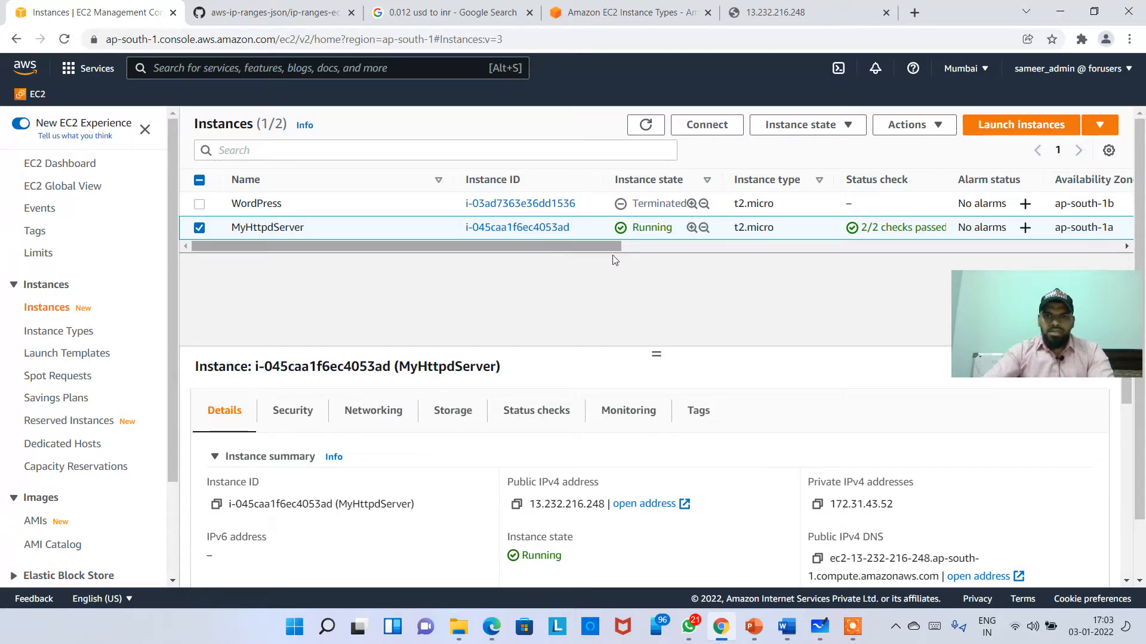
Step: Check the server's browser tab shows Hello AWS Engineers, then bring Microsoft Whiteboard forward
{"action": "left_click_drag", "start_coordinate": [1069, 314], "coordinate": [933, 315]}
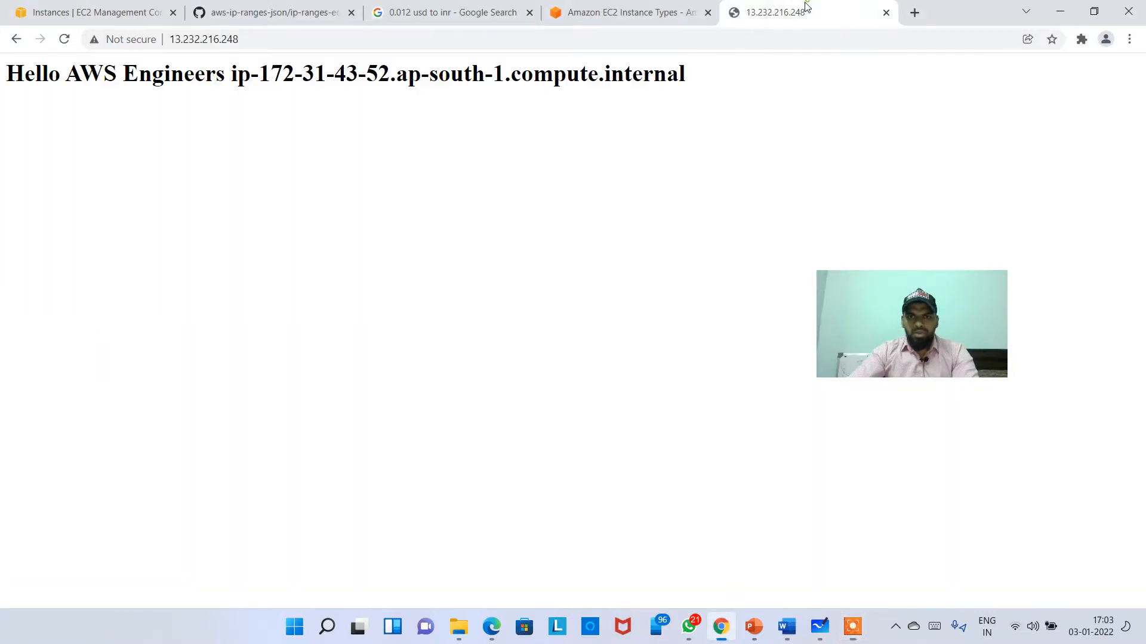
{"action": "left_click", "coordinate": [805, 12]}
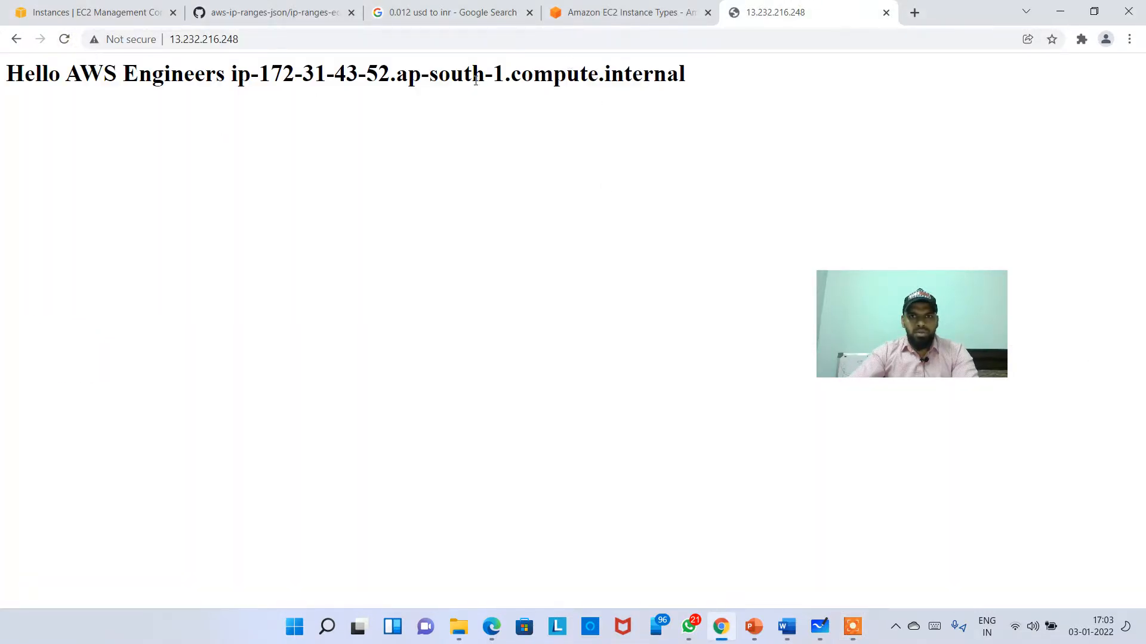
{"action": "left_click", "coordinate": [108, 11]}
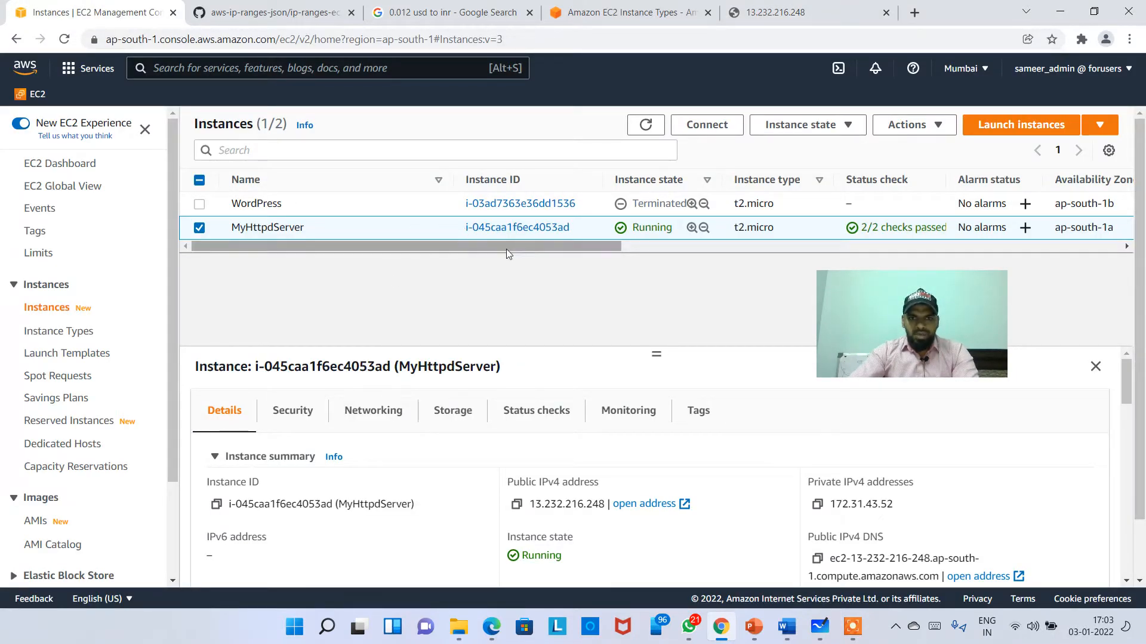
{"action": "left_click_drag", "start_coordinate": [506, 248], "coordinate": [304, 246]}
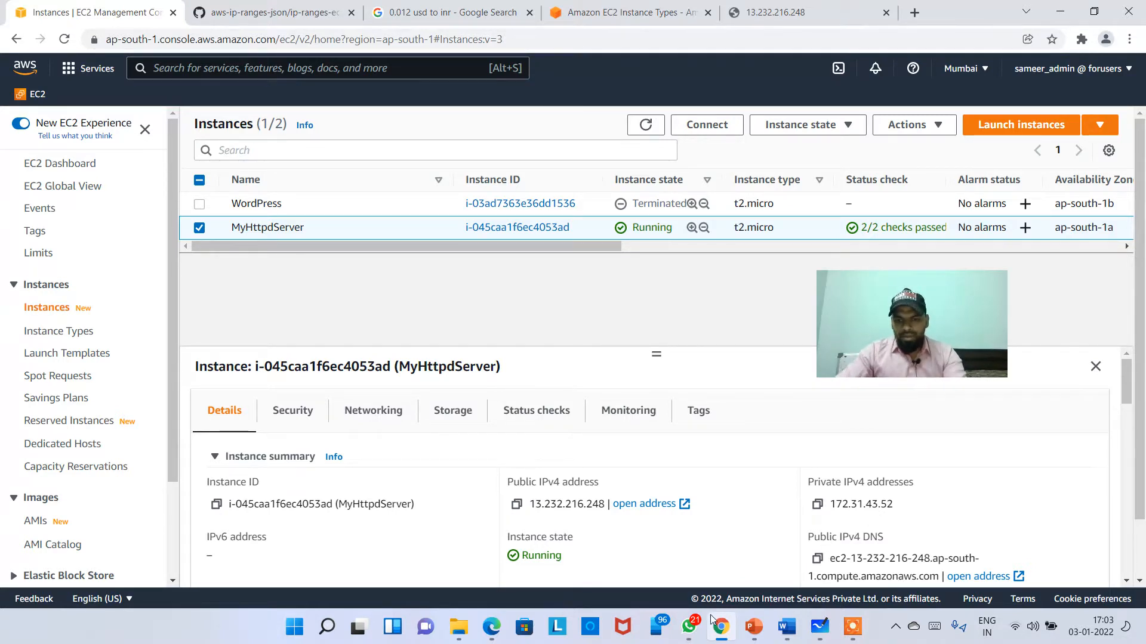
{"action": "left_click", "coordinate": [828, 635]}
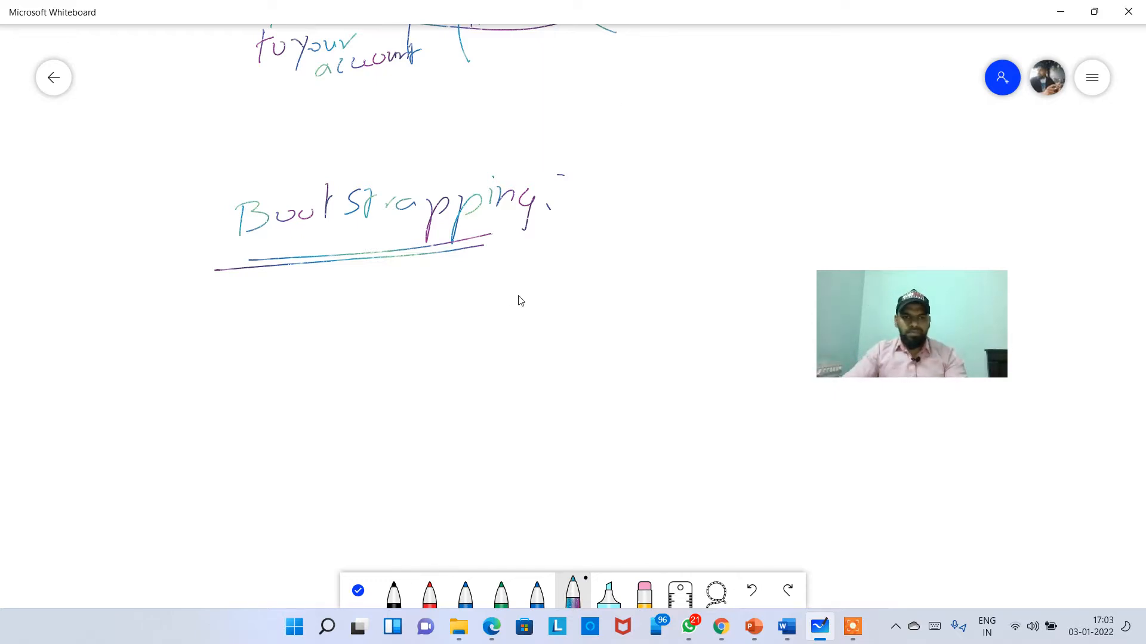
Step: Undo the stray stroke under Bootstrapping and move to a blank area with the pen ready
{"action": "scroll", "coordinate": [518, 300], "scroll_direction": "down", "scroll_amount": 3}
{"action": "left_click_drag", "start_coordinate": [384, 246], "coordinate": [448, 339]}
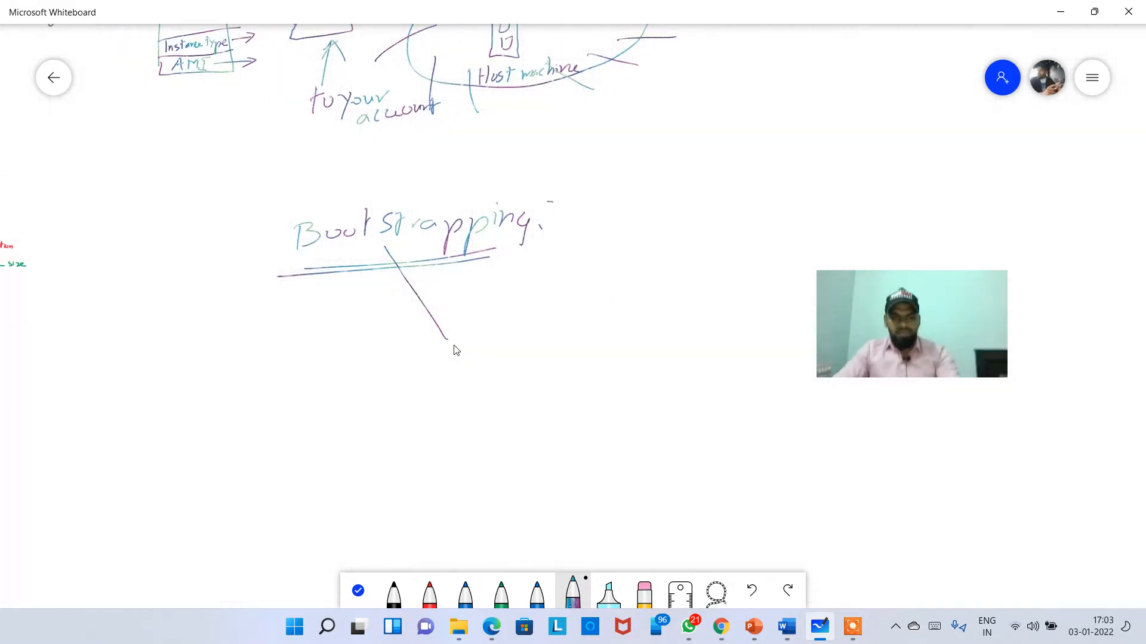
{"action": "key", "text": "ctrl+z"}
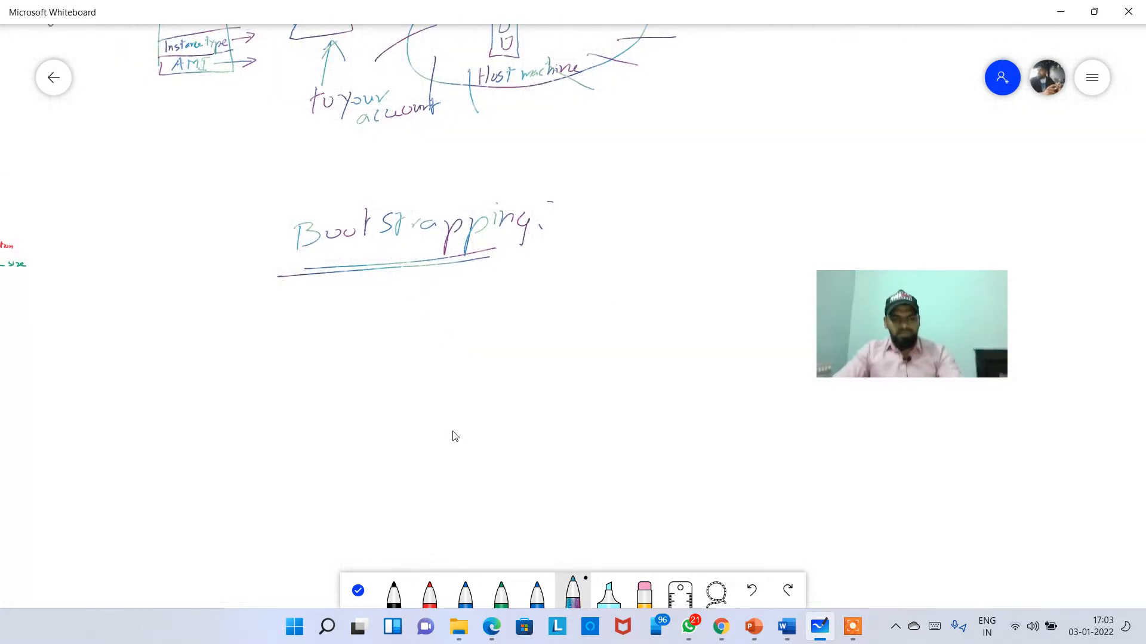
{"action": "left_click", "coordinate": [358, 591]}
{"action": "left_click_drag", "start_coordinate": [399, 507], "coordinate": [271, 272]}
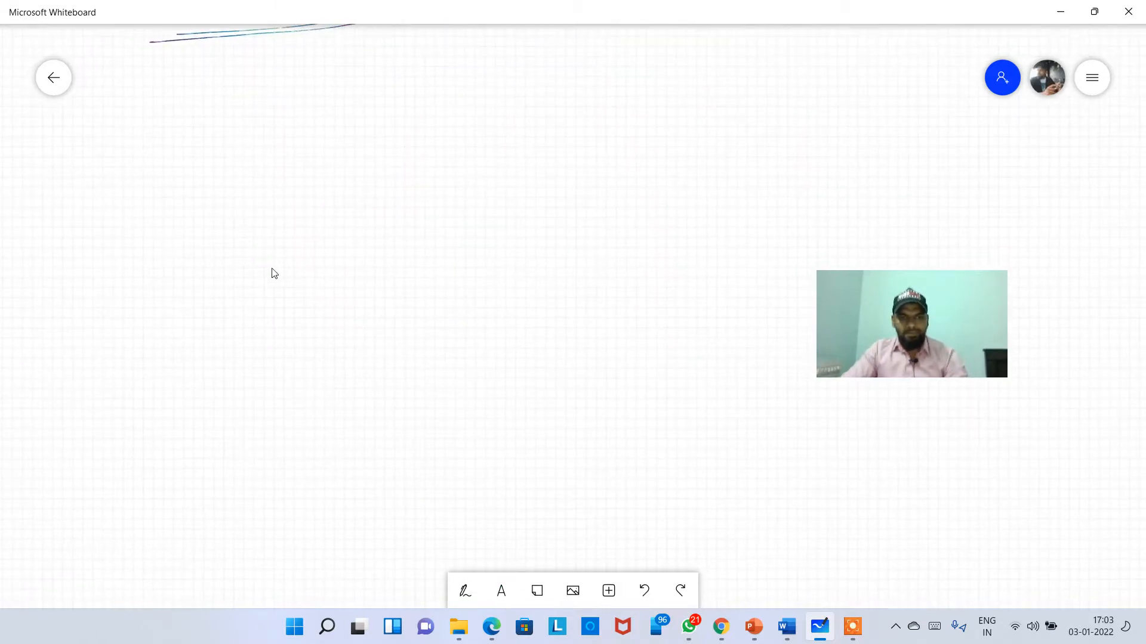
{"action": "left_click", "coordinate": [469, 593]}
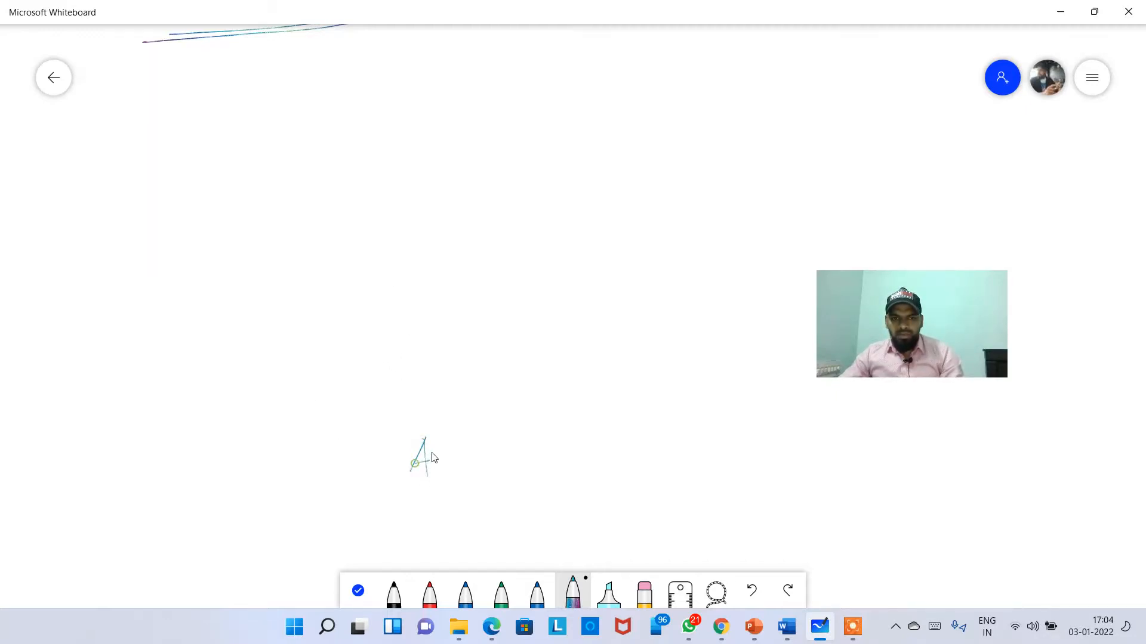
Step: Draw an AMI - V2 box with an httpd box stacked on top
{"action": "left_click_drag", "start_coordinate": [475, 443], "coordinate": [476, 478]}
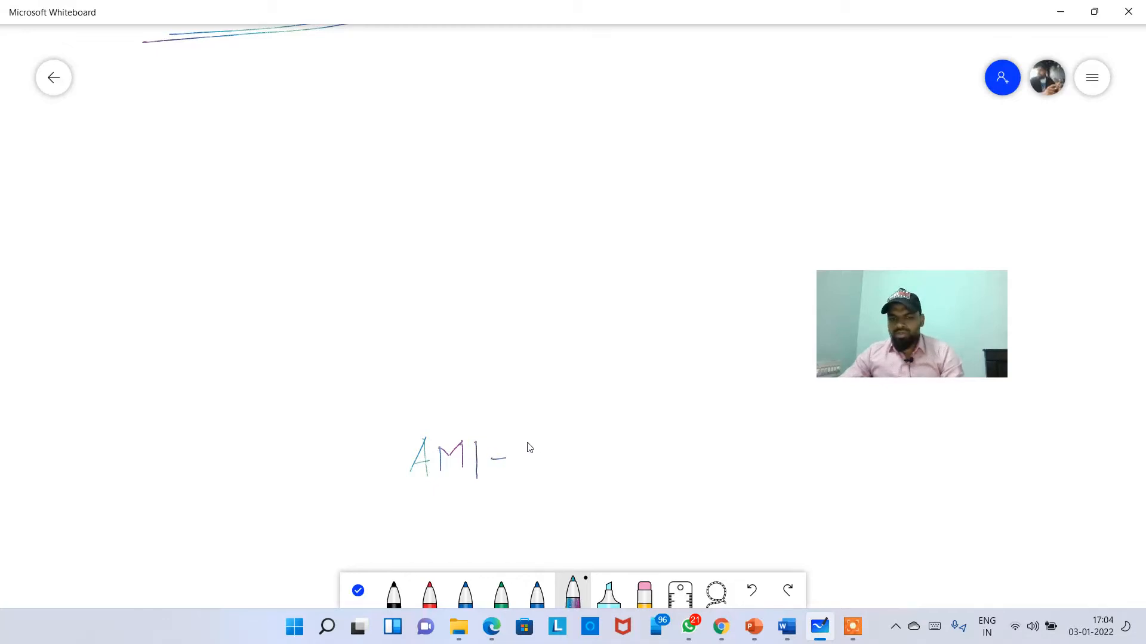
{"action": "left_click_drag", "start_coordinate": [553, 474], "coordinate": [573, 470]}
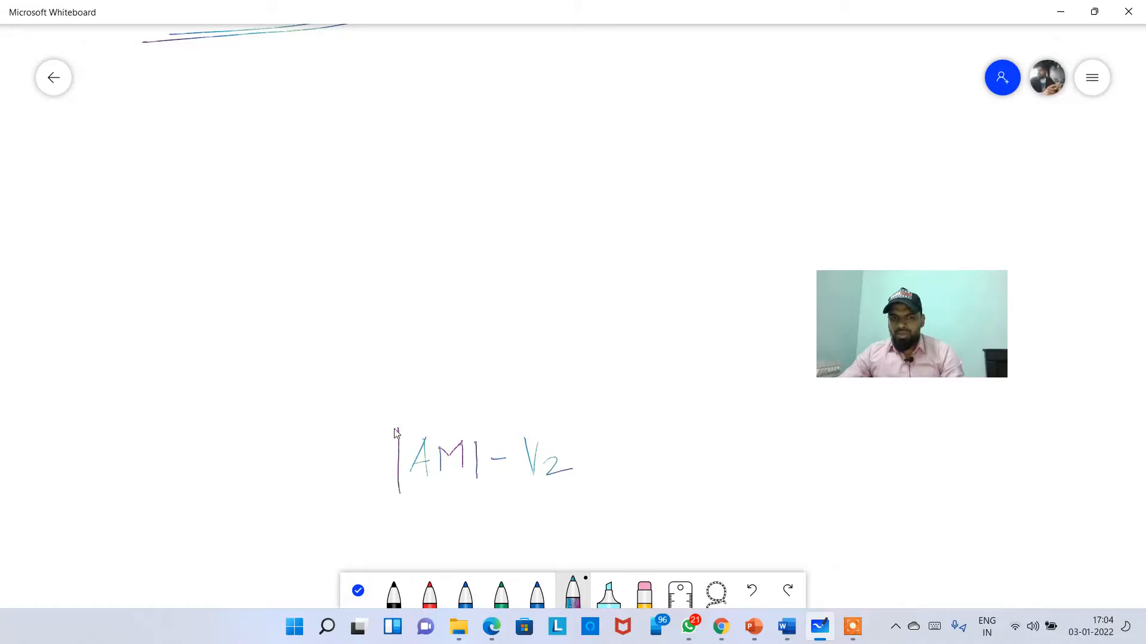
{"action": "mouse_move", "coordinate": [395, 429]}
{"action": "left_mouse_down"}
{"action": "mouse_move", "coordinate": [537, 401]}
{"action": "mouse_move", "coordinate": [585, 468]}
{"action": "mouse_move", "coordinate": [463, 507]}
{"action": "mouse_move", "coordinate": [405, 508]}
{"action": "left_mouse_up"}
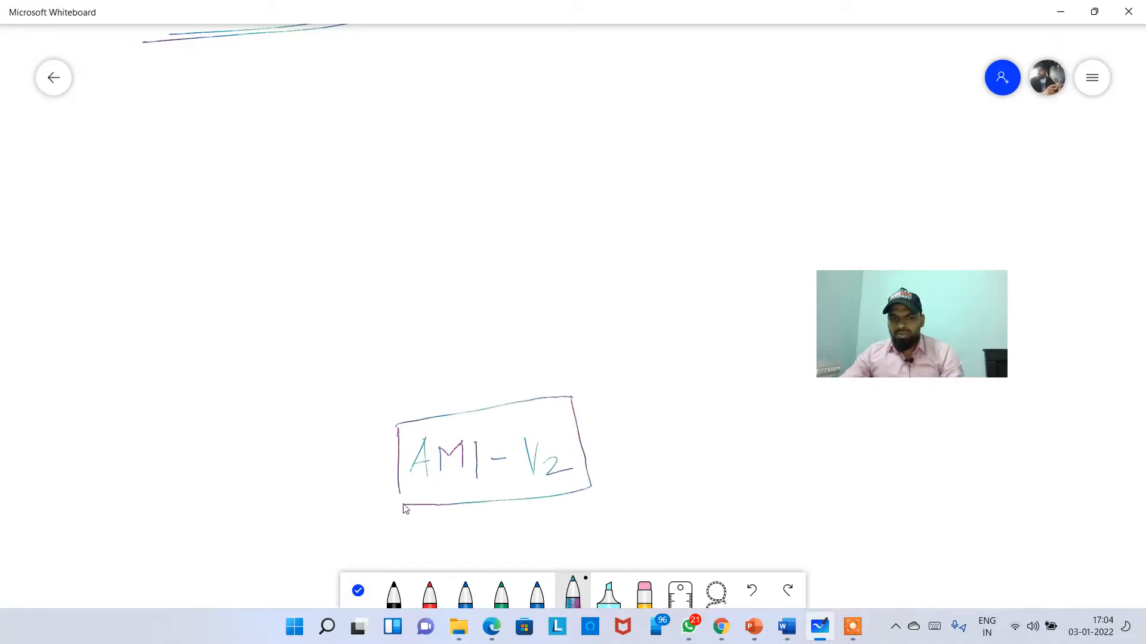
{"action": "left_click_drag", "start_coordinate": [393, 376], "coordinate": [555, 362]}
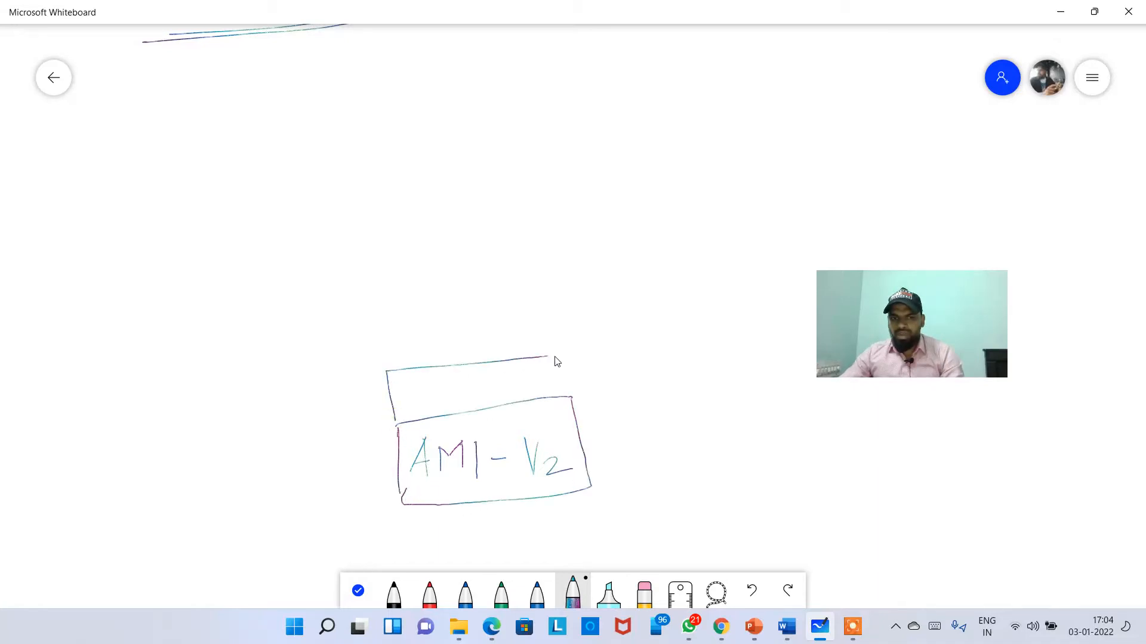
{"action": "mouse_move", "coordinate": [419, 376]}
{"action": "left_mouse_down"}
{"action": "mouse_move", "coordinate": [431, 407]}
{"action": "mouse_move", "coordinate": [495, 404]}
{"action": "left_mouse_up"}
{"action": "left_click_drag", "start_coordinate": [505, 369], "coordinate": [509, 405]}
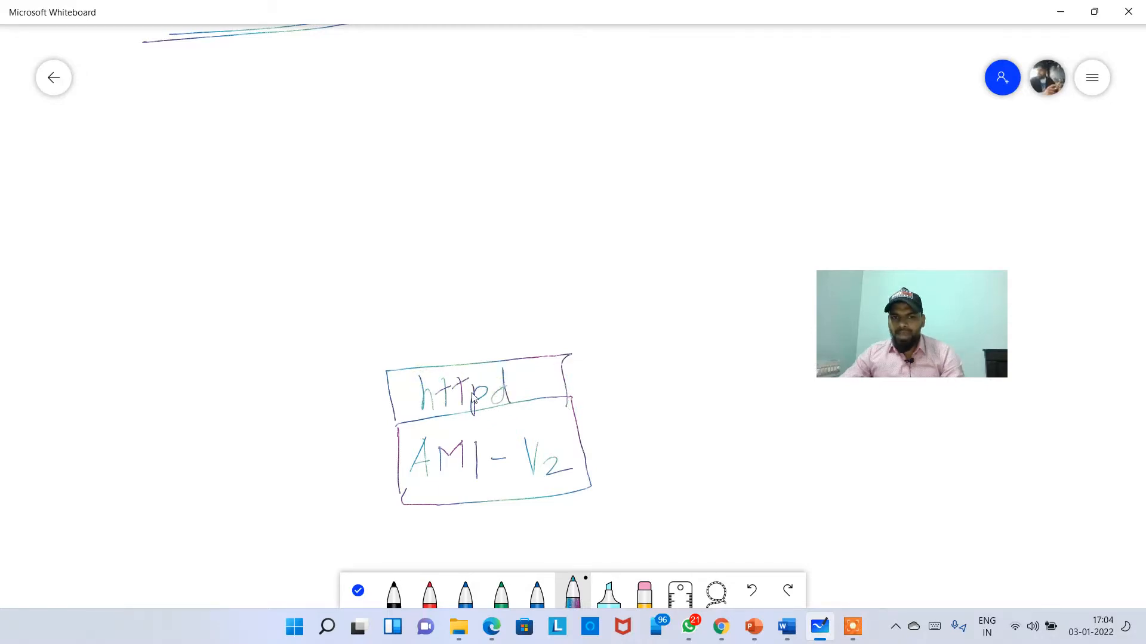
Step: Label the httpd box Apache web server and add an index.html arrow
{"action": "left_click_drag", "start_coordinate": [416, 395], "coordinate": [305, 415]}
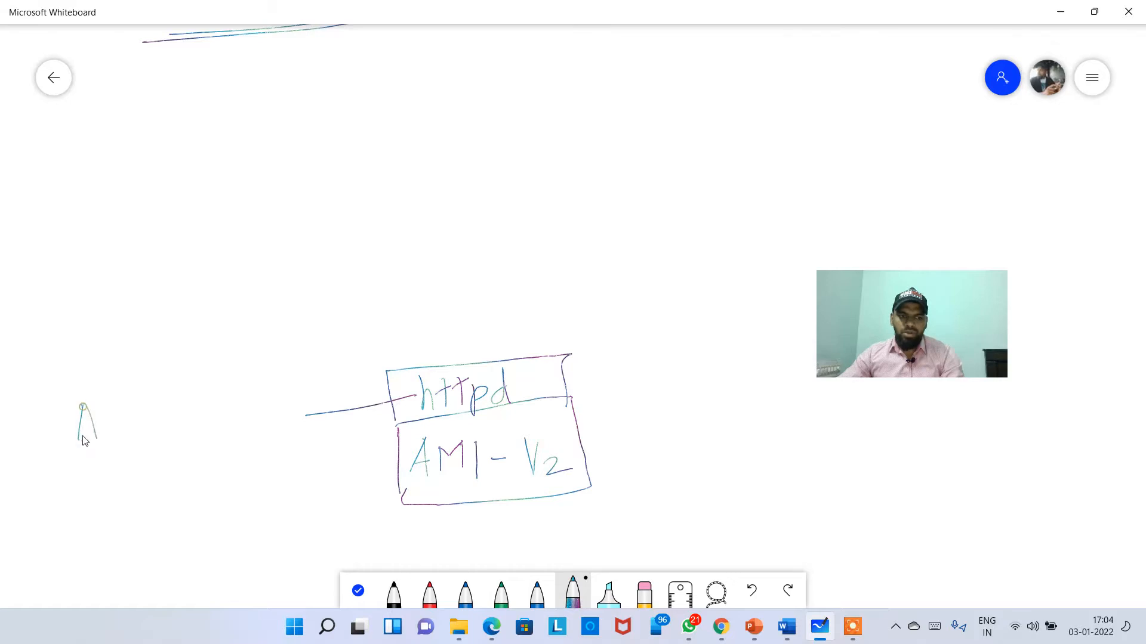
{"action": "mouse_move", "coordinate": [106, 419]}
{"action": "left_mouse_down"}
{"action": "mouse_move", "coordinate": [124, 425]}
{"action": "mouse_move", "coordinate": [224, 396]}
{"action": "left_mouse_up"}
{"action": "left_click_drag", "start_coordinate": [142, 451], "coordinate": [245, 455]}
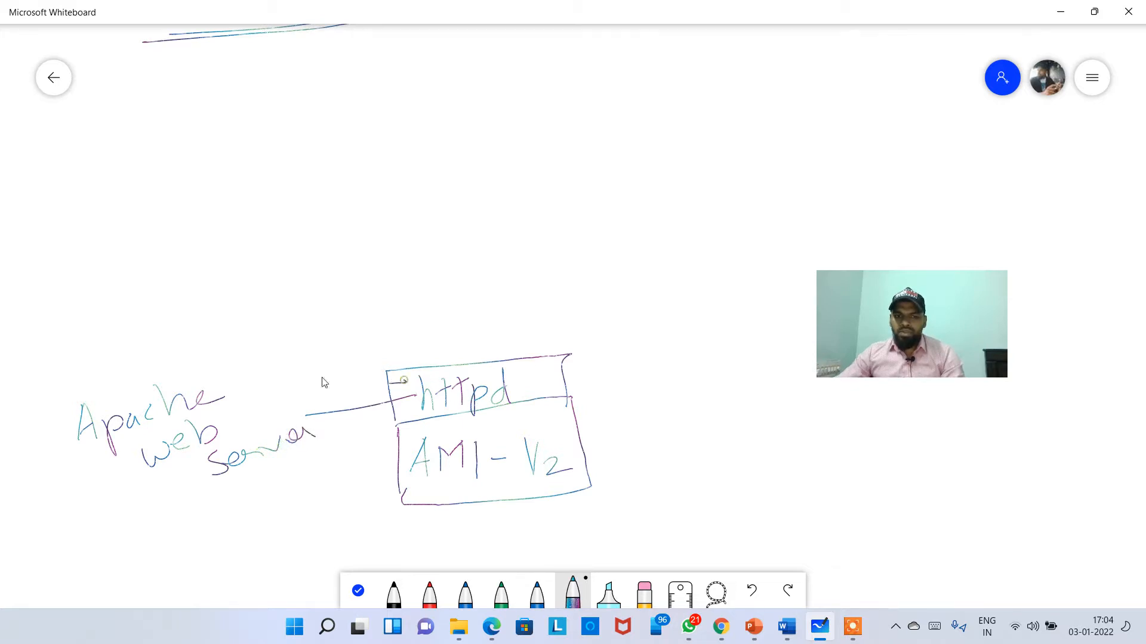
{"action": "left_click_drag", "start_coordinate": [323, 382], "coordinate": [261, 388]}
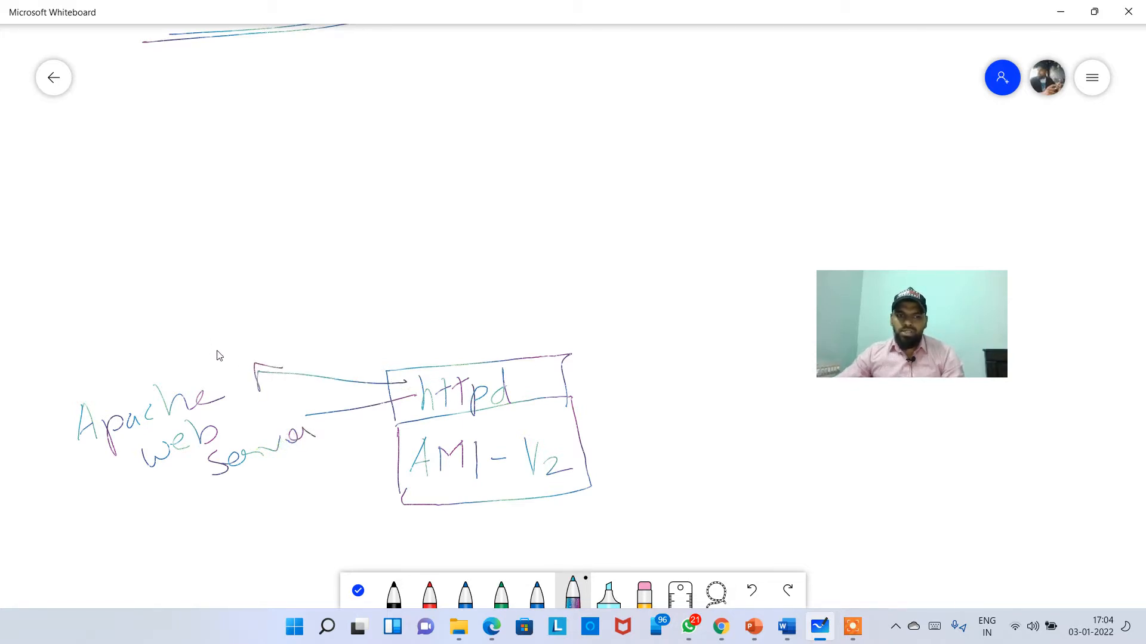
{"action": "left_click_drag", "start_coordinate": [221, 347], "coordinate": [374, 295]}
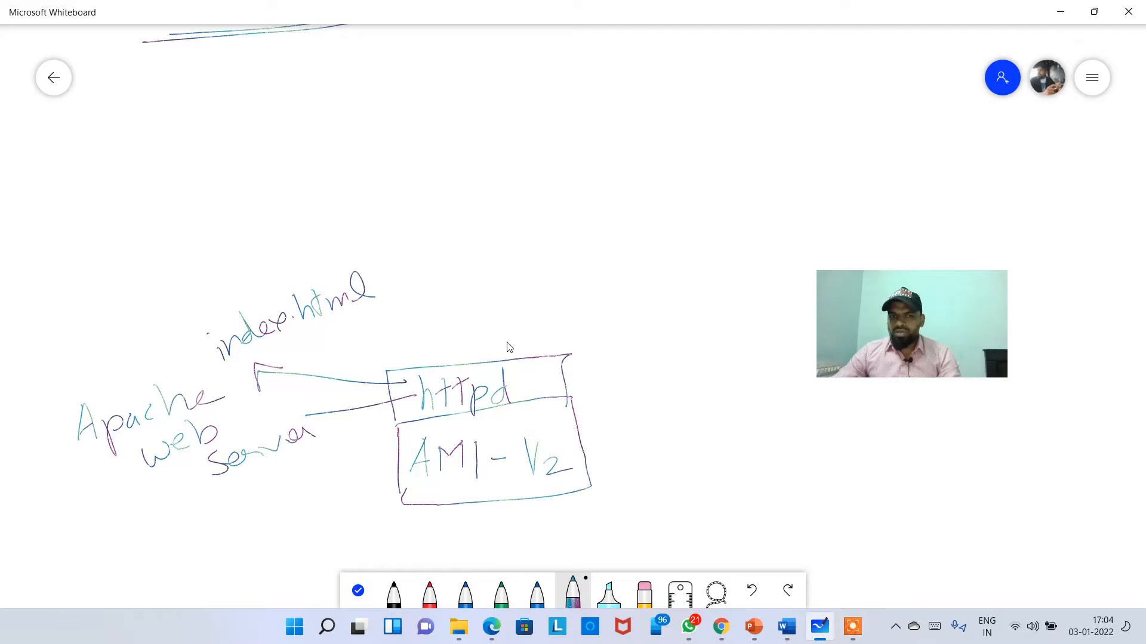
Step: Bracket the boxes and arrow them into a box labelled Ec2 instance
{"action": "mouse_move", "coordinate": [545, 286]}
{"action": "left_mouse_down"}
{"action": "mouse_move", "coordinate": [623, 328]}
{"action": "mouse_move", "coordinate": [597, 494]}
{"action": "left_mouse_up"}
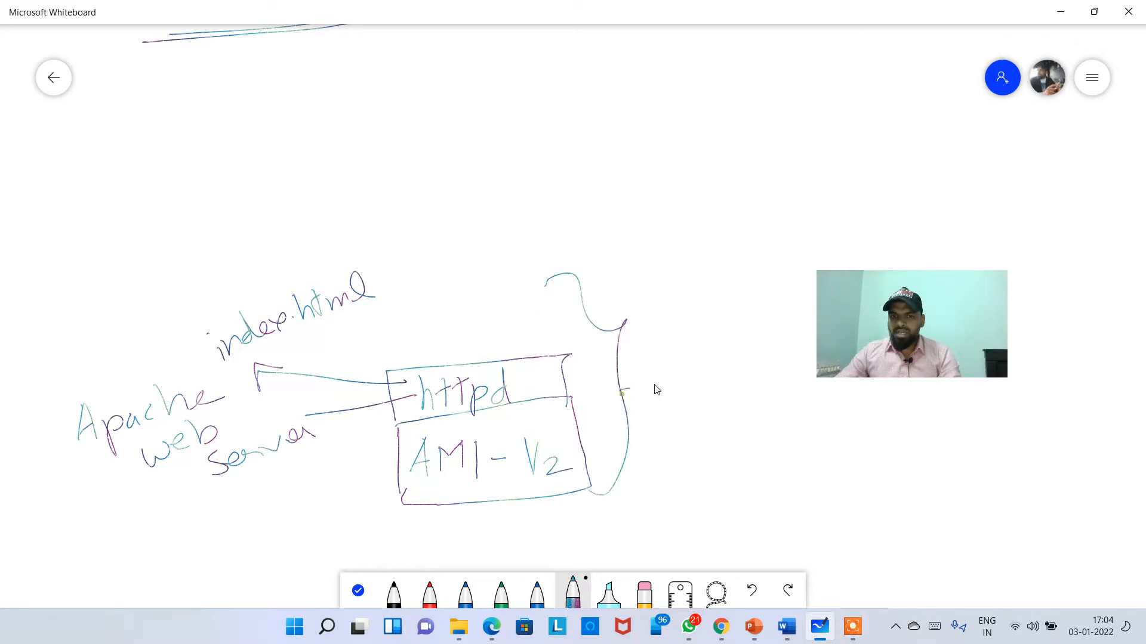
{"action": "left_click_drag", "start_coordinate": [620, 391], "coordinate": [646, 398]}
{"action": "left_click_drag", "start_coordinate": [673, 345], "coordinate": [683, 443]}
{"action": "mouse_move", "coordinate": [674, 344]}
{"action": "left_mouse_down"}
{"action": "mouse_move", "coordinate": [716, 337]}
{"action": "mouse_move", "coordinate": [685, 444]}
{"action": "left_mouse_up"}
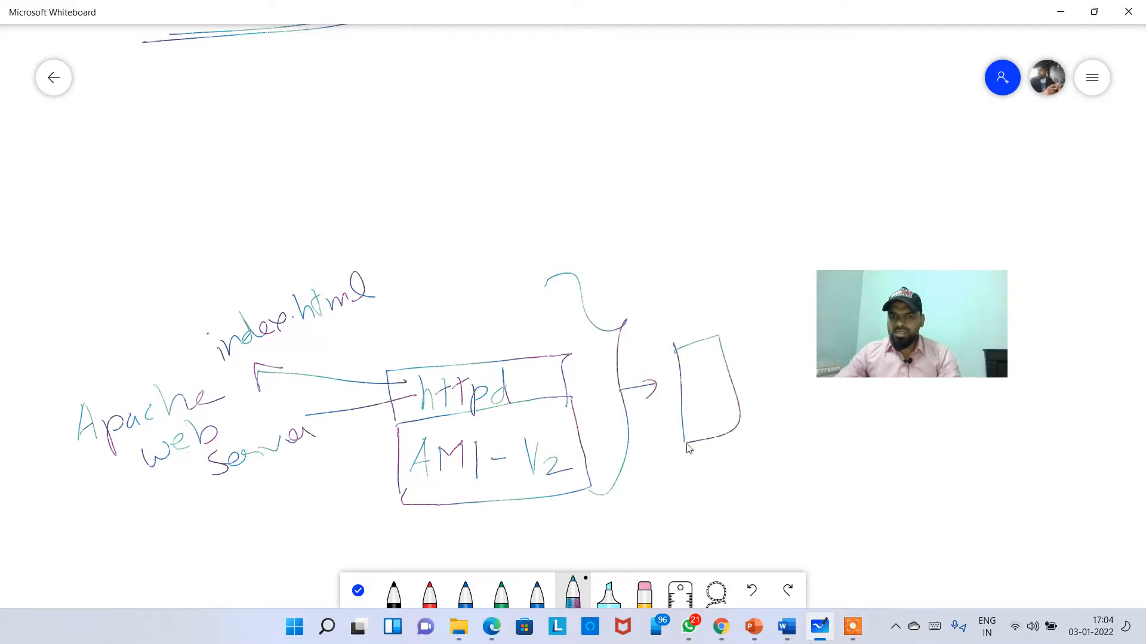
{"action": "left_click", "coordinate": [690, 371]}
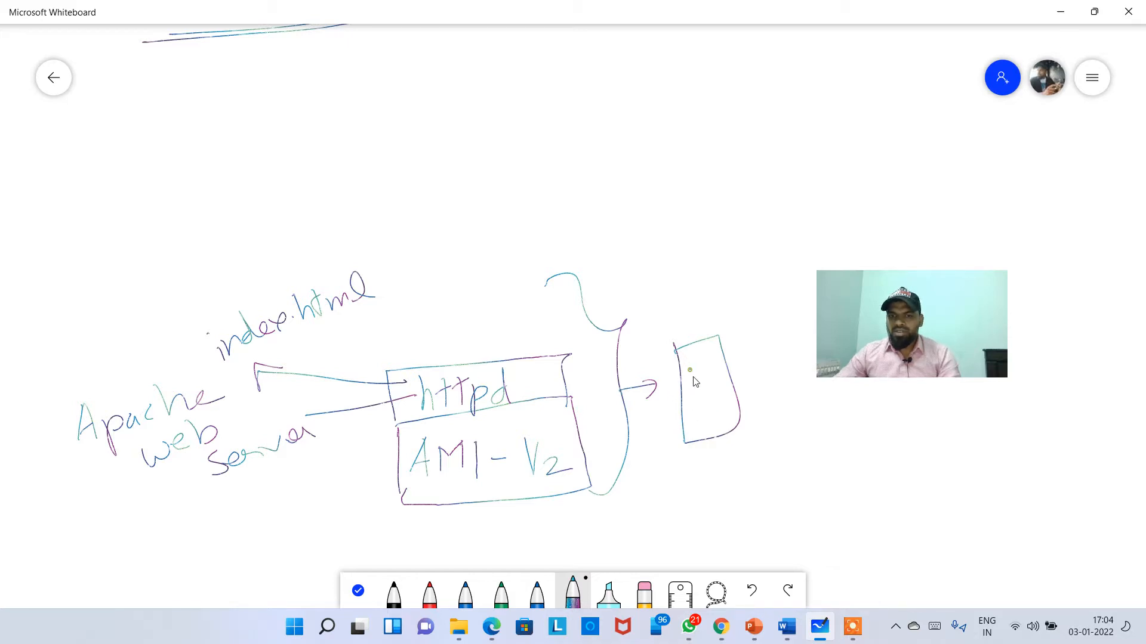
{"action": "left_click_drag", "start_coordinate": [717, 370], "coordinate": [713, 382]}
{"action": "left_click_drag", "start_coordinate": [722, 361], "coordinate": [738, 375]}
{"action": "left_click", "coordinate": [687, 417]}
{"action": "mouse_move", "coordinate": [710, 423]}
{"action": "left_mouse_down"}
{"action": "mouse_move", "coordinate": [779, 403]}
{"action": "mouse_move", "coordinate": [762, 398]}
{"action": "left_mouse_up"}
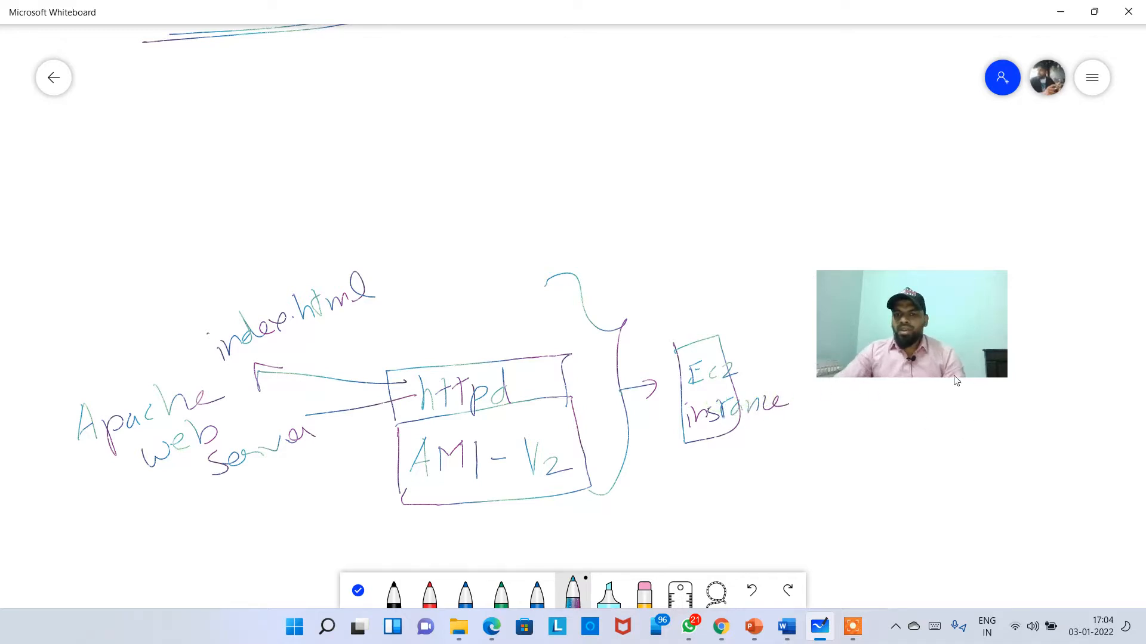
{"action": "left_click_drag", "start_coordinate": [926, 346], "coordinate": [879, 102]}
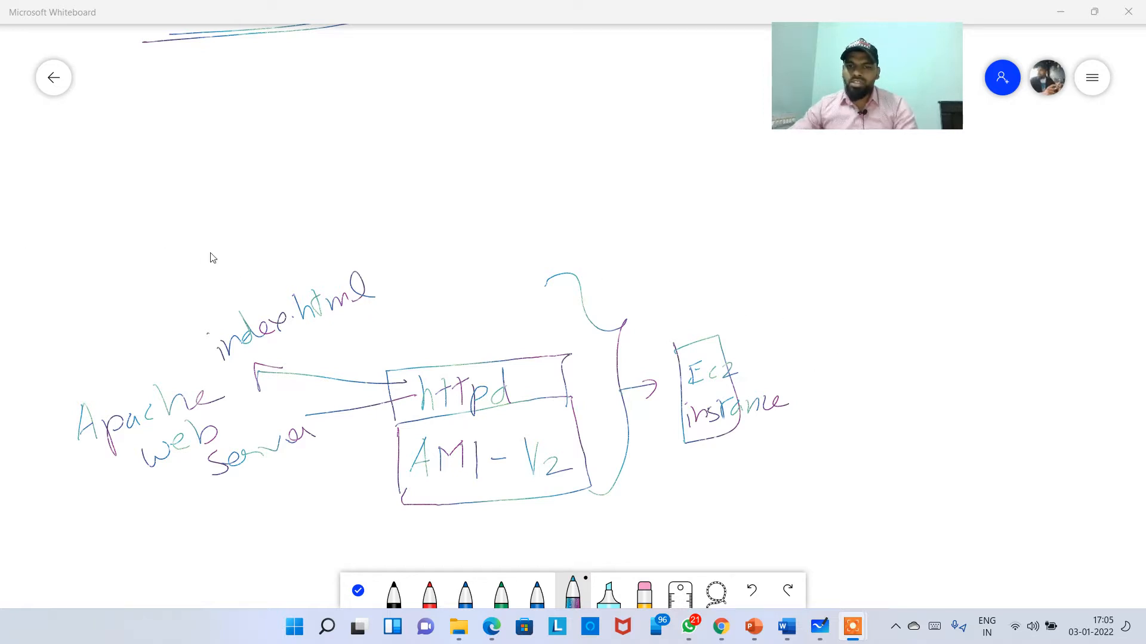
Step: Draw an arrow from Ec2 instance labelled Create AMI, curving down to a new box
{"action": "mouse_move", "coordinate": [835, 351]}
{"action": "left_mouse_down"}
{"action": "mouse_move", "coordinate": [782, 358]}
{"action": "mouse_move", "coordinate": [784, 379]}
{"action": "mouse_move", "coordinate": [809, 340]}
{"action": "mouse_move", "coordinate": [826, 394]}
{"action": "left_mouse_up"}
{"action": "mouse_move", "coordinate": [897, 327]}
{"action": "left_mouse_down"}
{"action": "mouse_move", "coordinate": [893, 354]}
{"action": "mouse_move", "coordinate": [948, 343]}
{"action": "left_mouse_up"}
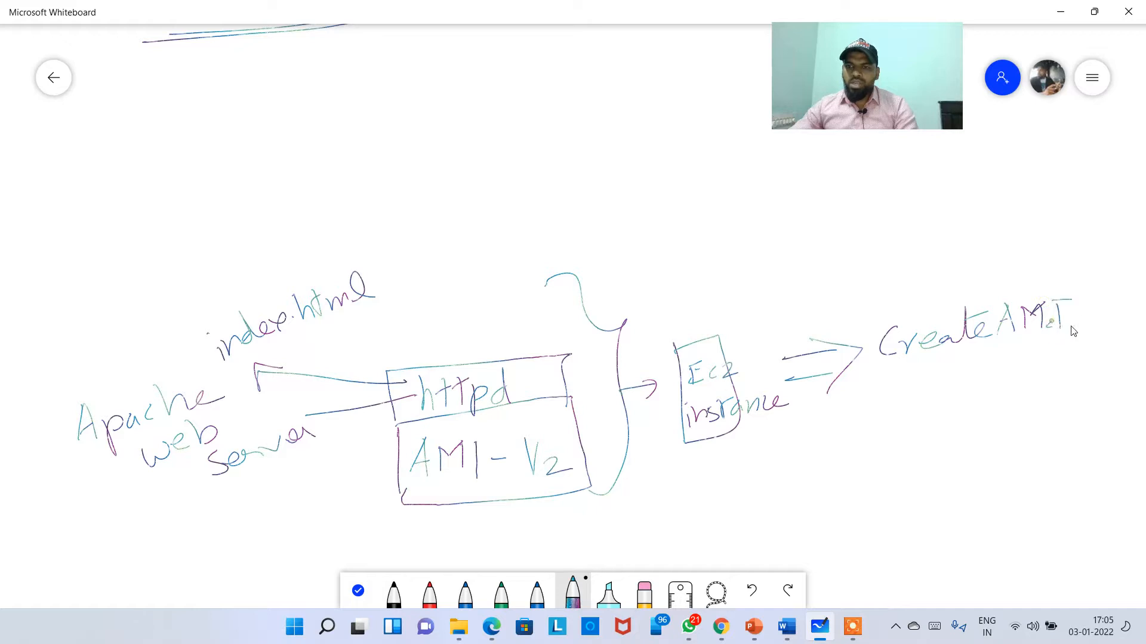
{"action": "left_click_drag", "start_coordinate": [1043, 327], "coordinate": [1074, 324]}
{"action": "mouse_move", "coordinate": [972, 371]}
{"action": "left_mouse_down"}
{"action": "mouse_move", "coordinate": [916, 430]}
{"action": "mouse_move", "coordinate": [945, 435]}
{"action": "left_mouse_up"}
{"action": "mouse_move", "coordinate": [924, 402]}
{"action": "left_mouse_down"}
{"action": "mouse_move", "coordinate": [913, 447]}
{"action": "mouse_move", "coordinate": [996, 445]}
{"action": "left_mouse_up"}
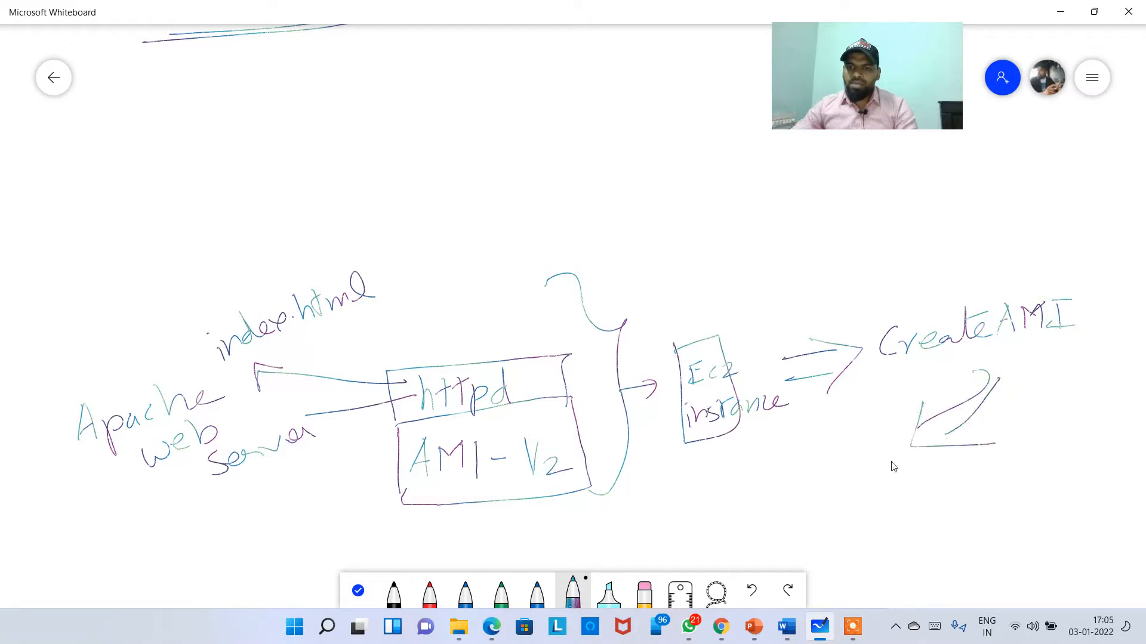
{"action": "left_click_drag", "start_coordinate": [865, 514], "coordinate": [867, 541]}
{"action": "mouse_move", "coordinate": [863, 494]}
{"action": "left_mouse_down"}
{"action": "mouse_move", "coordinate": [971, 468]}
{"action": "mouse_move", "coordinate": [992, 520]}
{"action": "mouse_move", "coordinate": [867, 549]}
{"action": "left_mouse_up"}
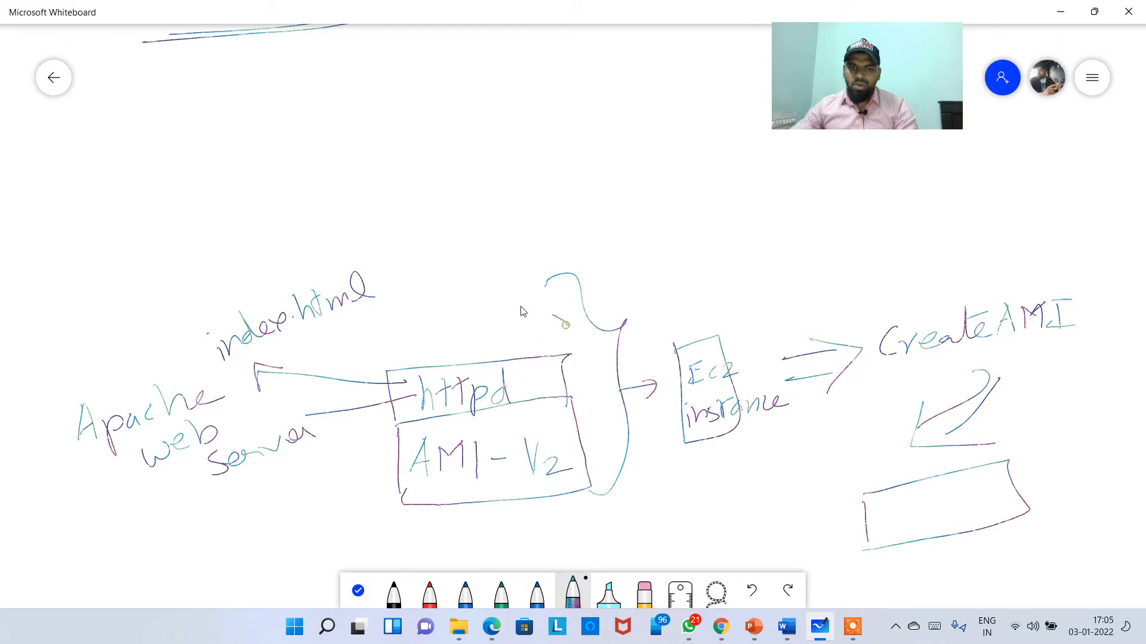
Step: Link the httpd/AMI-V2 boxes to the new box, label it AMI, add fanning lines, and minimise Whiteboard
{"action": "mouse_move", "coordinate": [564, 322]}
{"action": "left_mouse_down"}
{"action": "mouse_move", "coordinate": [376, 417]}
{"action": "mouse_move", "coordinate": [620, 394]}
{"action": "mouse_move", "coordinate": [564, 325]}
{"action": "left_mouse_up"}
{"action": "mouse_move", "coordinate": [558, 424]}
{"action": "left_mouse_down"}
{"action": "mouse_move", "coordinate": [809, 493]}
{"action": "mouse_move", "coordinate": [846, 521]}
{"action": "left_mouse_up"}
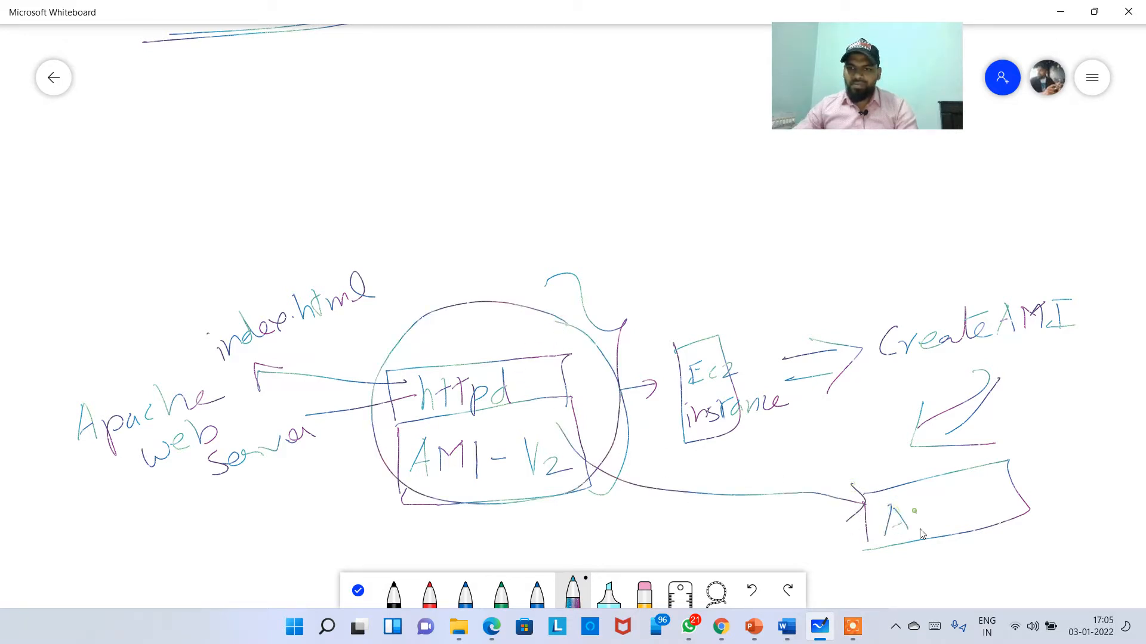
{"action": "left_click_drag", "start_coordinate": [934, 507], "coordinate": [942, 525]}
{"action": "left_click_drag", "start_coordinate": [957, 506], "coordinate": [957, 526]}
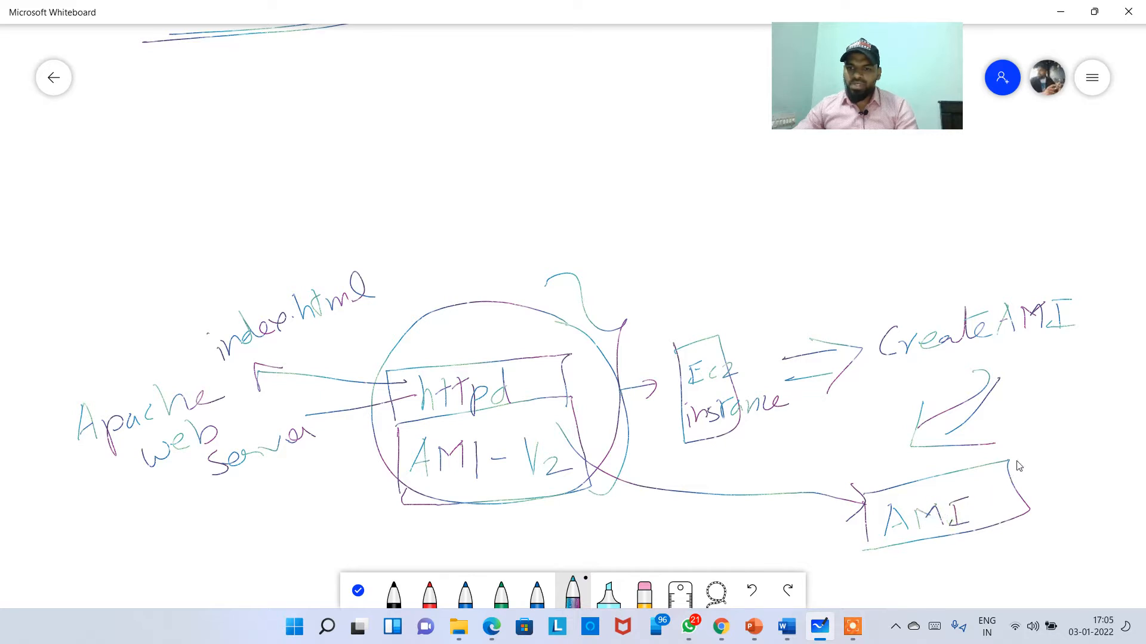
{"action": "left_click_drag", "start_coordinate": [1017, 462], "coordinate": [1025, 523]}
{"action": "mouse_move", "coordinate": [1068, 481]}
{"action": "left_mouse_down"}
{"action": "mouse_move", "coordinate": [1100, 425]}
{"action": "mouse_move", "coordinate": [1105, 510]}
{"action": "mouse_move", "coordinate": [1077, 555]}
{"action": "left_mouse_up"}
{"action": "left_click_drag", "start_coordinate": [1063, 510], "coordinate": [1029, 573]}
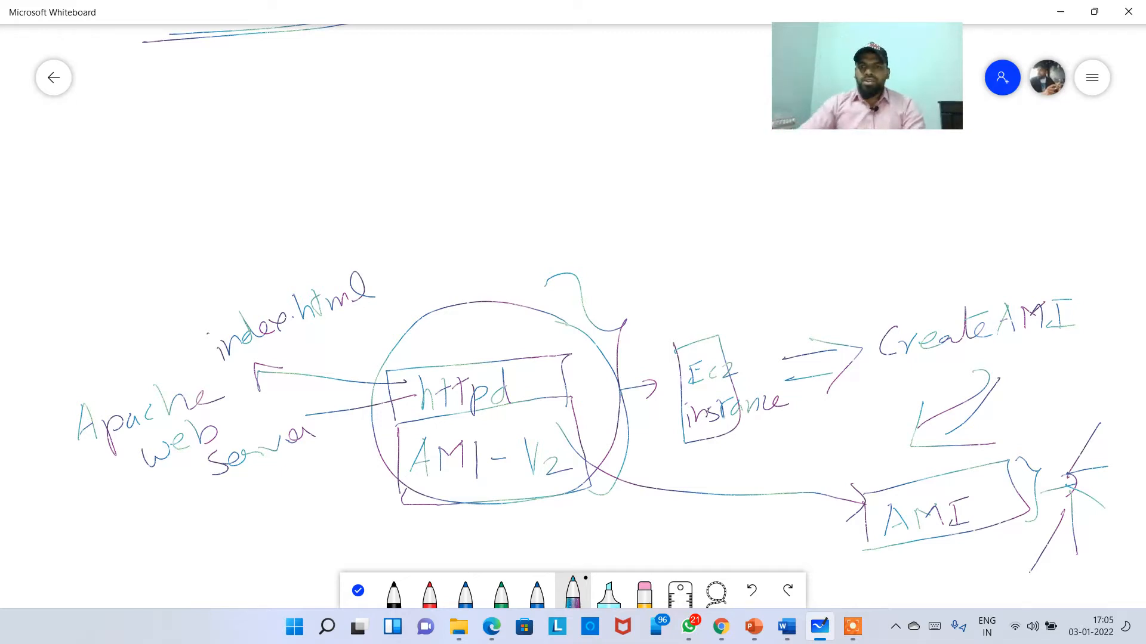
{"action": "left_click", "coordinate": [1060, 12]}
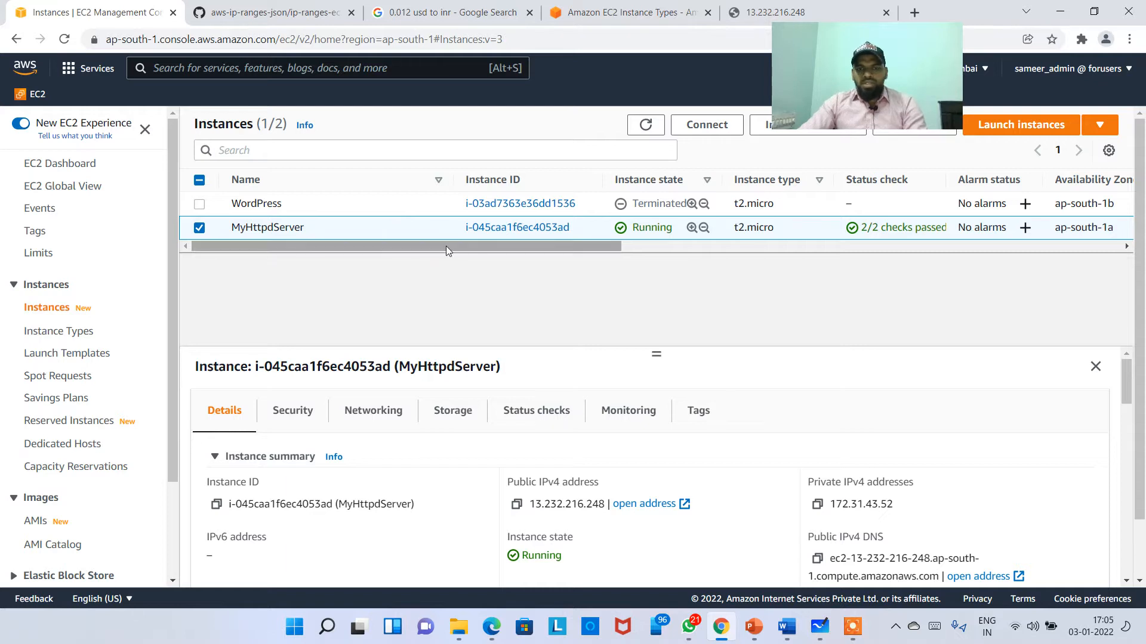
Step: Bring up MyHttpdServer's right-click menu and look at its image options
{"action": "left_click_drag", "start_coordinate": [447, 246], "coordinate": [395, 247]}
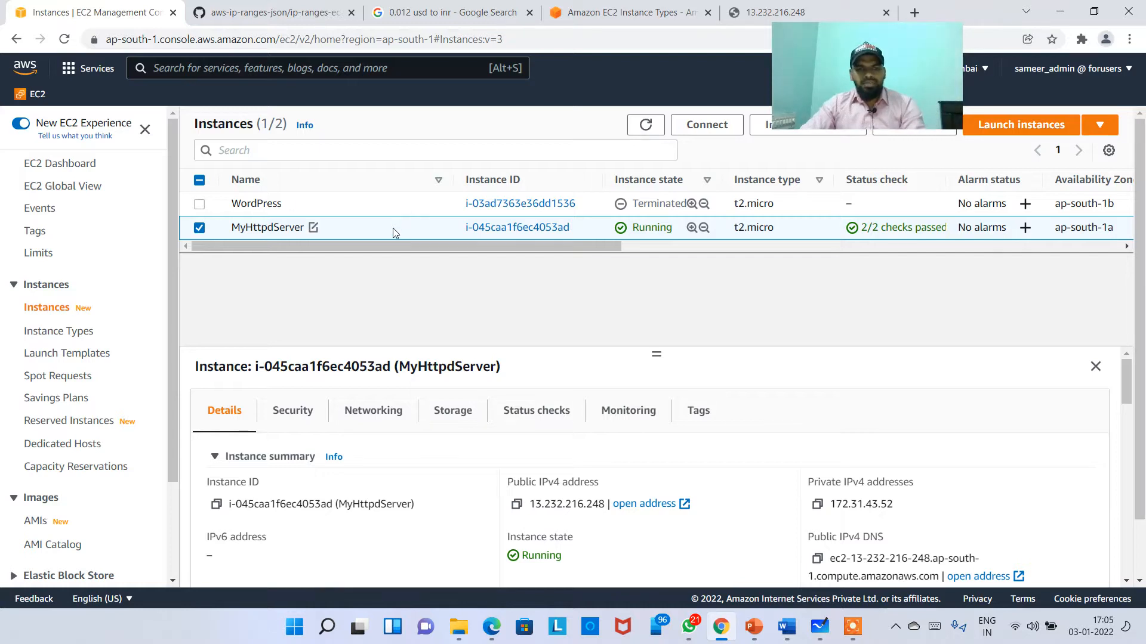
{"action": "right_click", "coordinate": [394, 230]}
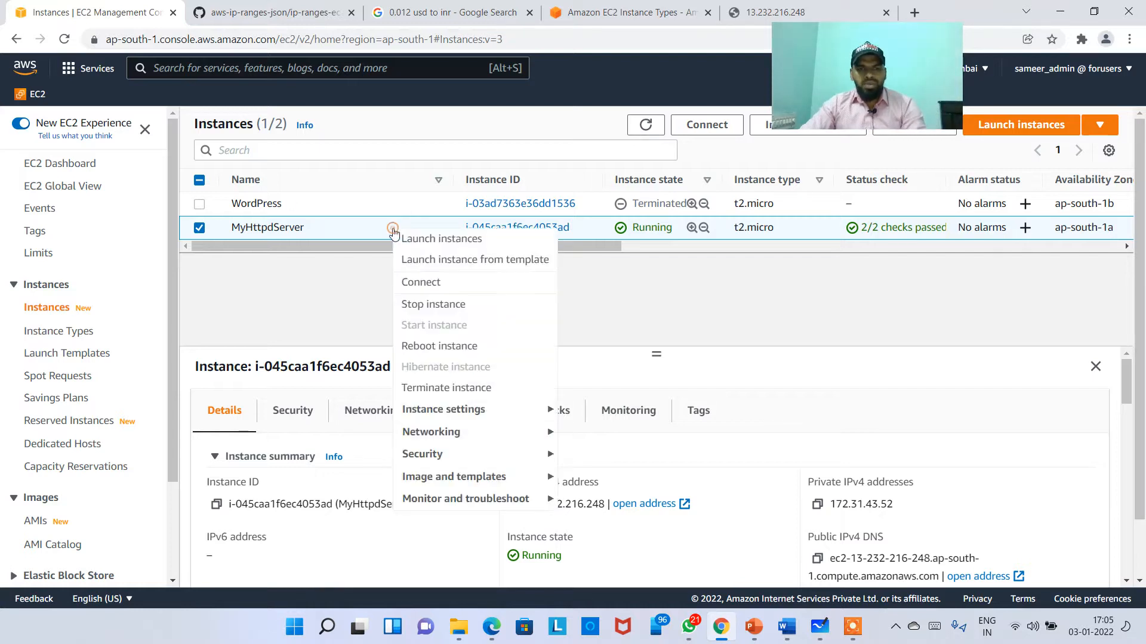
{"action": "left_click", "coordinate": [488, 479]}
{"action": "left_click_drag", "start_coordinate": [806, 84], "coordinate": [994, 374]}
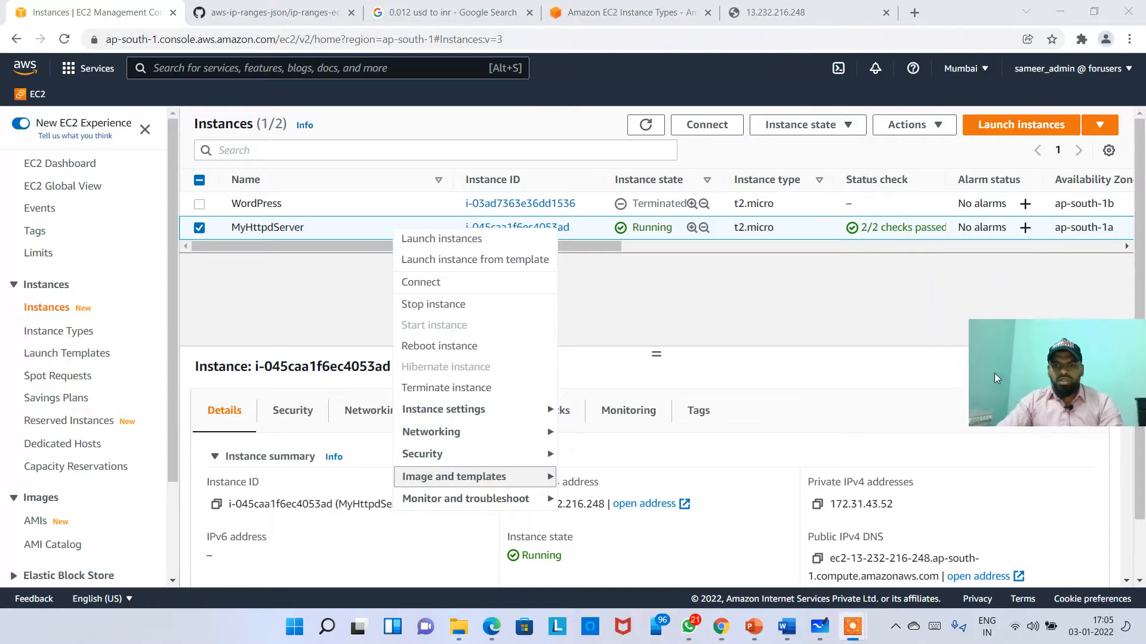
{"action": "left_click", "coordinate": [452, 248]}
{"action": "right_click", "coordinate": [420, 234]}
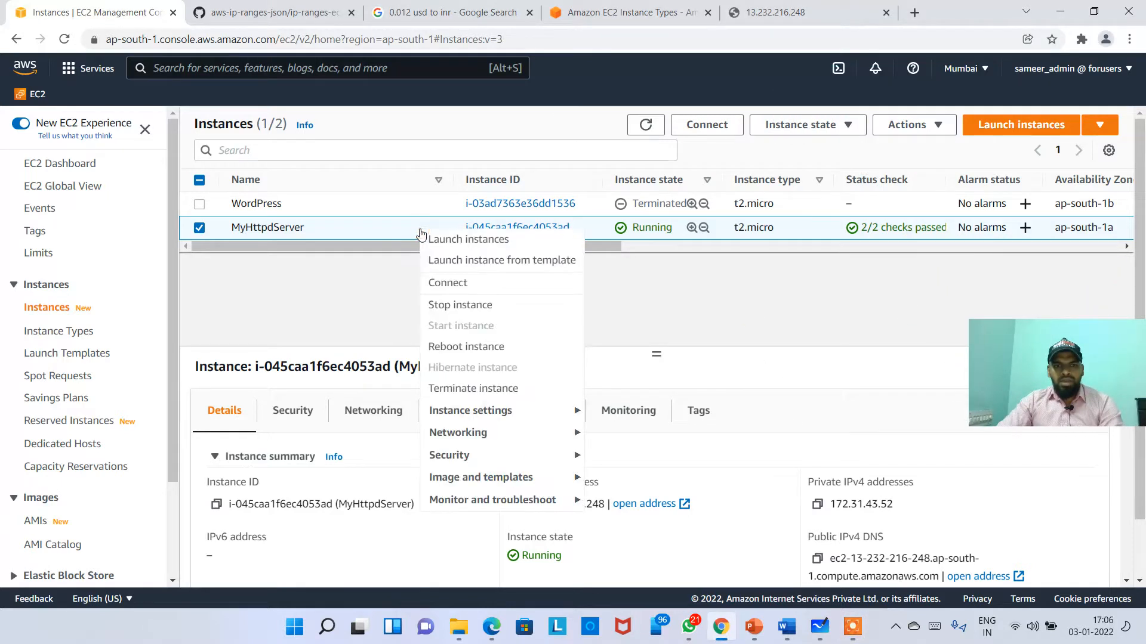
{"action": "left_click", "coordinate": [485, 478]}
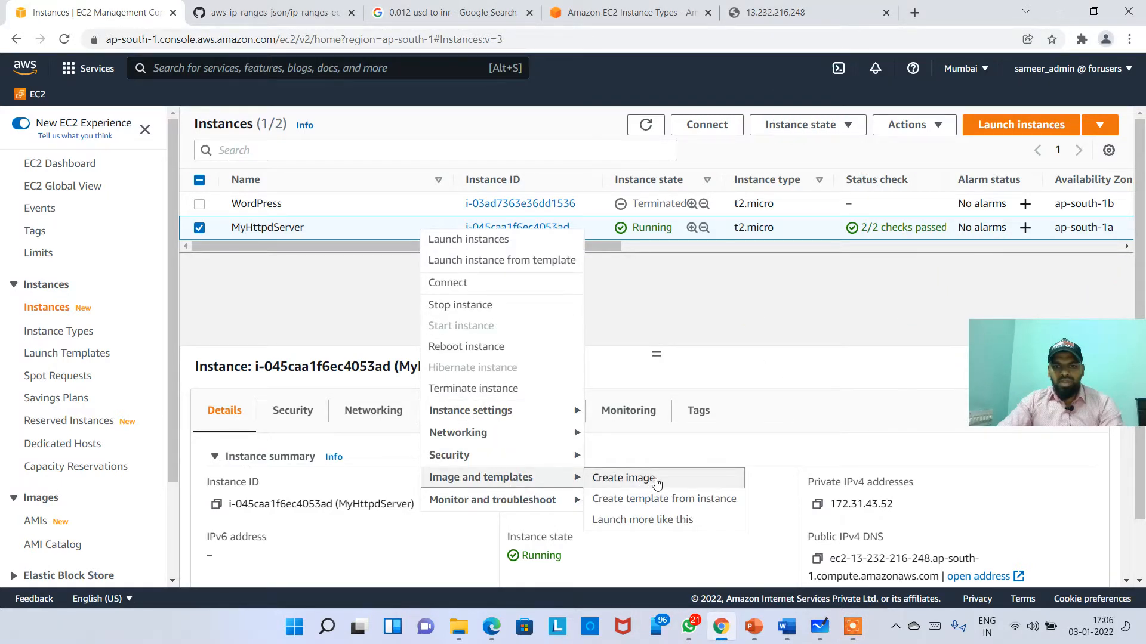
{"action": "left_click", "coordinate": [788, 328]}
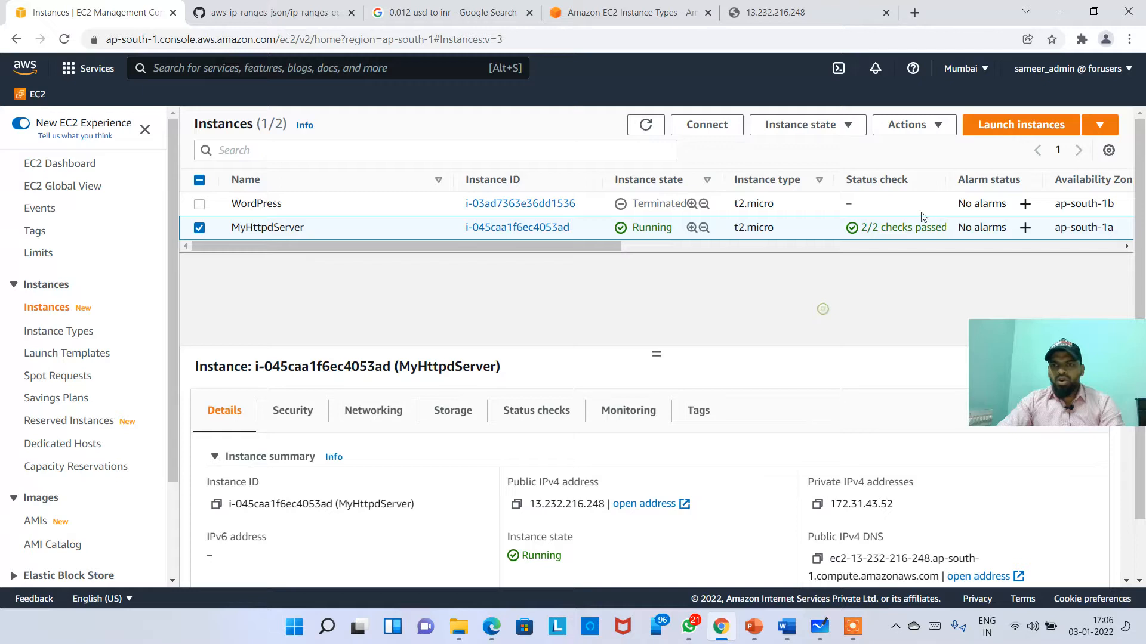
Step: Choose Actions > Image and templates > Create image for MyHttpdServer
{"action": "left_click", "coordinate": [923, 127]}
{"action": "left_click", "coordinate": [632, 310]}
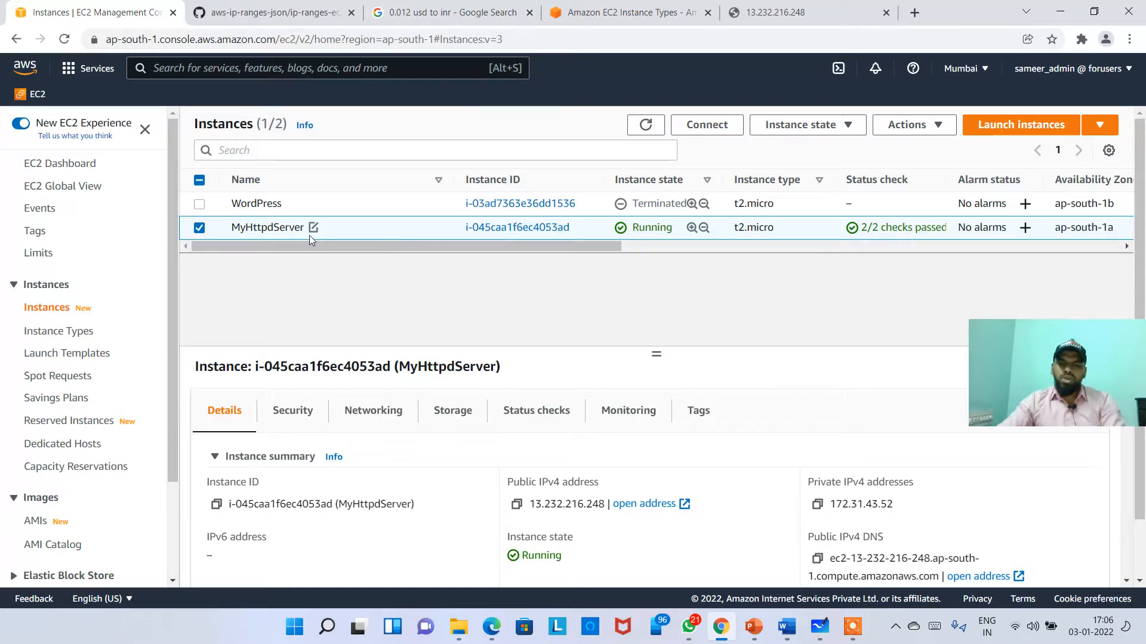
{"action": "left_click", "coordinate": [922, 127]}
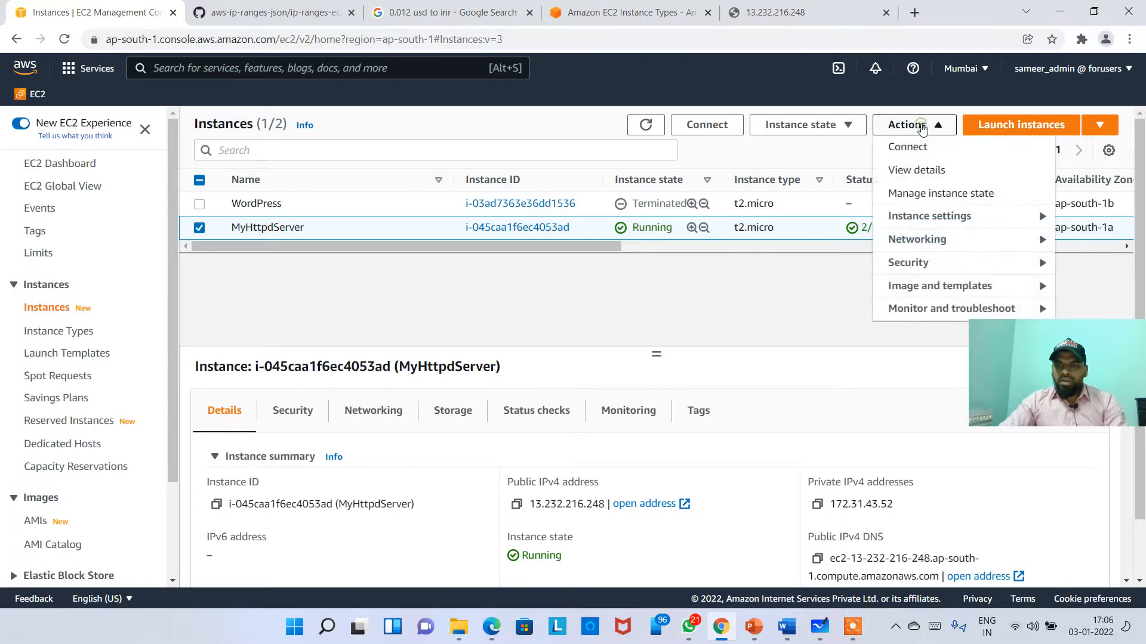
{"action": "left_click", "coordinate": [967, 293]}
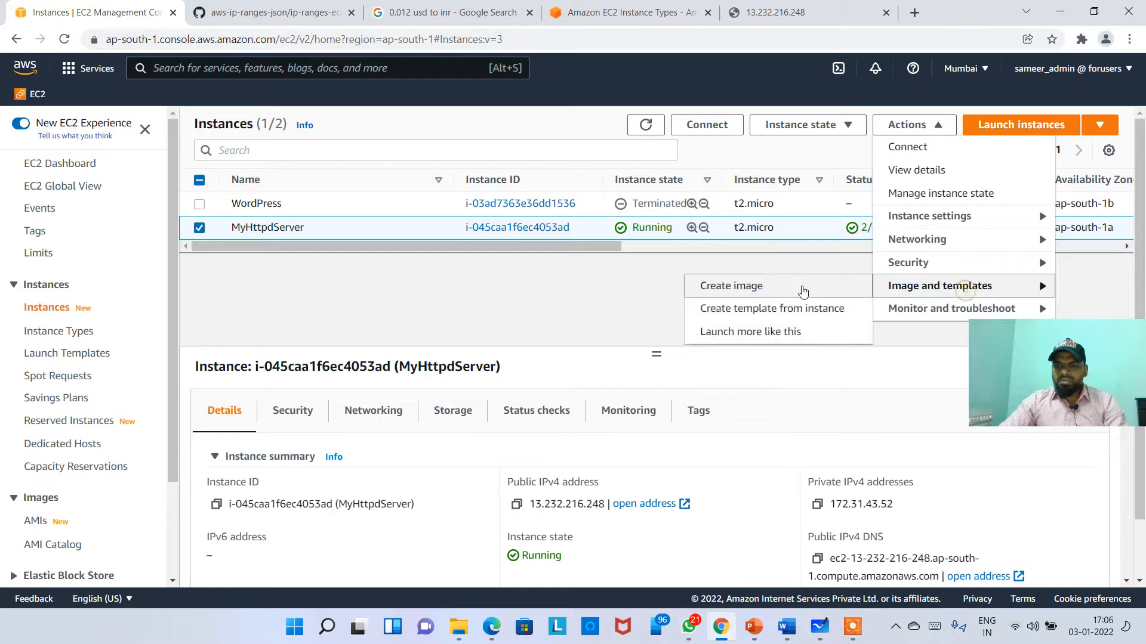
{"action": "left_click", "coordinate": [729, 287]}
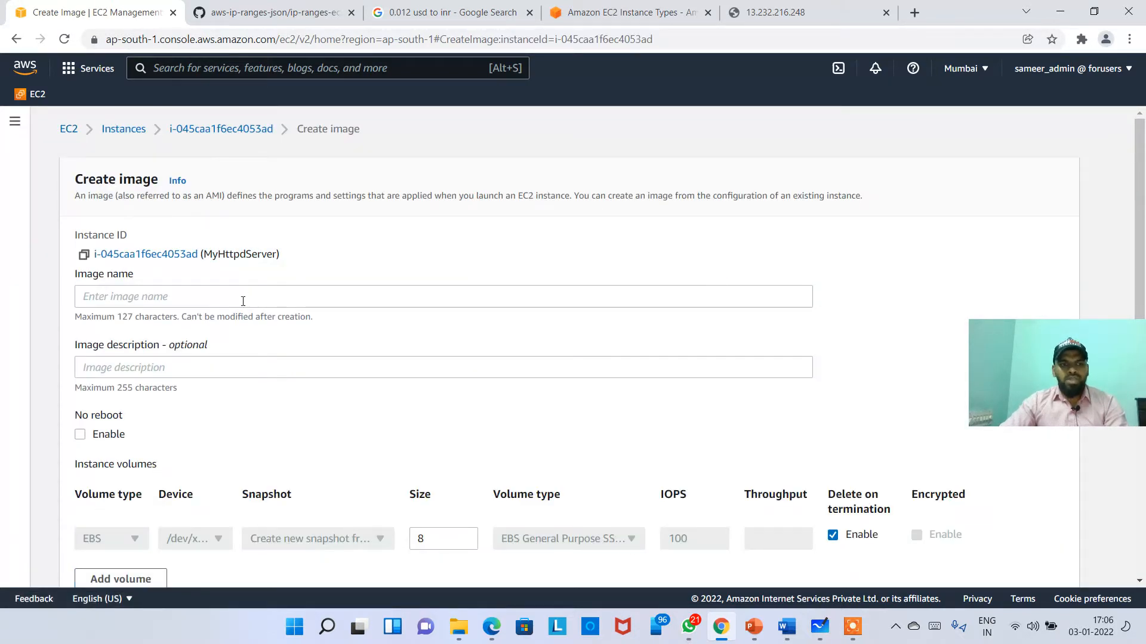
Step: Name the image myhttpdownami and describe it as Apache Web Server AMI
{"action": "left_click", "coordinate": [243, 301]}
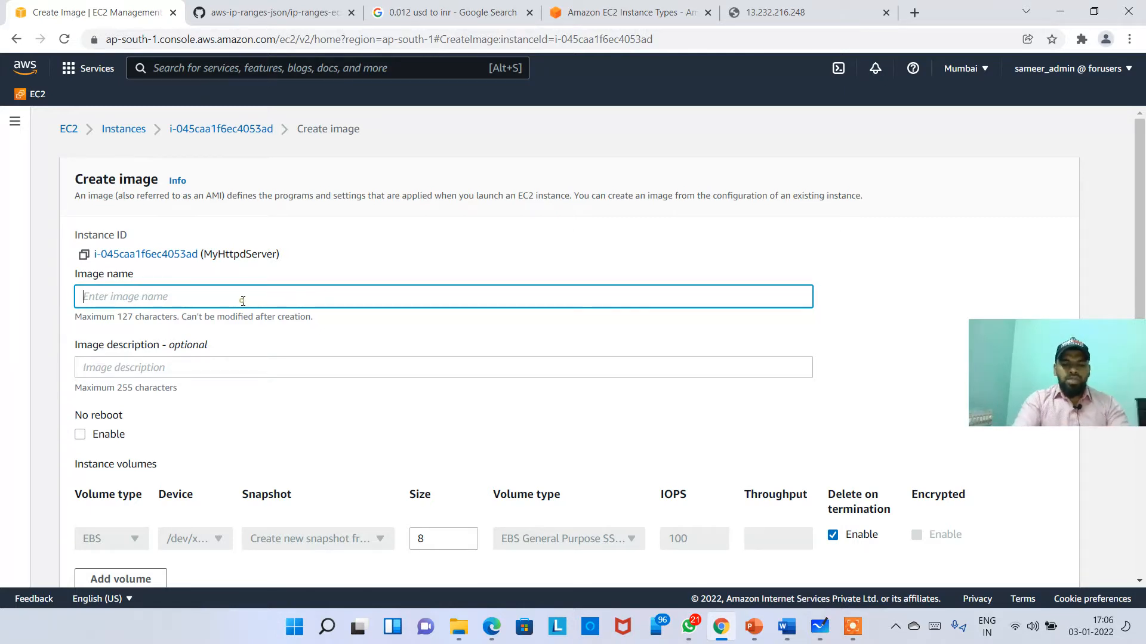
{"action": "type", "text": "myhttpdownami"}
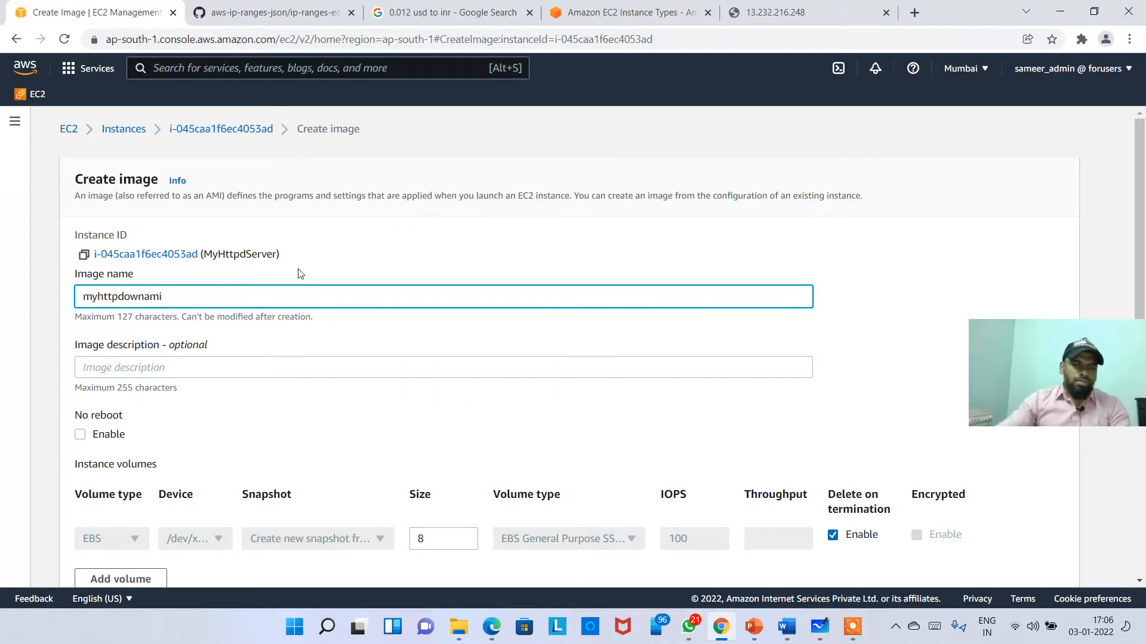
{"action": "scroll", "coordinate": [262, 280], "scroll_direction": "down", "scroll_amount": 1}
{"action": "left_click", "coordinate": [231, 289]}
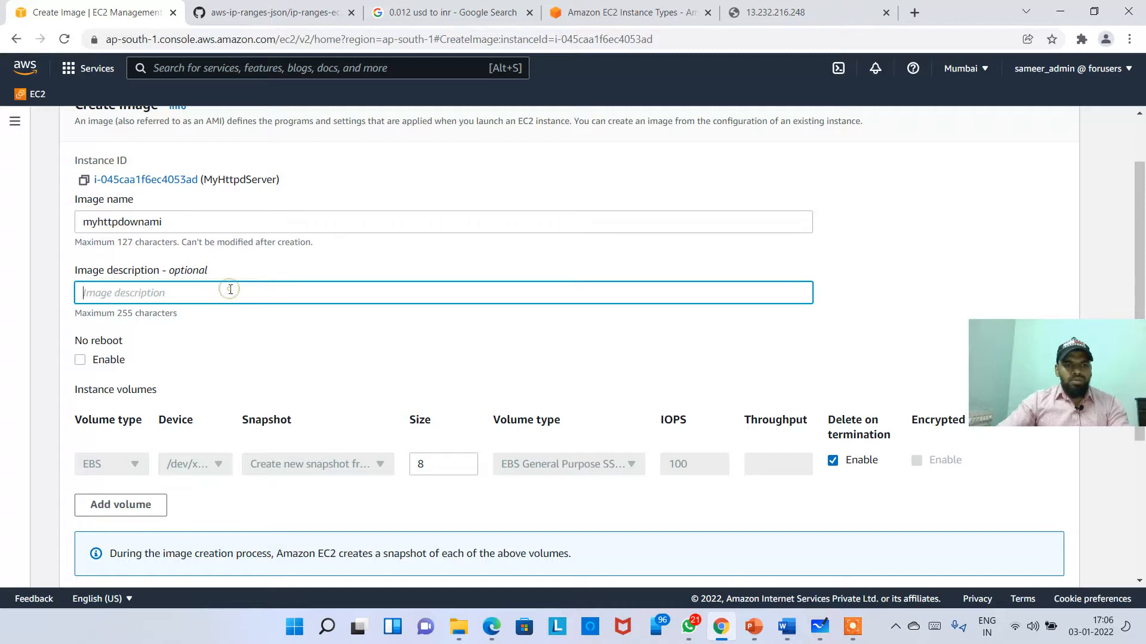
{"action": "type", "text": "my"}
{"action": "key", "text": "BackSpace"}
{"action": "key", "text": "BackSpace"}
{"action": "type", "text": "A"}
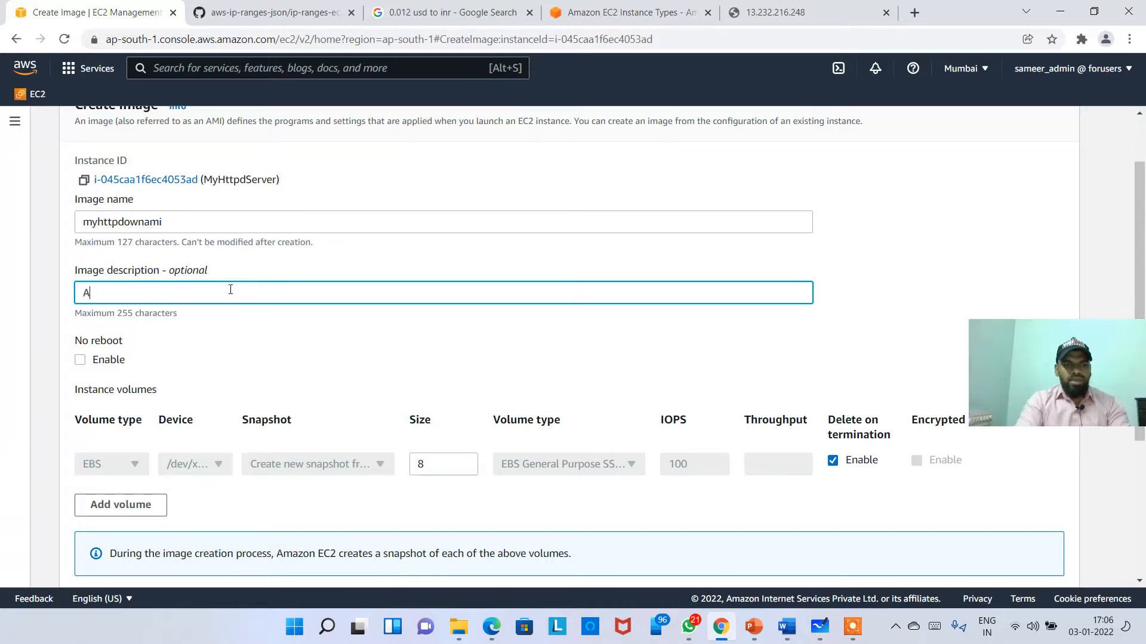
{"action": "type", "text": "pache Web Serv"}
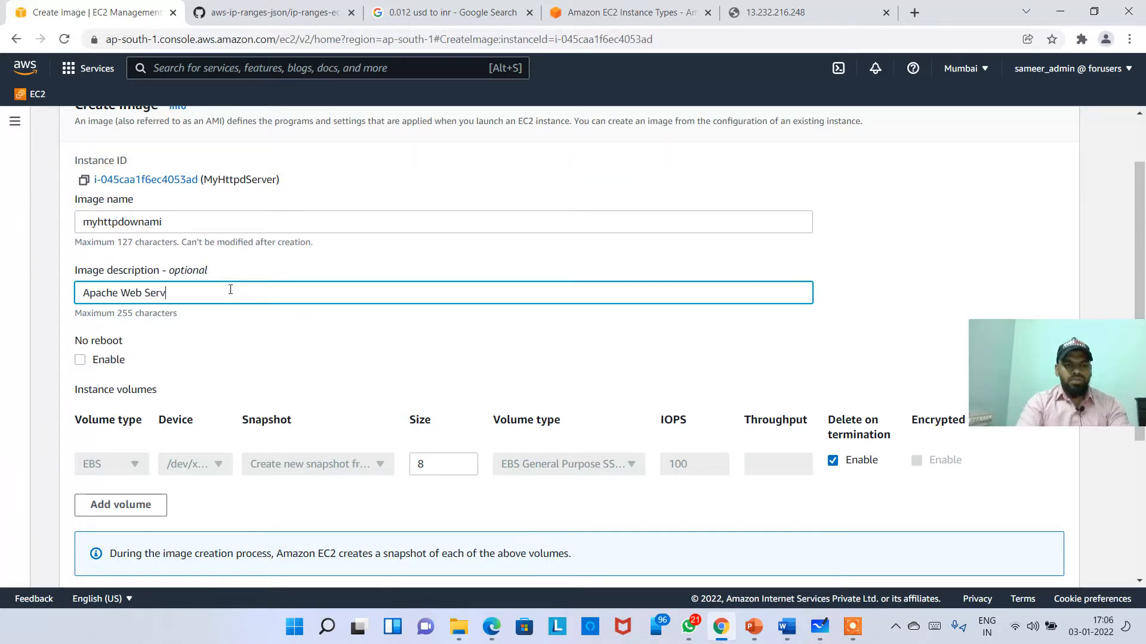
{"action": "type", "text": "er AMI"}
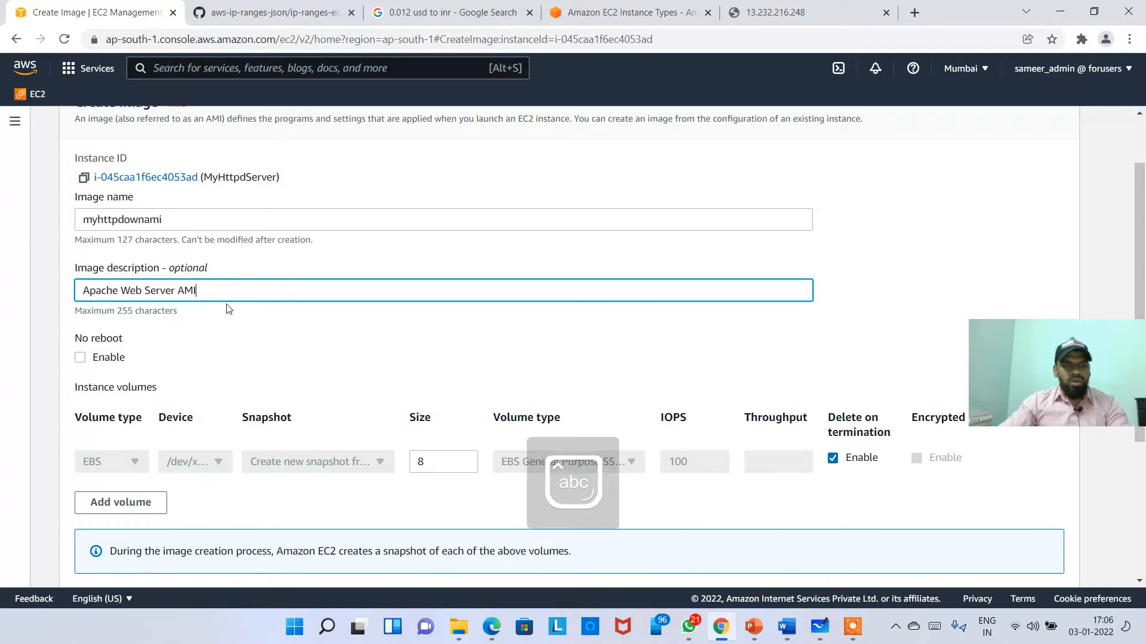
Step: Enable No reboot and create the image
{"action": "scroll", "coordinate": [98, 257], "scroll_direction": "down", "scroll_amount": 4}
{"action": "scroll", "coordinate": [102, 238], "scroll_direction": "up", "scroll_amount": 2}
{"action": "left_click_drag", "start_coordinate": [83, 275], "coordinate": [131, 274]}
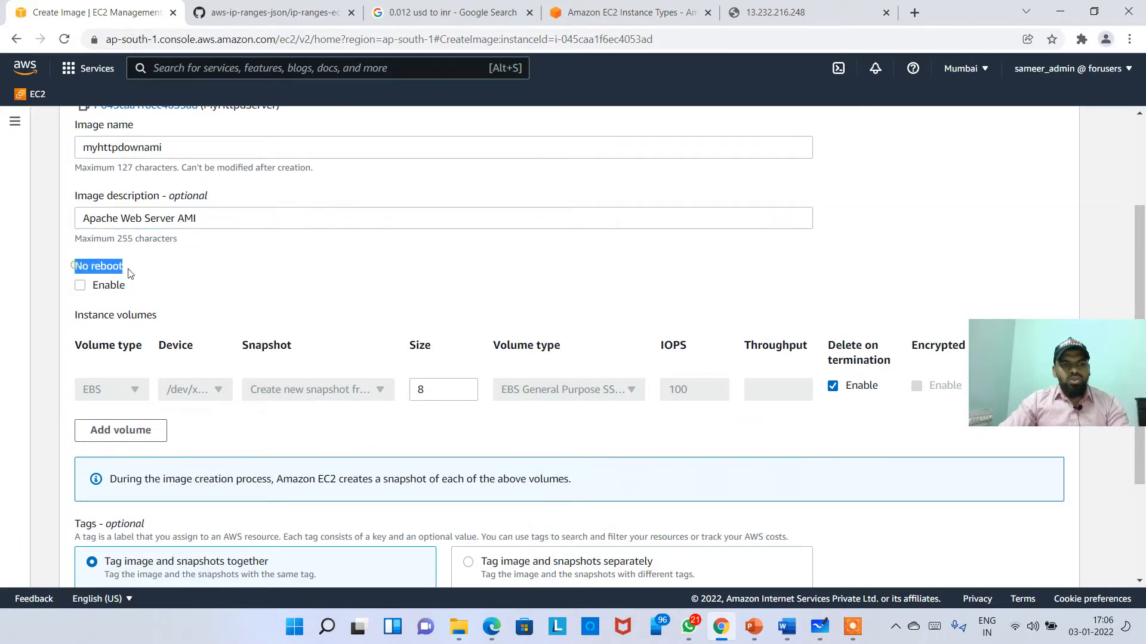
{"action": "left_click", "coordinate": [148, 292]}
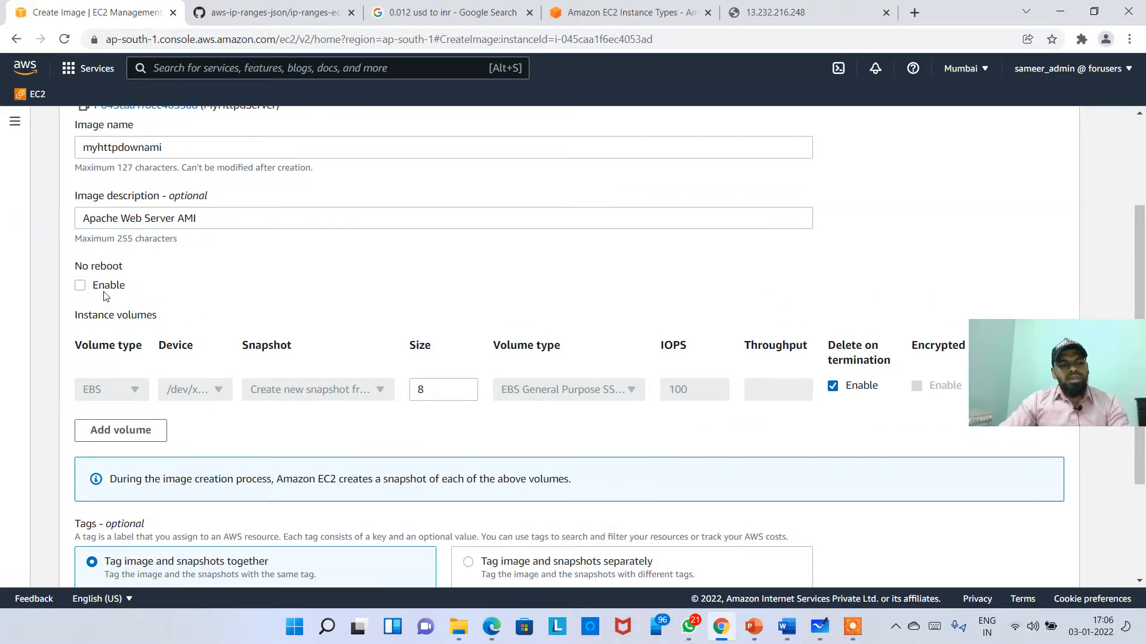
{"action": "key", "text": "ctrl+plus"}
{"action": "key", "text": "ctrl+plus"}
{"action": "key", "text": "ctrl+plus"}
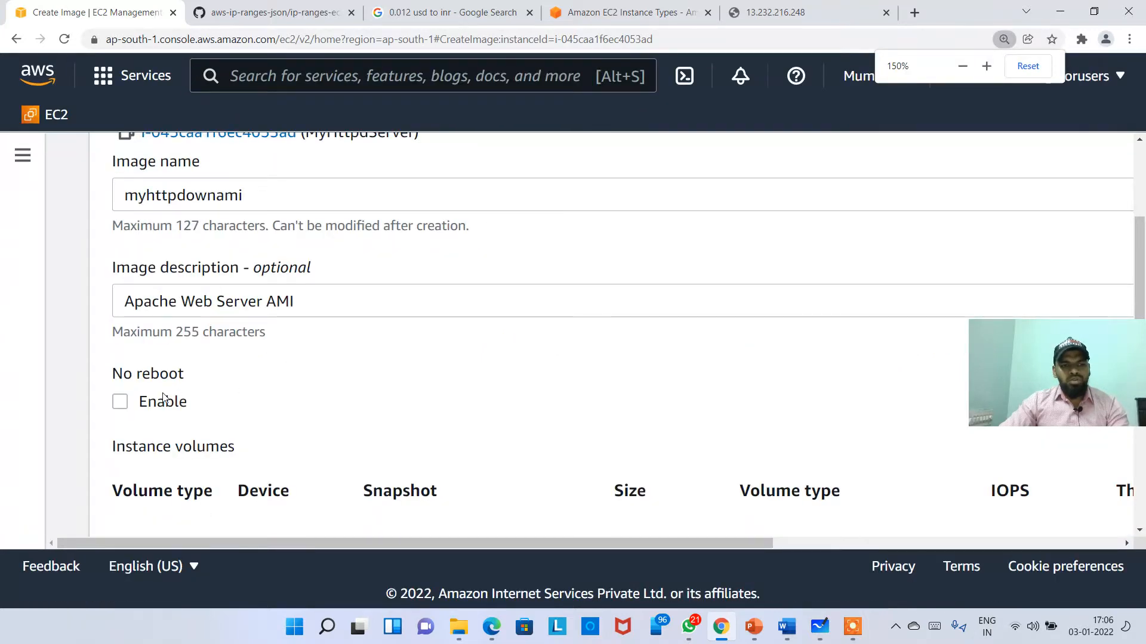
{"action": "key", "text": "ctrl+0"}
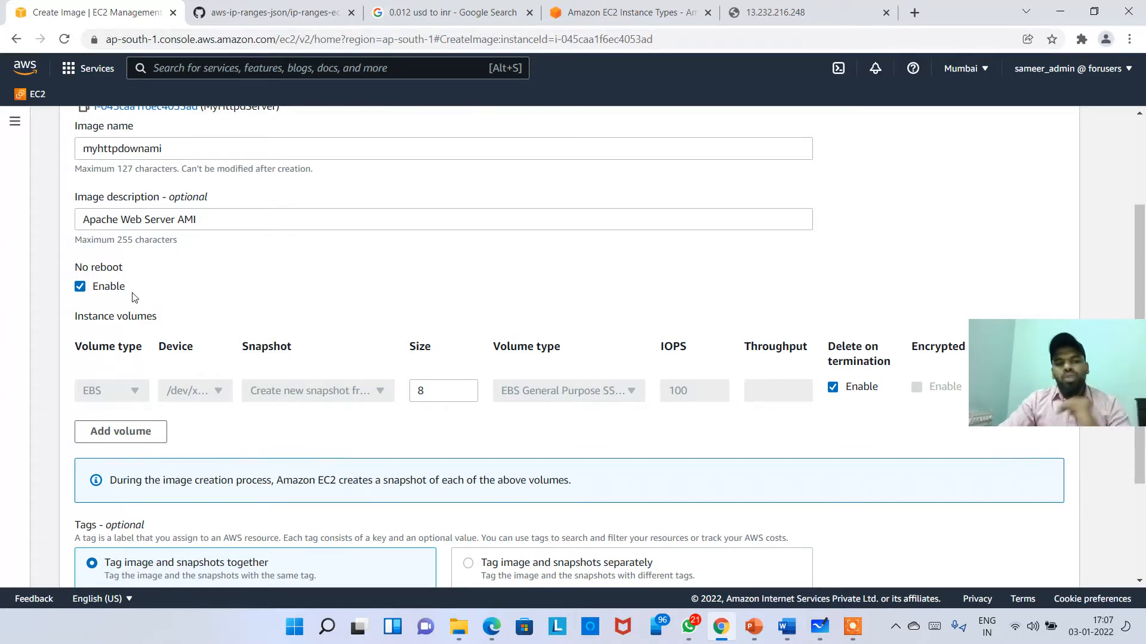
{"action": "scroll", "coordinate": [184, 310], "scroll_direction": "down", "scroll_amount": 3}
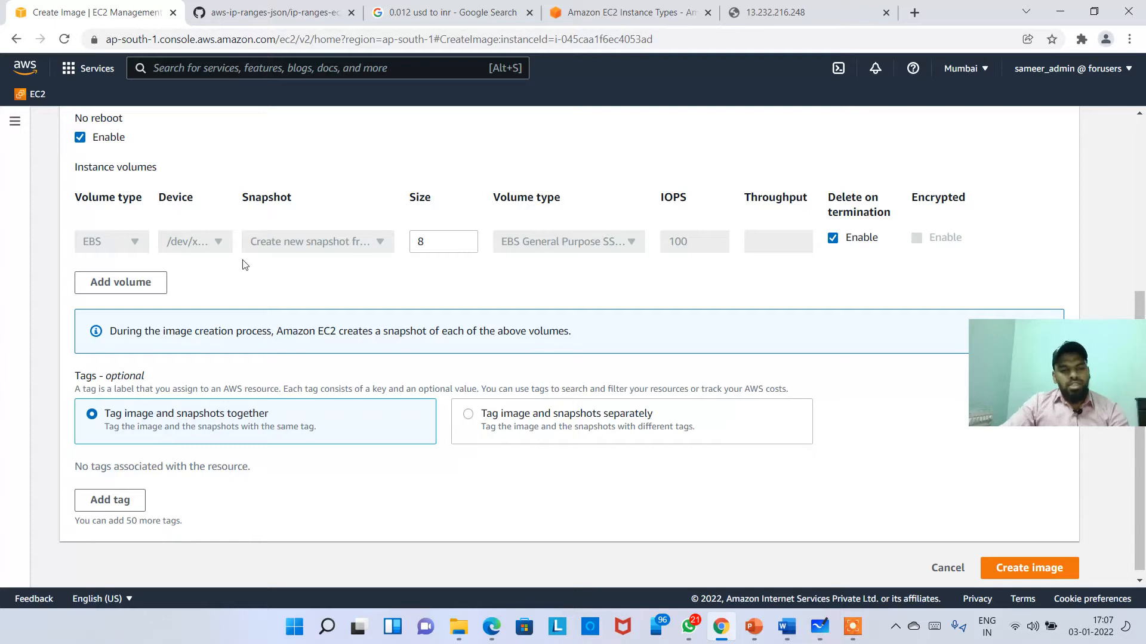
{"action": "scroll", "coordinate": [304, 382], "scroll_direction": "down", "scroll_amount": 1}
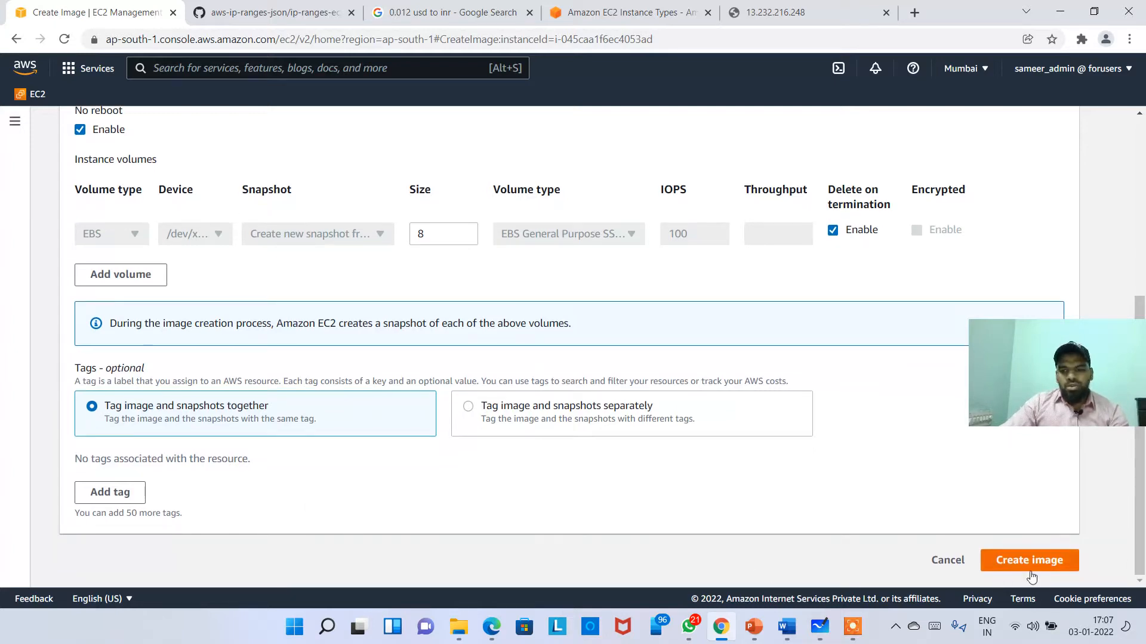
{"action": "left_click", "coordinate": [1050, 559]}
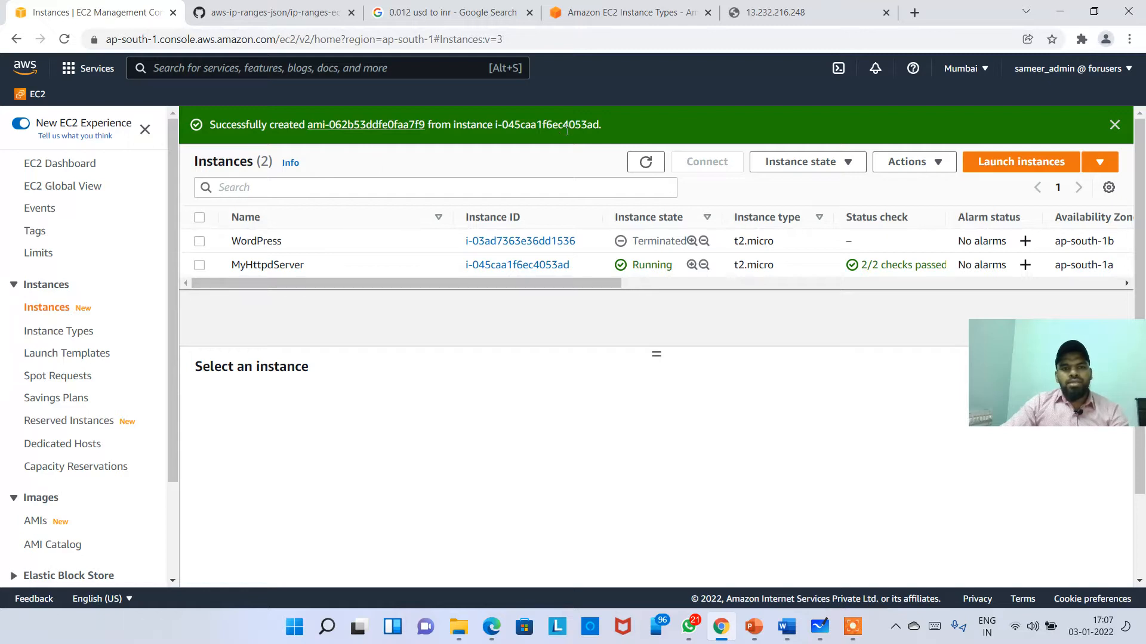
Step: Open the AMIs list and filter it to Owned by me to show myhttpdownami
{"action": "left_click_drag", "start_coordinate": [614, 128], "coordinate": [217, 106]}
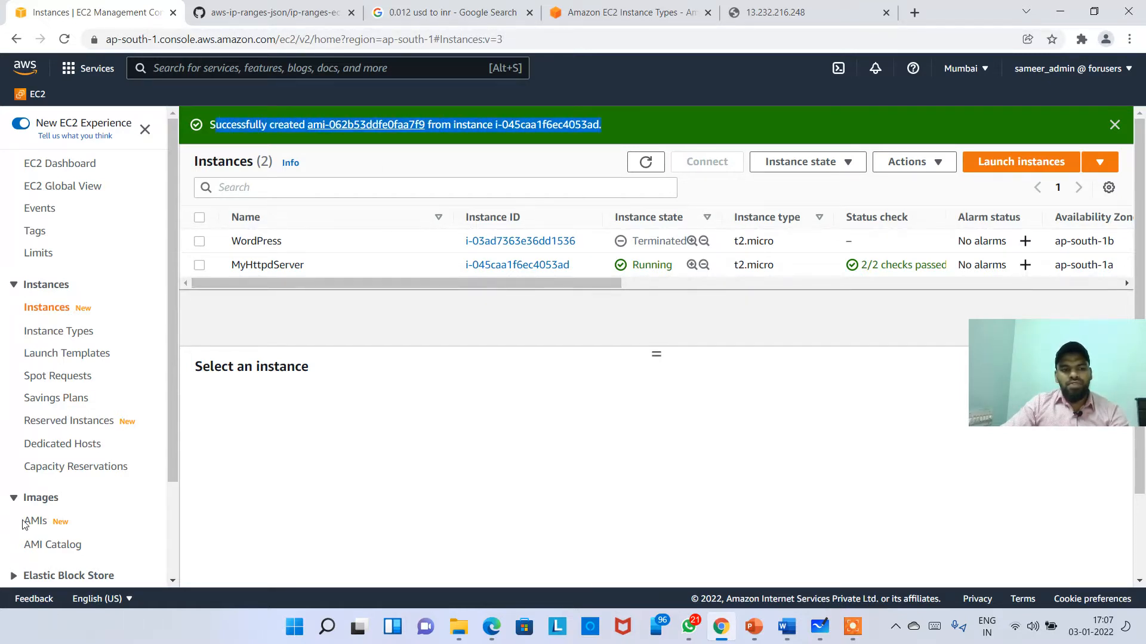
{"action": "left_click", "coordinate": [14, 499]}
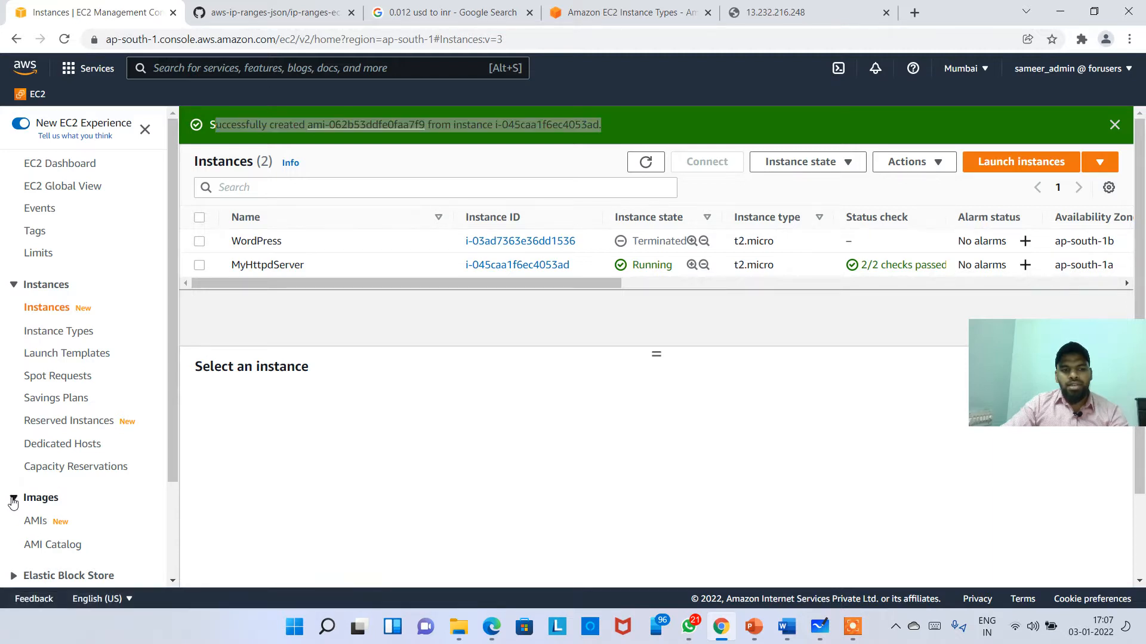
{"action": "left_click", "coordinate": [15, 499]}
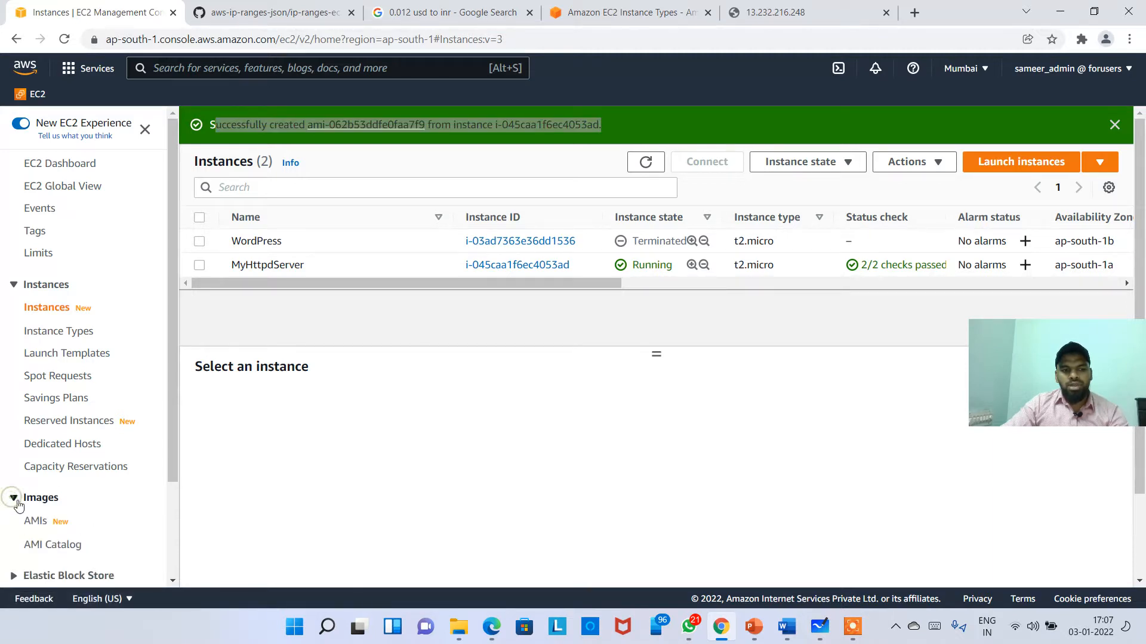
{"action": "left_click", "coordinate": [35, 526]}
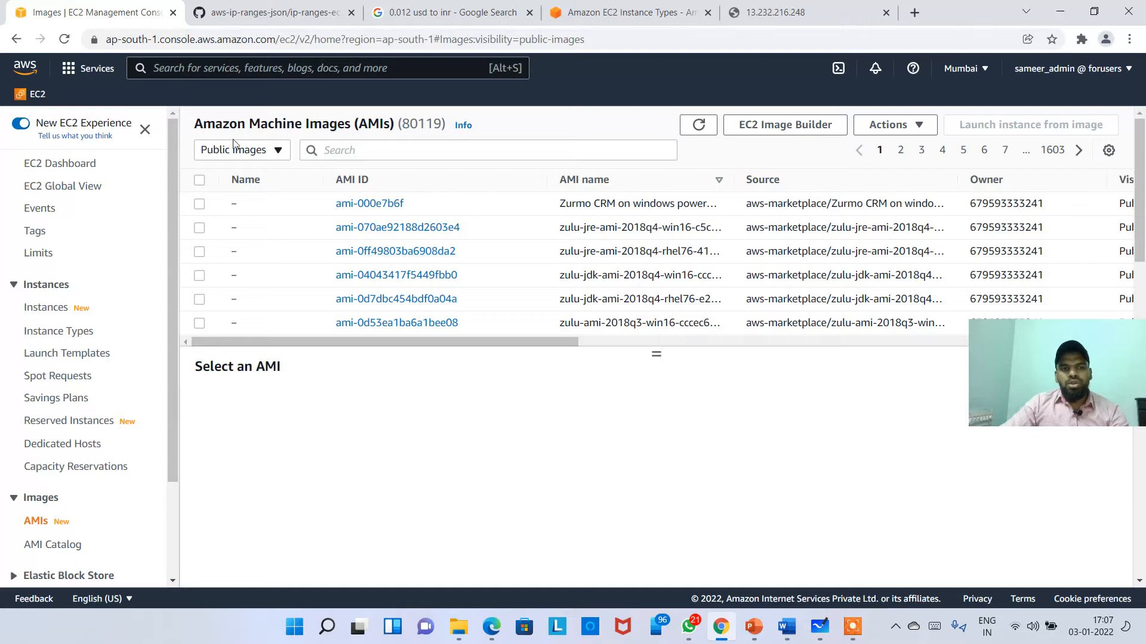
{"action": "left_click", "coordinate": [276, 151]}
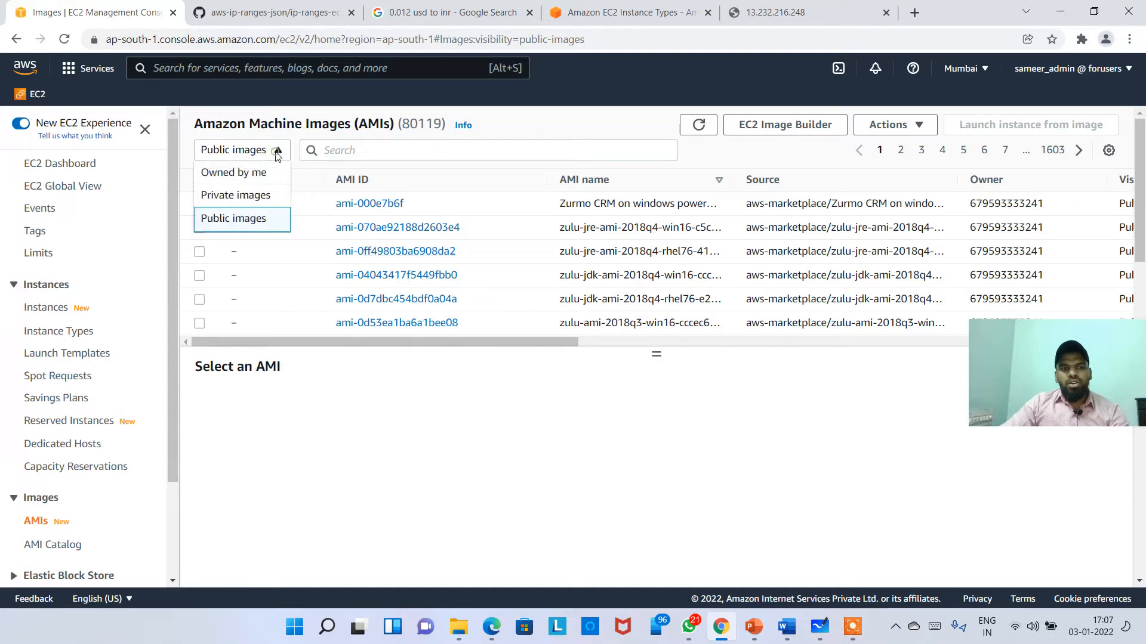
{"action": "left_click", "coordinate": [237, 174]}
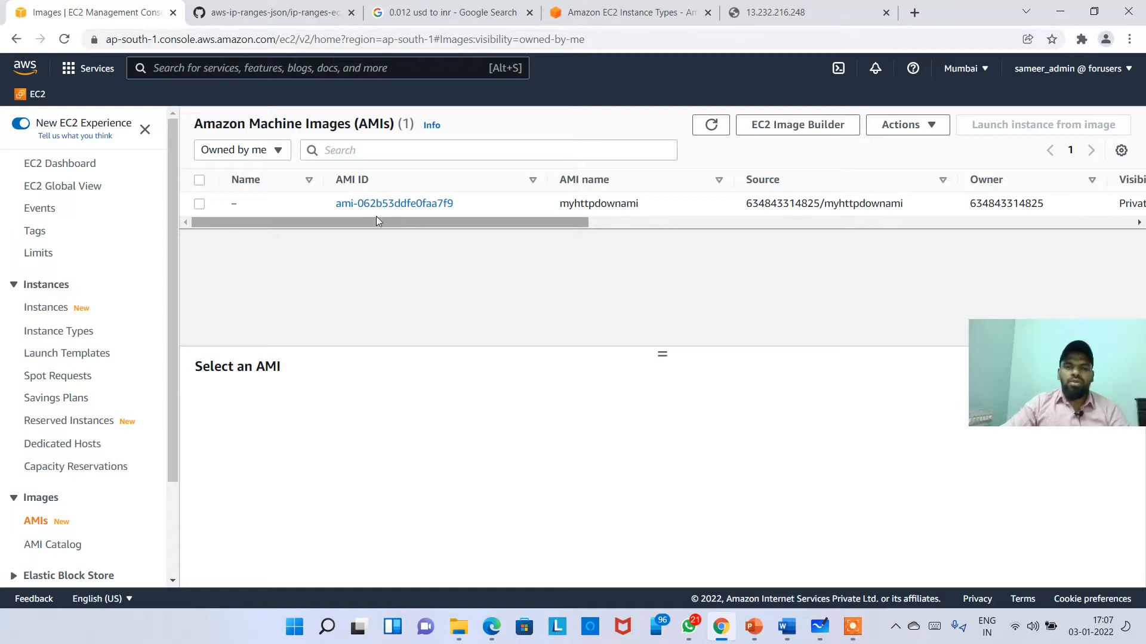
{"action": "left_click", "coordinate": [295, 204]}
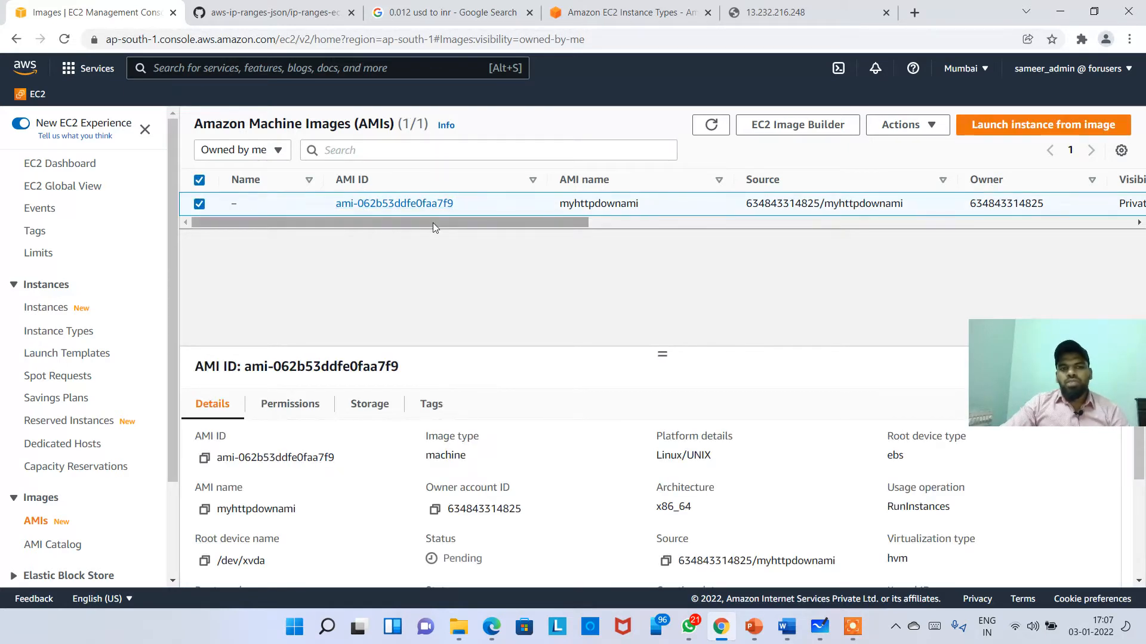
{"action": "left_click_drag", "start_coordinate": [1044, 393], "coordinate": [911, 339]}
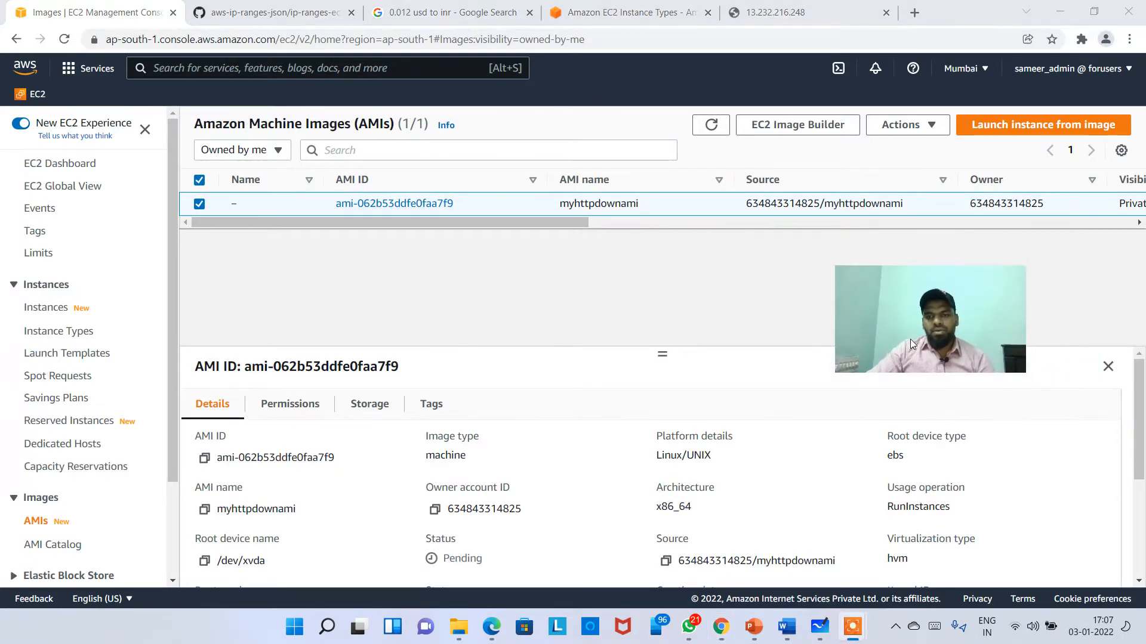
{"action": "left_click_drag", "start_coordinate": [972, 204], "coordinate": [1030, 204]}
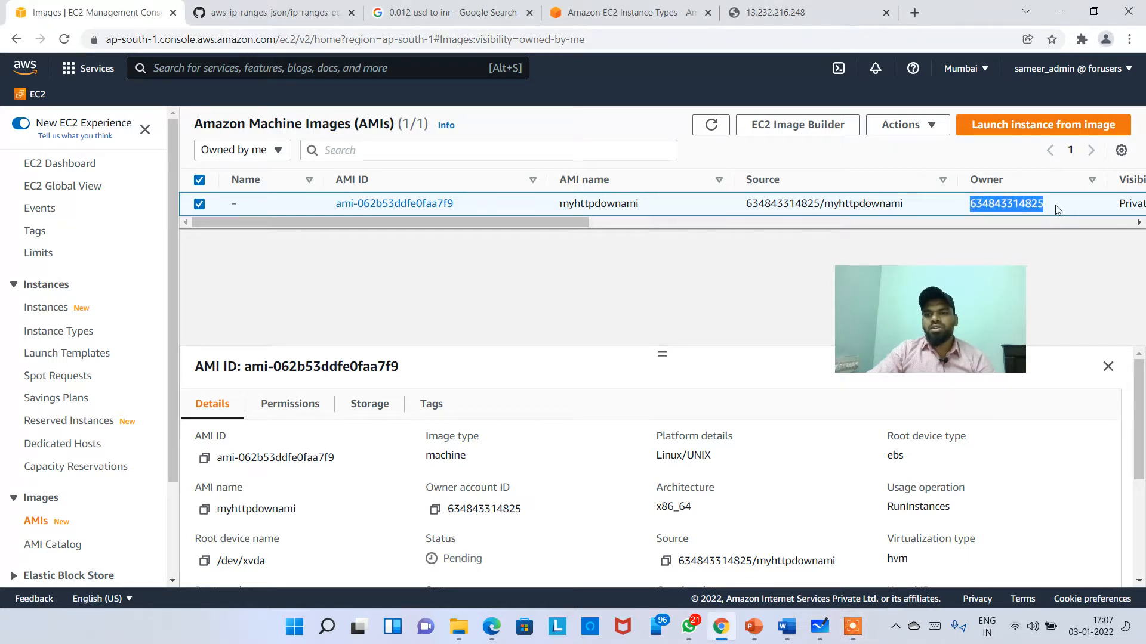
{"action": "left_click", "coordinate": [1071, 67]}
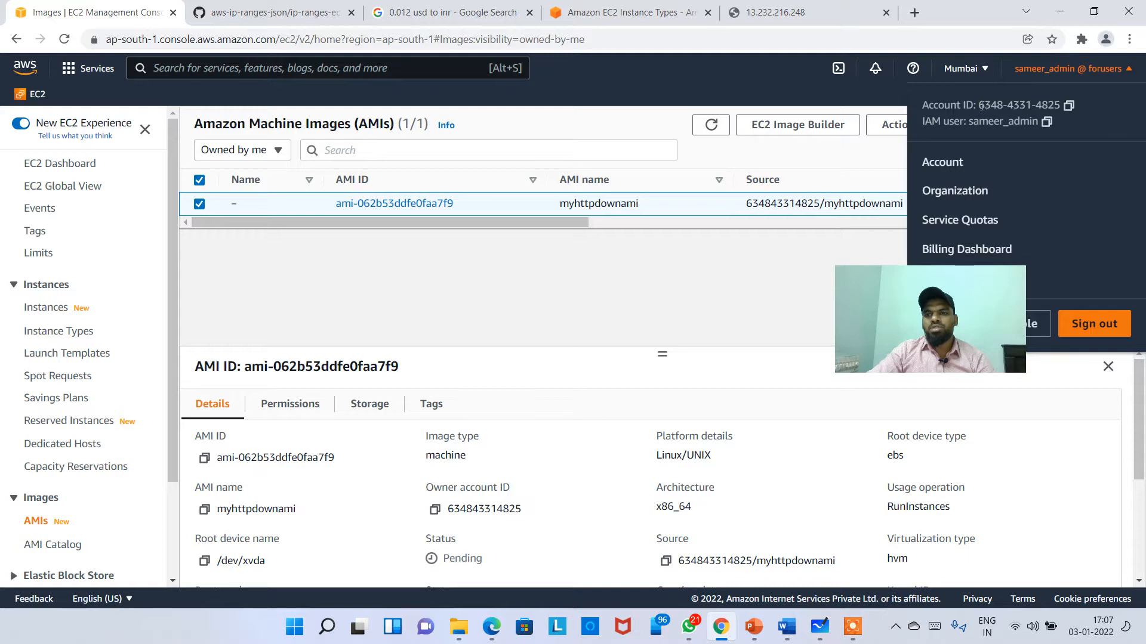
{"action": "left_click_drag", "start_coordinate": [981, 105], "coordinate": [1061, 105]}
{"action": "left_click", "coordinate": [819, 261]}
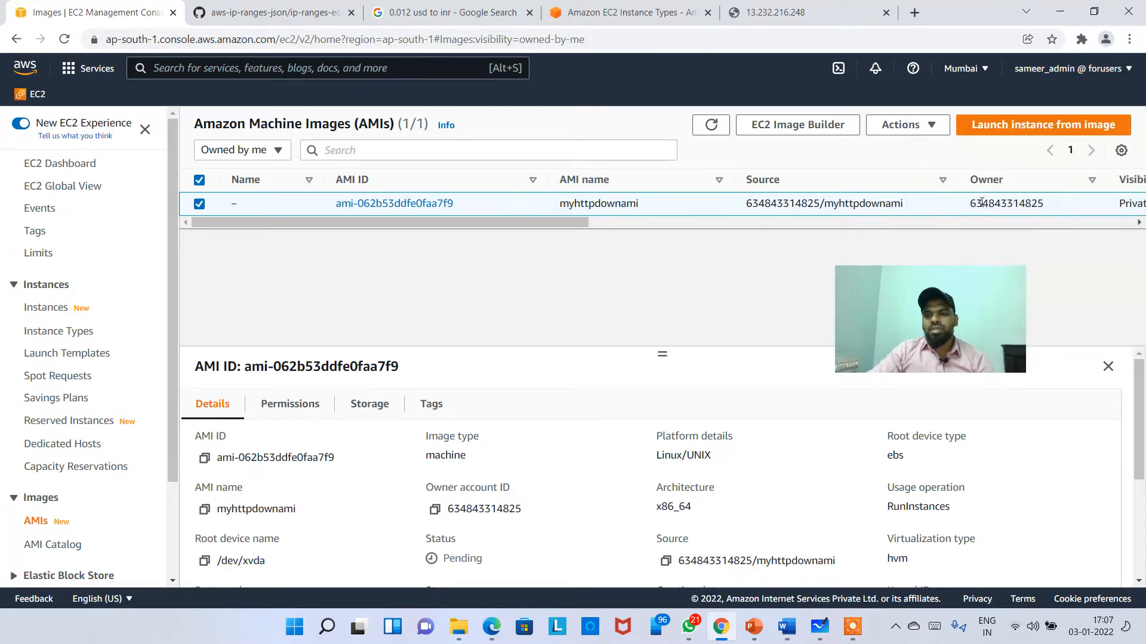
{"action": "left_click_drag", "start_coordinate": [976, 203], "coordinate": [1046, 203]}
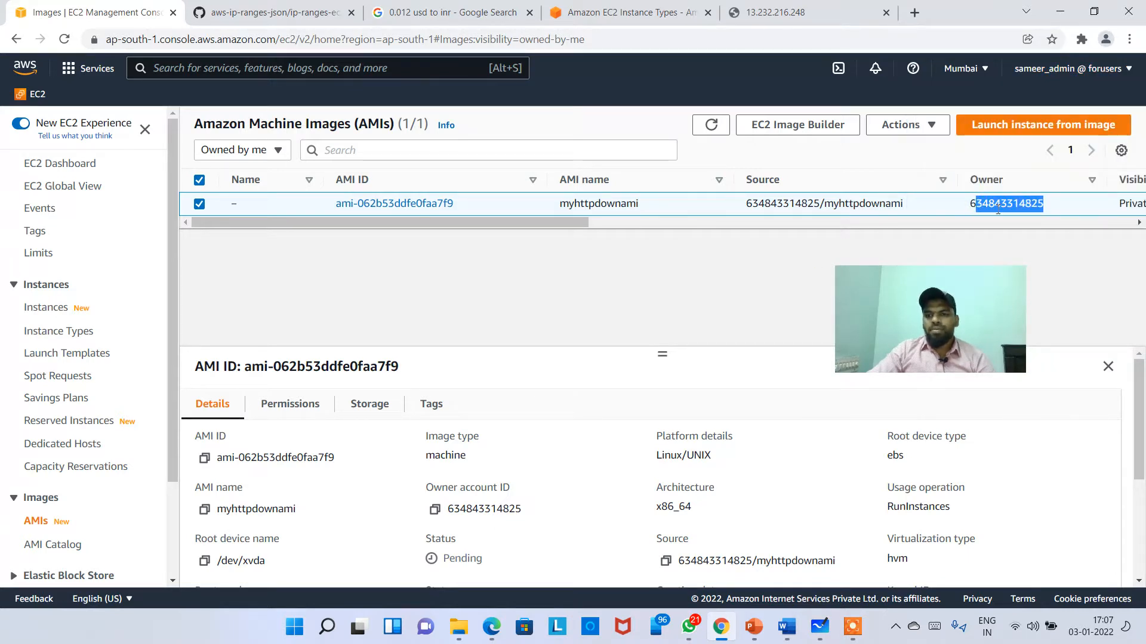
{"action": "left_click", "coordinate": [485, 227]}
{"action": "left_click_drag", "start_coordinate": [566, 222], "coordinate": [815, 224]}
{"action": "left_click_drag", "start_coordinate": [547, 206], "coordinate": [524, 223]}
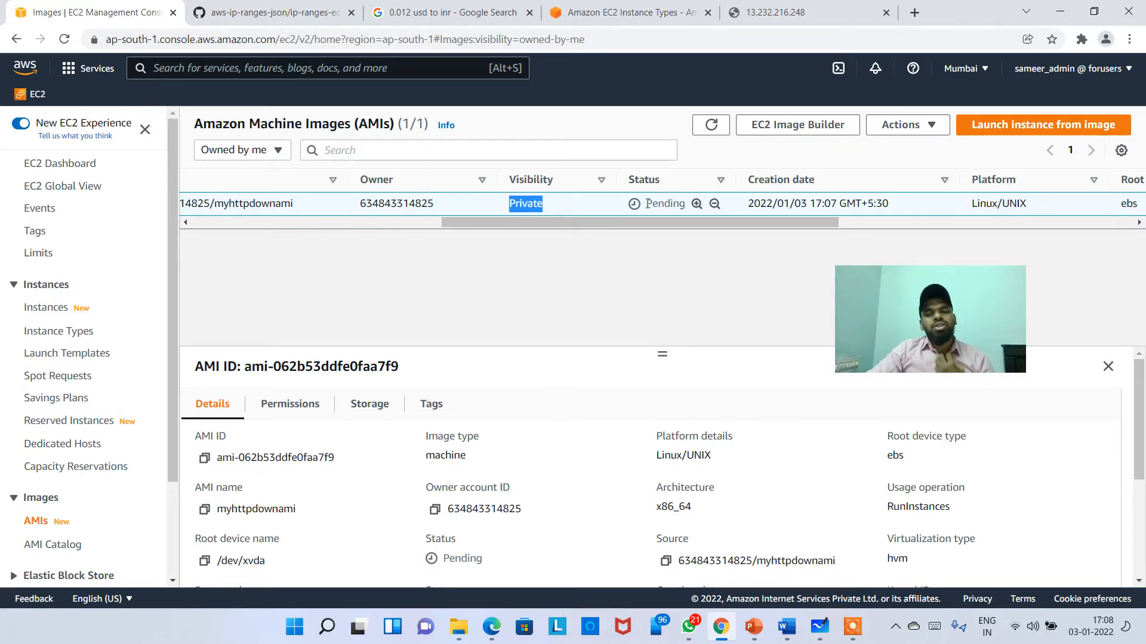
{"action": "left_click_drag", "start_coordinate": [647, 204], "coordinate": [787, 225]}
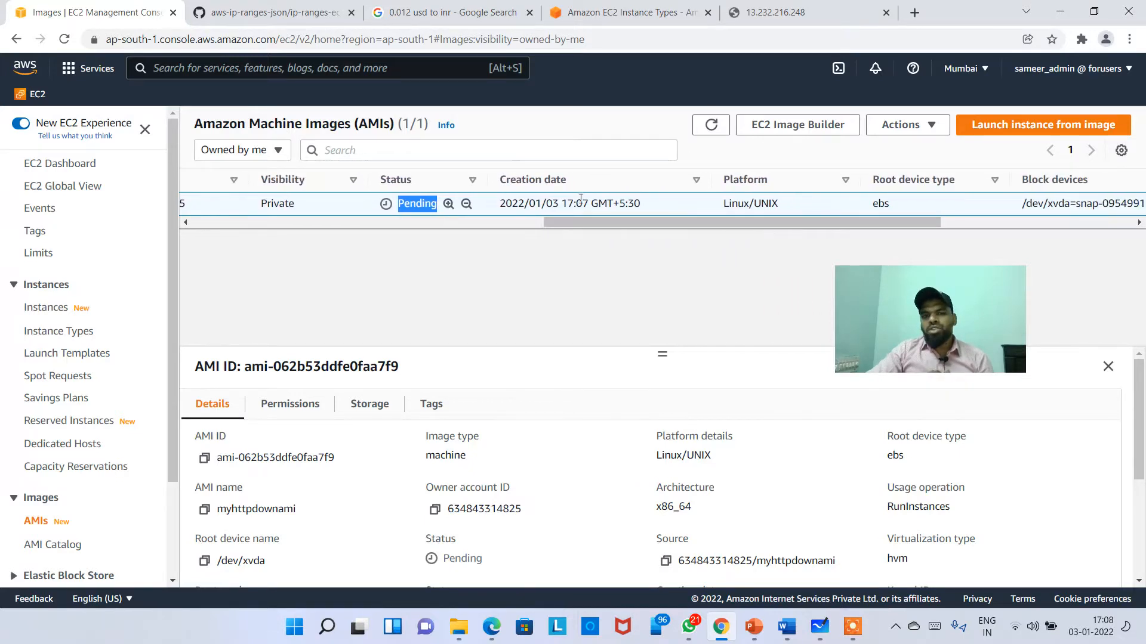
{"action": "left_click_drag", "start_coordinate": [582, 203], "coordinate": [648, 206]}
{"action": "left_click_drag", "start_coordinate": [724, 204], "coordinate": [751, 206]}
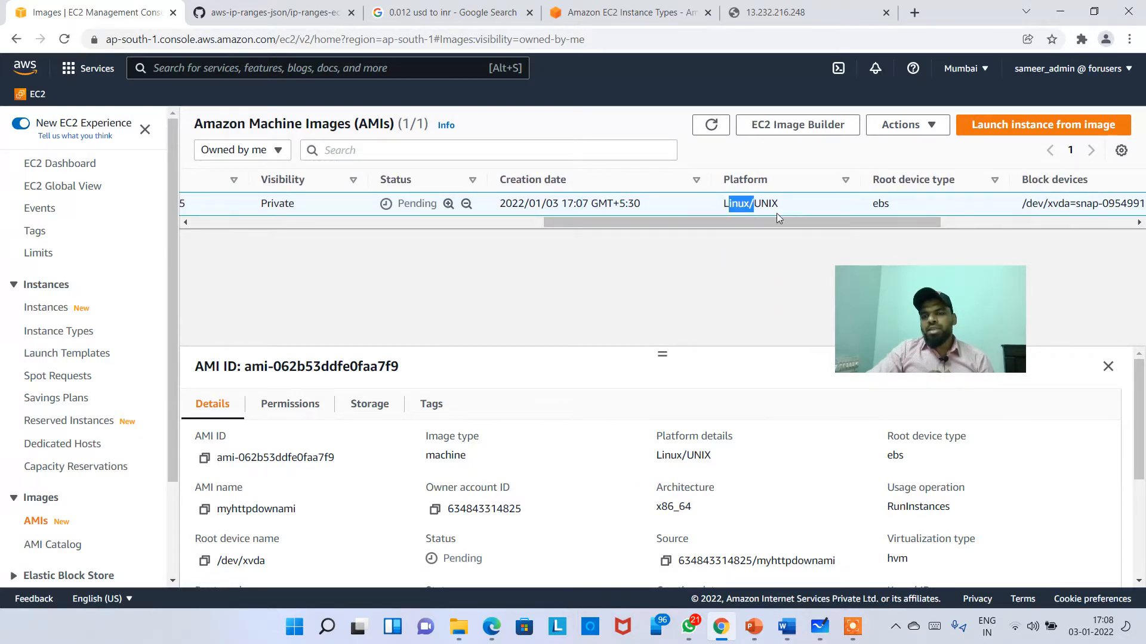
{"action": "scroll", "coordinate": [777, 217], "scroll_direction": "right", "scroll_amount": 5}
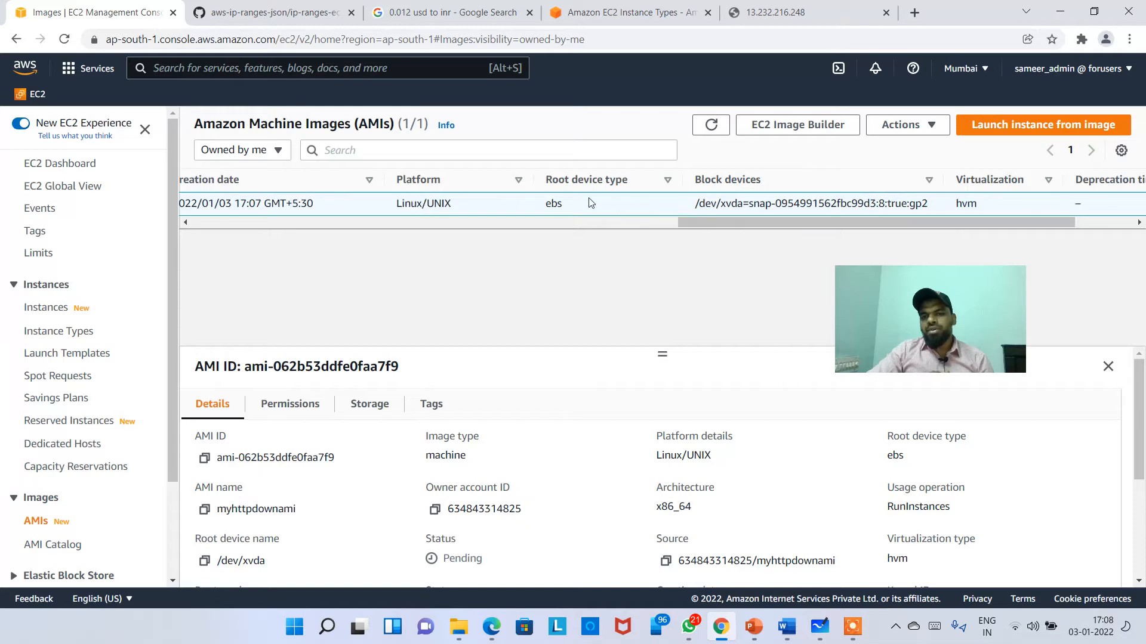
{"action": "left_click_drag", "start_coordinate": [881, 225], "coordinate": [348, 221]}
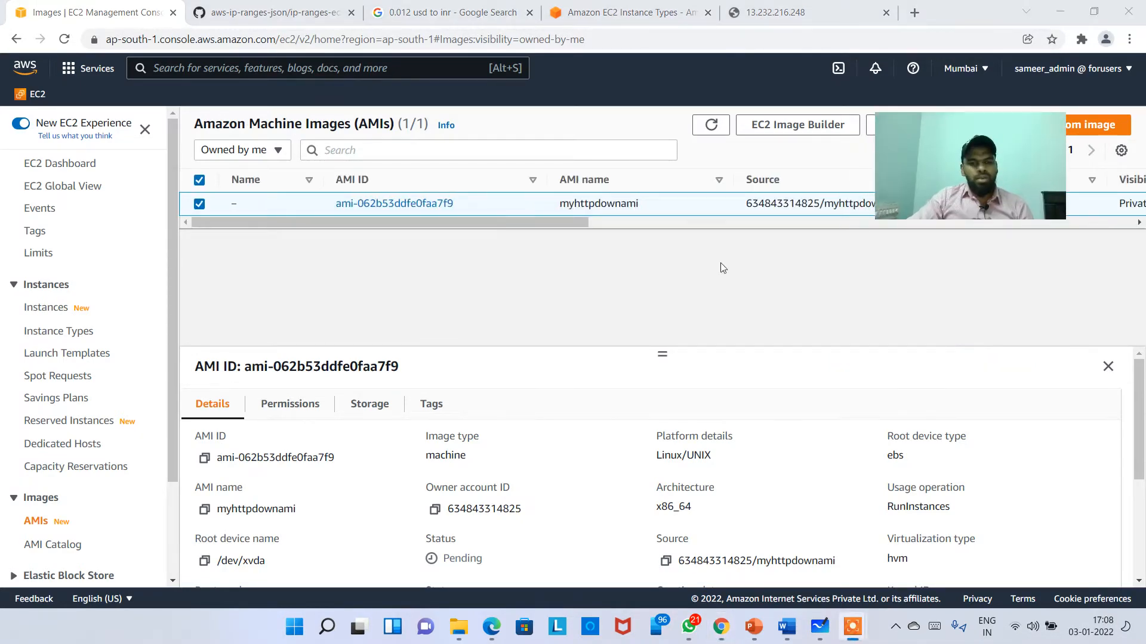
{"action": "scroll", "coordinate": [305, 418], "scroll_direction": "down", "scroll_amount": 1}
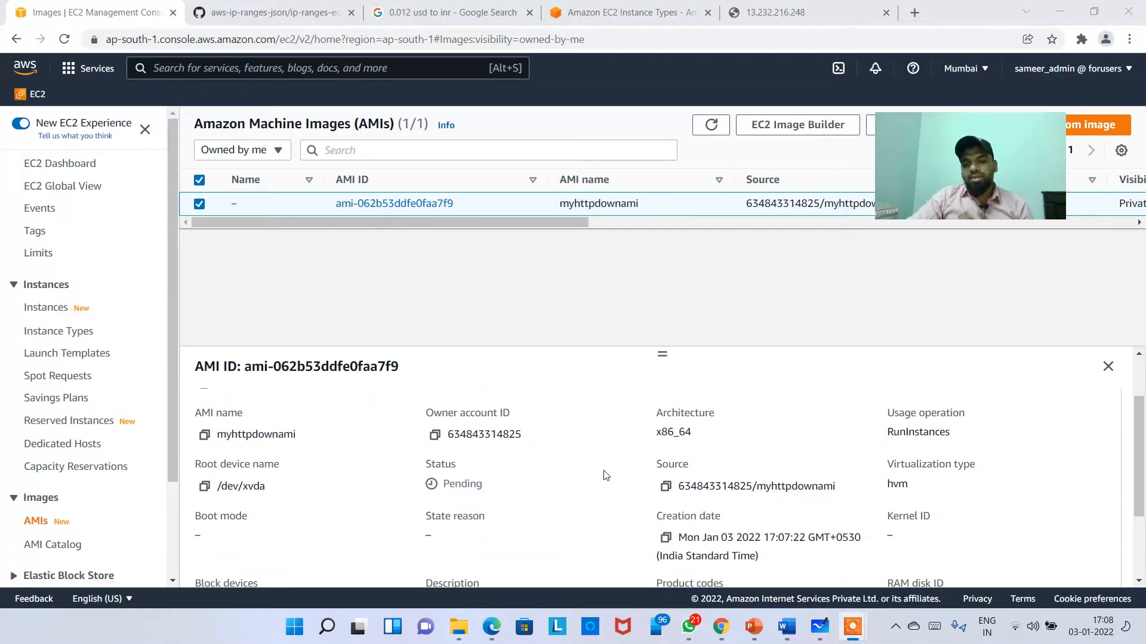
{"action": "scroll", "coordinate": [605, 483], "scroll_direction": "down", "scroll_amount": 2}
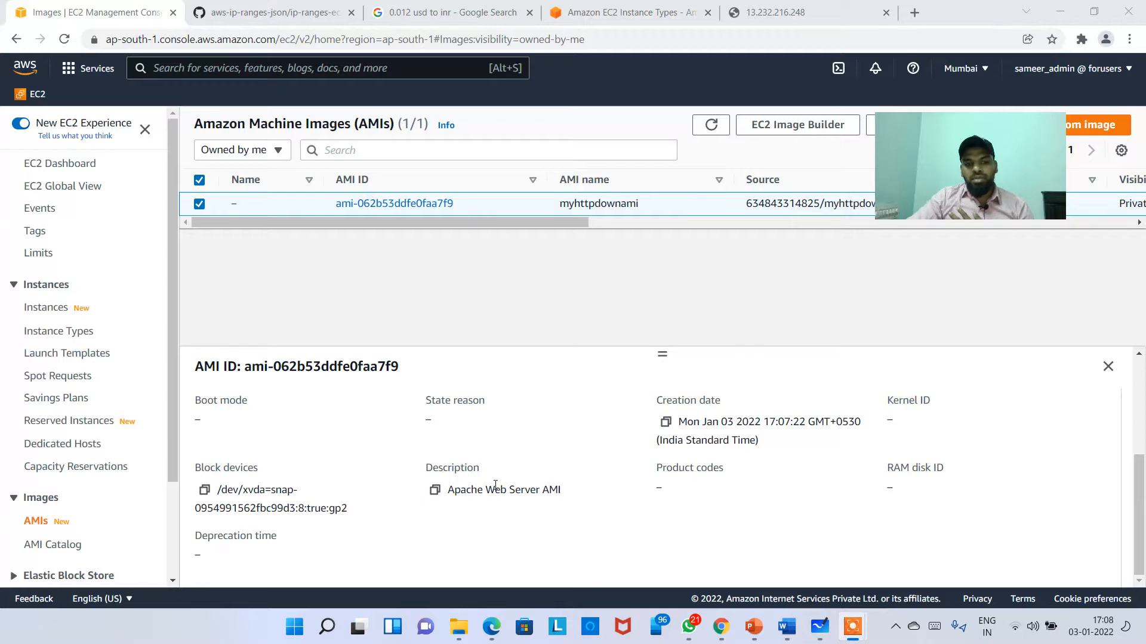
{"action": "scroll", "coordinate": [593, 486], "scroll_direction": "up", "scroll_amount": 3}
{"action": "left_click", "coordinate": [399, 224]}
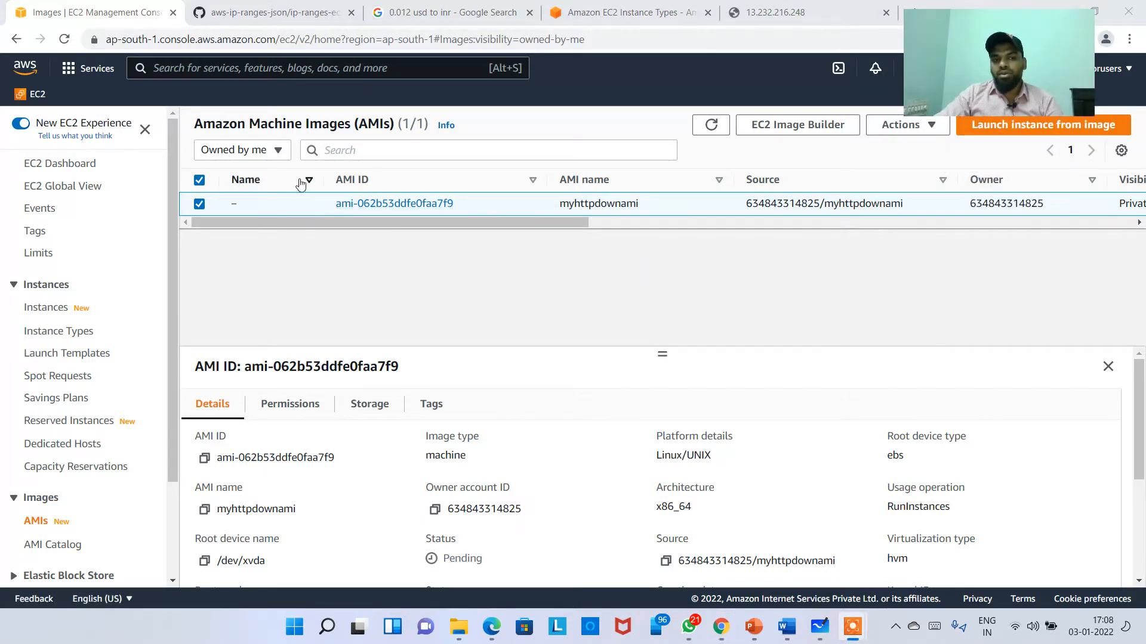
Step: Compare Private and Public images (80119 public), then select myhttpdownami under Private images
{"action": "left_click", "coordinate": [268, 150]}
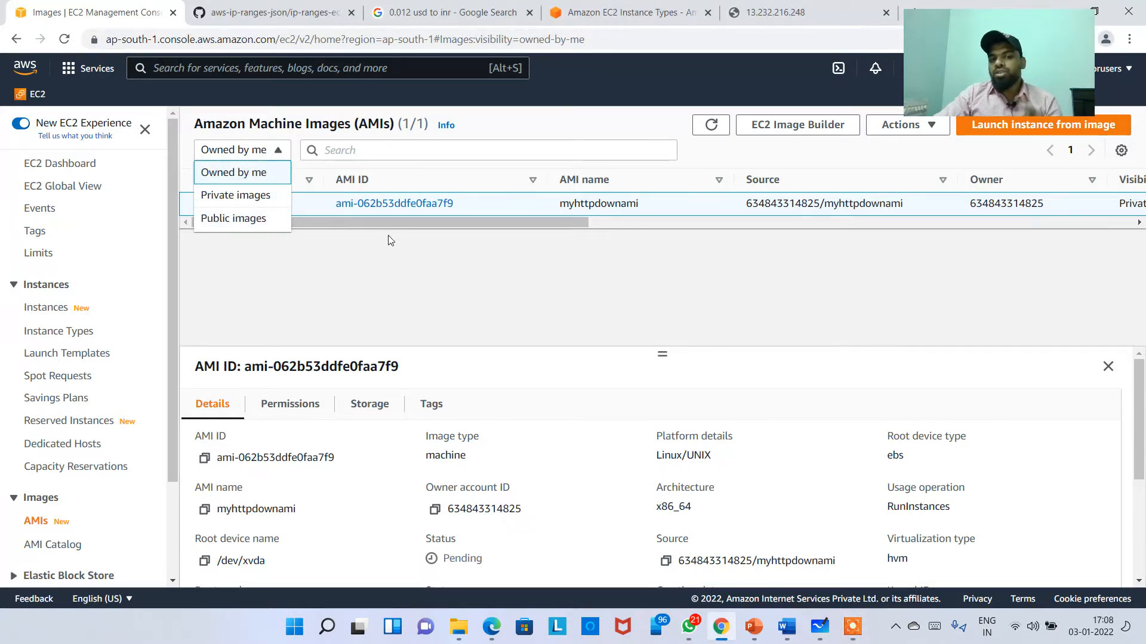
{"action": "left_click", "coordinate": [261, 206]}
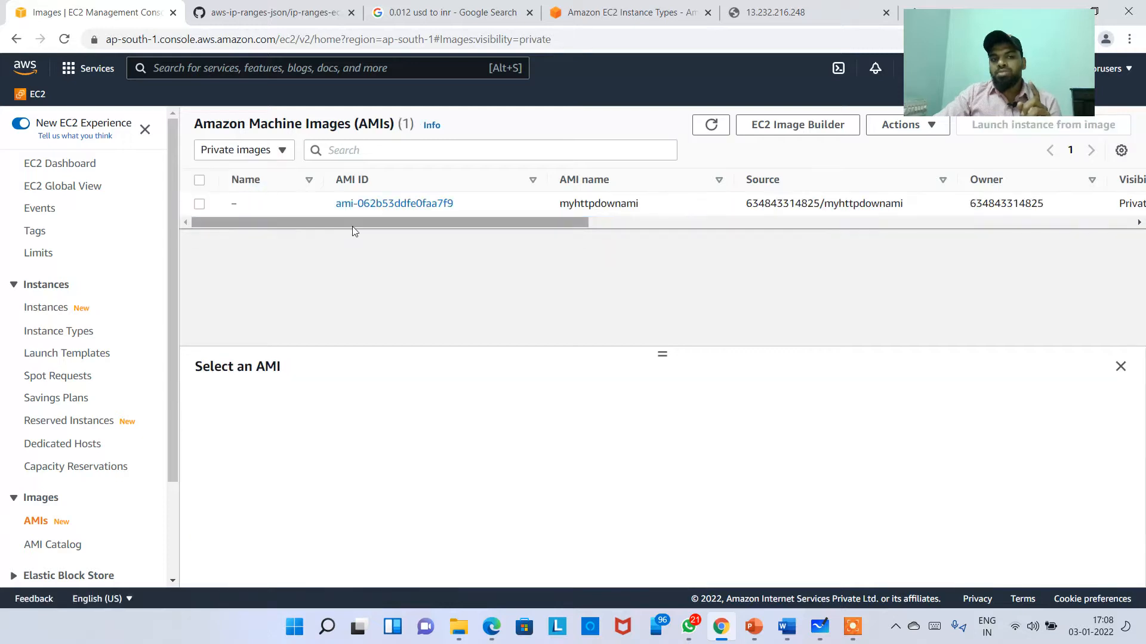
{"action": "left_click", "coordinate": [280, 150]}
{"action": "left_click", "coordinate": [250, 220]}
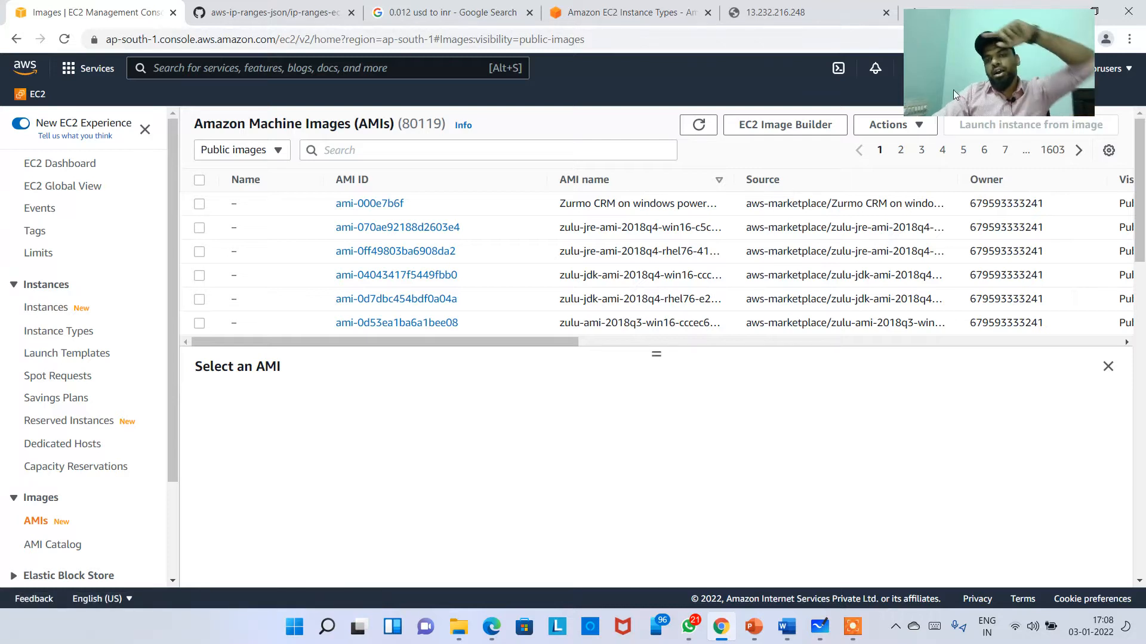
{"action": "left_click_drag", "start_coordinate": [951, 81], "coordinate": [903, 135]}
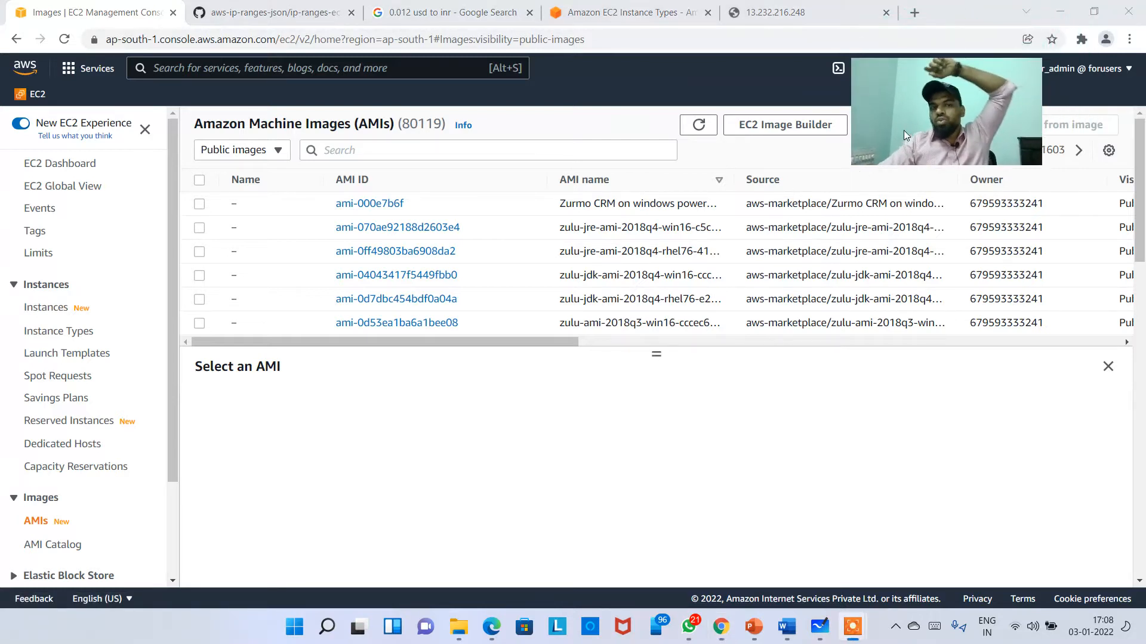
{"action": "left_click", "coordinate": [405, 121]}
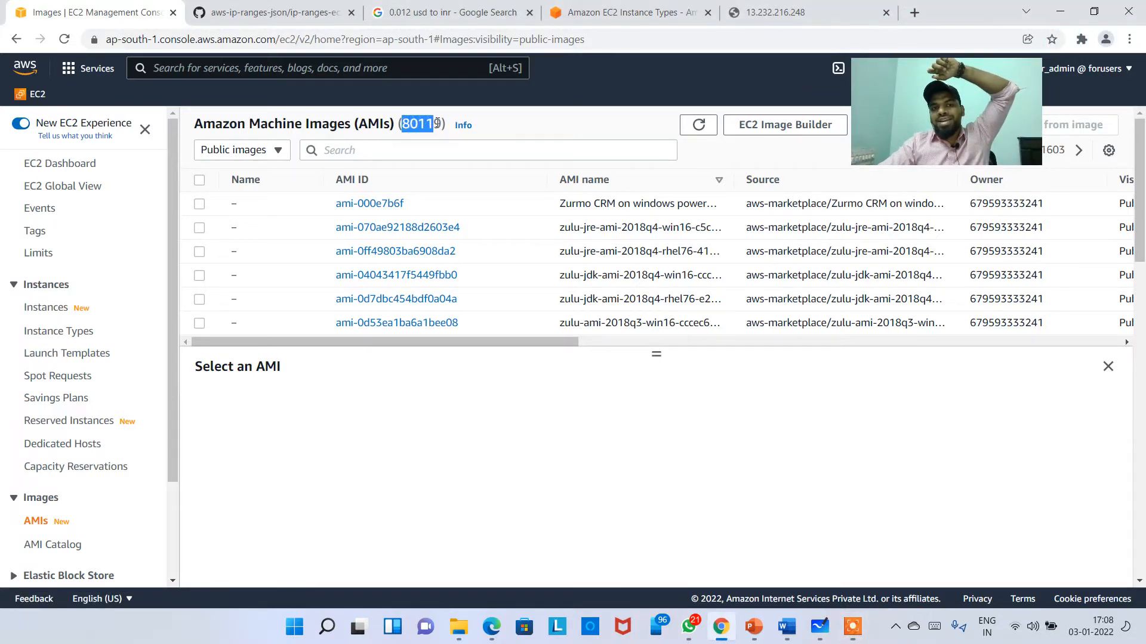
{"action": "left_click_drag", "start_coordinate": [436, 123], "coordinate": [443, 124]}
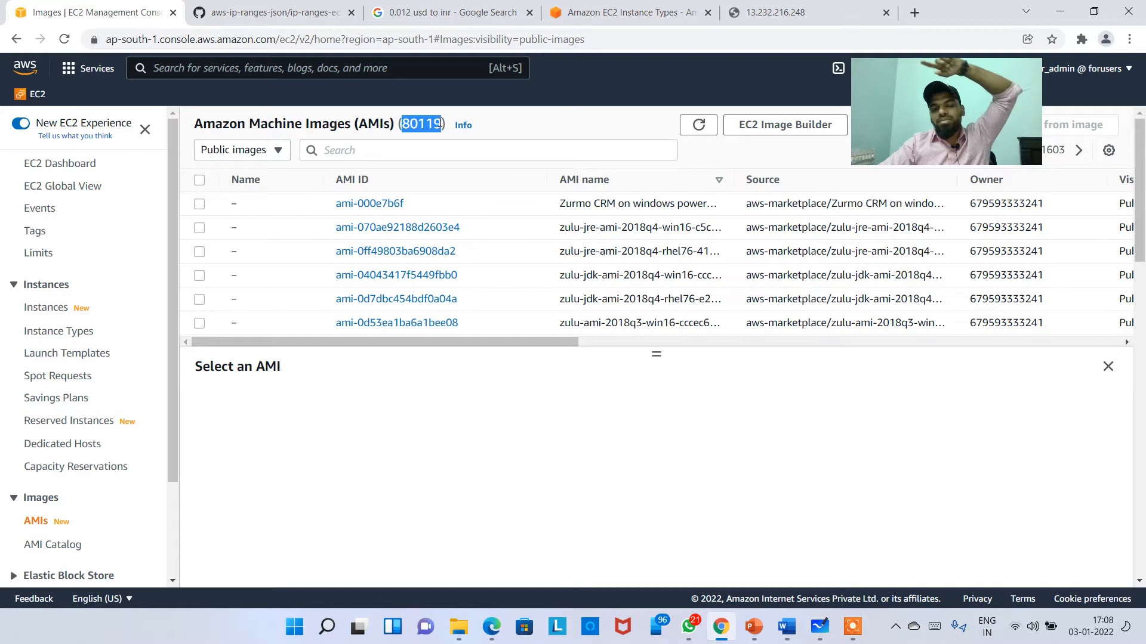
{"action": "left_click", "coordinate": [909, 131]}
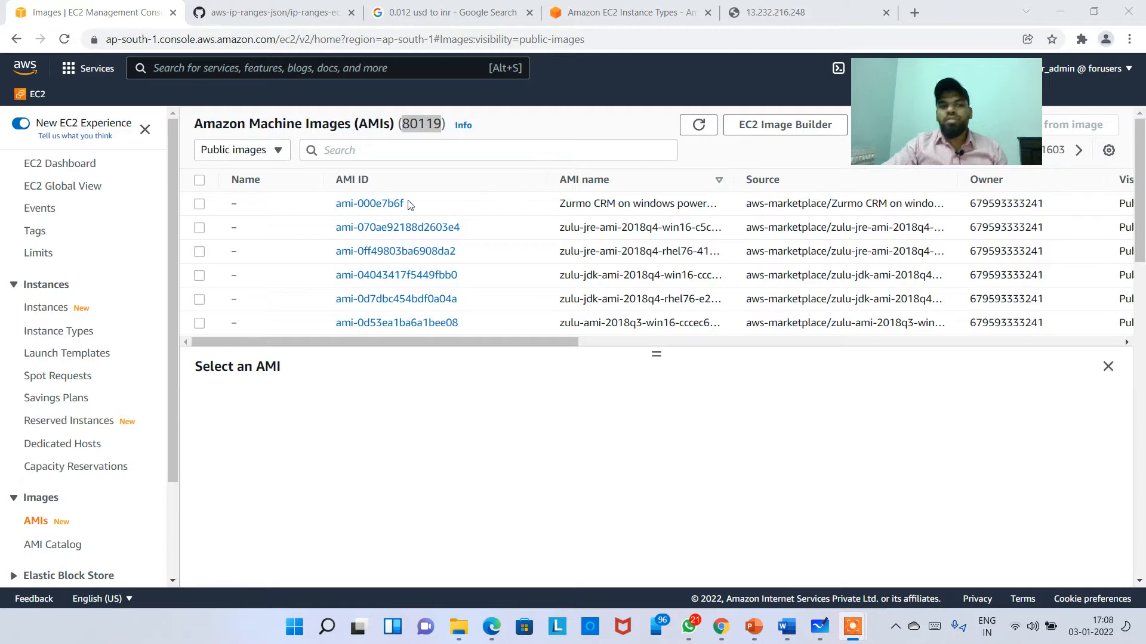
{"action": "left_click", "coordinate": [268, 150]}
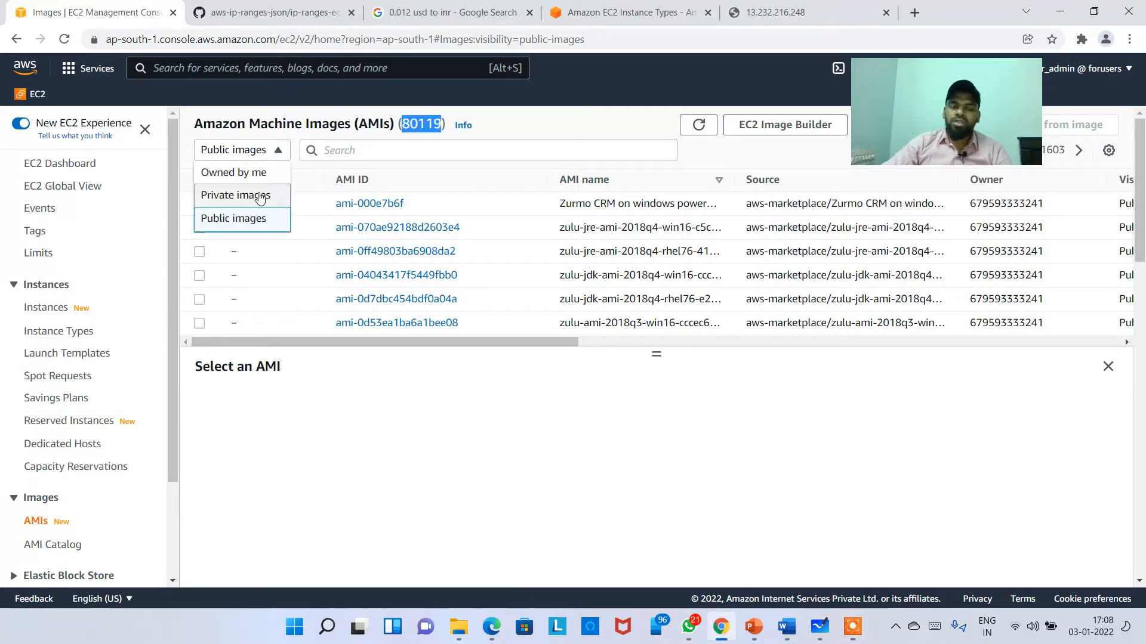
{"action": "left_click", "coordinate": [259, 197]}
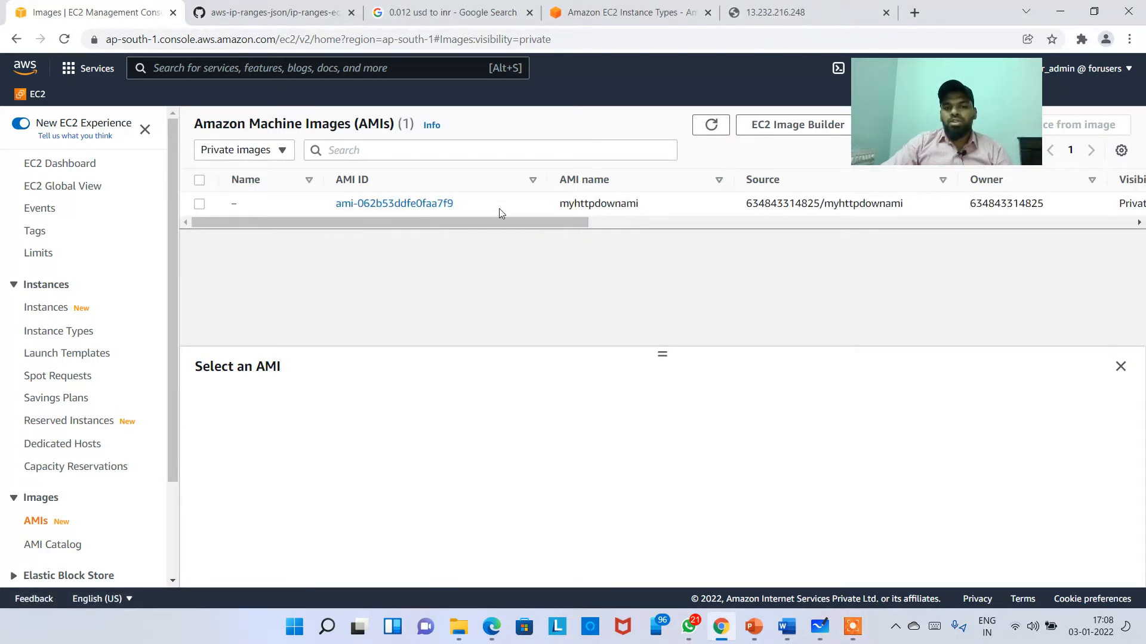
{"action": "left_click", "coordinate": [500, 206]}
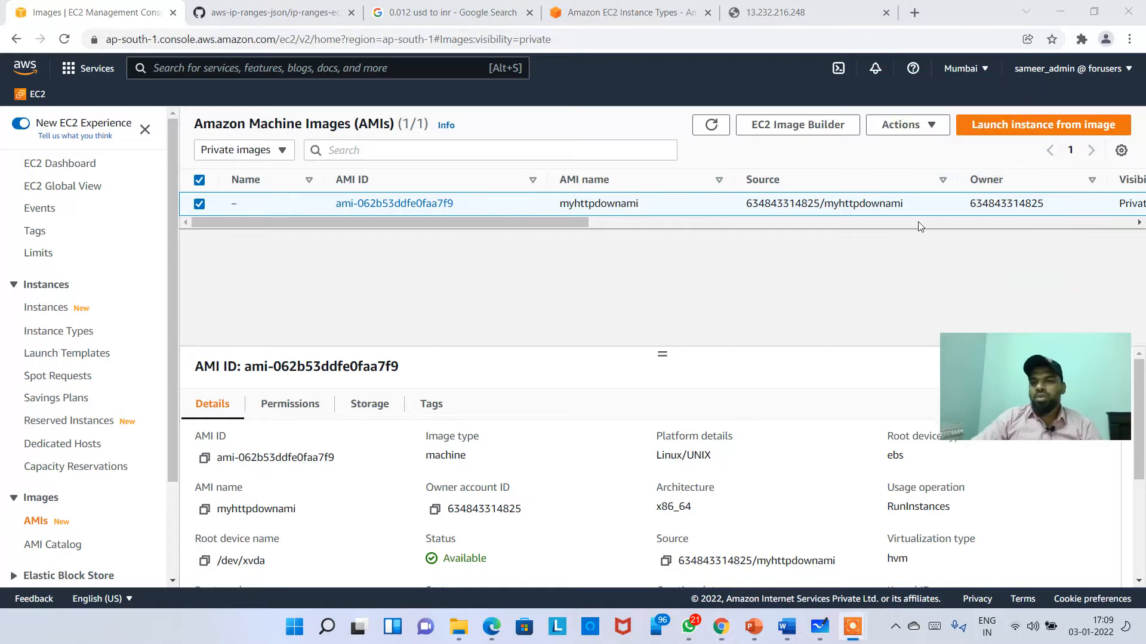
{"action": "left_click", "coordinate": [902, 125]}
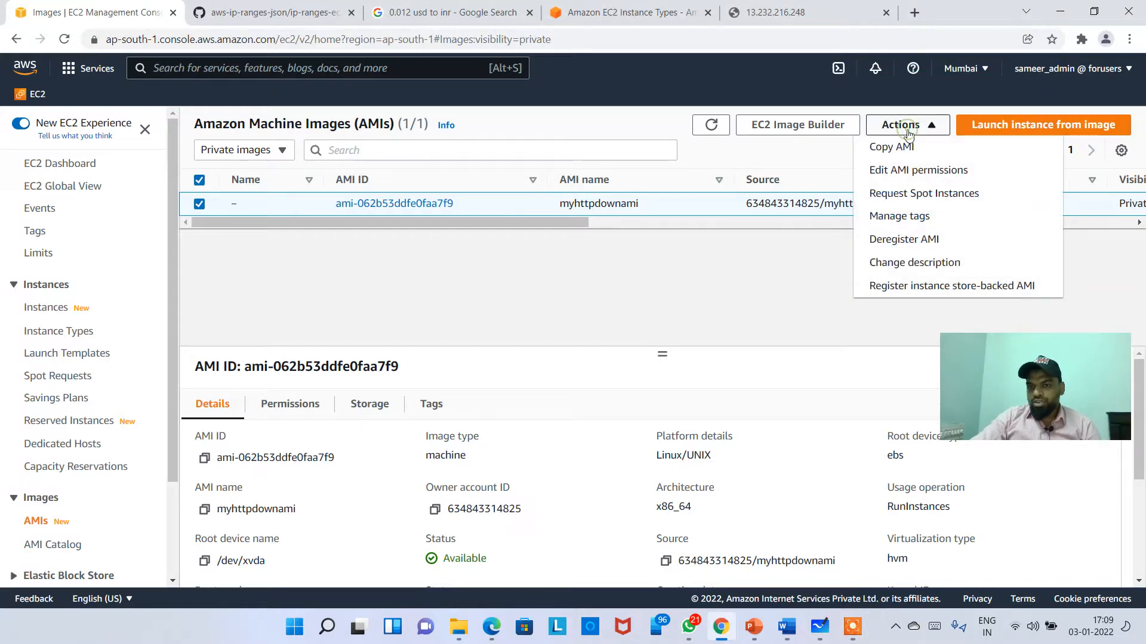
{"action": "left_click", "coordinate": [938, 169]}
{"action": "scroll", "coordinate": [233, 400], "scroll_direction": "down", "scroll_amount": 3}
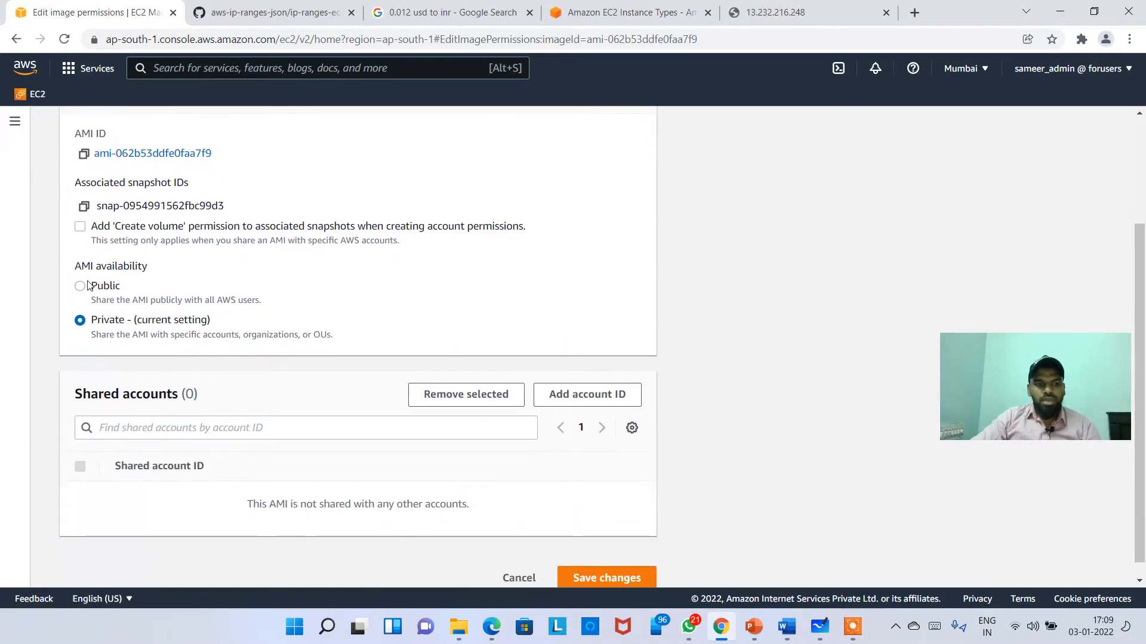
{"action": "left_click", "coordinate": [87, 290]}
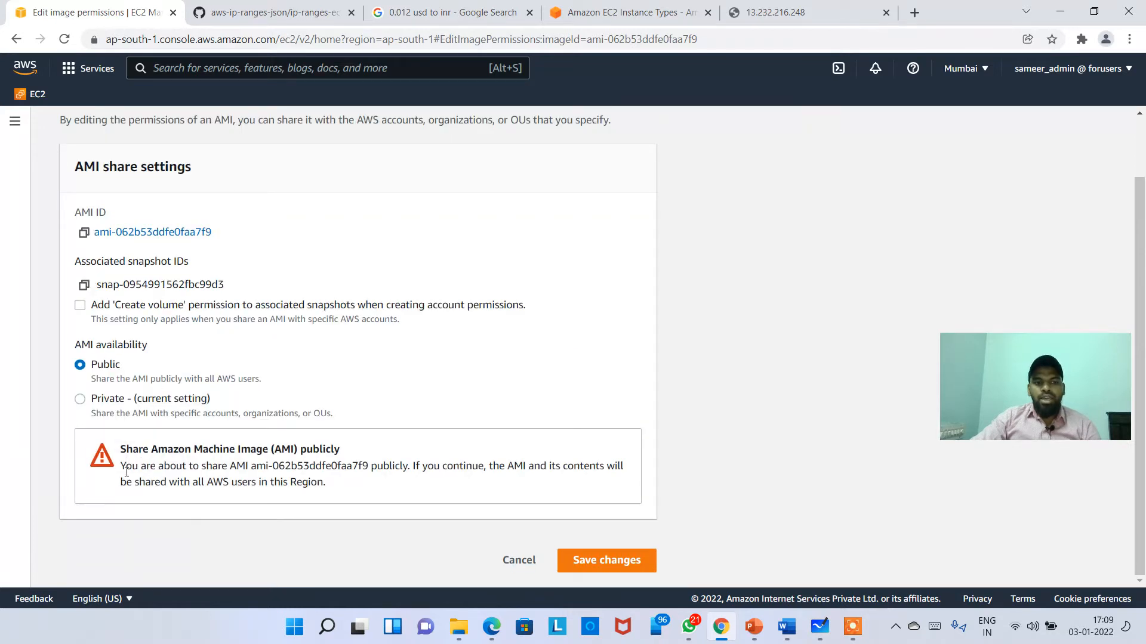
{"action": "left_click_drag", "start_coordinate": [163, 463], "coordinate": [362, 466]}
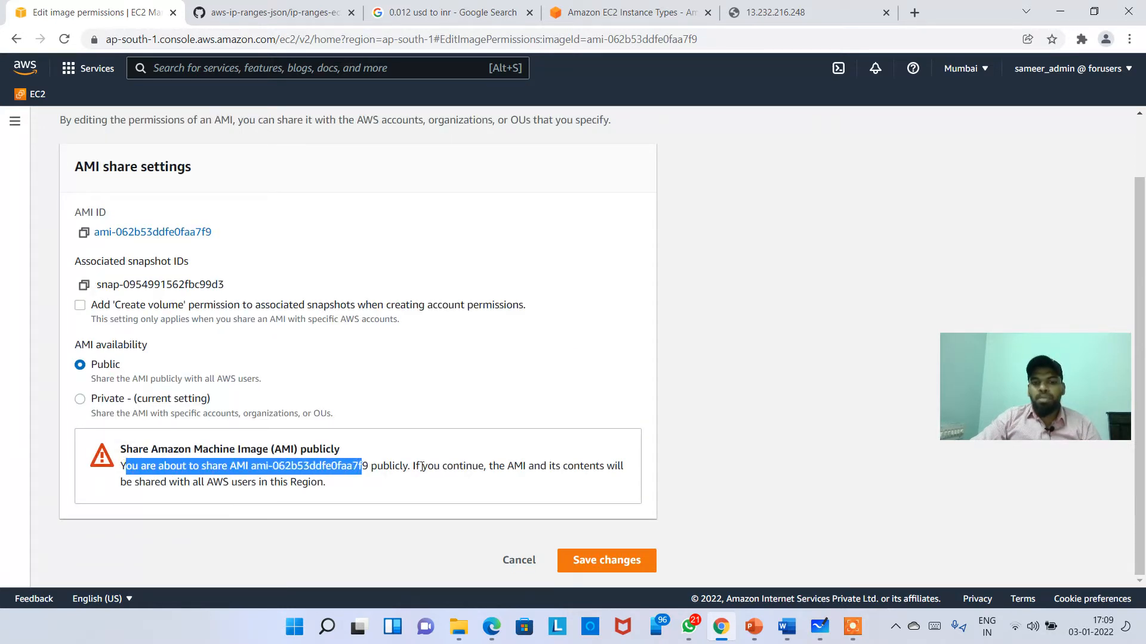
{"action": "double_click", "coordinate": [431, 466]}
{"action": "left_click_drag", "start_coordinate": [514, 466], "coordinate": [579, 466]}
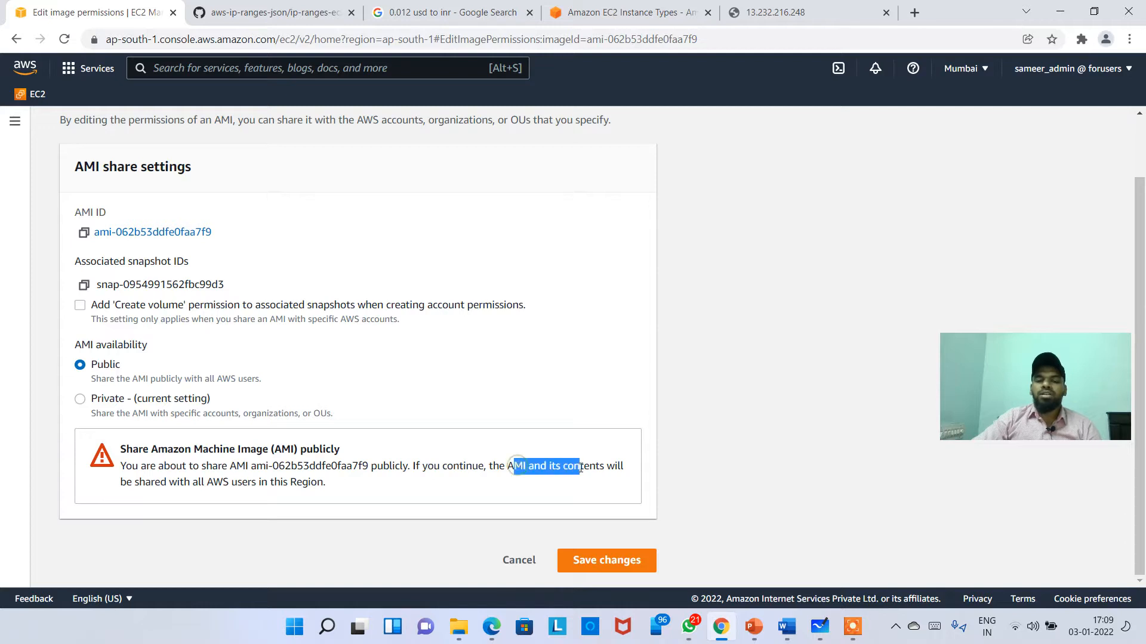
{"action": "left_click_drag", "start_coordinate": [238, 482], "coordinate": [324, 481]}
{"action": "left_click", "coordinate": [356, 481]}
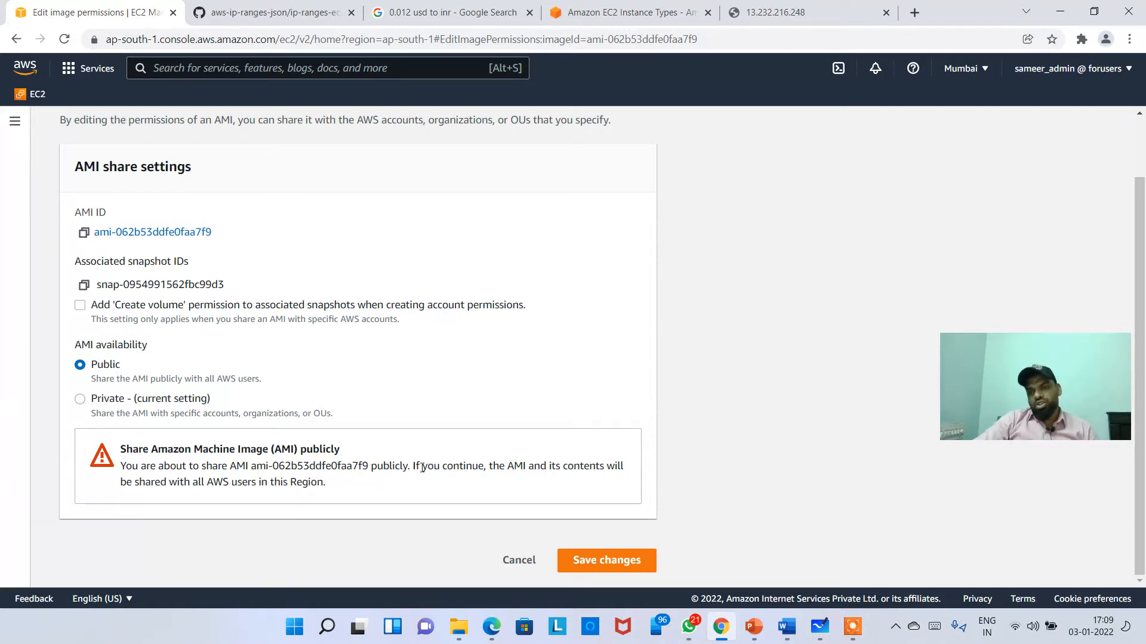
{"action": "left_click", "coordinate": [519, 560]}
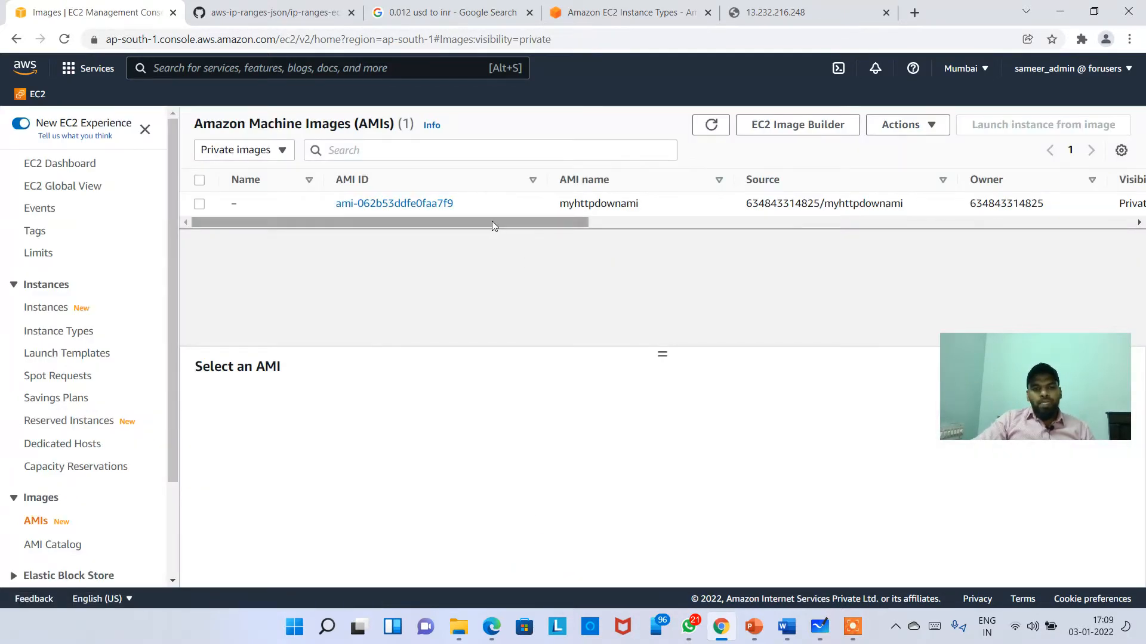
Step: Select the myhttpdownami row to show its Available details
{"action": "left_click", "coordinate": [495, 206]}
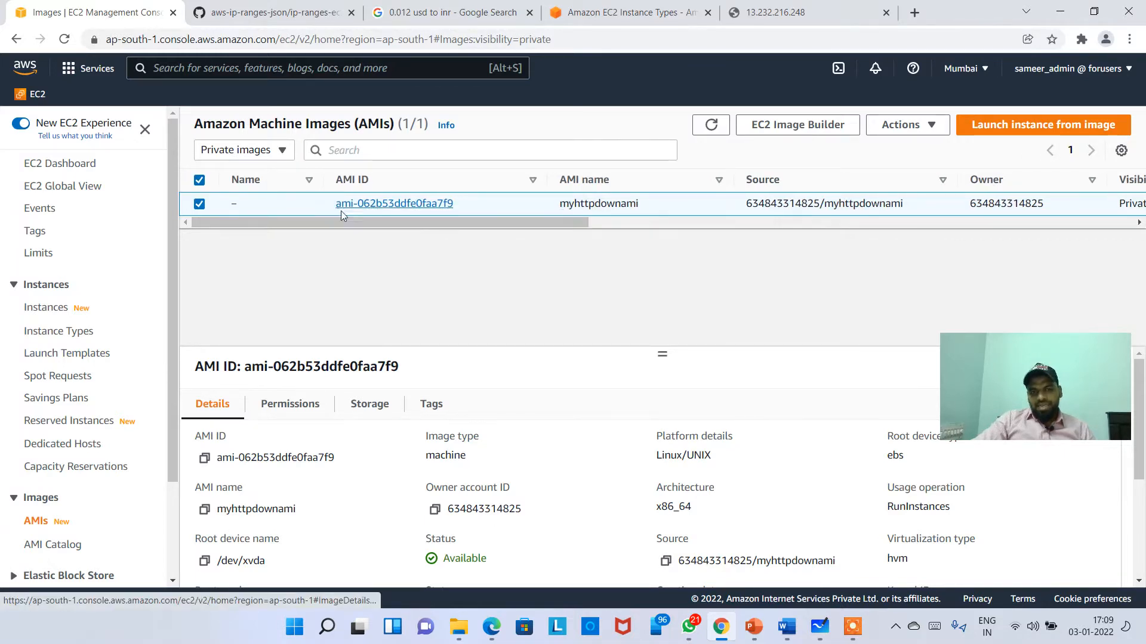
Step: Launch an instance from myhttpdownami, advancing through instance details and storage to tagging
{"action": "left_click", "coordinate": [1023, 127]}
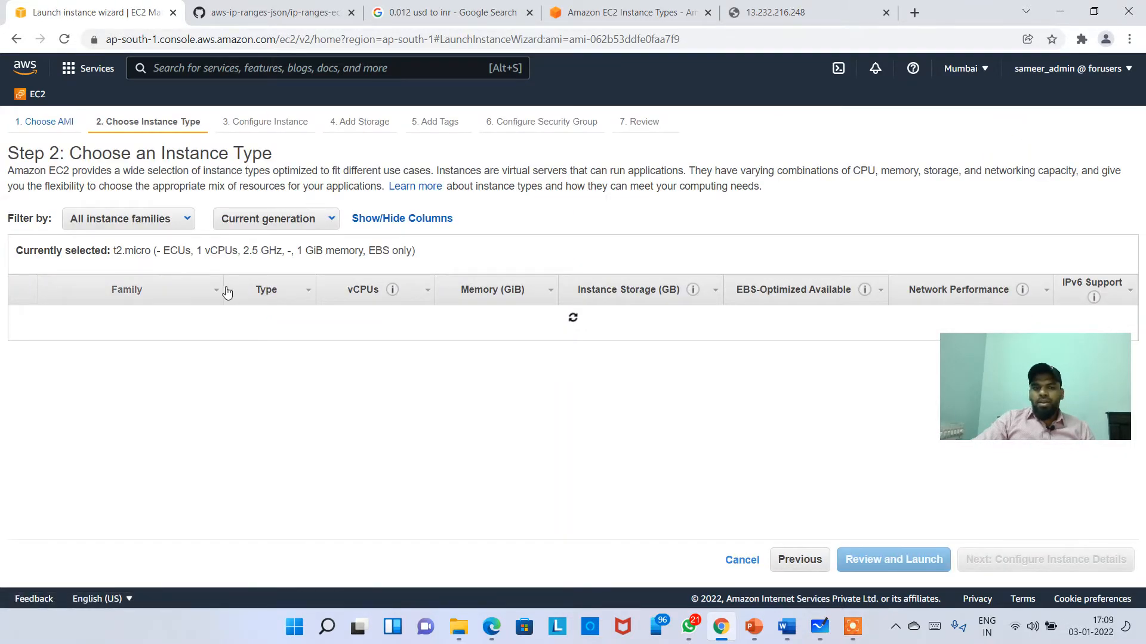
{"action": "left_click_drag", "start_coordinate": [979, 386], "coordinate": [818, 162]}
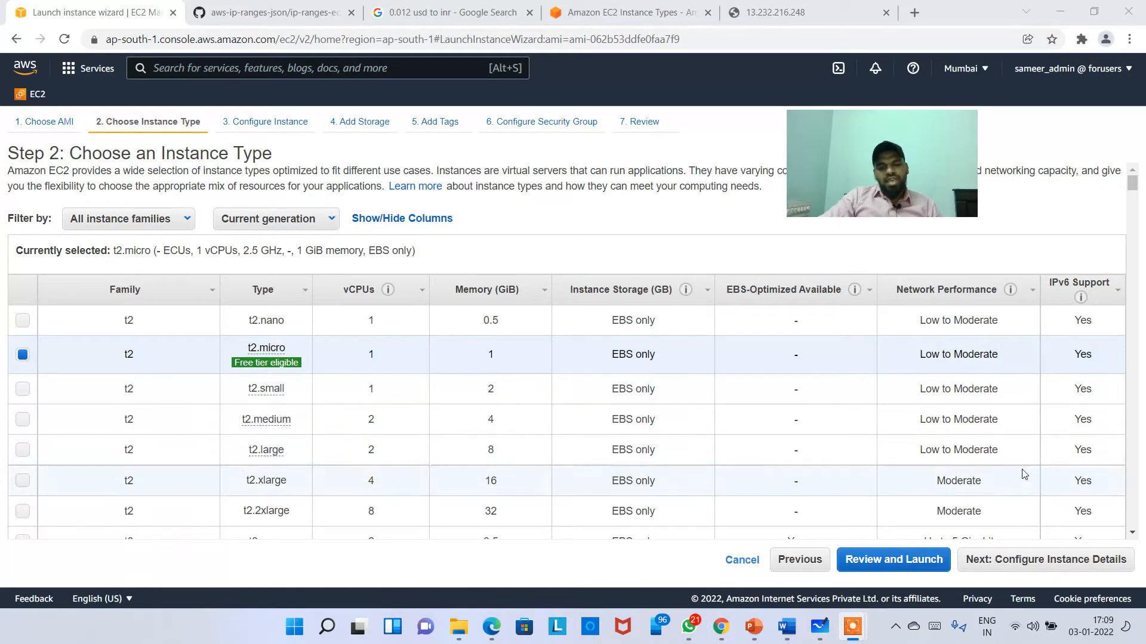
{"action": "left_click", "coordinate": [1038, 561]}
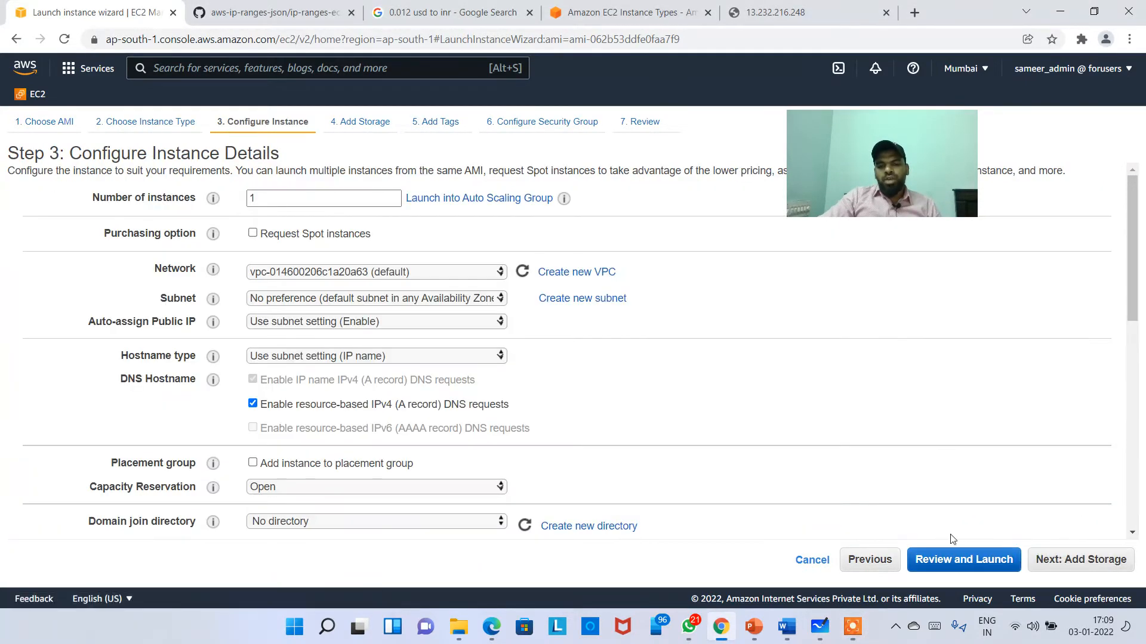
{"action": "scroll", "coordinate": [537, 366], "scroll_direction": "down", "scroll_amount": 10}
{"action": "left_click", "coordinate": [346, 479]}
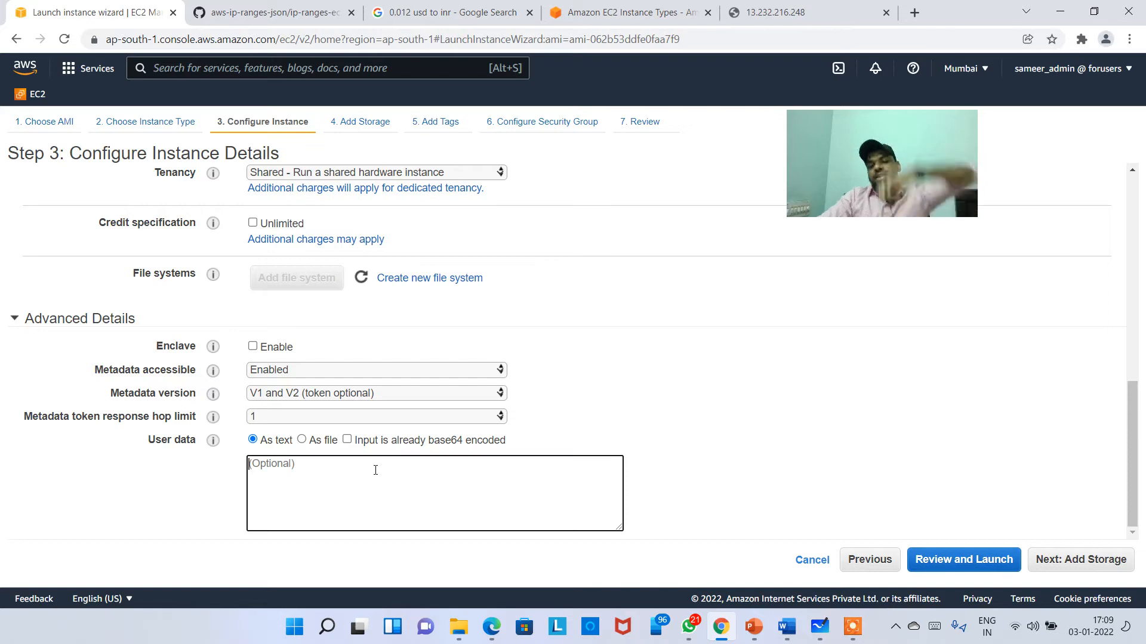
{"action": "left_click", "coordinate": [1100, 560]}
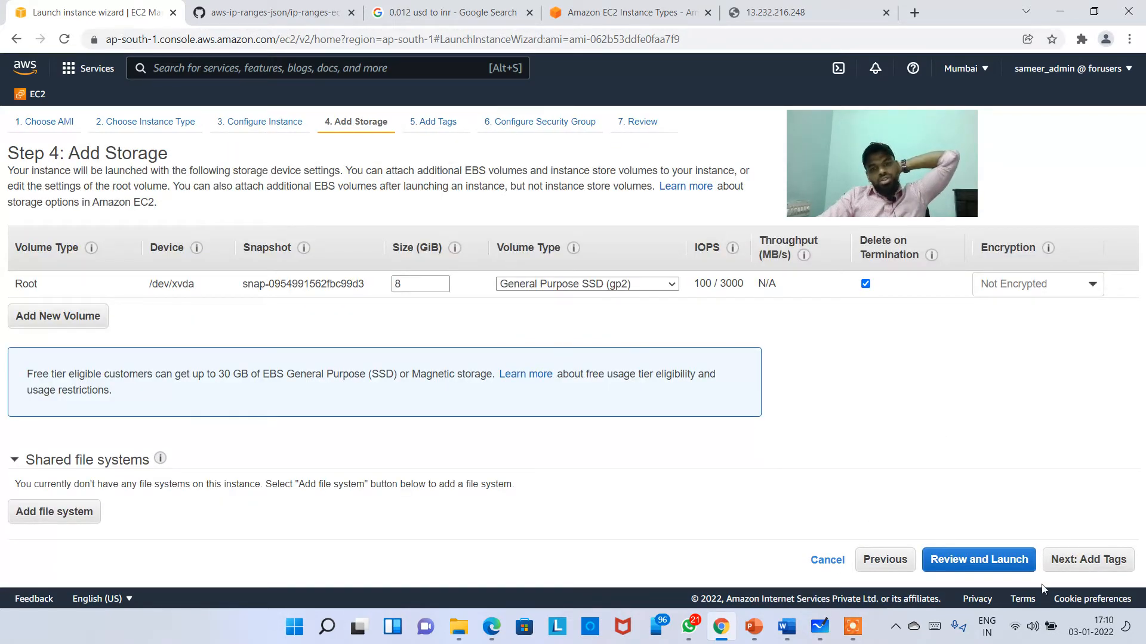
{"action": "left_click", "coordinate": [1099, 559]}
Step: Add the tag Name = FromMyCustomAMI
{"action": "left_click", "coordinate": [21, 371]}
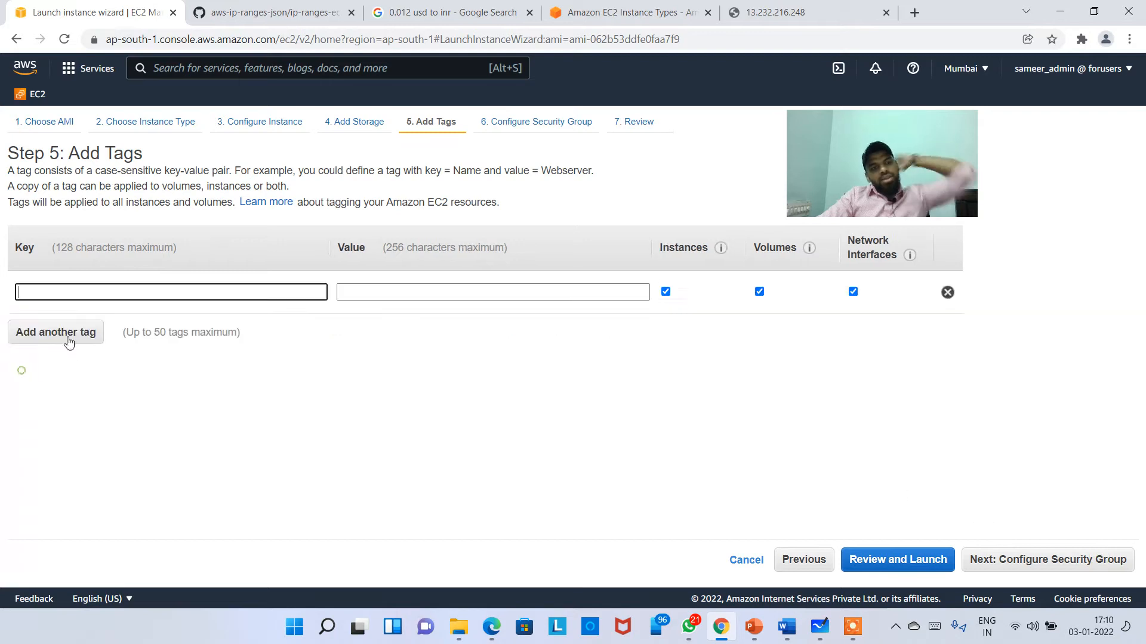
{"action": "type", "text": "Name"}
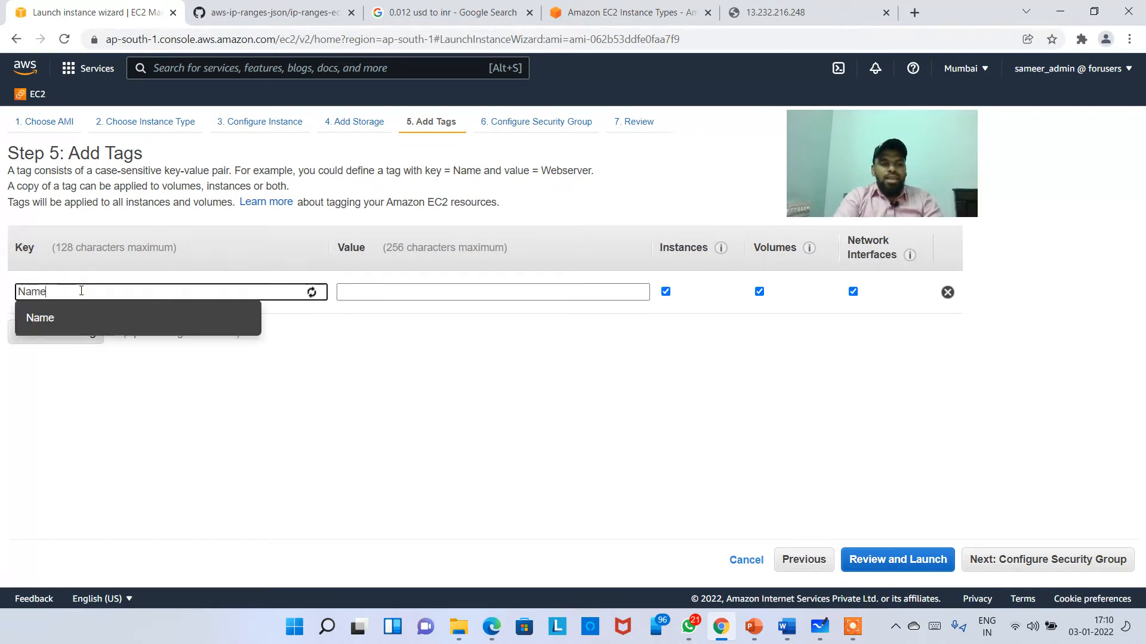
{"action": "key", "text": "Tab"}
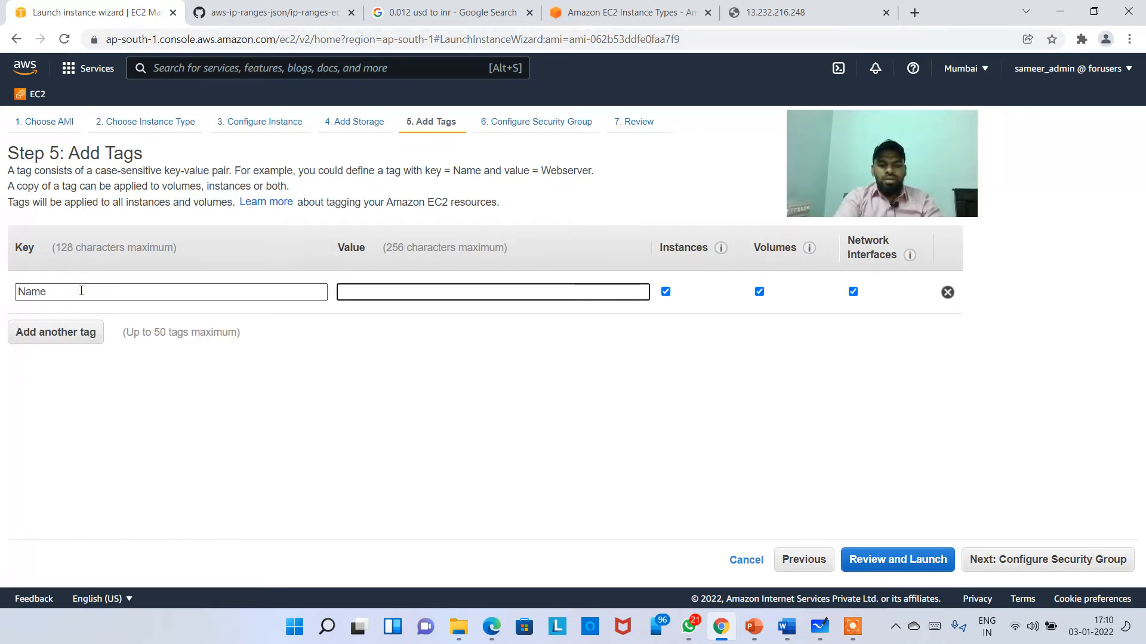
{"action": "type", "text": "From"}
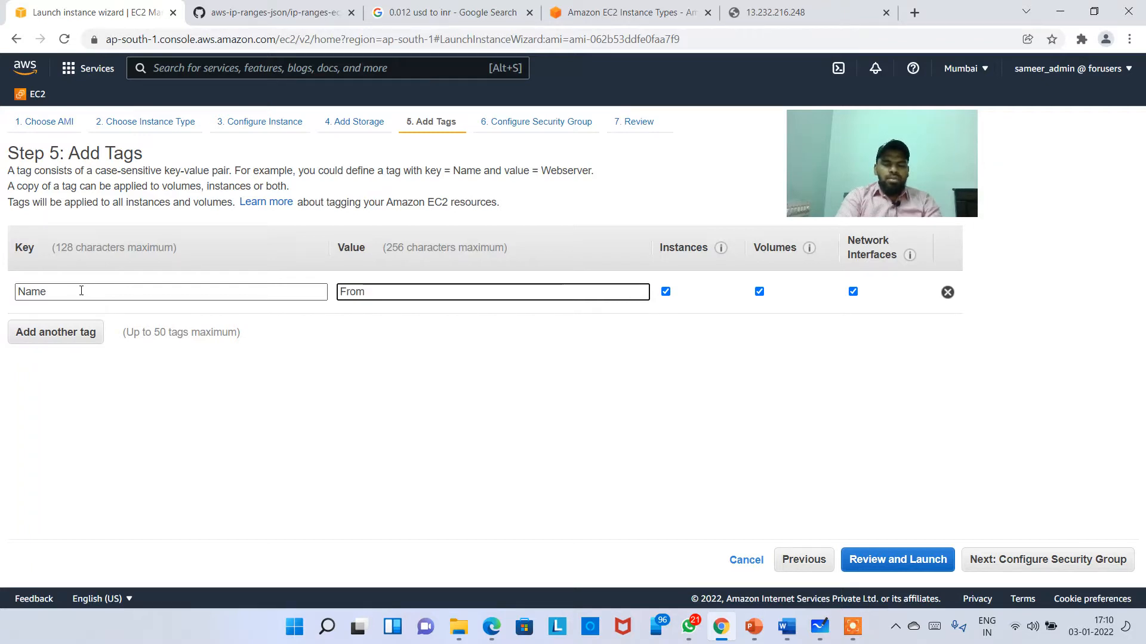
{"action": "type", "text": "MyCustomAMI"}
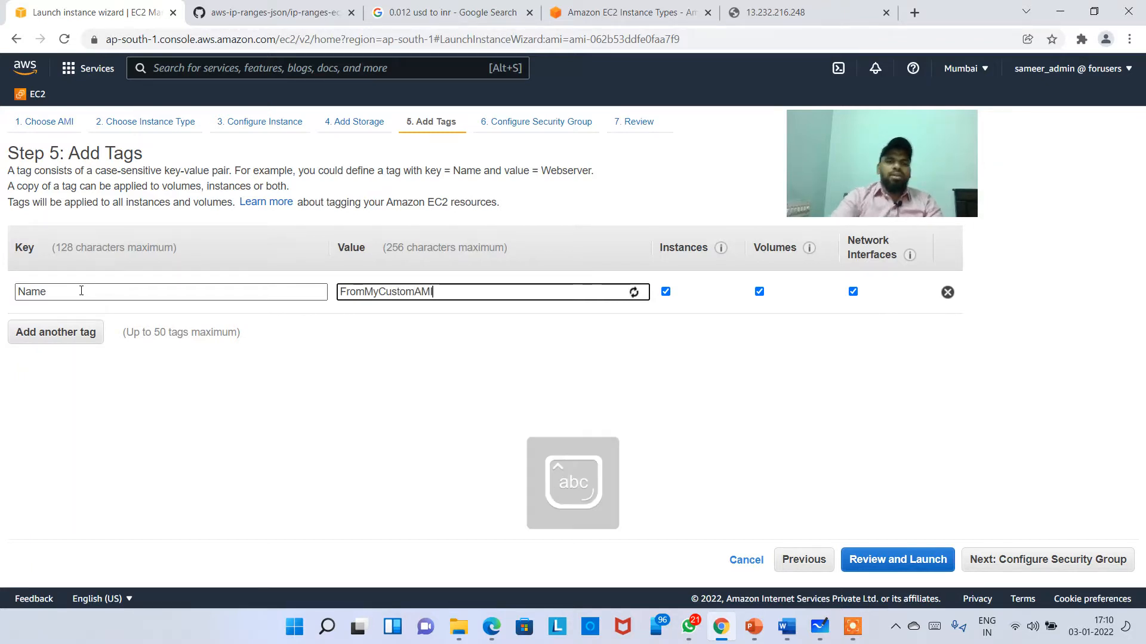
{"action": "left_click", "coordinate": [428, 372]}
Step: Use the existing Linux_Training_Machine security group and launch from the review page
{"action": "left_click", "coordinate": [1037, 566]}
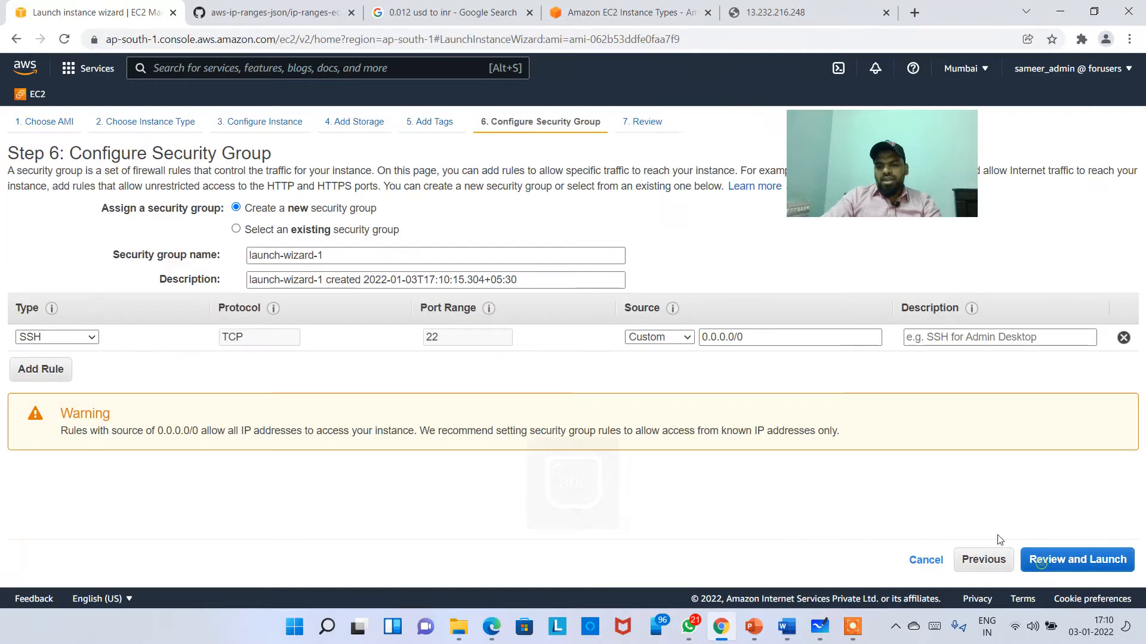
{"action": "left_click", "coordinate": [318, 234]}
{"action": "scroll", "coordinate": [370, 358], "scroll_direction": "down", "scroll_amount": 1}
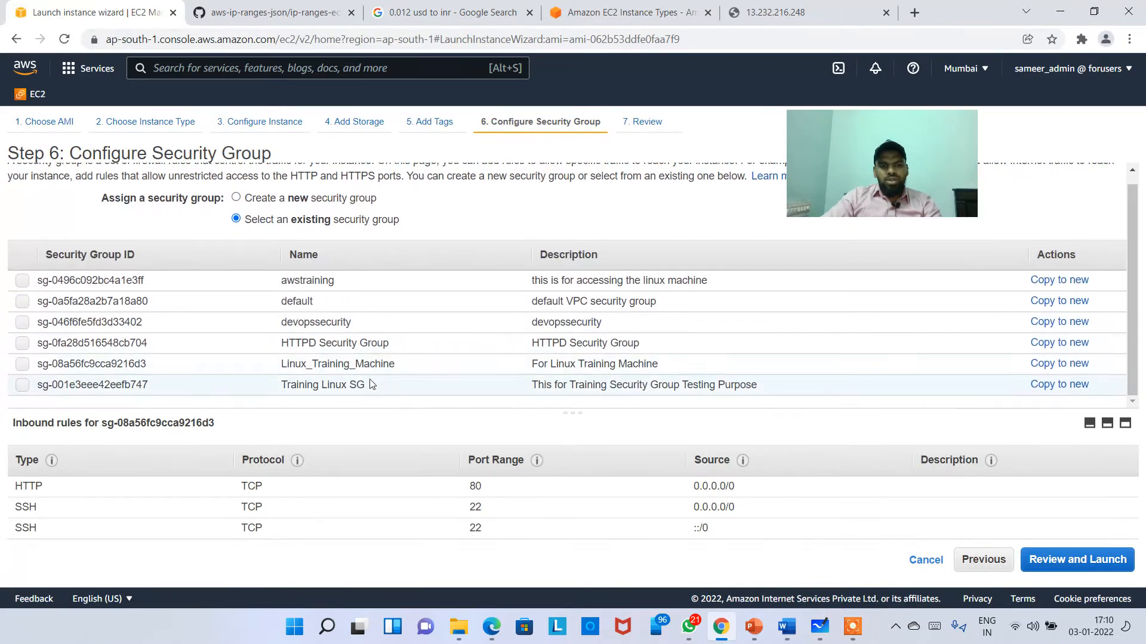
{"action": "left_click", "coordinate": [355, 285]}
{"action": "left_click", "coordinate": [382, 389]}
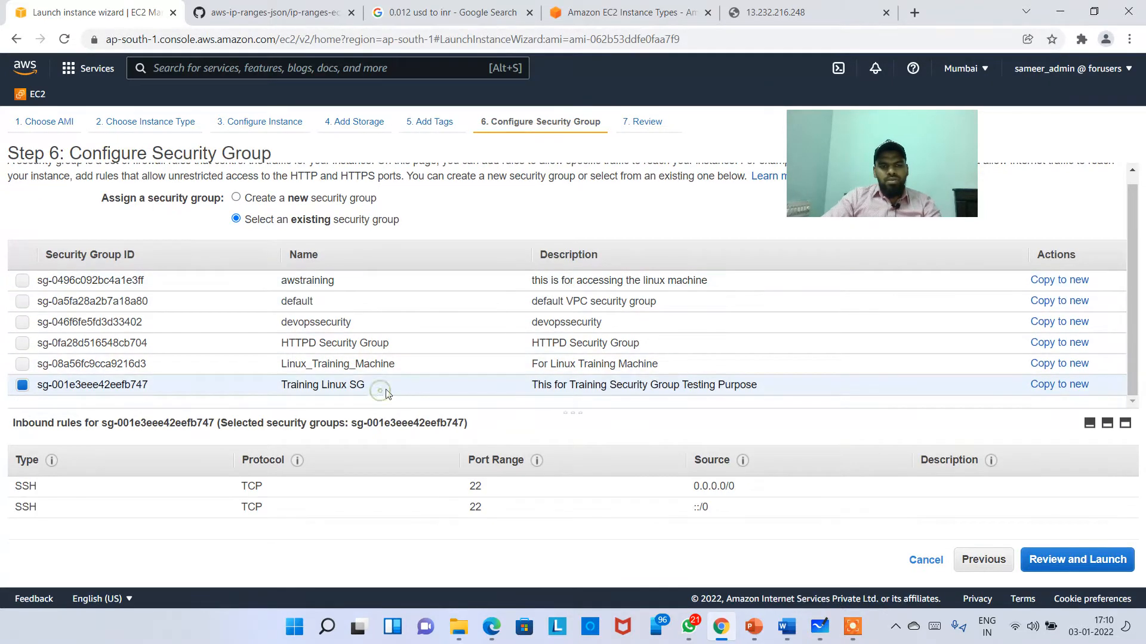
{"action": "left_click", "coordinate": [388, 361]}
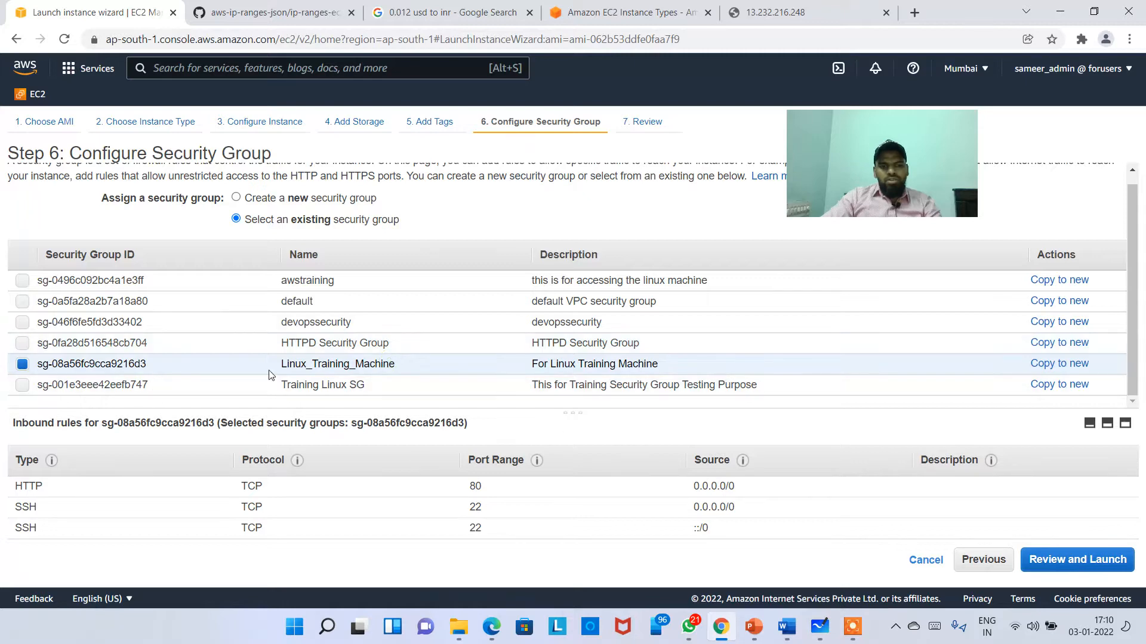
{"action": "left_click", "coordinate": [1081, 561]}
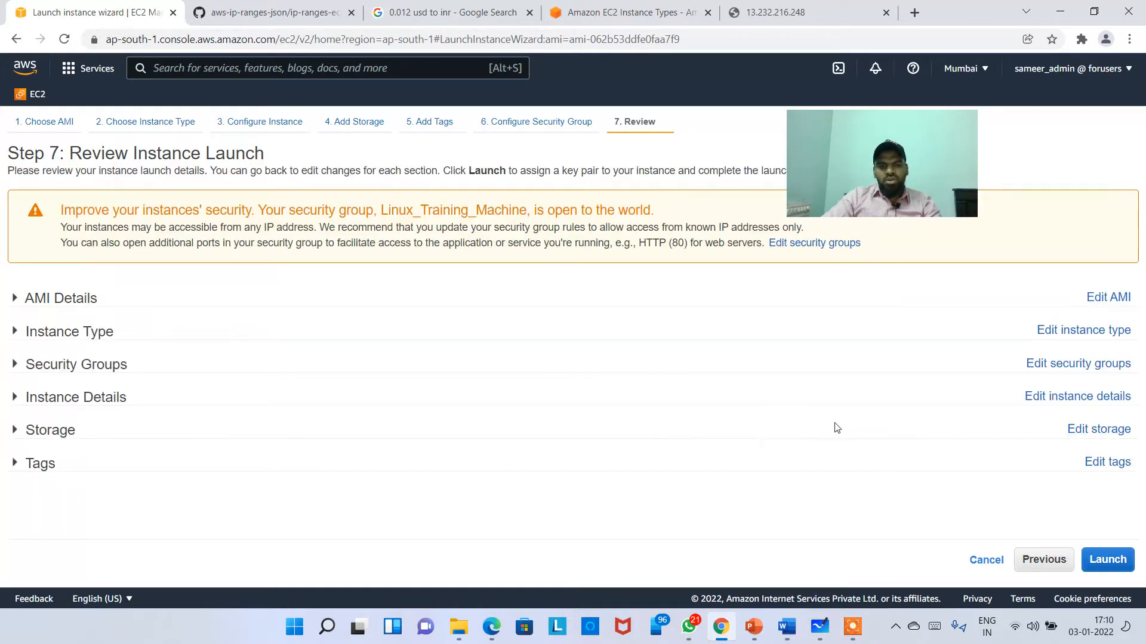
{"action": "left_click", "coordinate": [1104, 554]}
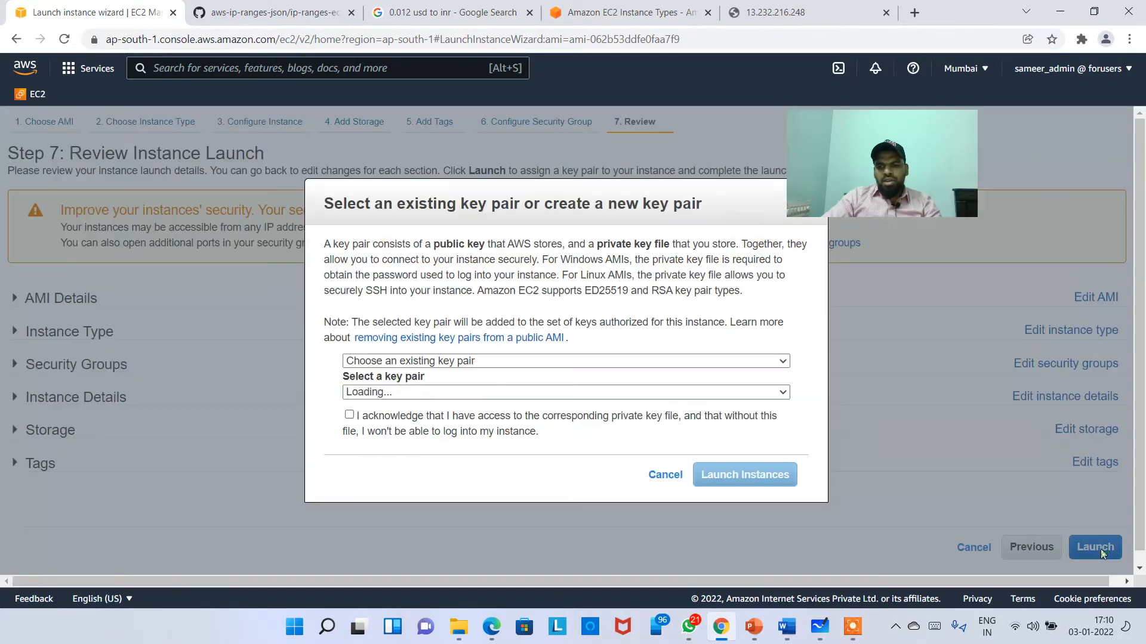
Step: Proceed without a key pair, acknowledge it, and launch the instance
{"action": "left_click", "coordinate": [371, 417]}
{"action": "left_click", "coordinate": [394, 361]}
{"action": "left_click", "coordinate": [417, 404]}
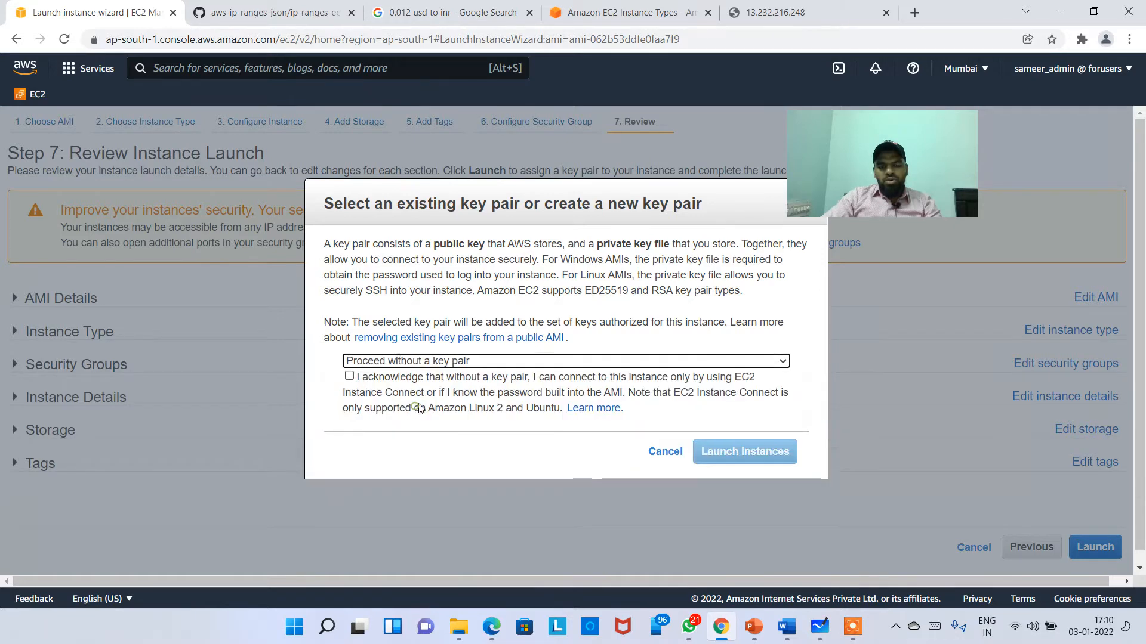
{"action": "left_click", "coordinate": [349, 376]}
{"action": "left_click", "coordinate": [740, 453]}
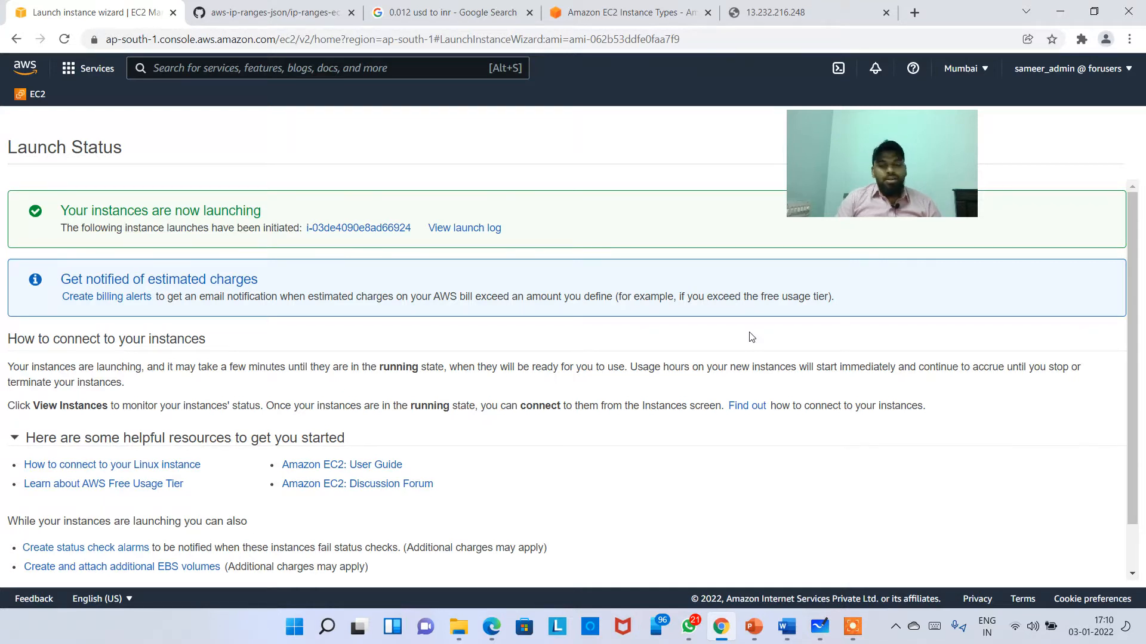
Step: Show the new instance in the Instances list and clear the instance ID filter to list all instances
{"action": "mouse_move", "coordinate": [852, 627]}
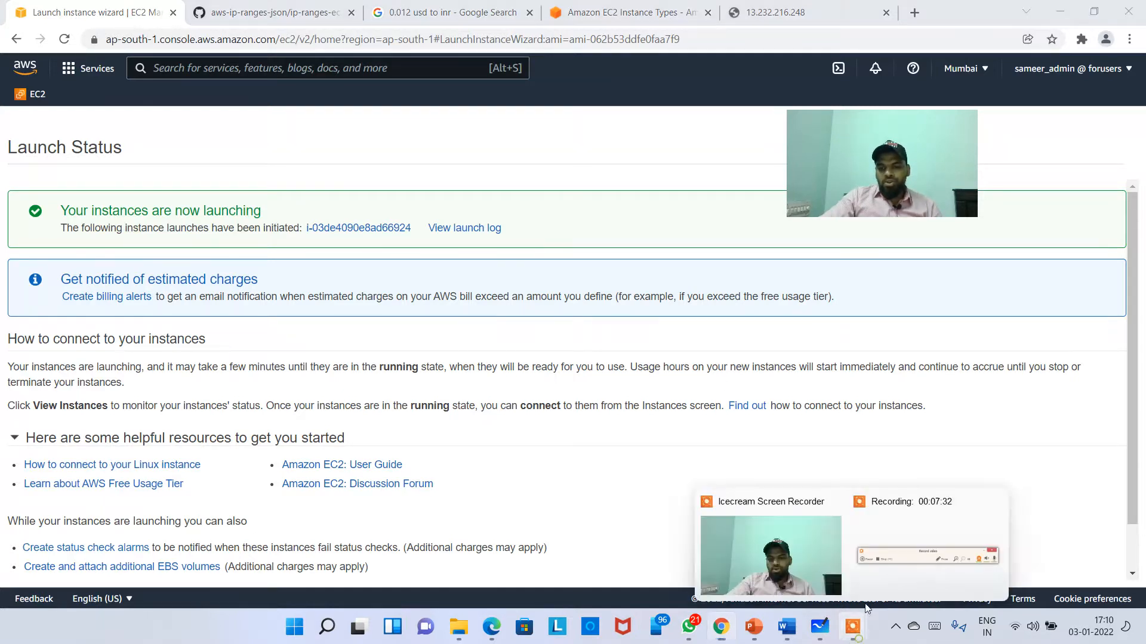
{"action": "left_click", "coordinate": [886, 556]}
{"action": "left_click", "coordinate": [769, 614]}
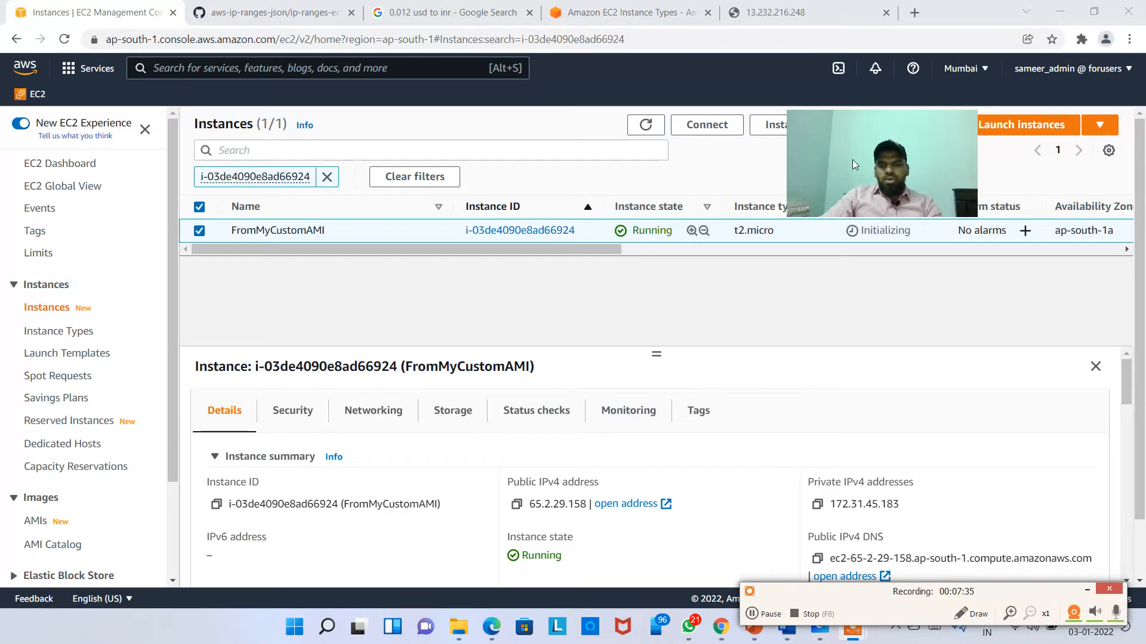
{"action": "left_click_drag", "start_coordinate": [860, 153], "coordinate": [917, 207]}
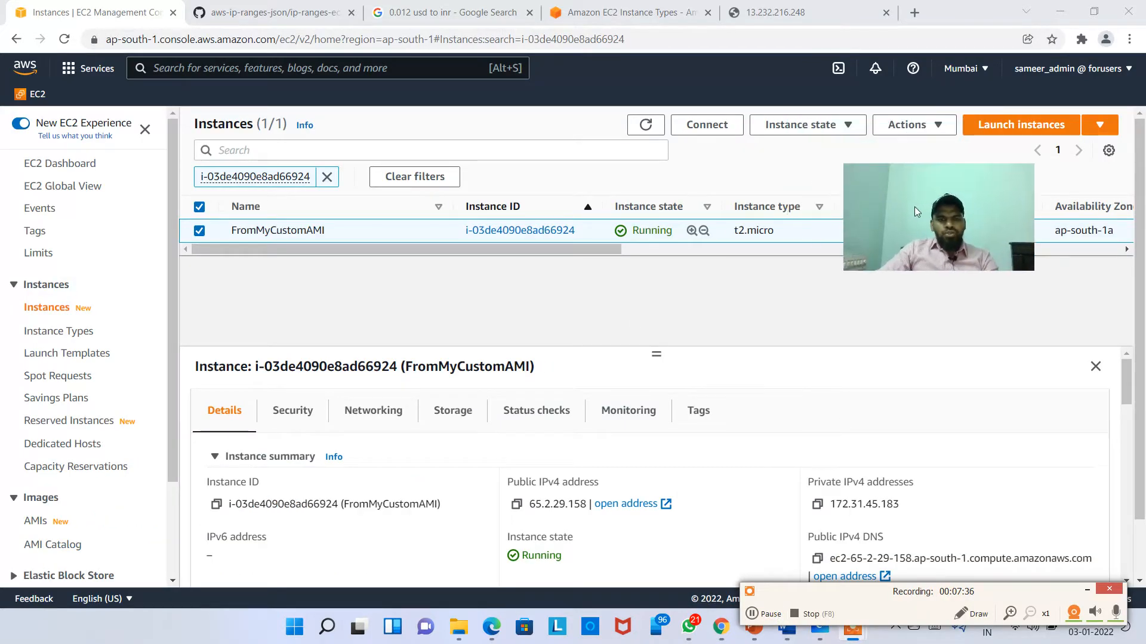
{"action": "left_click", "coordinate": [329, 192]}
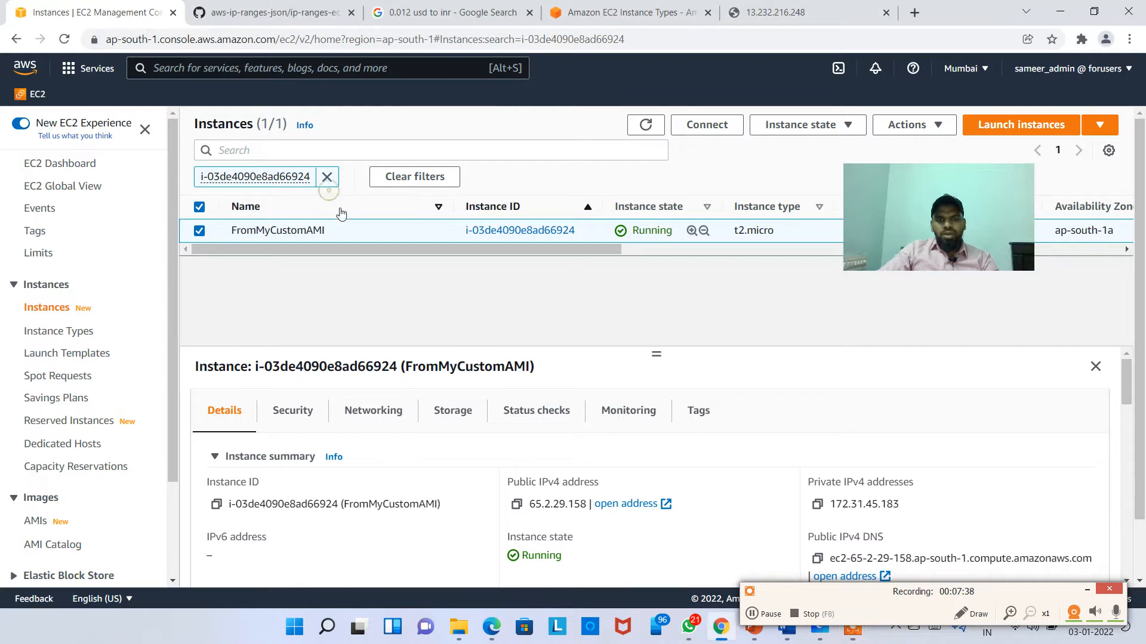
{"action": "left_click", "coordinate": [323, 186]}
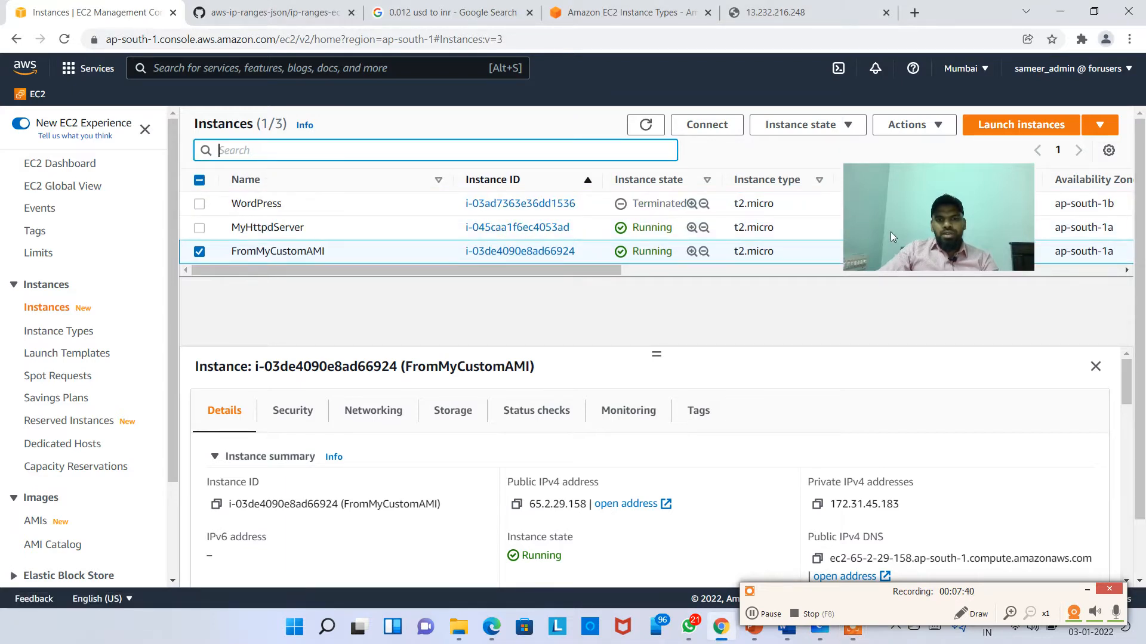
{"action": "left_click_drag", "start_coordinate": [890, 233], "coordinate": [910, 439]}
{"action": "left_click", "coordinate": [335, 233]}
{"action": "left_click", "coordinate": [333, 231]}
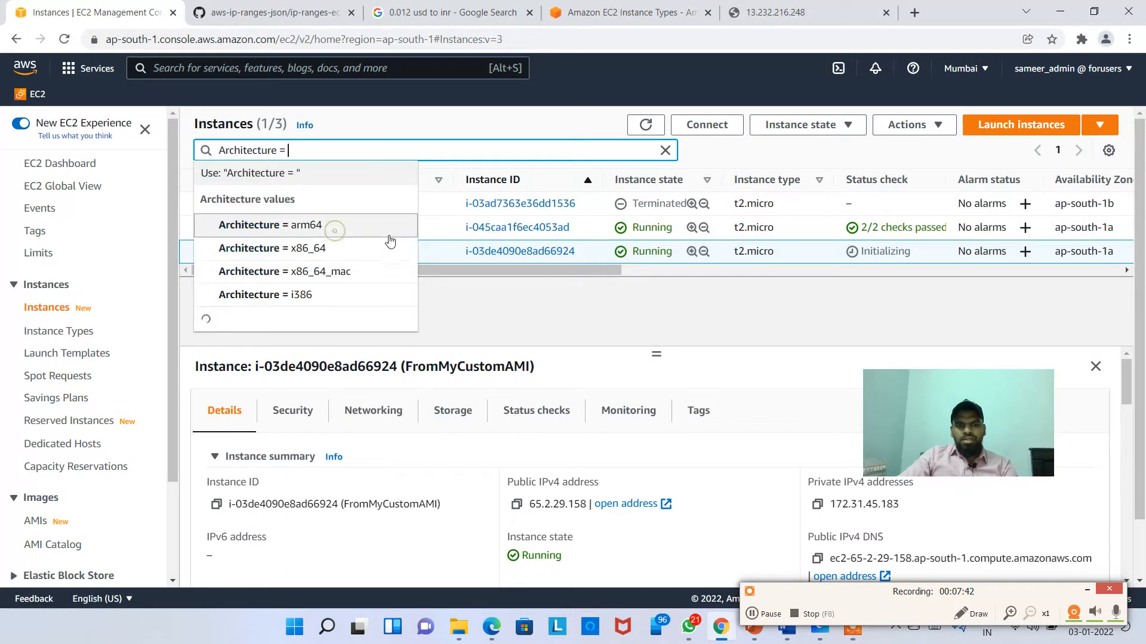
{"action": "left_click", "coordinate": [395, 233]}
{"action": "left_click", "coordinate": [420, 283]}
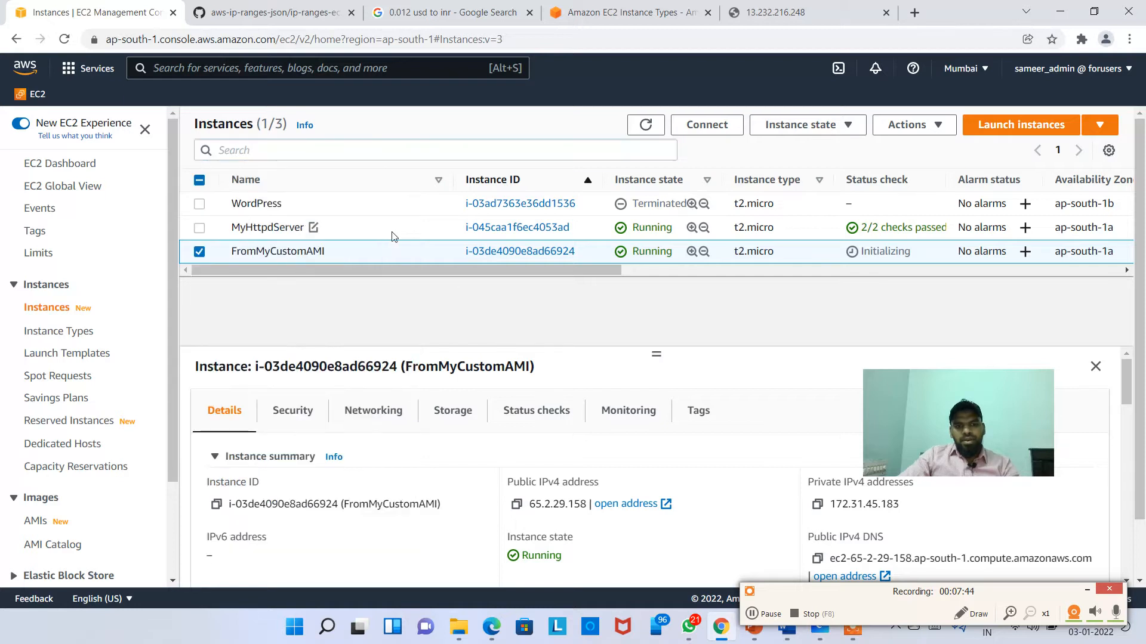
Step: Select FromMyCustomAMI, copy its public IPv4 address and open that address in a new tab
{"action": "left_click_drag", "start_coordinate": [268, 226], "coordinate": [232, 227]}
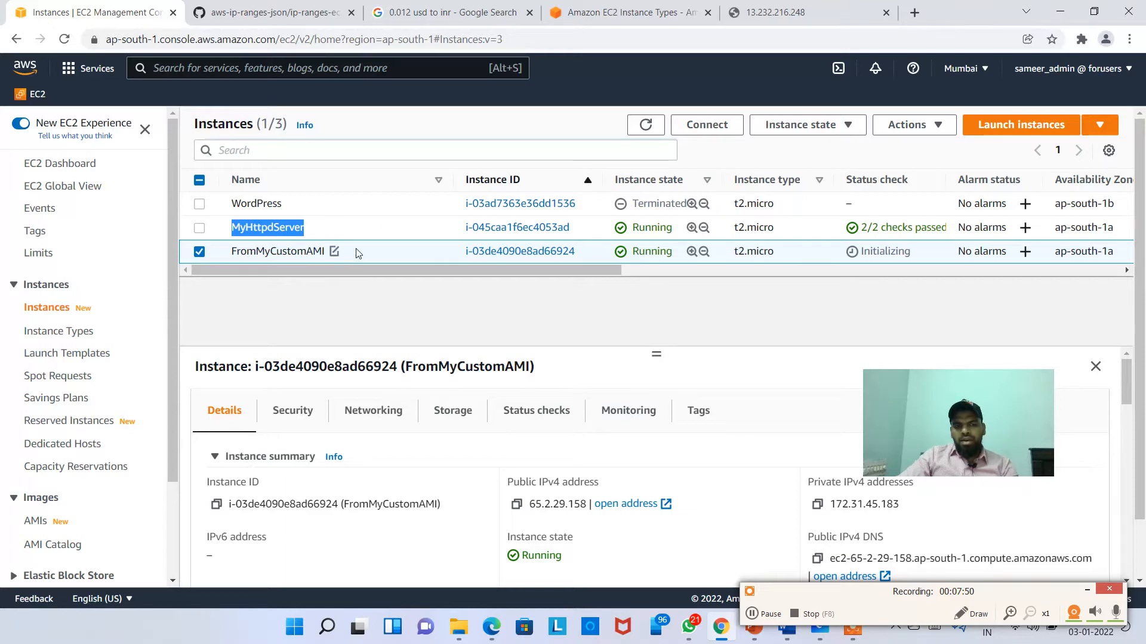
{"action": "left_click_drag", "start_coordinate": [358, 253], "coordinate": [232, 253]}
{"action": "left_click", "coordinate": [410, 255]}
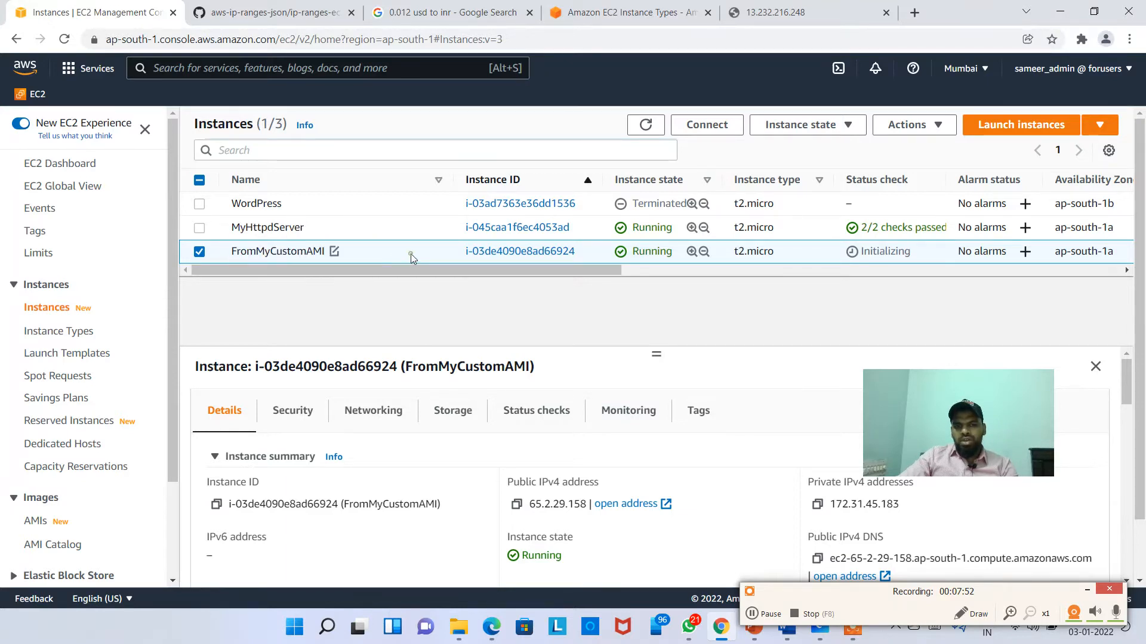
{"action": "left_click", "coordinate": [200, 254]}
{"action": "left_click", "coordinate": [382, 261]}
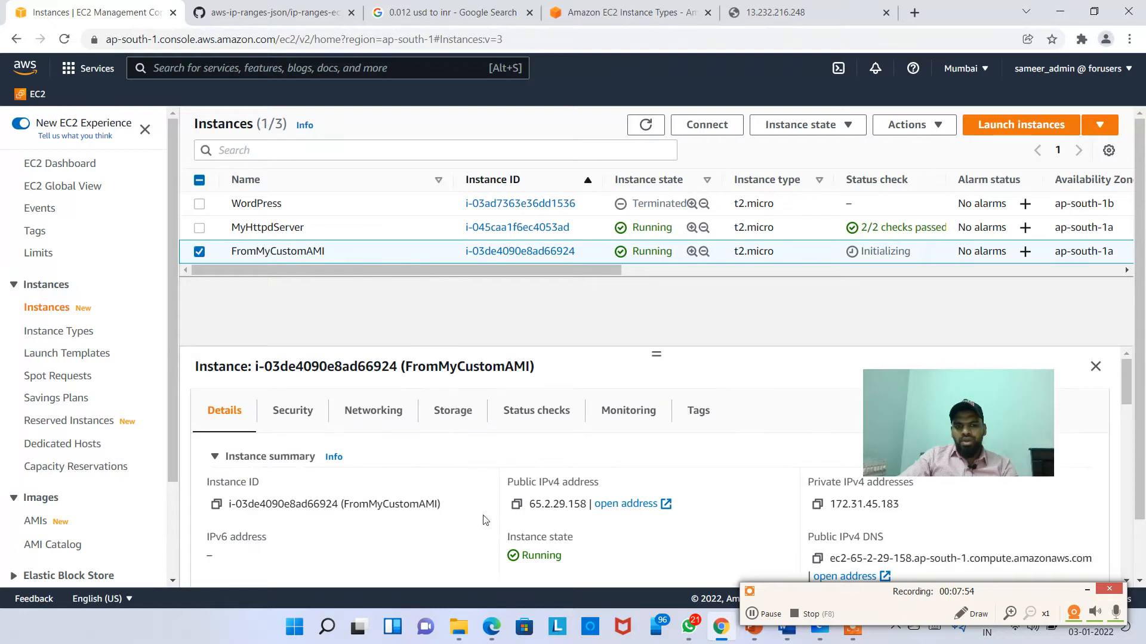
{"action": "left_click", "coordinate": [517, 505]}
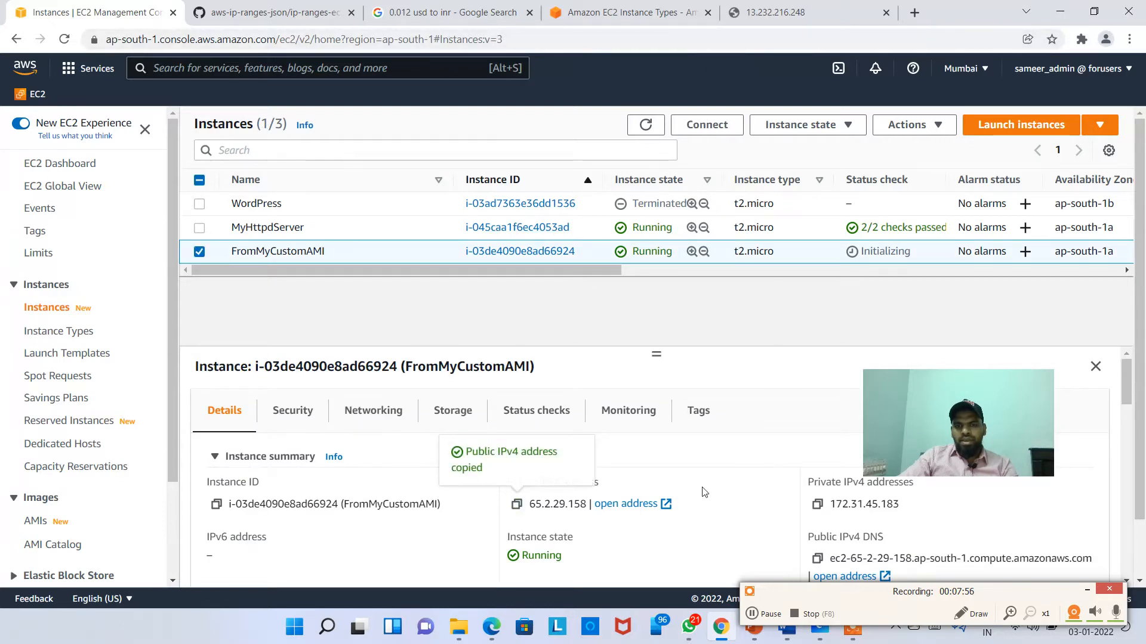
{"action": "left_click", "coordinate": [625, 505]}
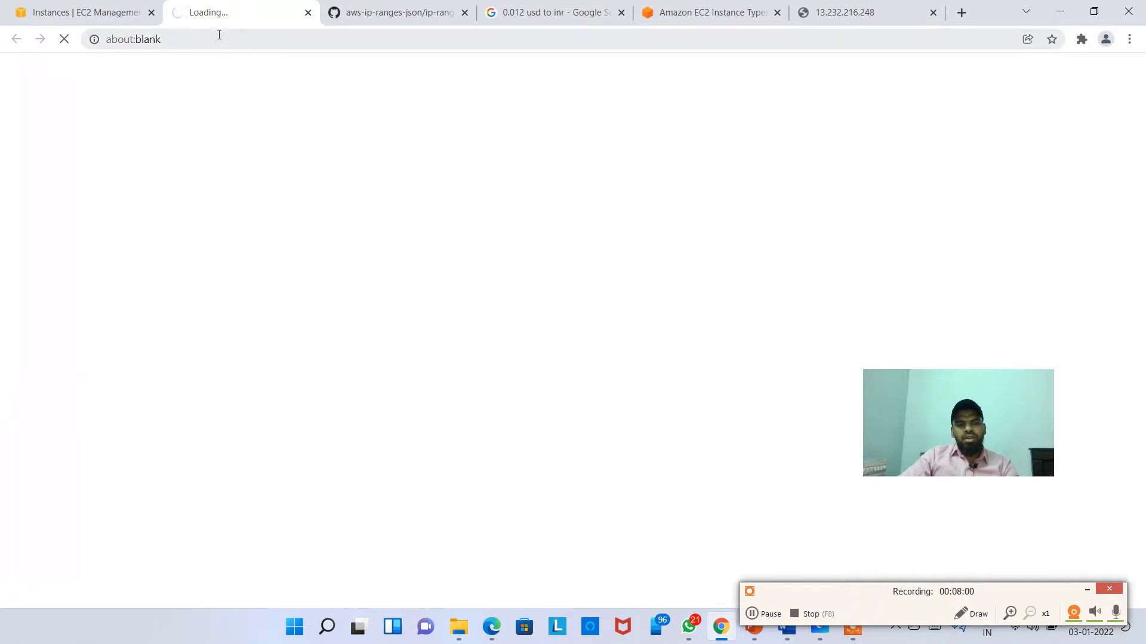
{"action": "left_click", "coordinate": [112, 19]}
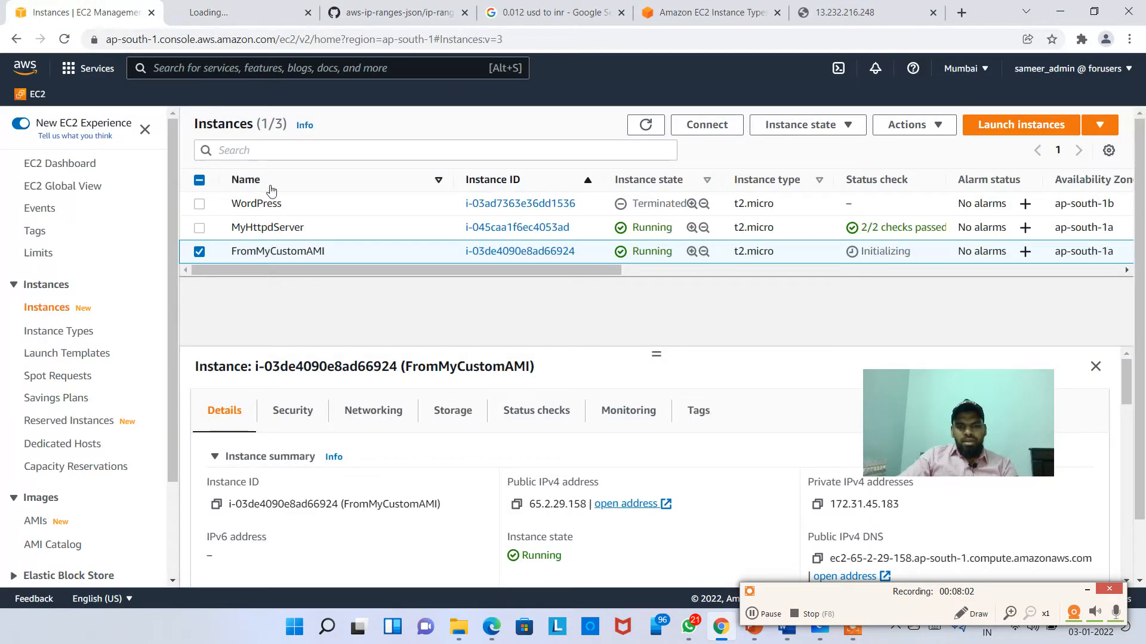
{"action": "left_click", "coordinate": [516, 505]}
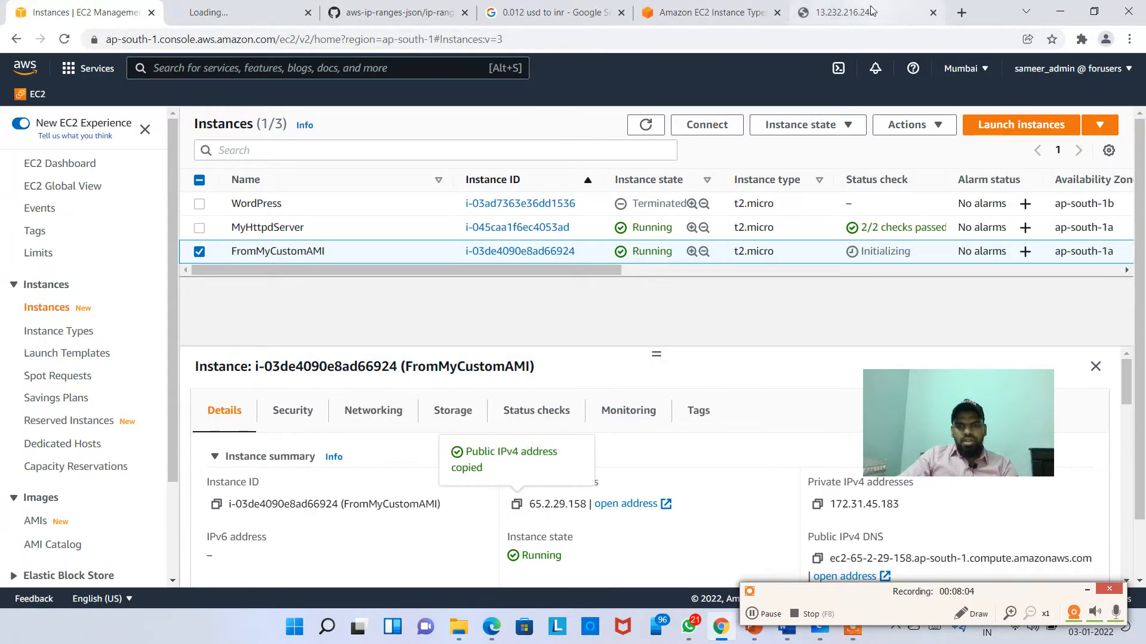
{"action": "left_click", "coordinate": [862, 10]}
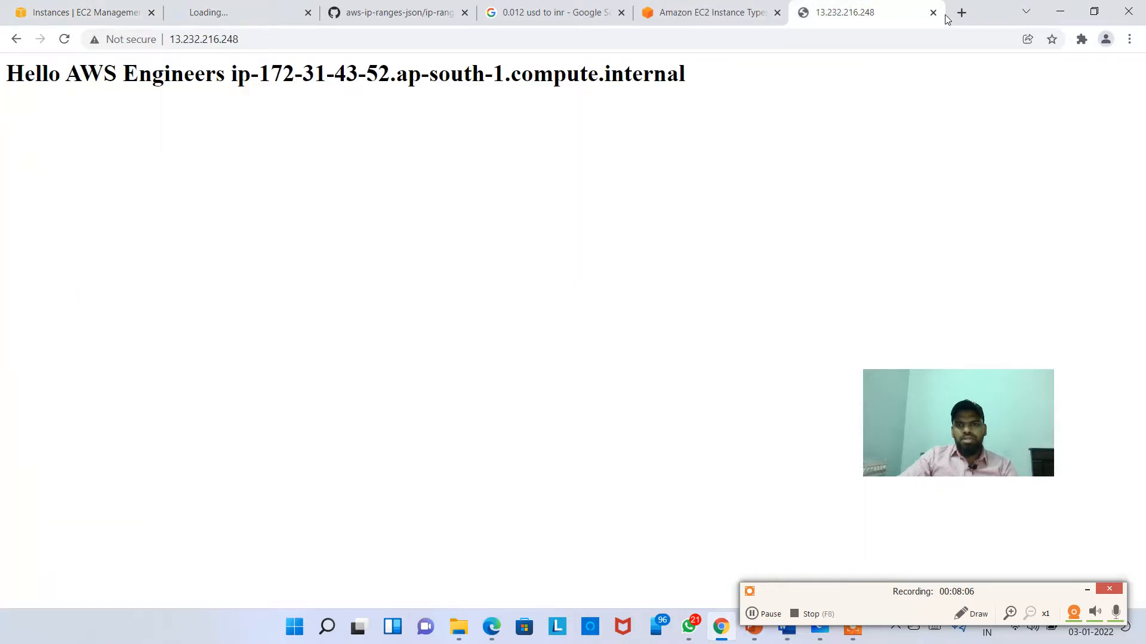
{"action": "left_click", "coordinate": [961, 12]}
{"action": "key", "text": "ctrl+v"}
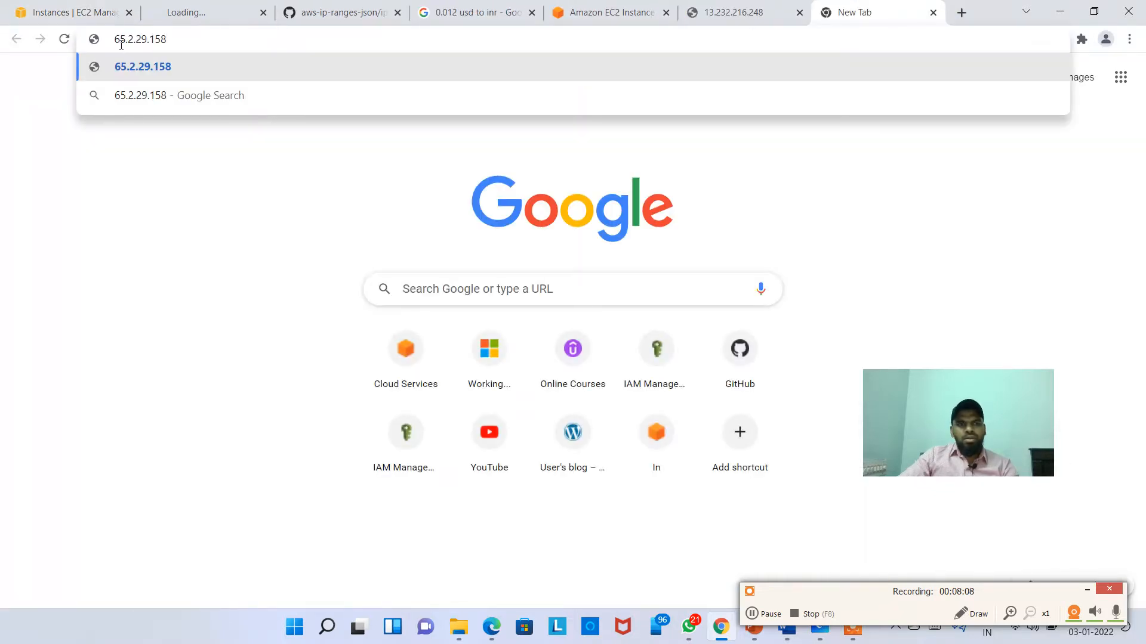
{"action": "key", "text": "Home"}
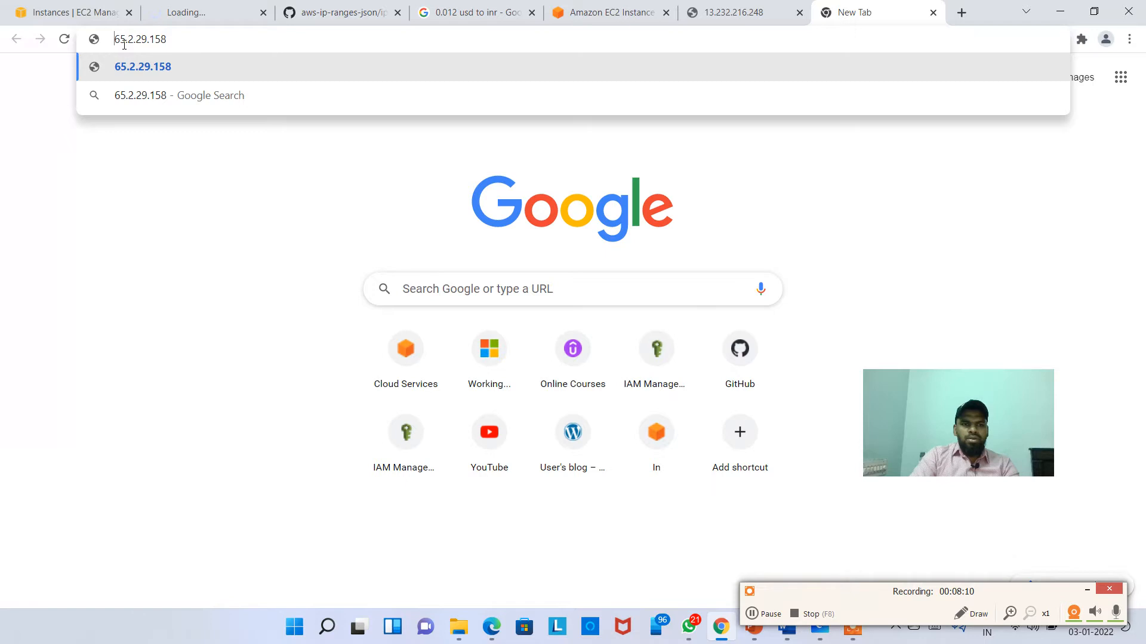
{"action": "type", "text": "http"}
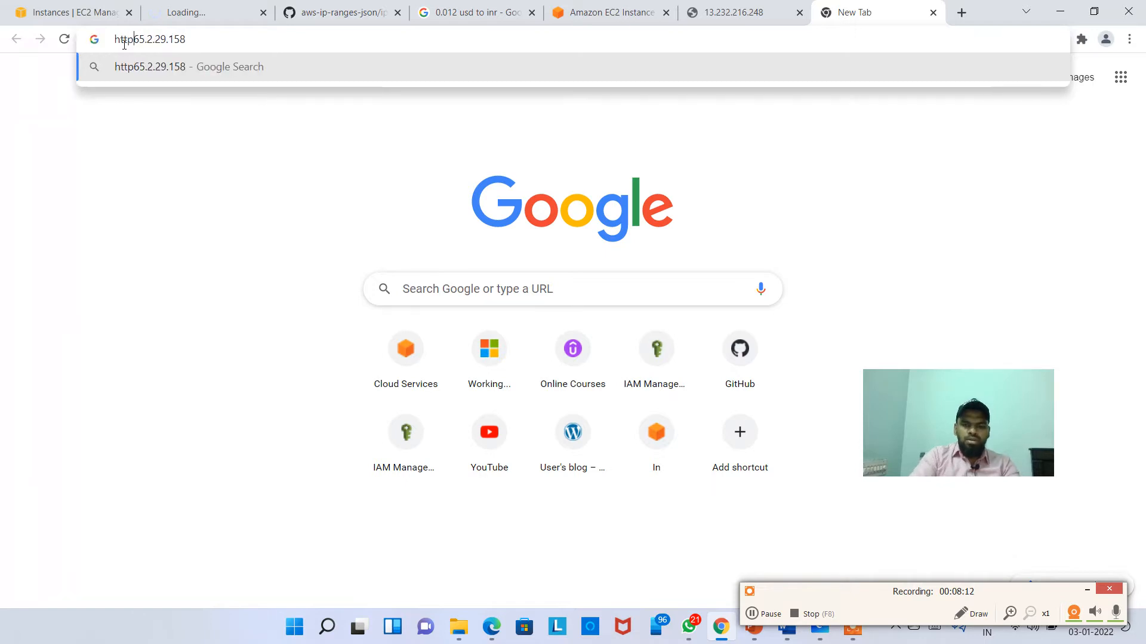
{"action": "type", "text": "://"}
{"action": "key", "text": "Return"}
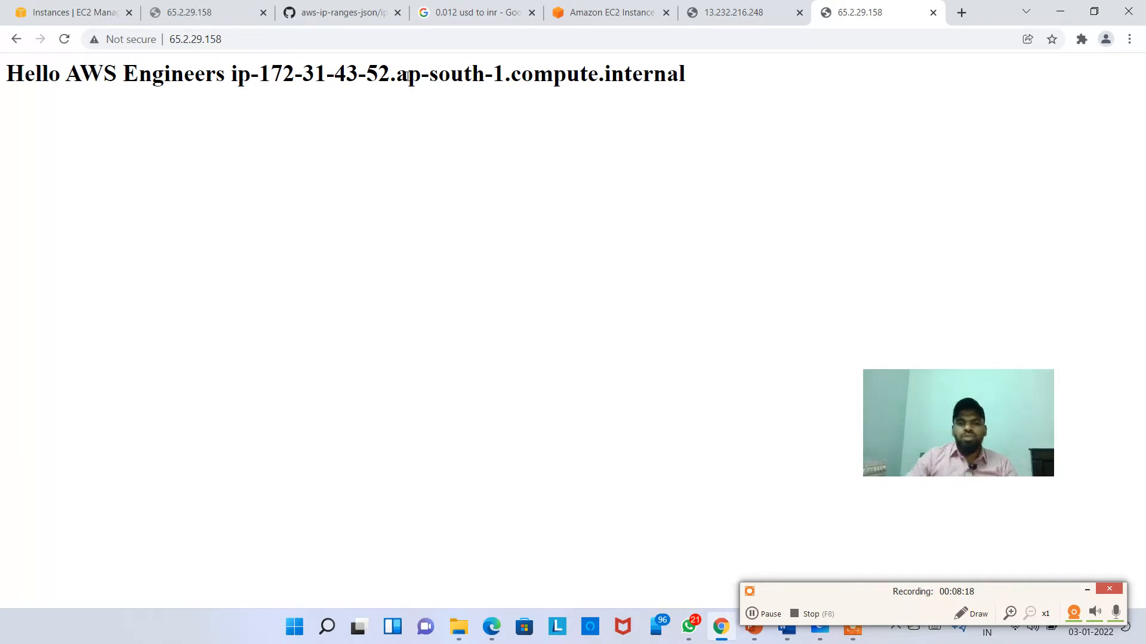
{"action": "left_click", "coordinate": [245, 40]}
{"action": "left_click", "coordinate": [343, 115]}
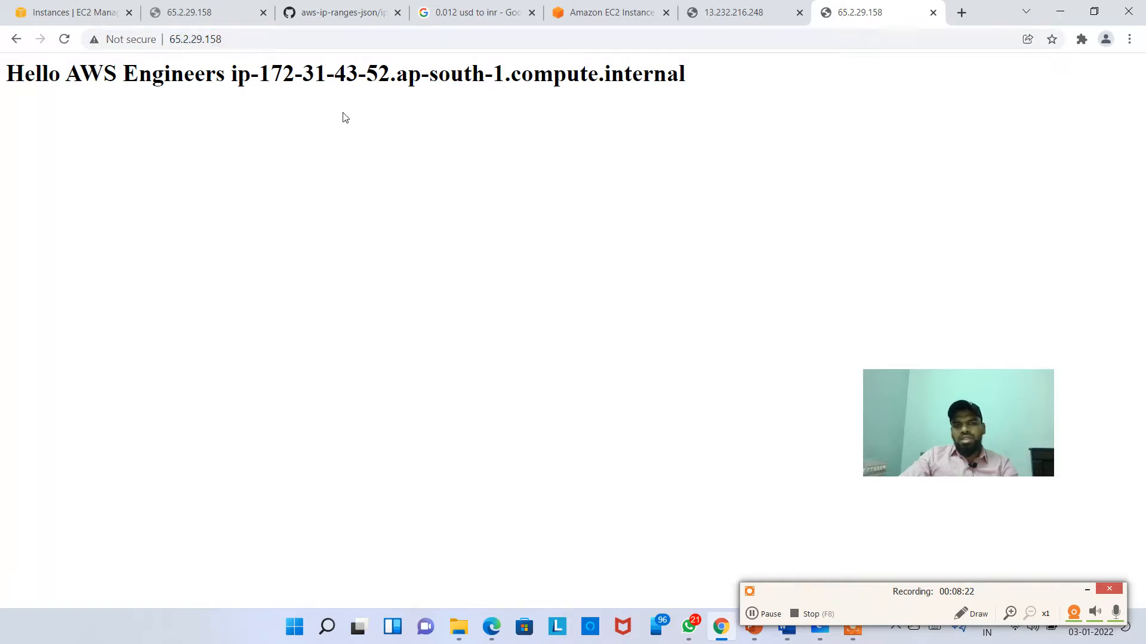
{"action": "left_click", "coordinate": [238, 40]}
{"action": "type", "text": "http://"}
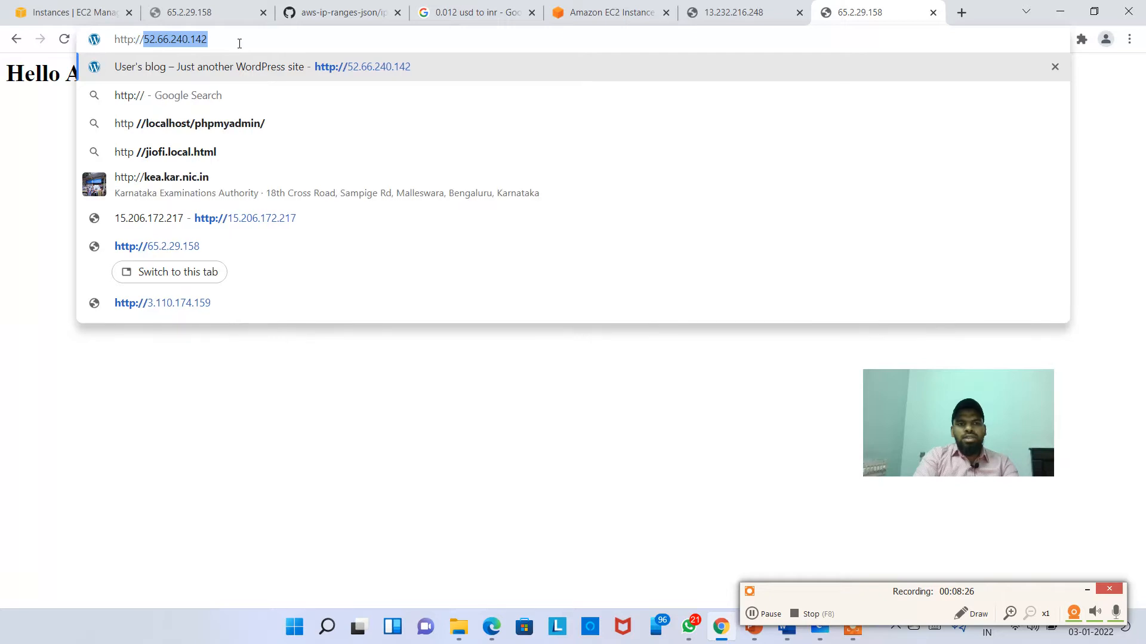
{"action": "key", "text": "BackSpace"}
{"action": "key", "text": "BackSpace"}
{"action": "type", "text": "s:"}
{"action": "key", "text": "BackSpace"}
{"action": "key", "text": "BackSpace"}
{"action": "key", "text": "BackSpace"}
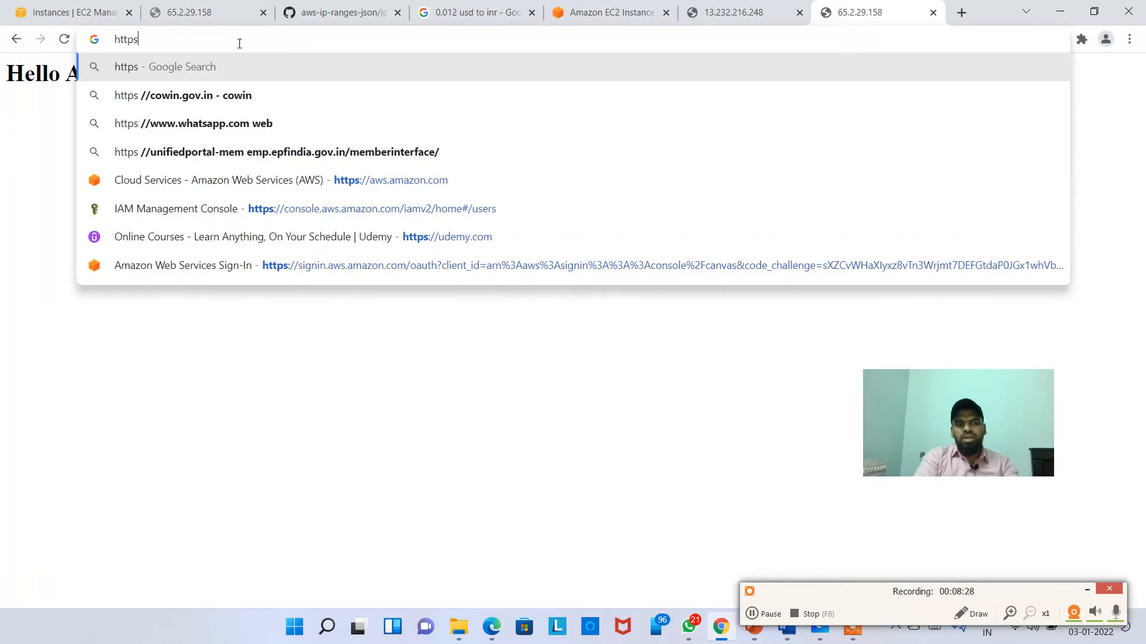
{"action": "type", "text": "://65.2.29.158"}
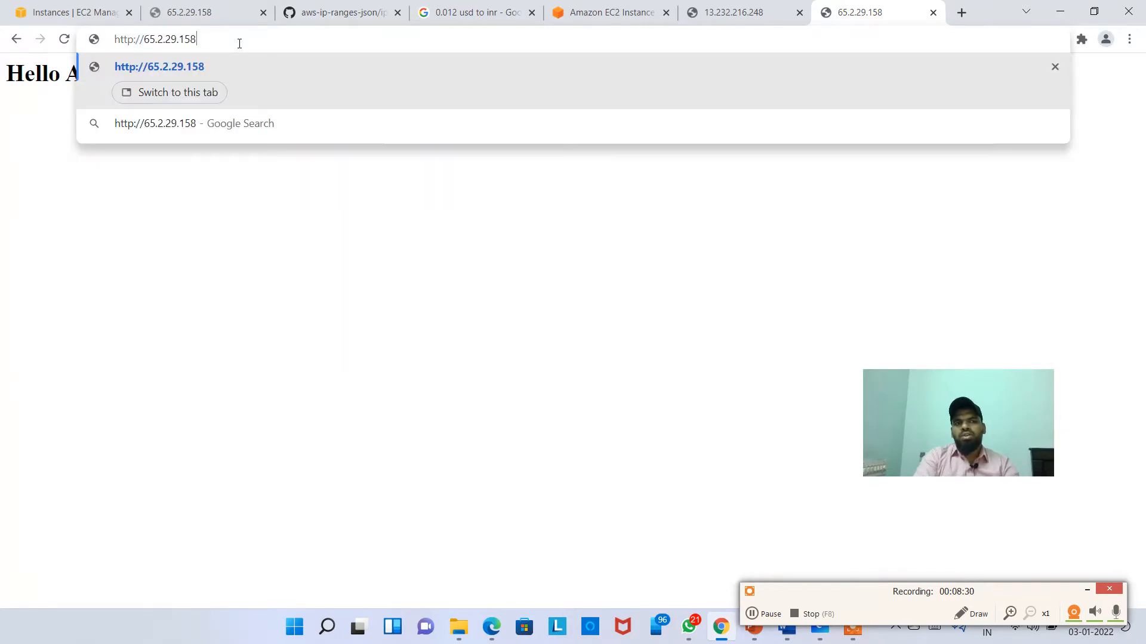
{"action": "key", "text": "Return"}
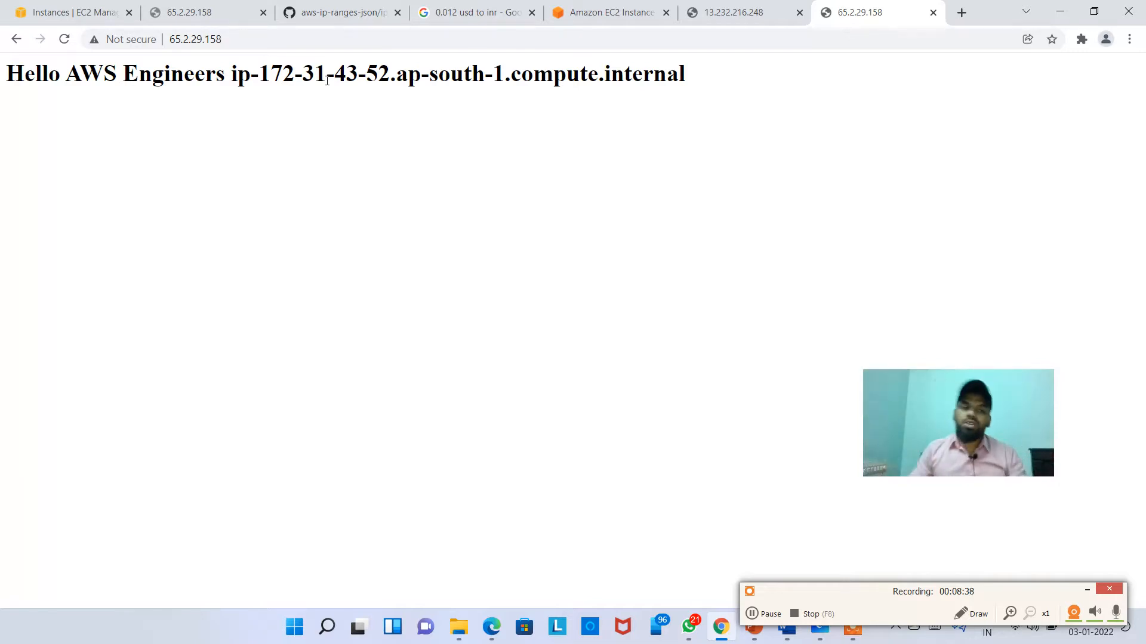
{"action": "left_click", "coordinate": [108, 19]}
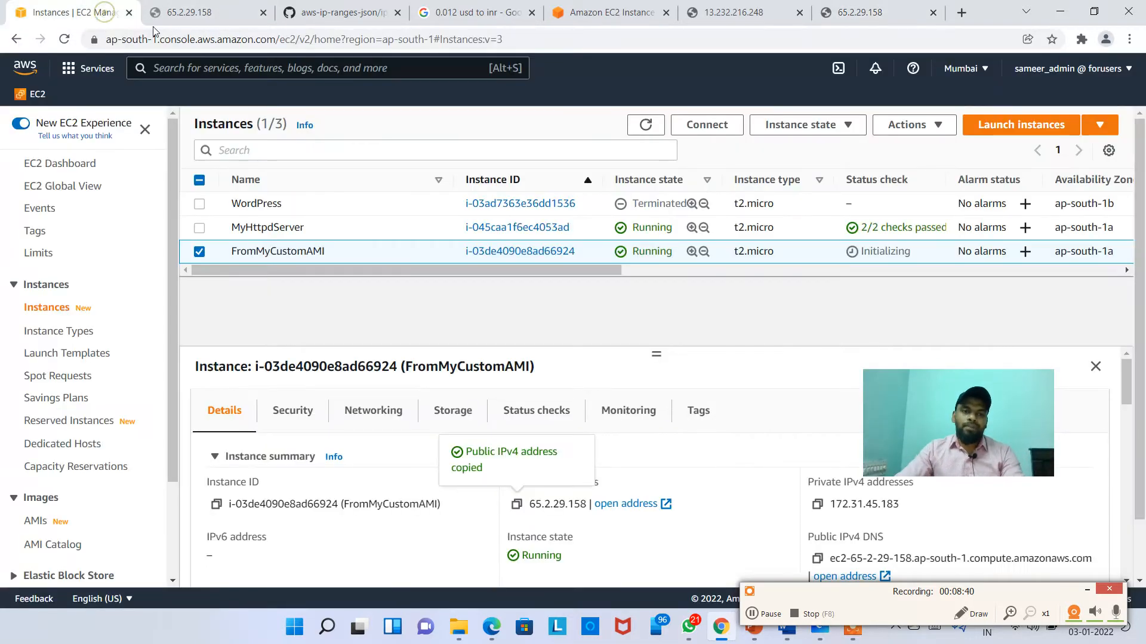
Step: Review the FromMyCustomAMI instance details
{"action": "left_click", "coordinate": [413, 232]}
{"action": "left_click", "coordinate": [425, 253]}
{"action": "scroll", "coordinate": [203, 370], "scroll_direction": "down", "scroll_amount": 1}
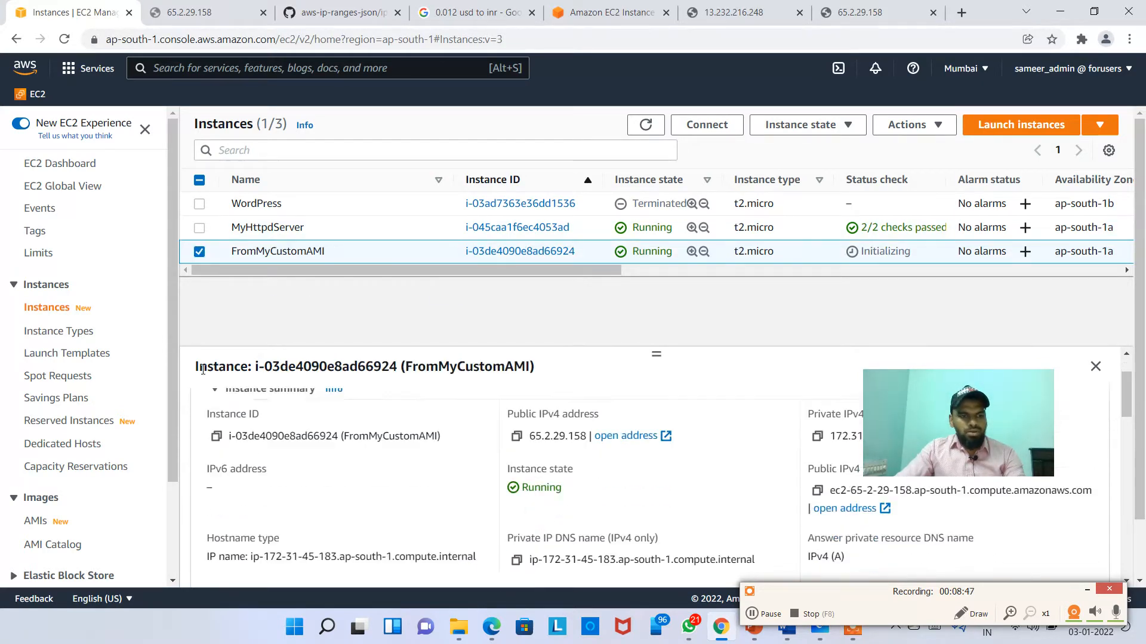
{"action": "scroll", "coordinate": [202, 370], "scroll_direction": "down", "scroll_amount": 1}
{"action": "scroll", "coordinate": [51, 505], "scroll_direction": "down", "scroll_amount": 1}
Step: Select myhttpdownami in the AMIs list and choose Copy AMI from Actions
{"action": "left_click", "coordinate": [36, 449]}
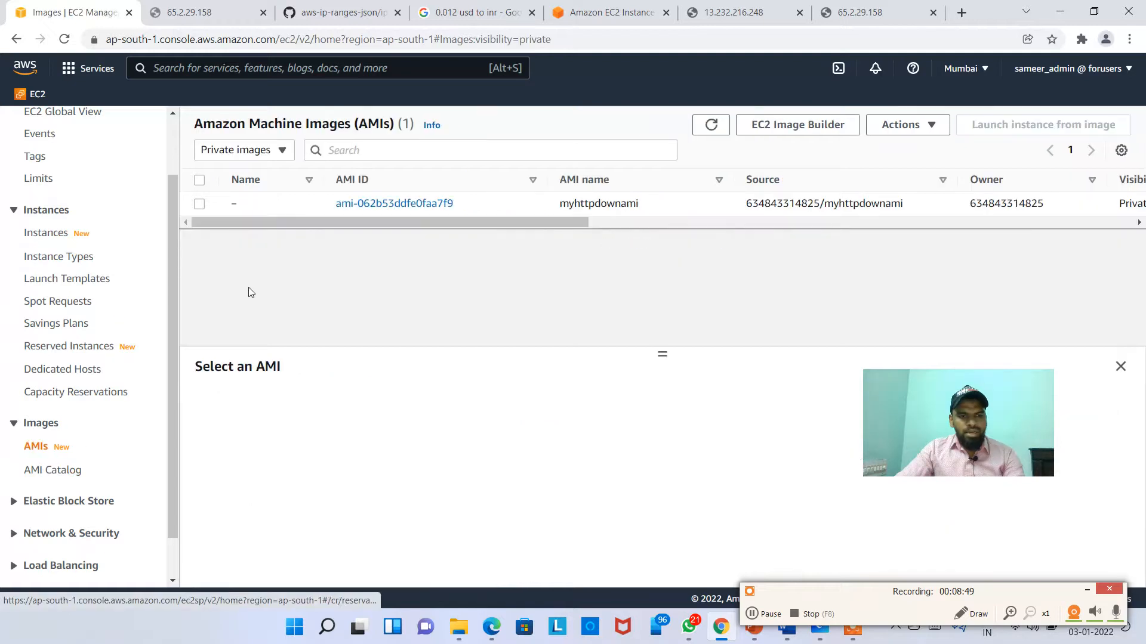
{"action": "left_click", "coordinate": [561, 213]}
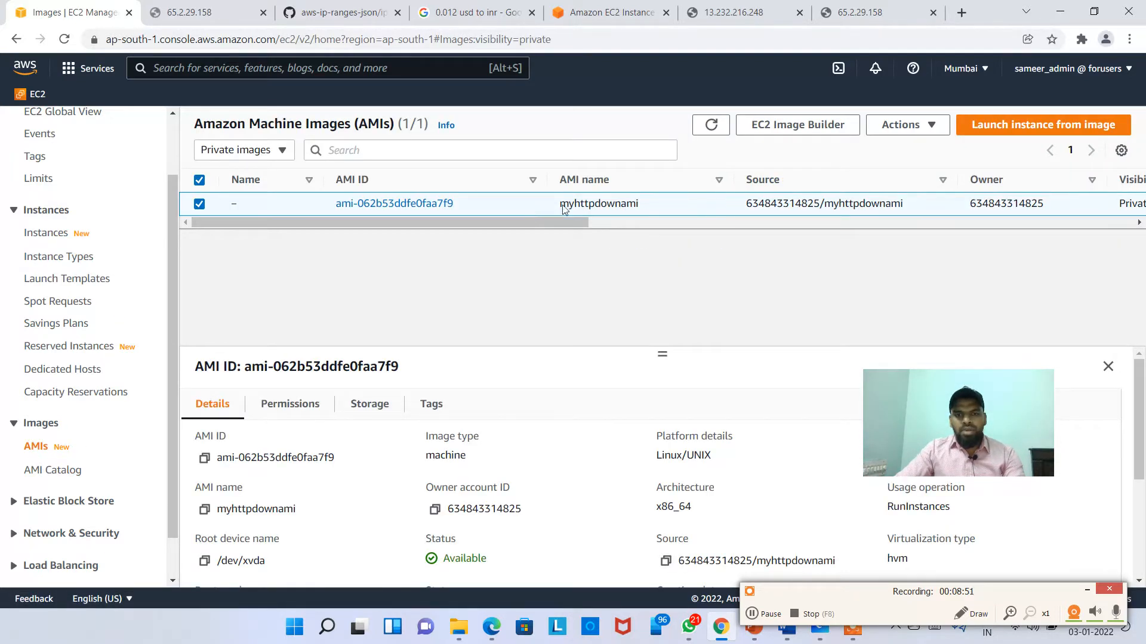
{"action": "left_click", "coordinate": [932, 128]}
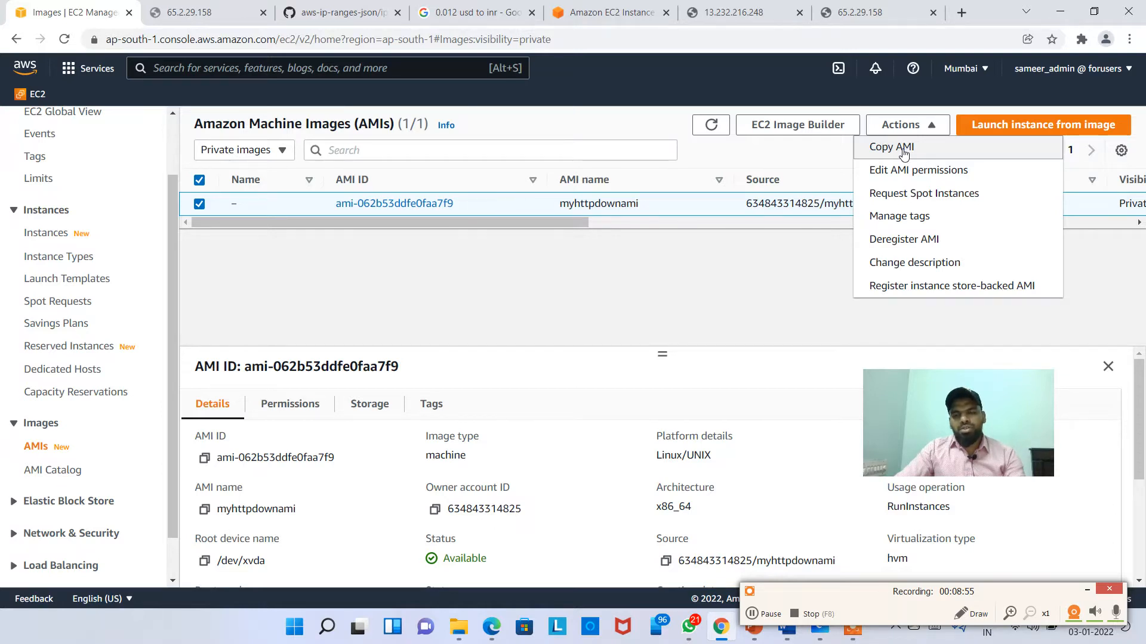
{"action": "left_click", "coordinate": [983, 77]}
{"action": "left_click", "coordinate": [983, 76]}
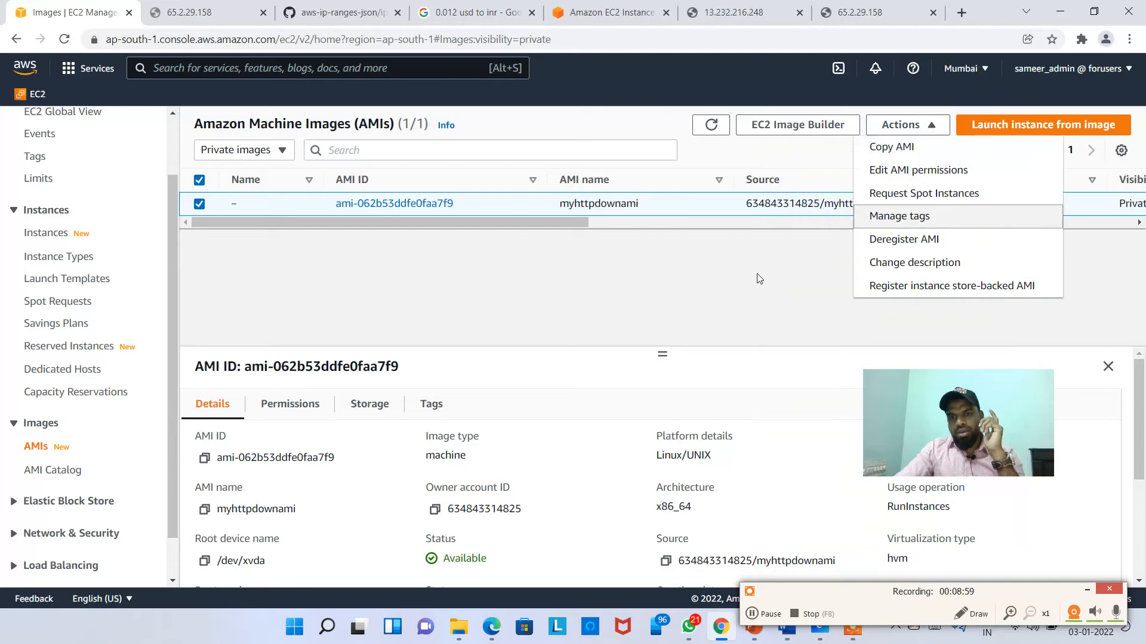
{"action": "left_click", "coordinate": [753, 278]}
{"action": "left_click", "coordinate": [915, 128]}
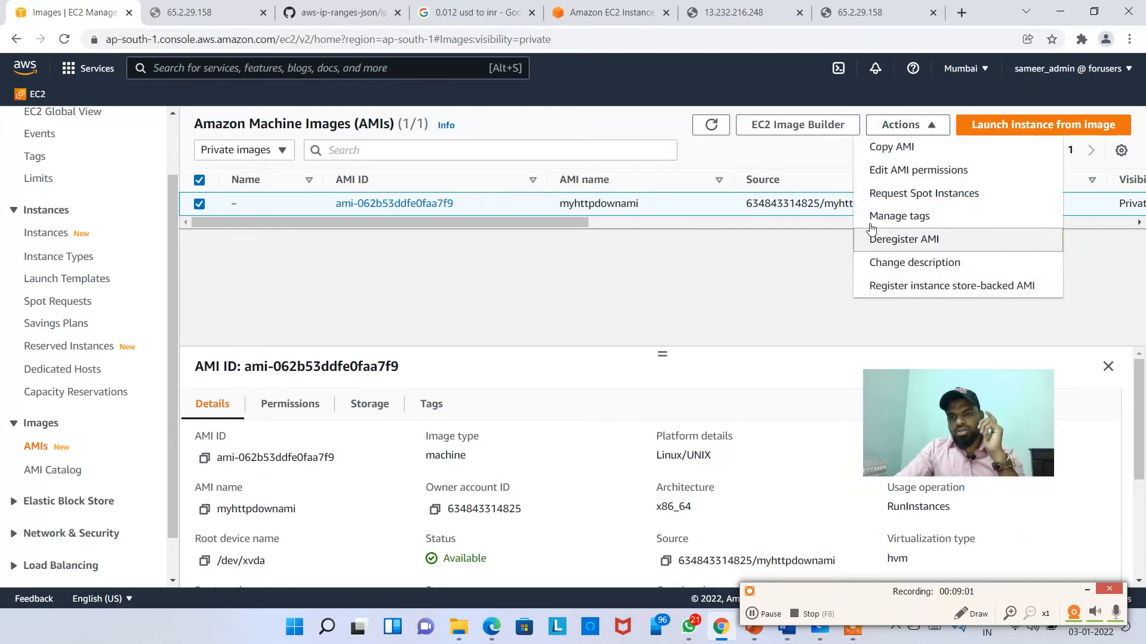
{"action": "left_click", "coordinate": [895, 154]}
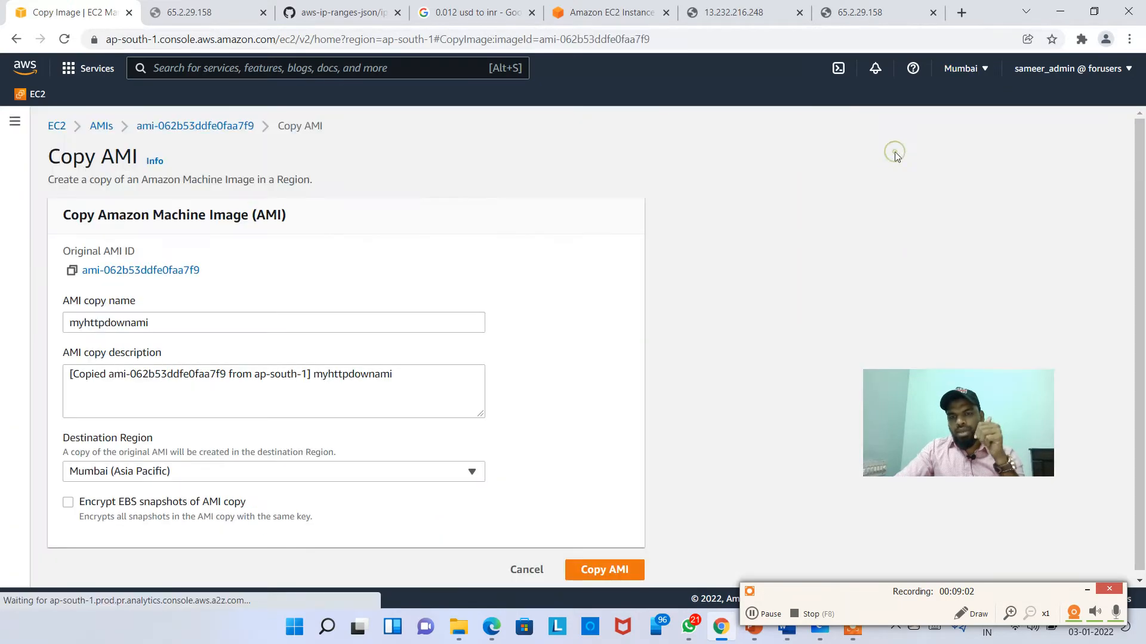
Step: Keep the suggested name and description, set destination US East (N. Virginia), and start the copy
{"action": "double_click", "coordinate": [163, 322]}
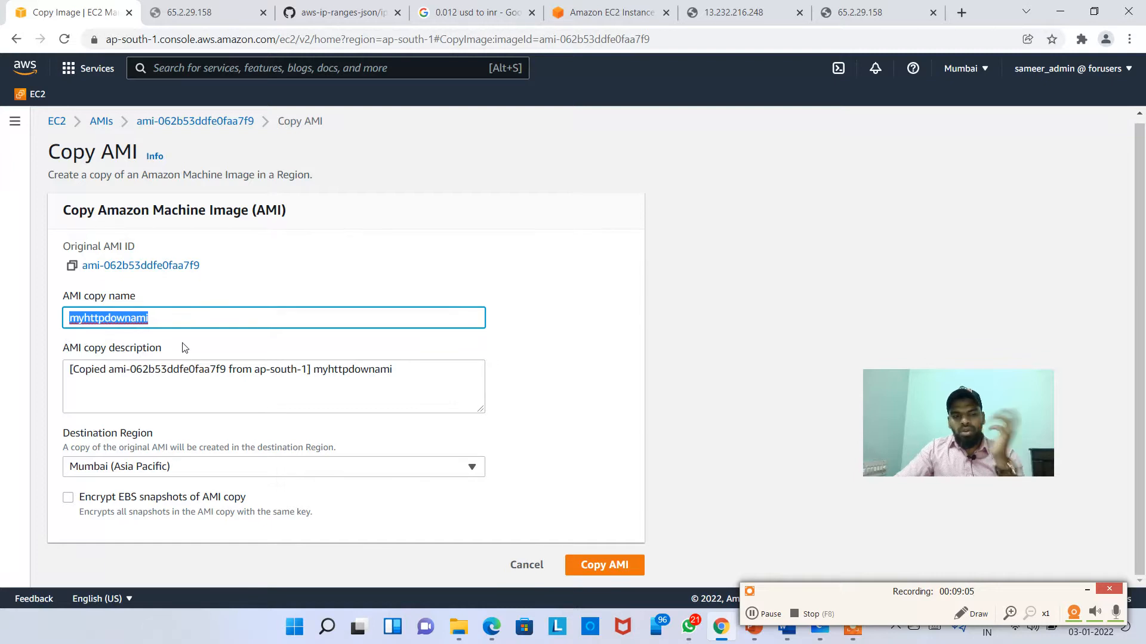
{"action": "left_click", "coordinate": [236, 370]}
{"action": "left_click", "coordinate": [248, 473]}
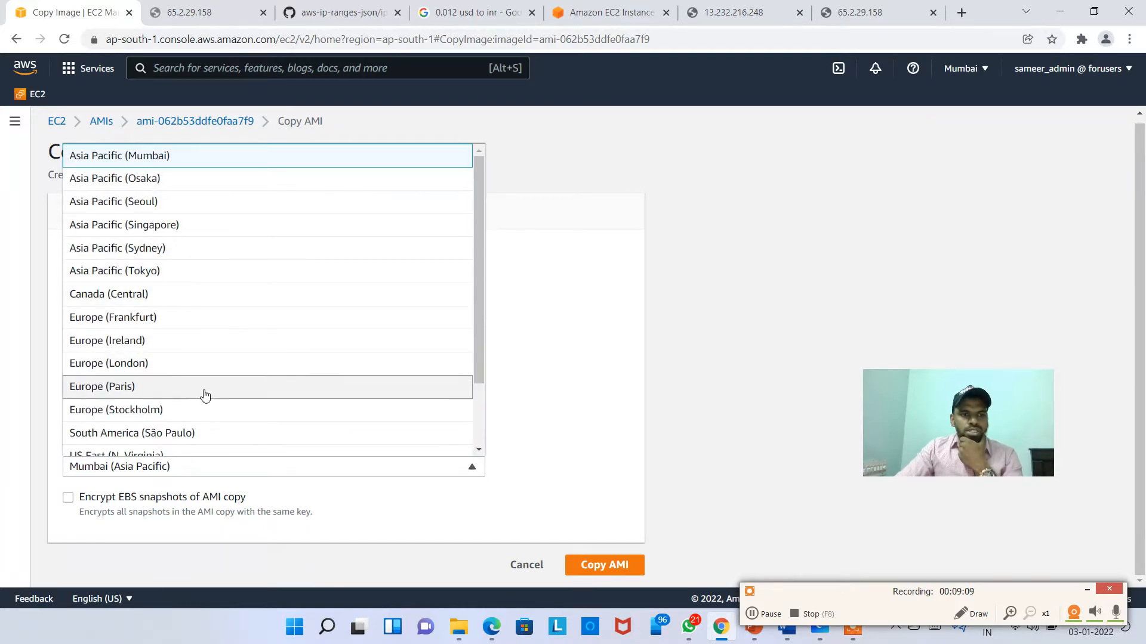
{"action": "scroll", "coordinate": [203, 406], "scroll_direction": "down", "scroll_amount": 2}
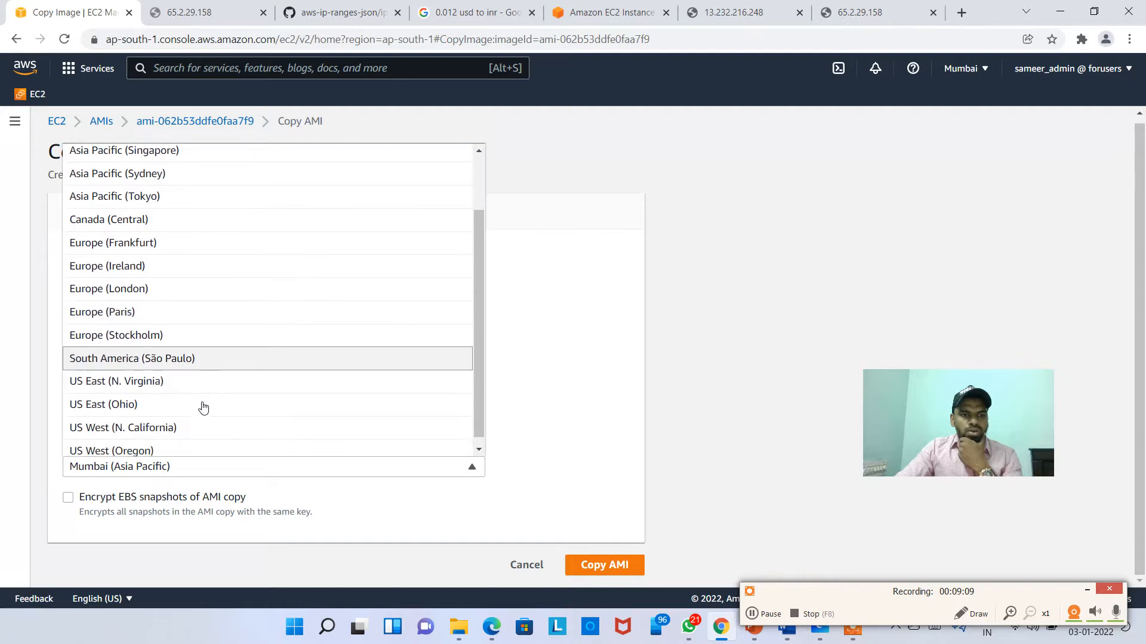
{"action": "left_click", "coordinate": [124, 376]}
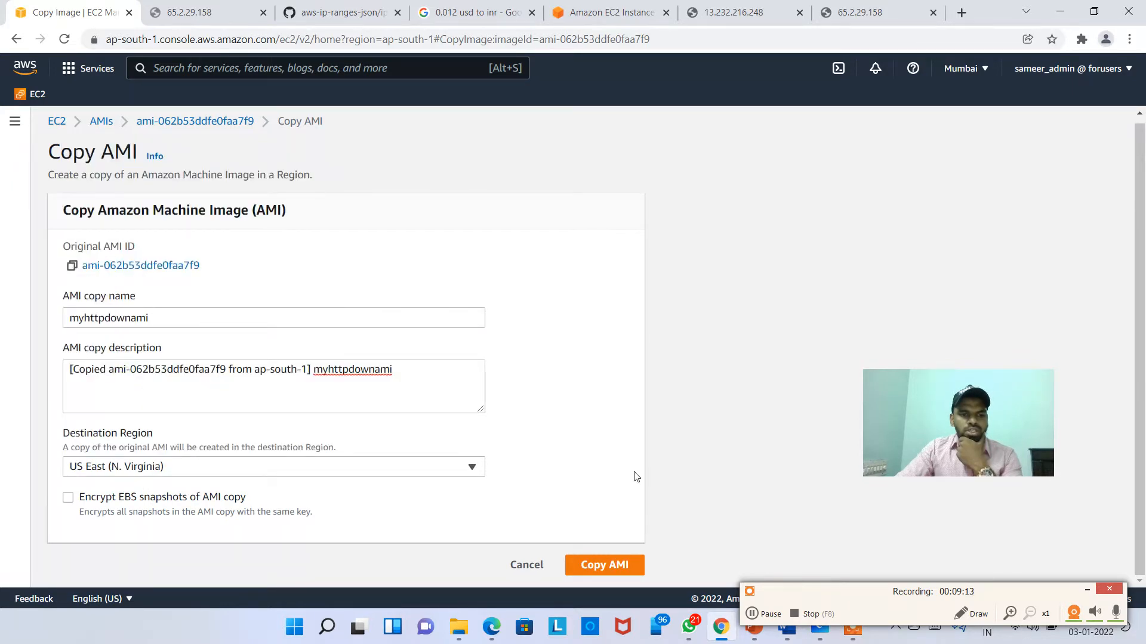
{"action": "left_click", "coordinate": [599, 567]}
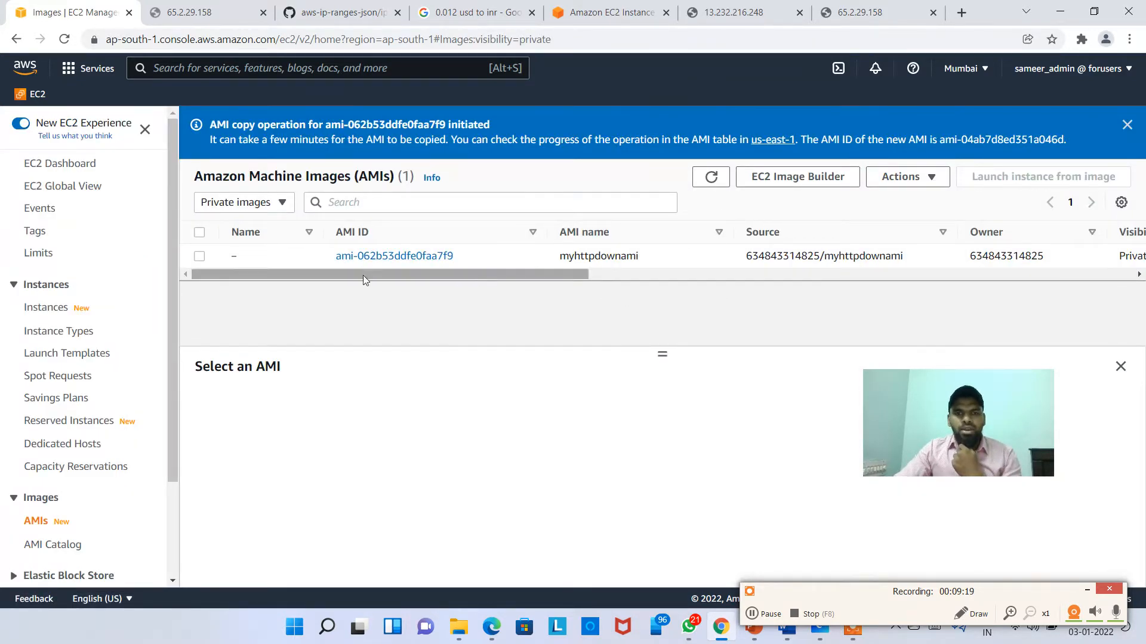
Step: Switch to US East (N. Virginia), select copied AMI ami-04ab7d8ed351a046d and launch an instance from it
{"action": "left_click", "coordinate": [968, 69]}
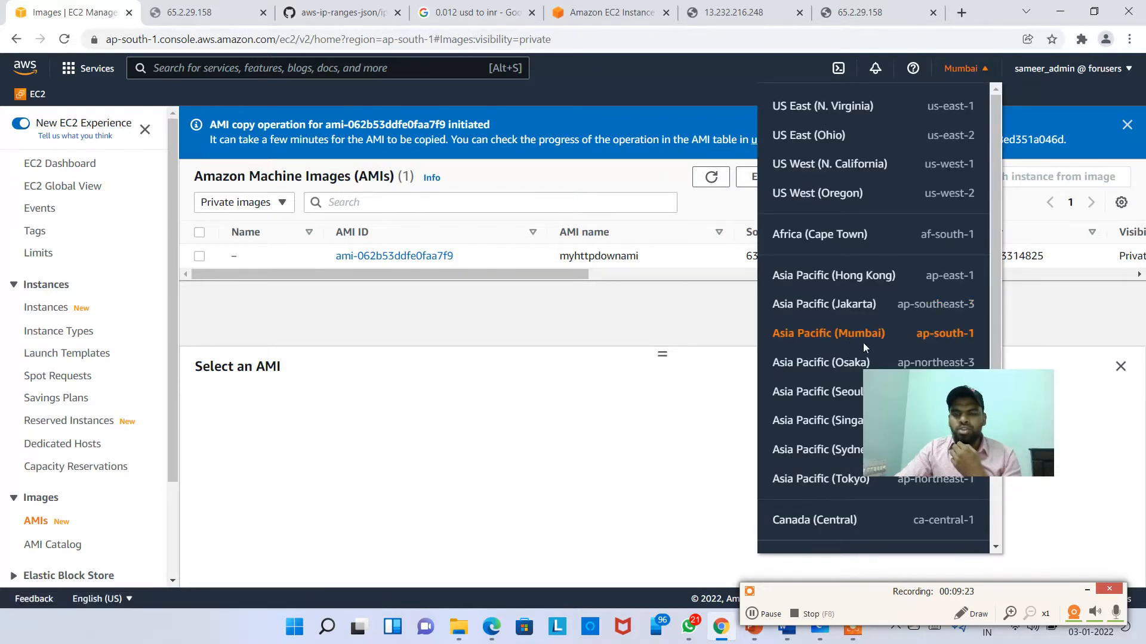
{"action": "left_click", "coordinate": [837, 114]}
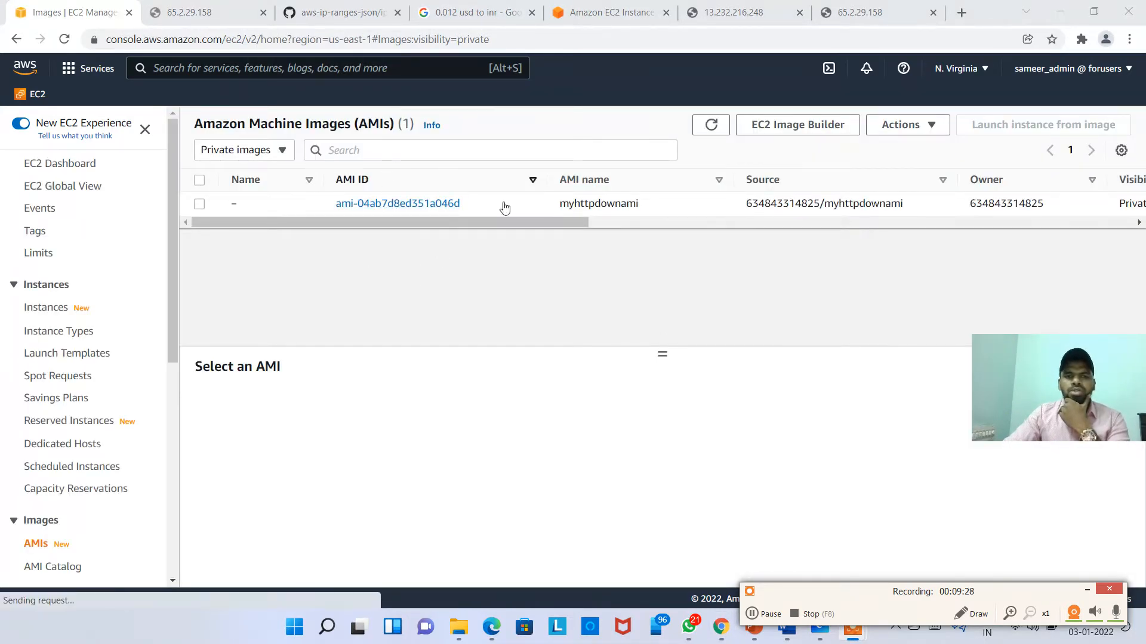
{"action": "left_click", "coordinate": [540, 206]}
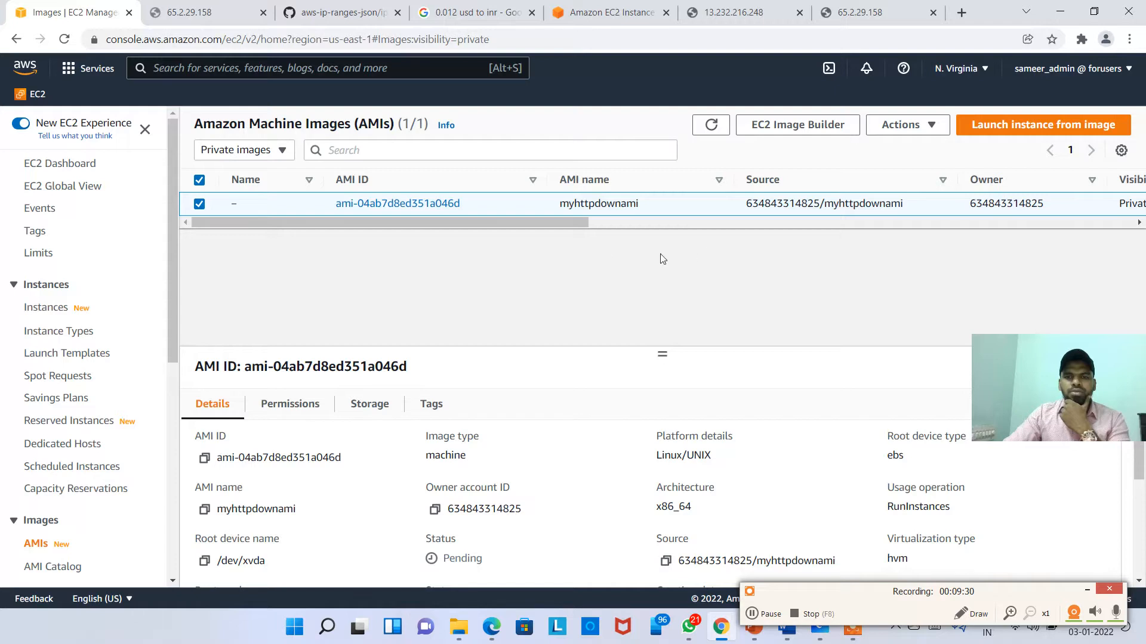
{"action": "left_click_drag", "start_coordinate": [552, 230], "coordinate": [828, 230]}
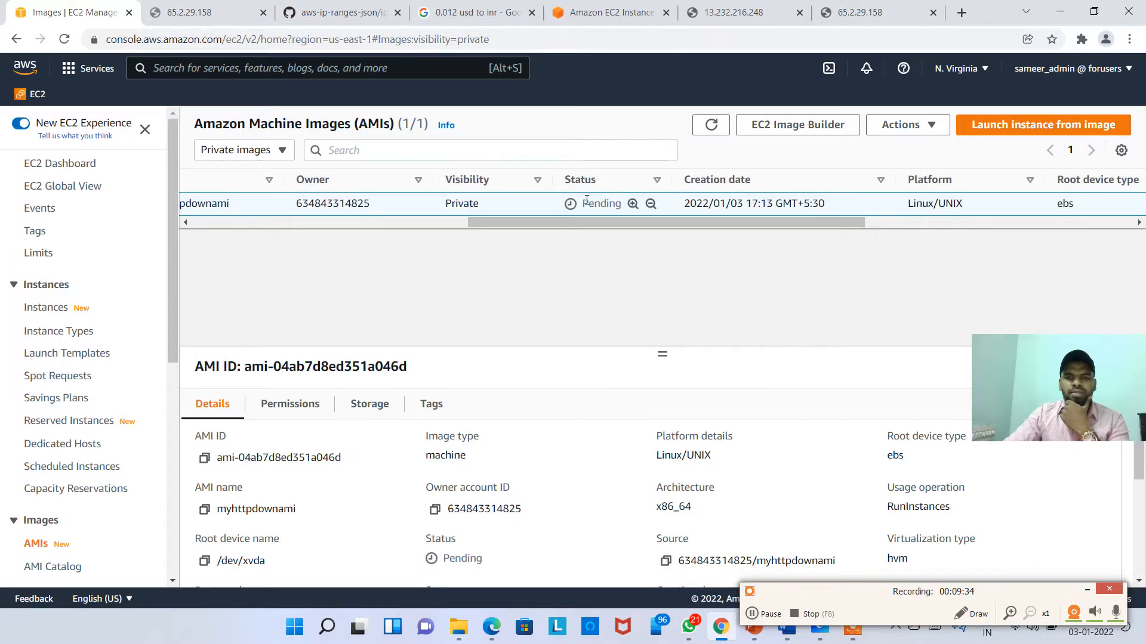
{"action": "left_click_drag", "start_coordinate": [624, 222], "coordinate": [238, 248]}
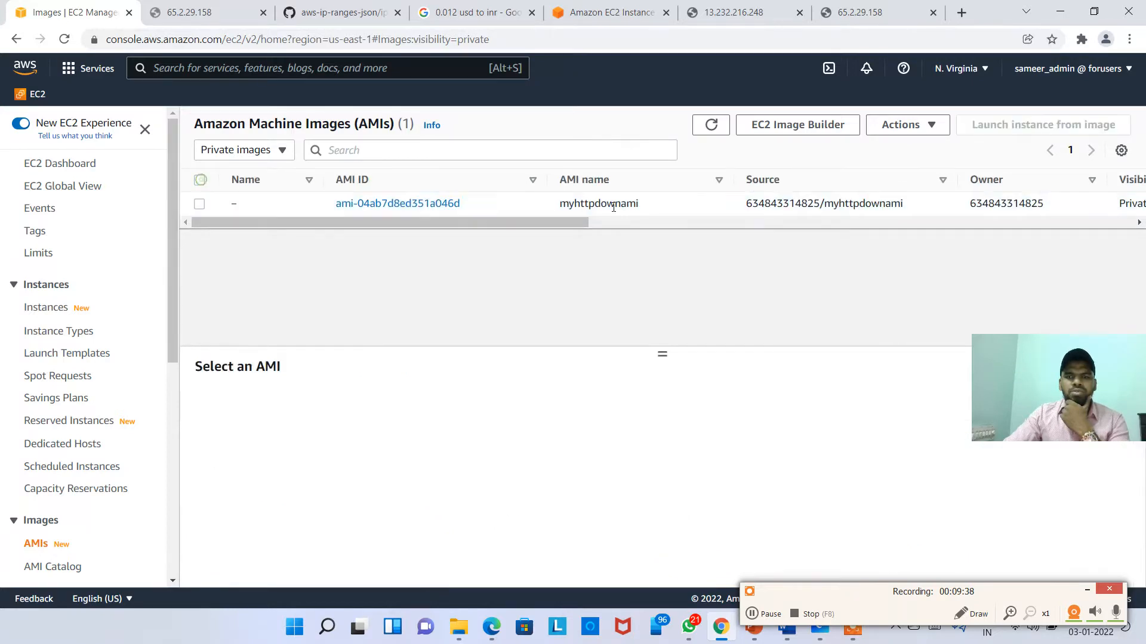
{"action": "left_click", "coordinate": [201, 180]}
{"action": "left_click", "coordinate": [279, 204]}
{"action": "left_click", "coordinate": [1014, 127]}
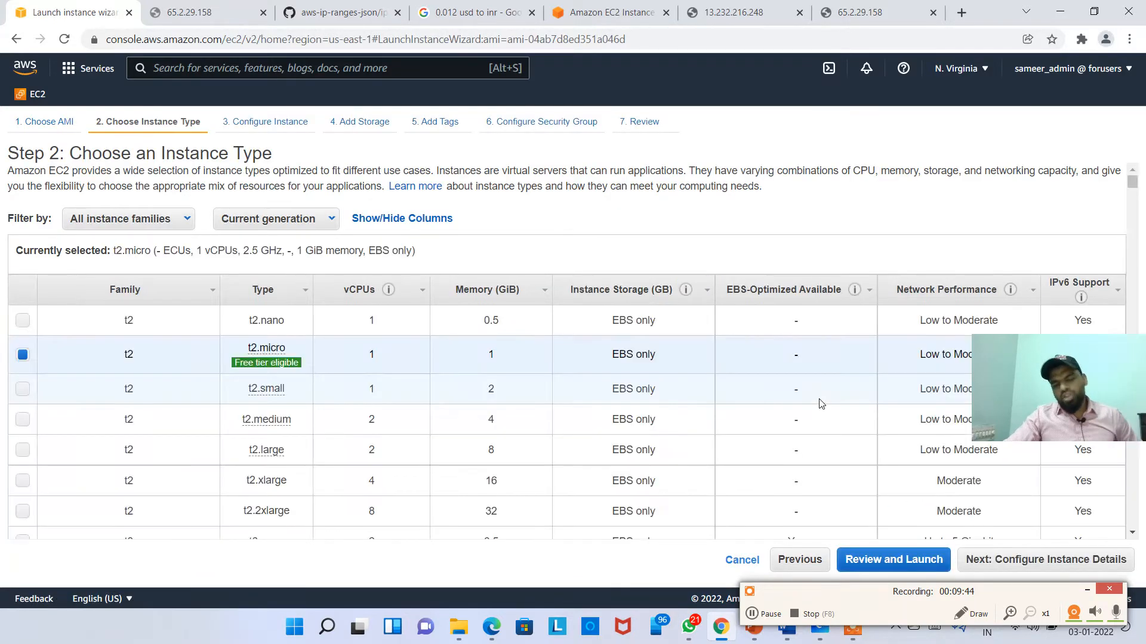
Step: Keep t2.micro, default details and storage, and tag the instance Frommumbaiamicopiedinstance
{"action": "left_click", "coordinate": [973, 69]}
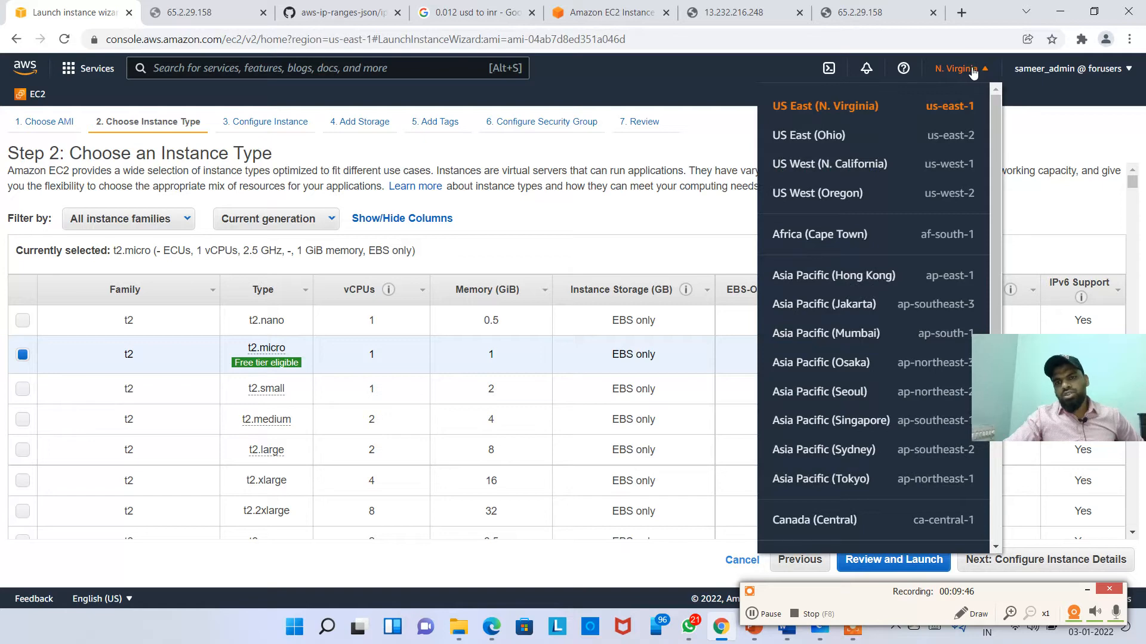
{"action": "left_click", "coordinate": [980, 73]}
{"action": "left_click", "coordinate": [1045, 561]}
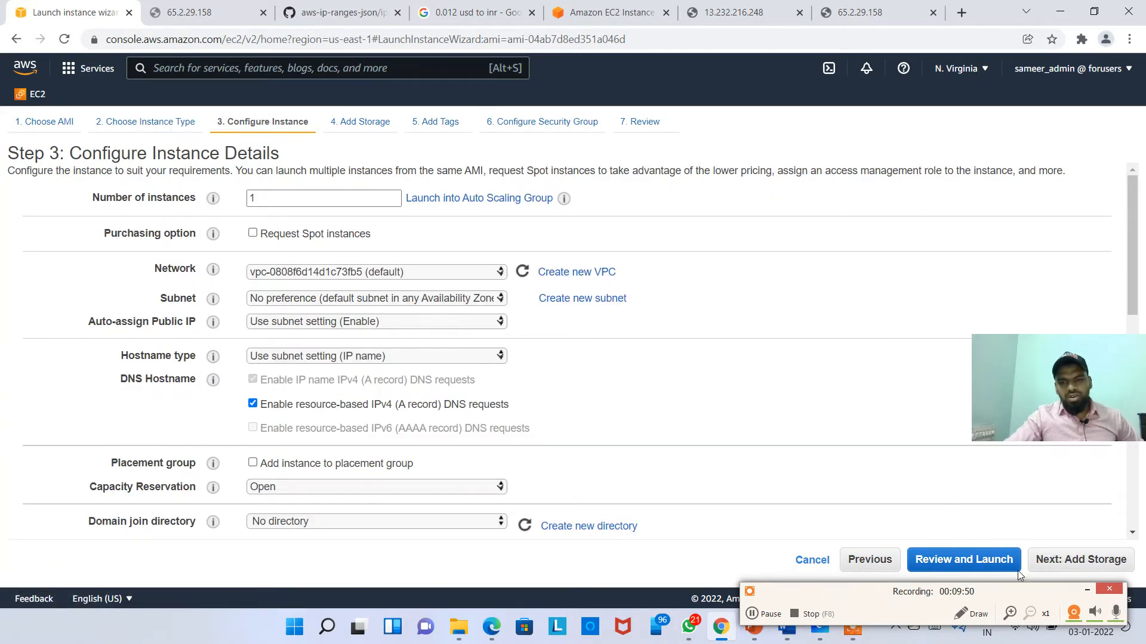
{"action": "left_click", "coordinate": [1077, 561]}
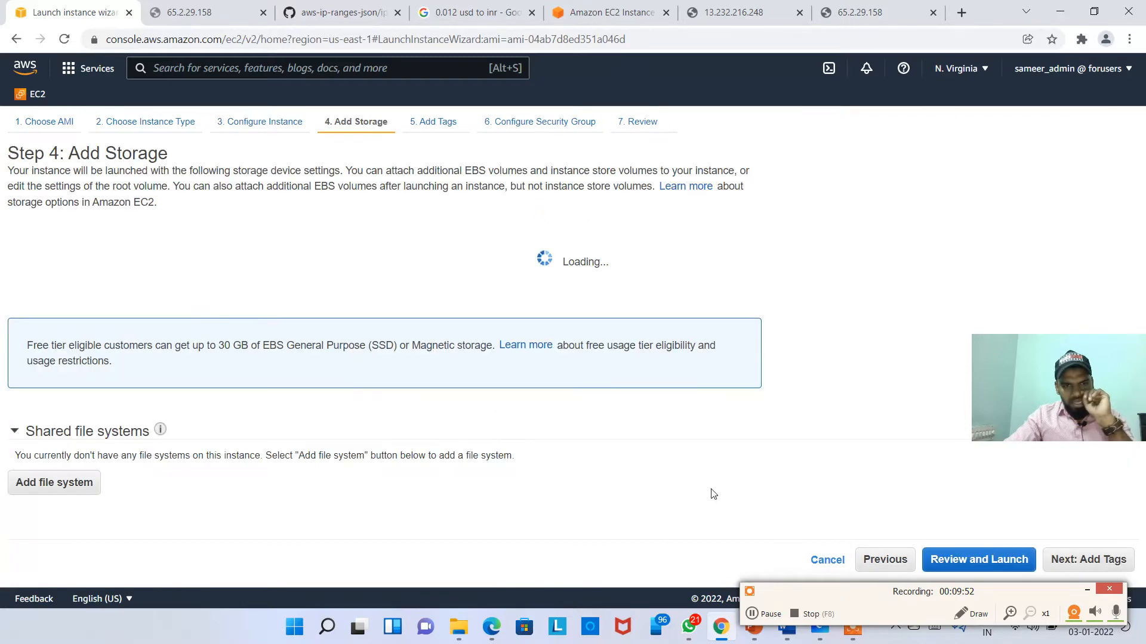
{"action": "left_click", "coordinate": [1083, 560]}
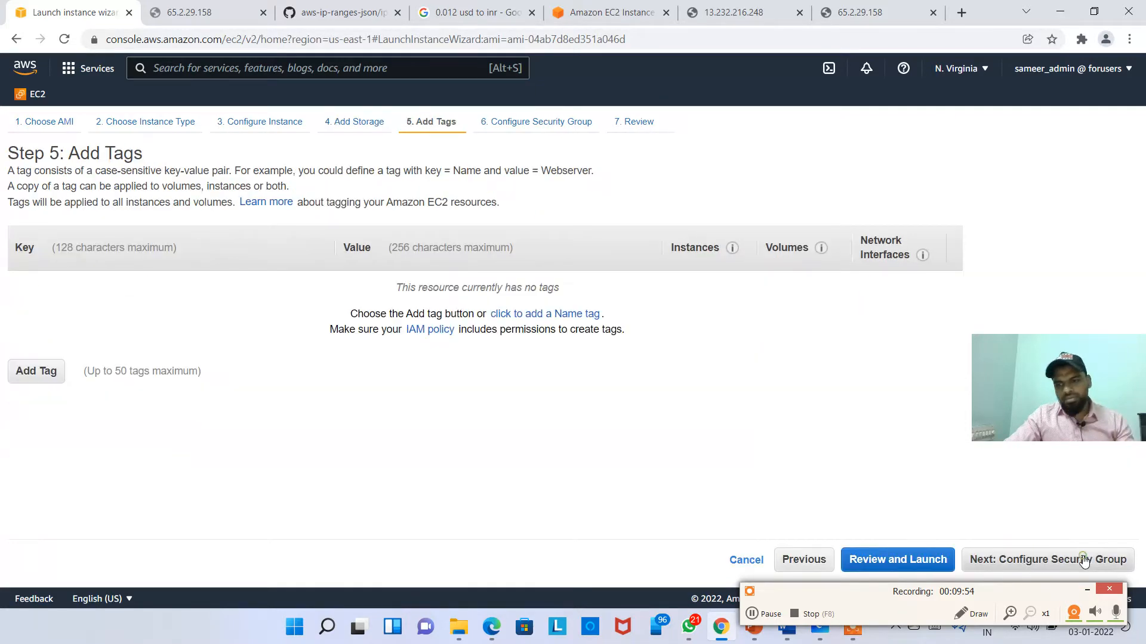
{"action": "left_click", "coordinate": [24, 372]}
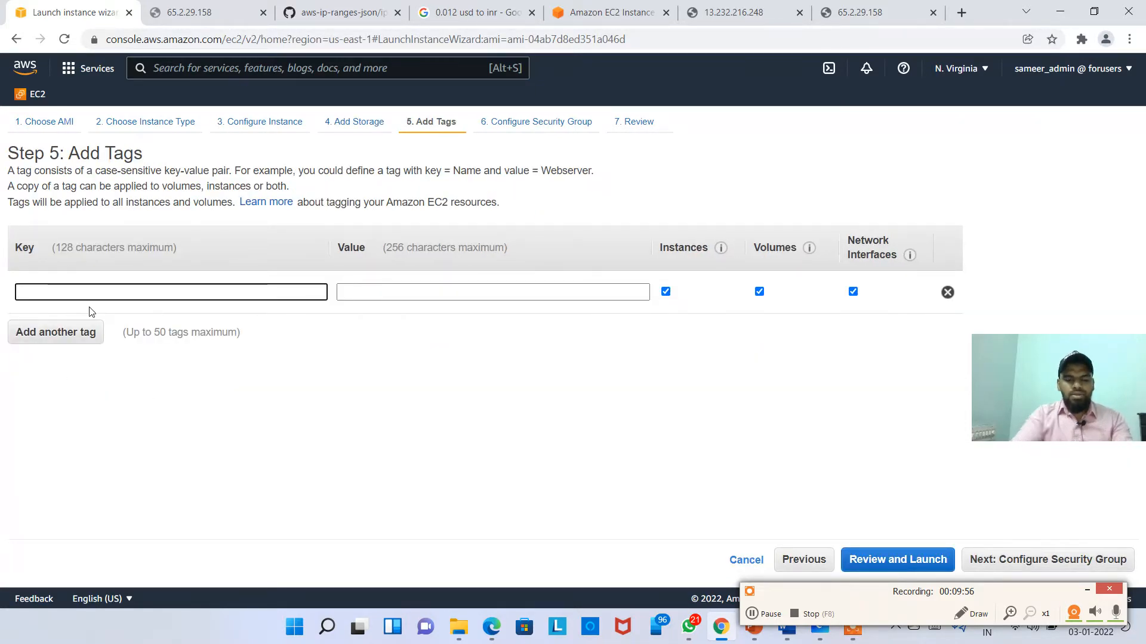
{"action": "key", "text": "Tab"}
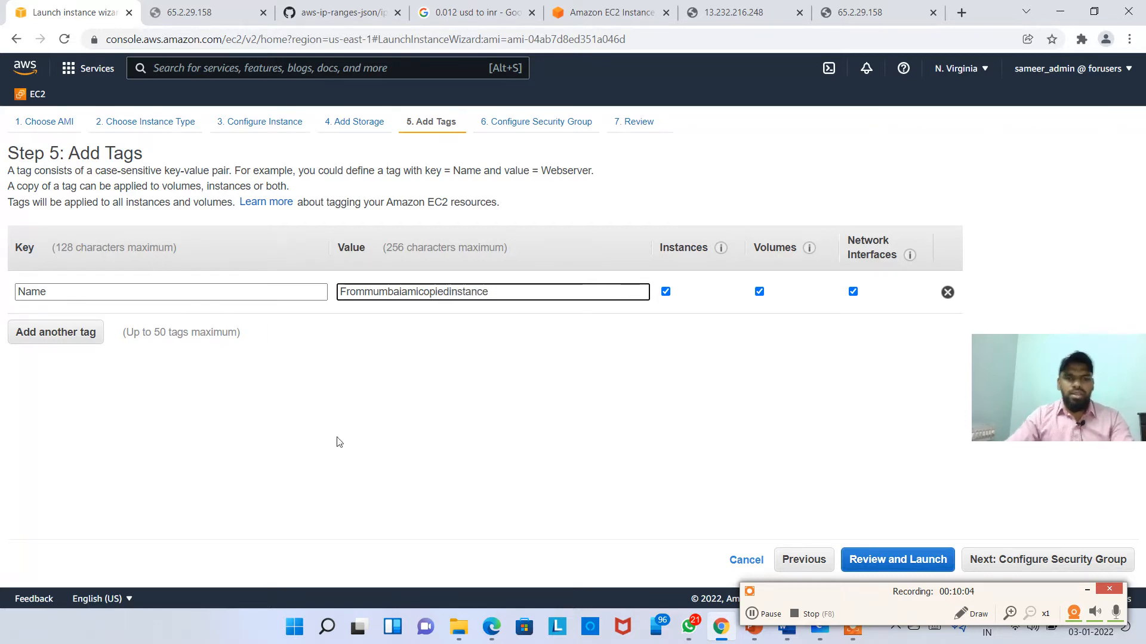
Step: In the new security group, add an HTTP port 80 rule with source Anywhere
{"action": "left_click", "coordinate": [1025, 567]}
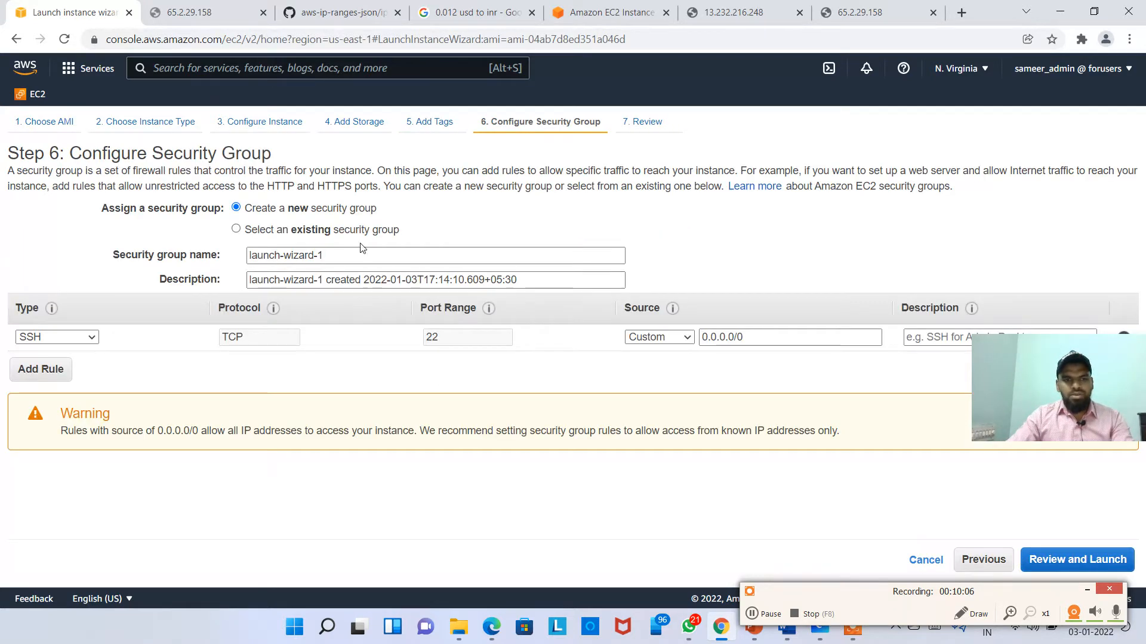
{"action": "left_click", "coordinate": [362, 230]}
{"action": "left_click", "coordinate": [354, 210]}
{"action": "left_click", "coordinate": [47, 376]}
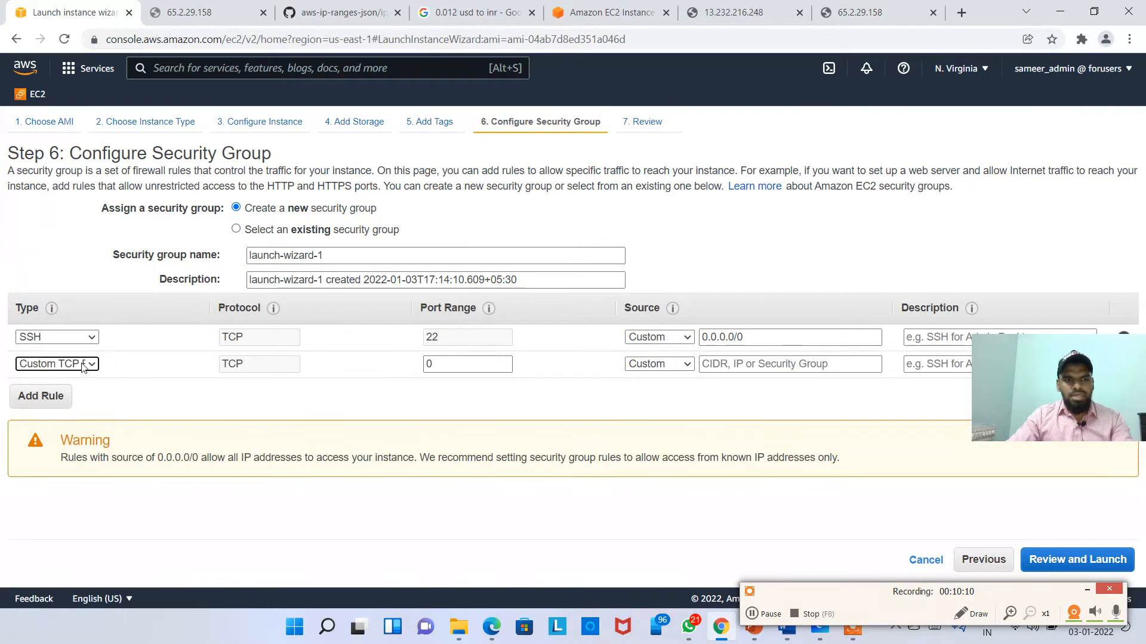
{"action": "left_click", "coordinate": [86, 365]}
{"action": "key", "text": "h"}
{"action": "key", "text": "Return"}
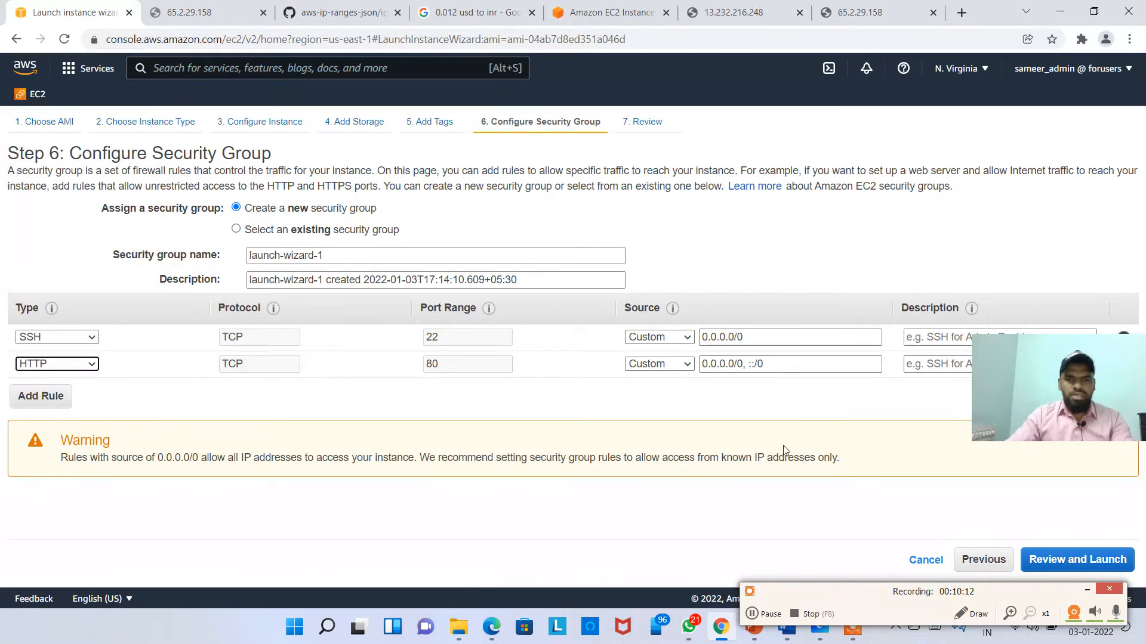
{"action": "left_click", "coordinate": [677, 366]}
{"action": "left_click", "coordinate": [675, 391]}
{"action": "left_click", "coordinate": [783, 394]}
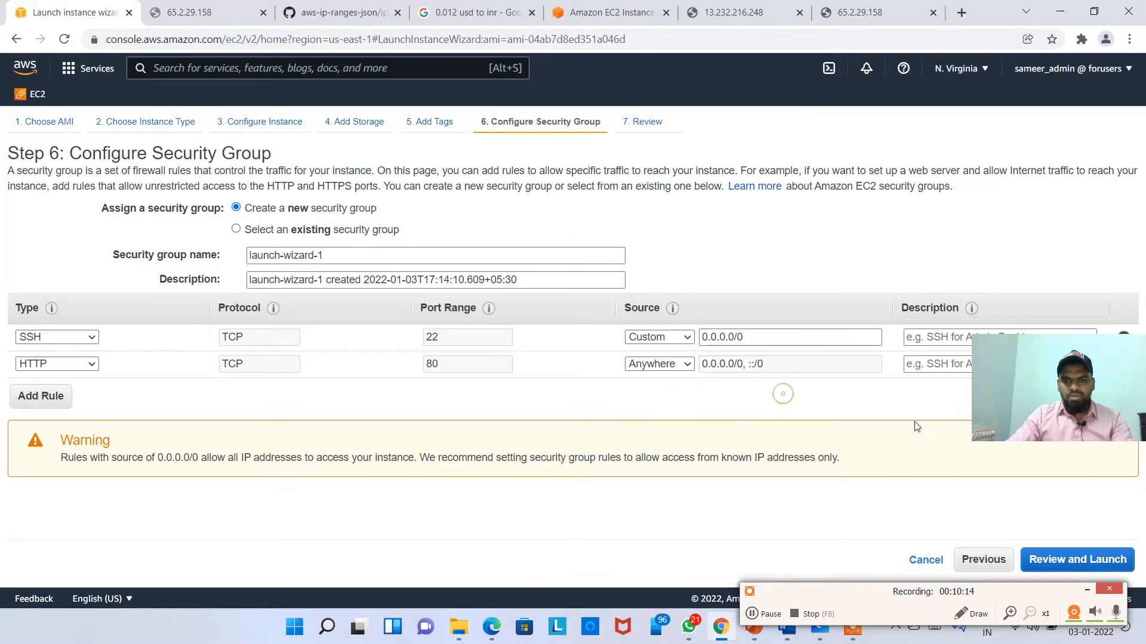
{"action": "left_click", "coordinate": [1071, 564]}
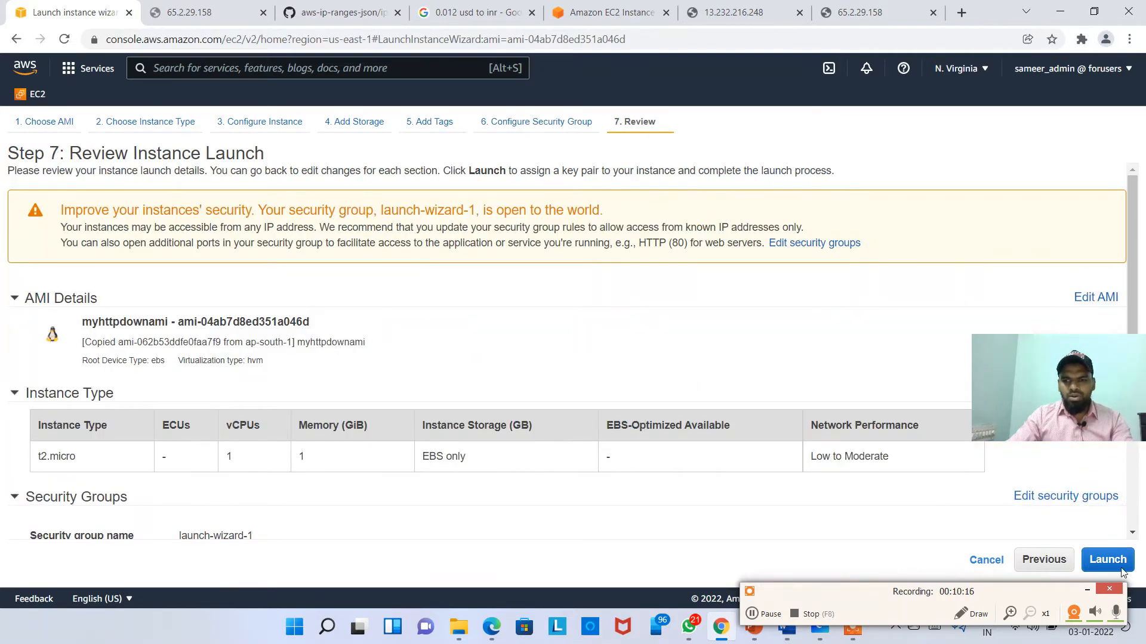
Step: Launch without a key pair, see it fail on the pending AMI, and go back to AMIs
{"action": "left_click", "coordinate": [1096, 566]}
{"action": "left_click", "coordinate": [450, 362]}
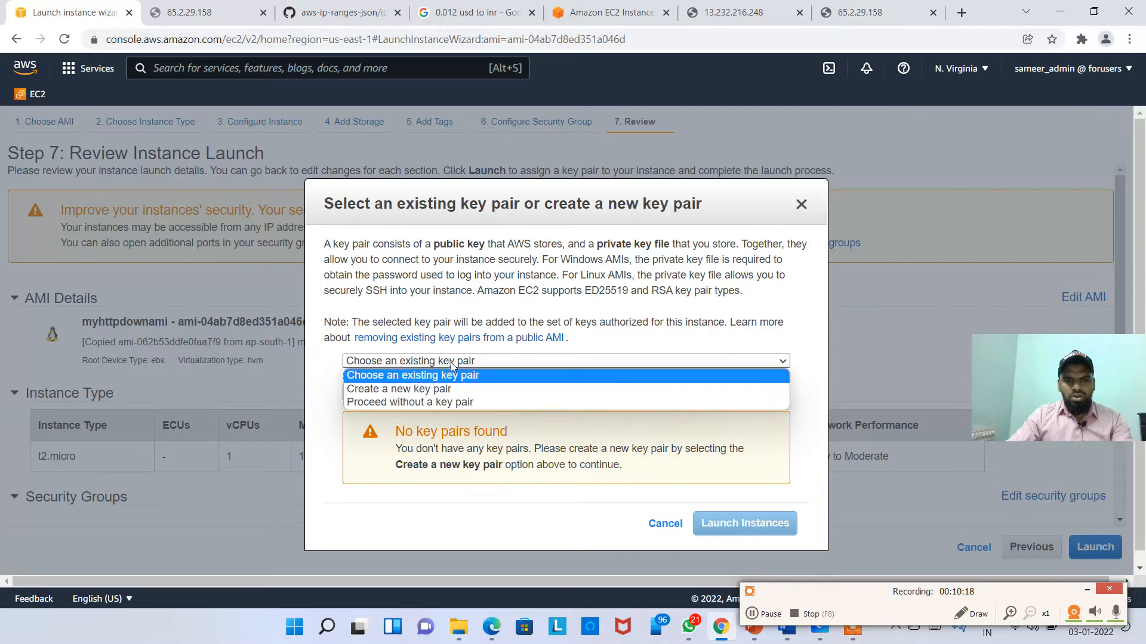
{"action": "left_click", "coordinate": [428, 402]}
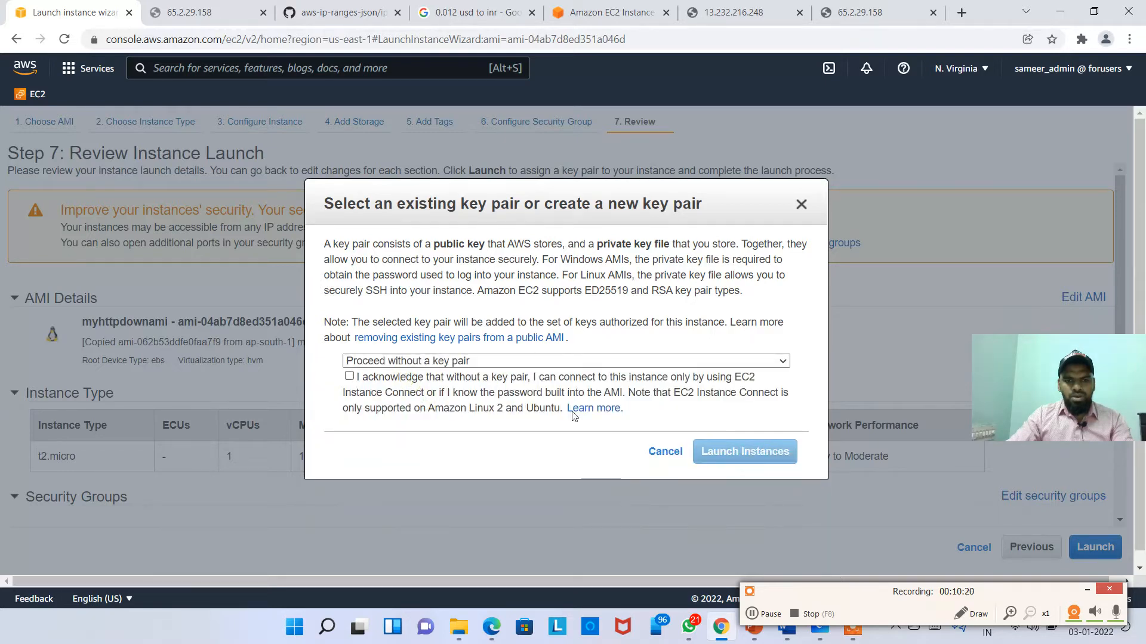
{"action": "left_click", "coordinate": [350, 377]}
{"action": "left_click", "coordinate": [745, 452]}
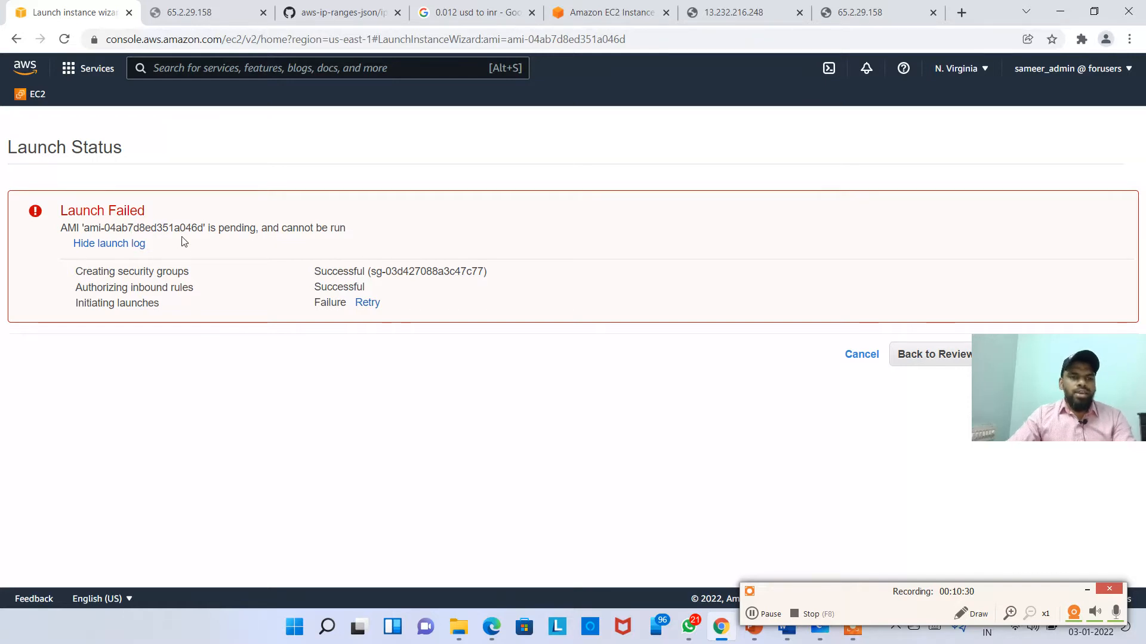
{"action": "left_click_drag", "start_coordinate": [231, 229], "coordinate": [338, 229]}
{"action": "left_click", "coordinate": [467, 232]}
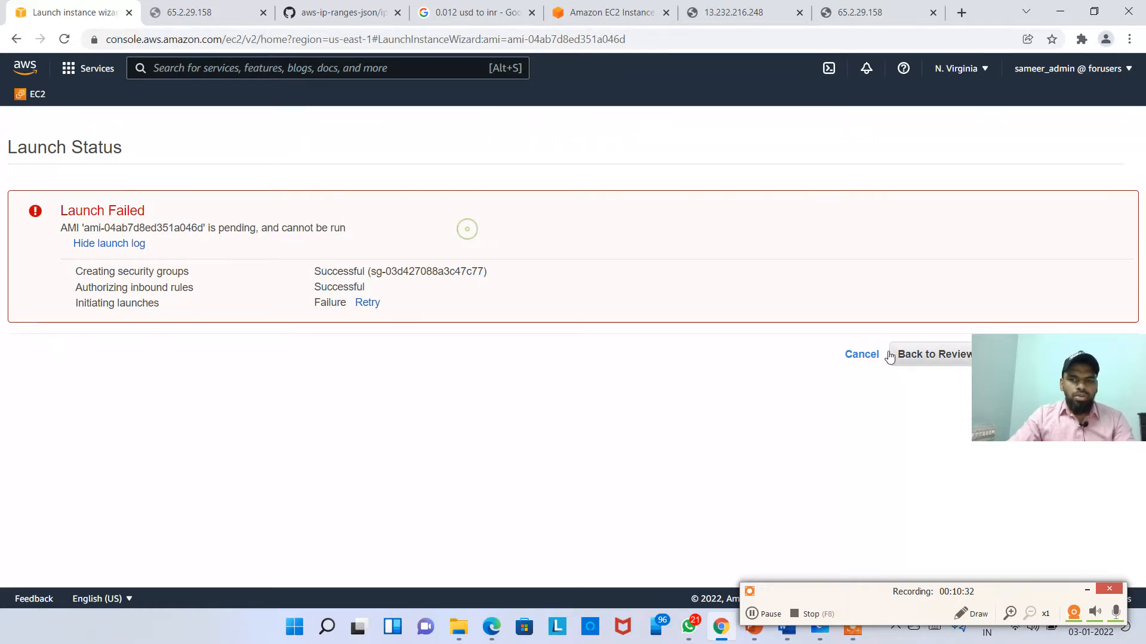
{"action": "left_click", "coordinate": [861, 355]}
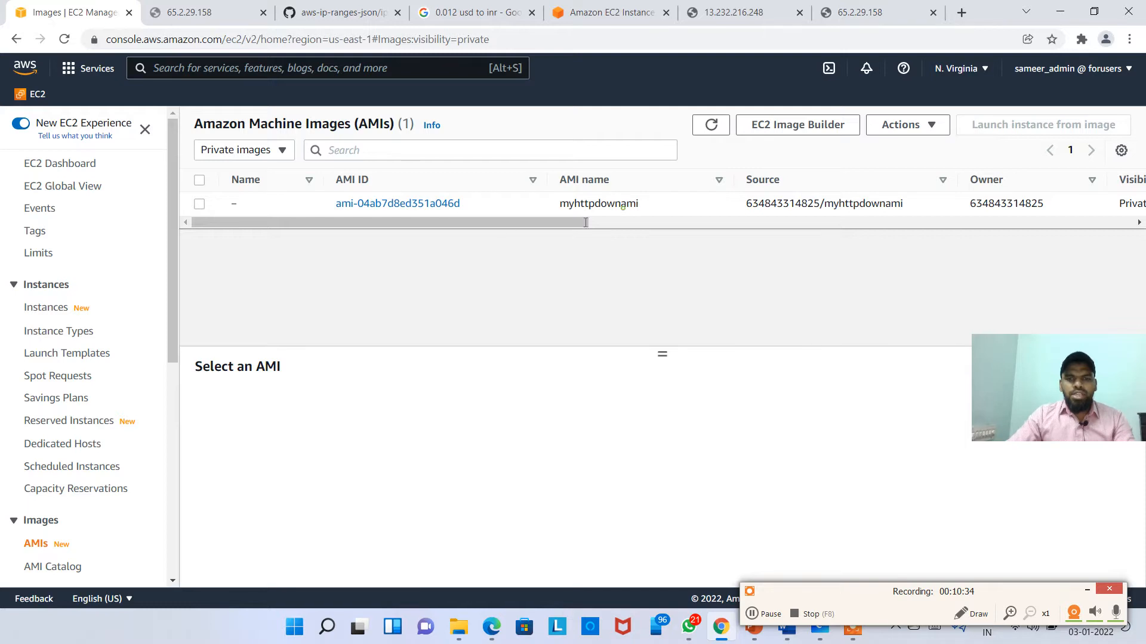
Step: Refresh the AMI list until ami-04ab7d8ed351a046d shows Available, then launch an instance from it
{"action": "left_click", "coordinate": [586, 213]}
{"action": "left_click_drag", "start_coordinate": [561, 228], "coordinate": [735, 224]}
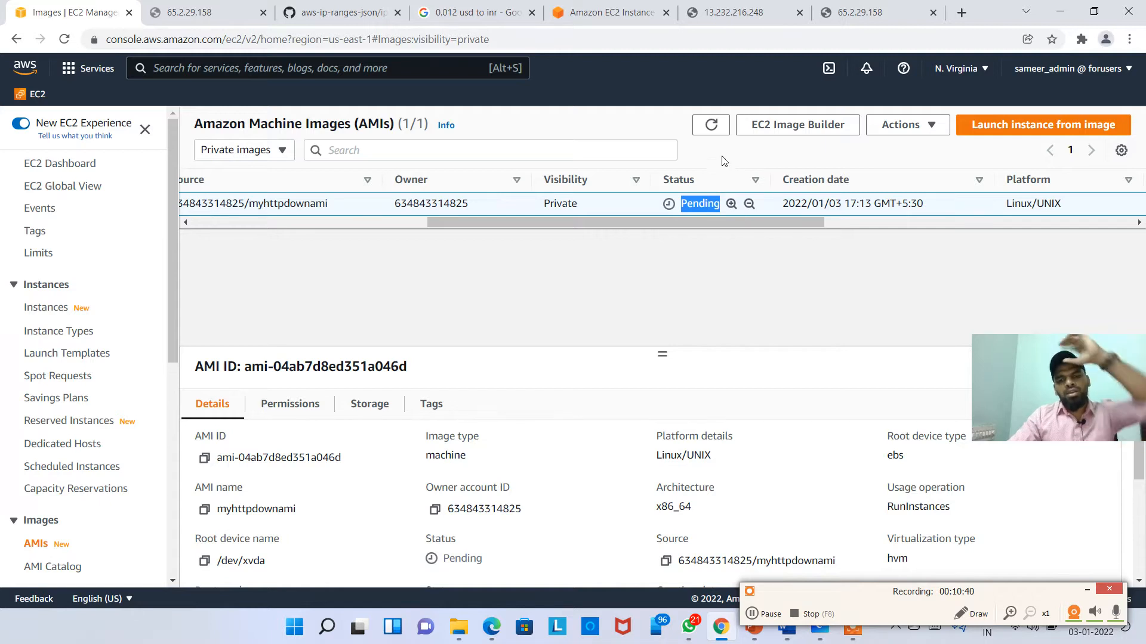
{"action": "left_click", "coordinate": [711, 127]}
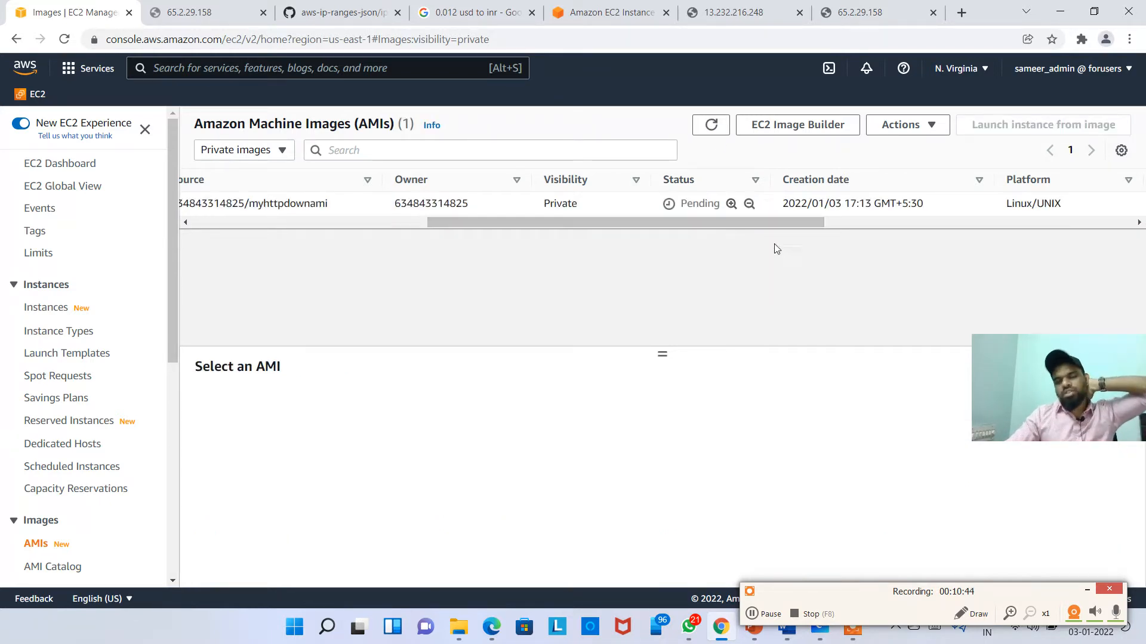
{"action": "left_click", "coordinate": [764, 615]}
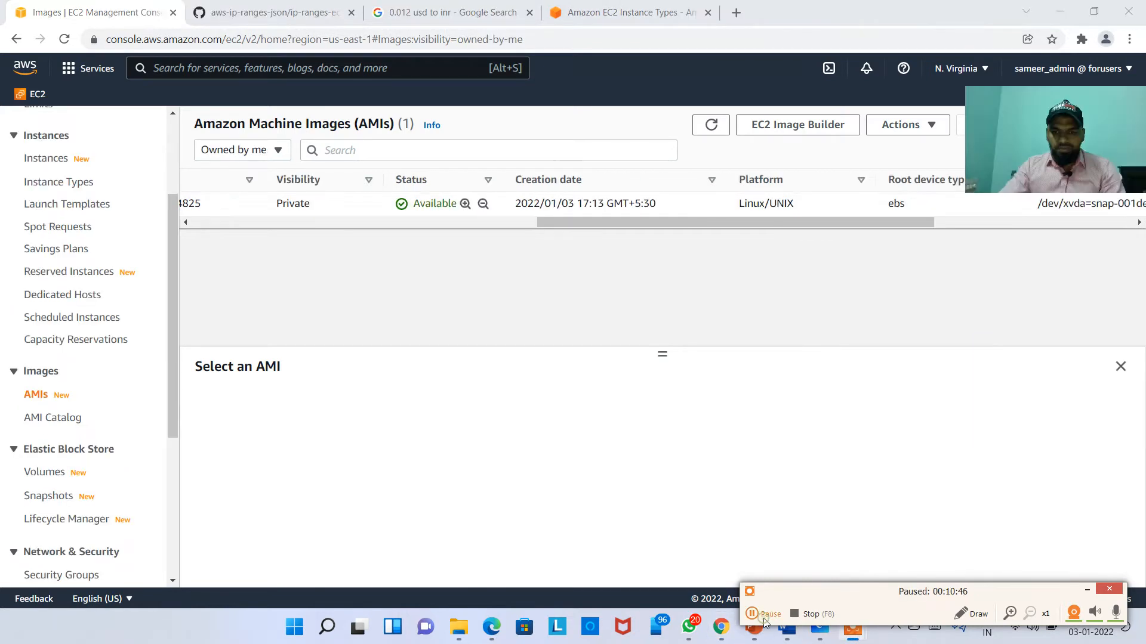
{"action": "left_click", "coordinate": [764, 615]}
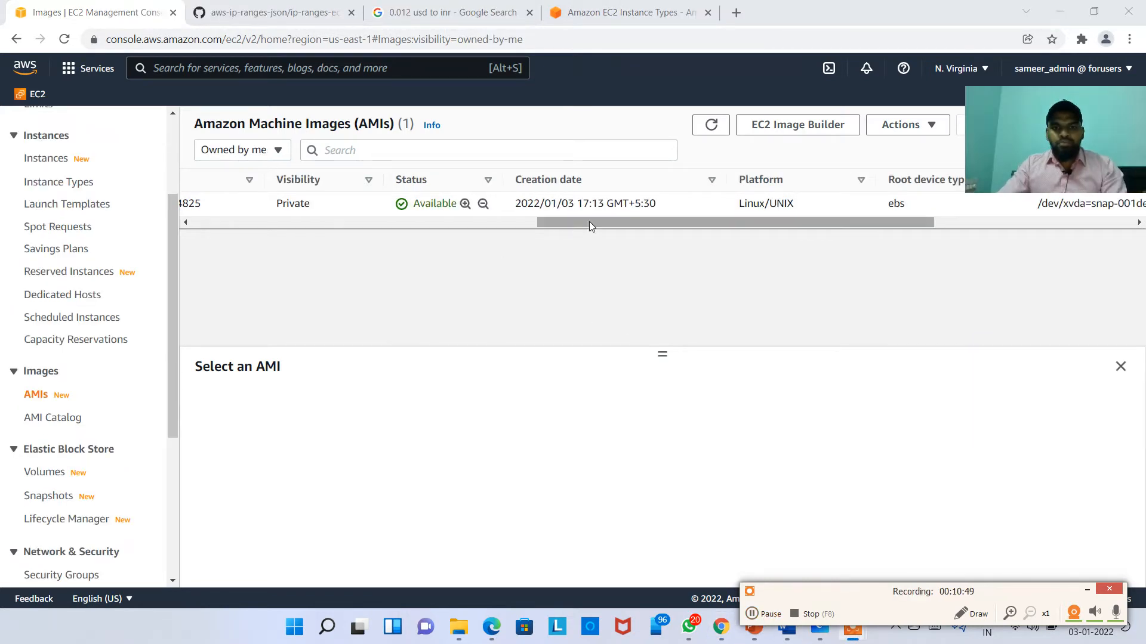
{"action": "left_click_drag", "start_coordinate": [589, 220], "coordinate": [209, 235]}
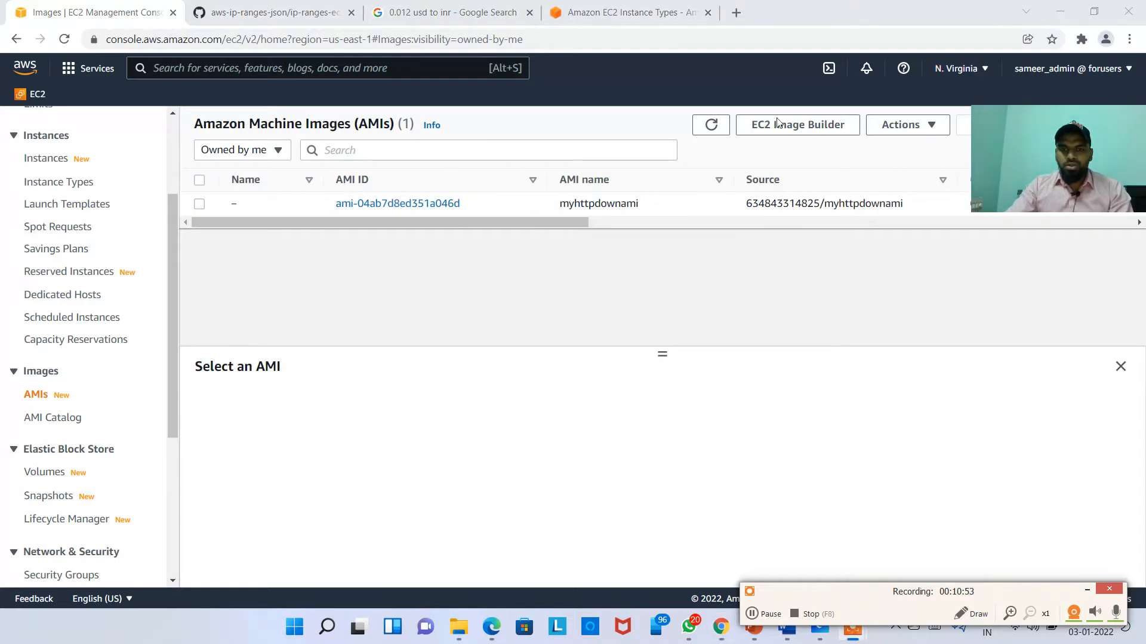
{"action": "left_click", "coordinate": [652, 203]}
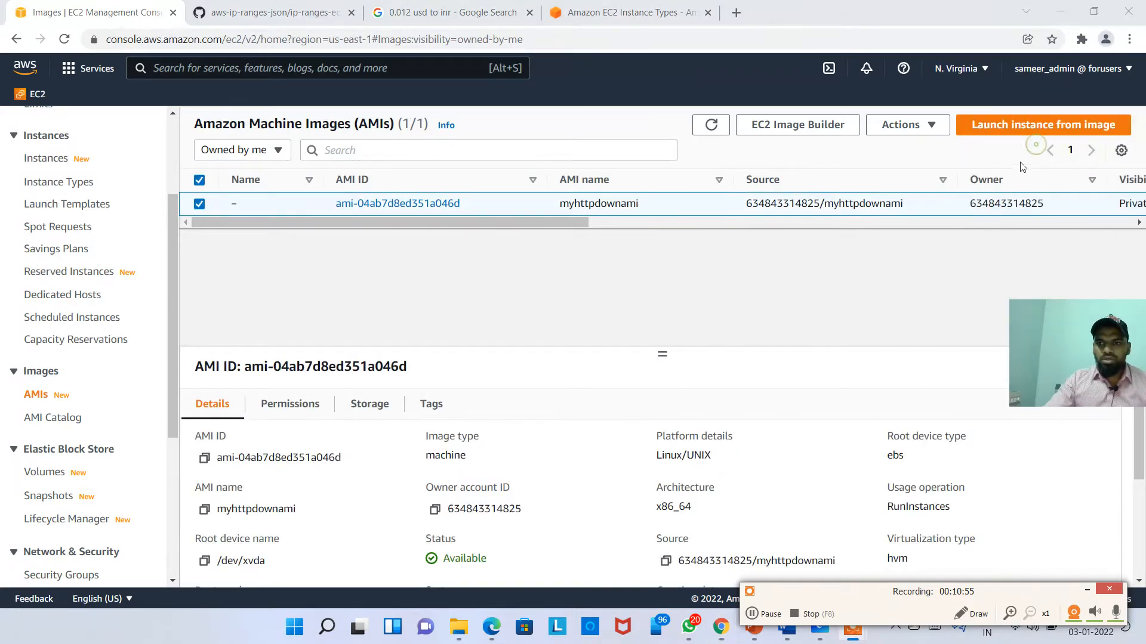
{"action": "left_click", "coordinate": [1032, 125]}
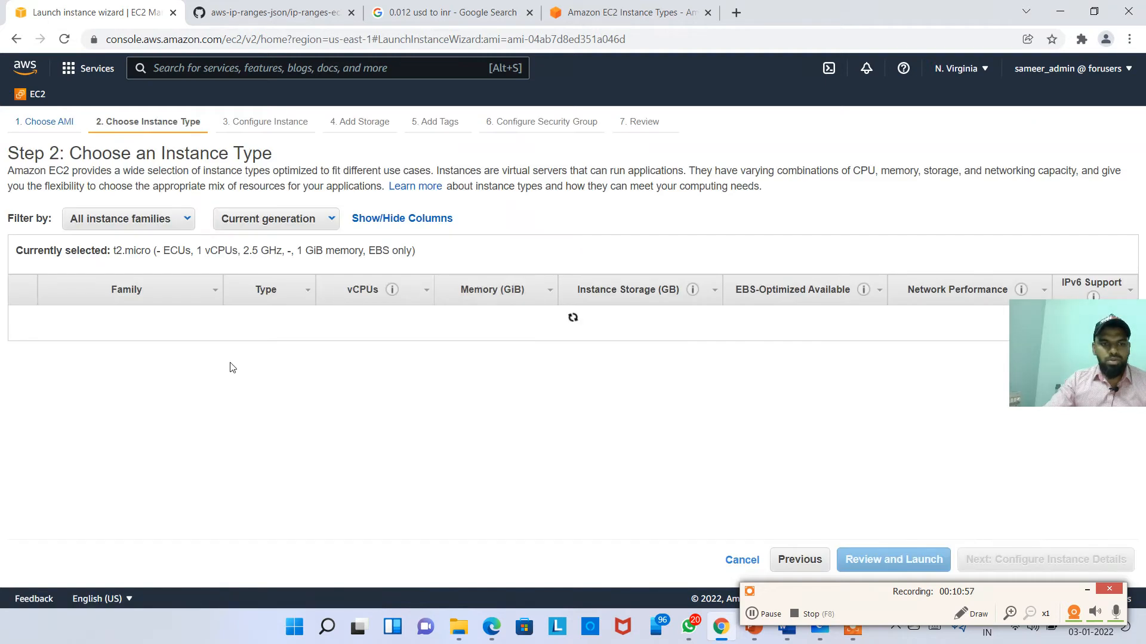
Step: Keep t2.micro with the default instance details and storage
{"action": "left_click_drag", "start_coordinate": [1040, 321], "coordinate": [932, 159]}
{"action": "left_click", "coordinate": [1046, 560]}
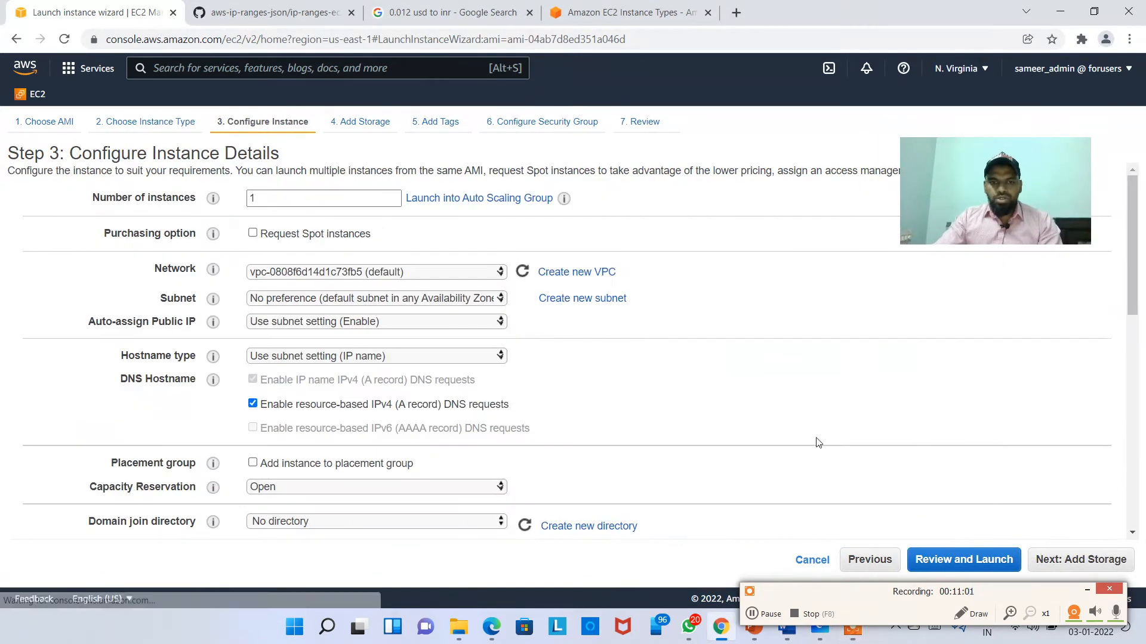
{"action": "scroll", "coordinate": [734, 456], "scroll_direction": "down", "scroll_amount": 10}
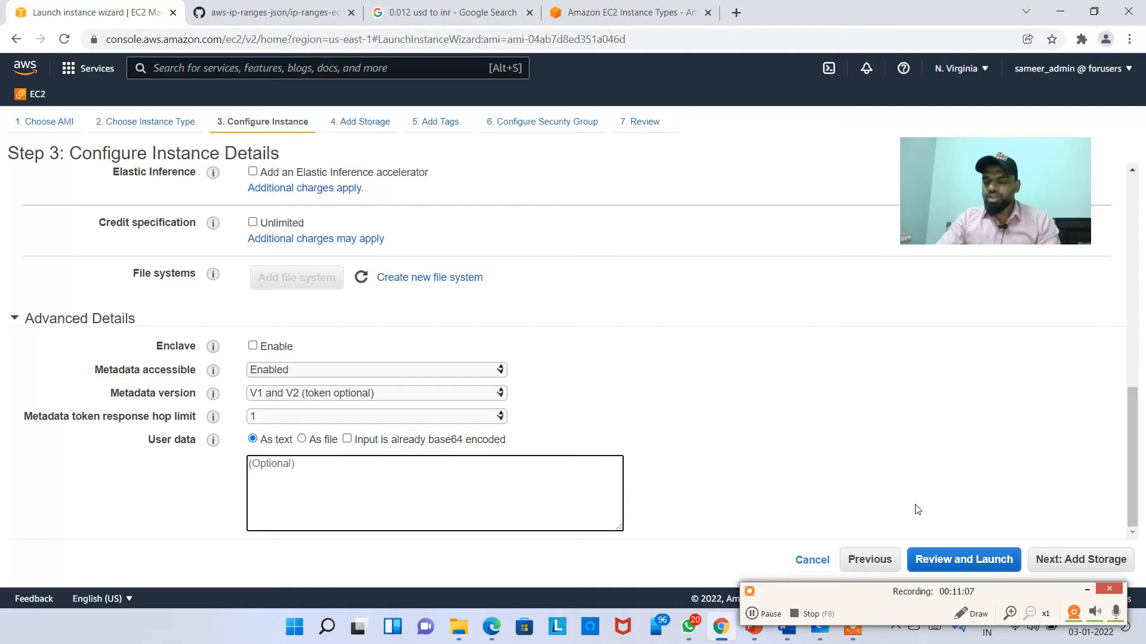
{"action": "left_click", "coordinate": [1038, 564]}
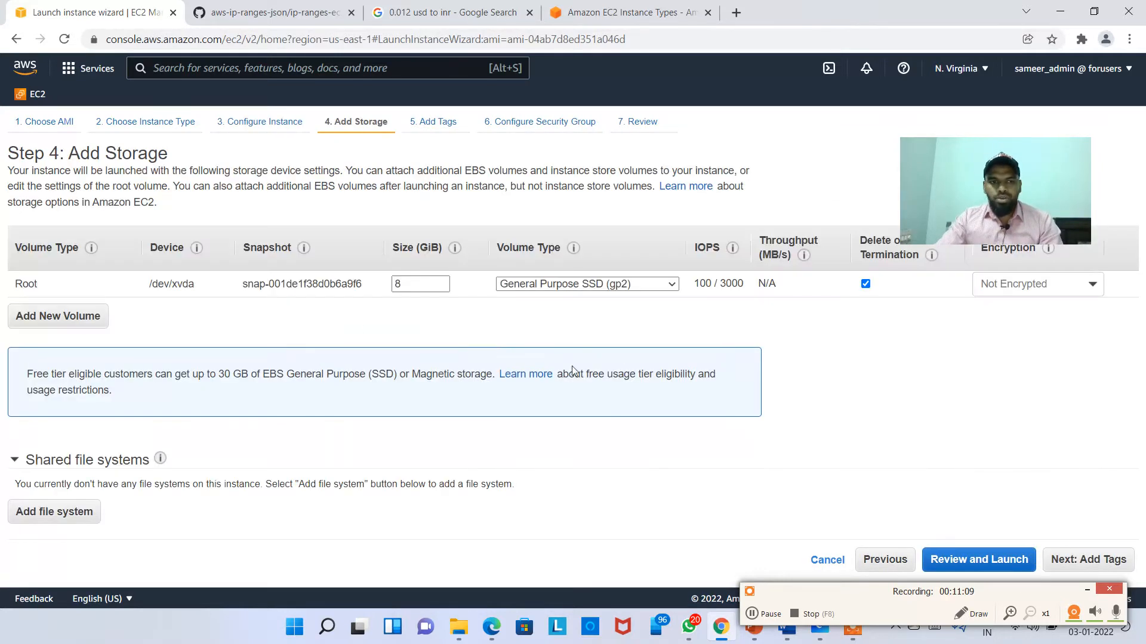
{"action": "left_click", "coordinate": [1086, 559]}
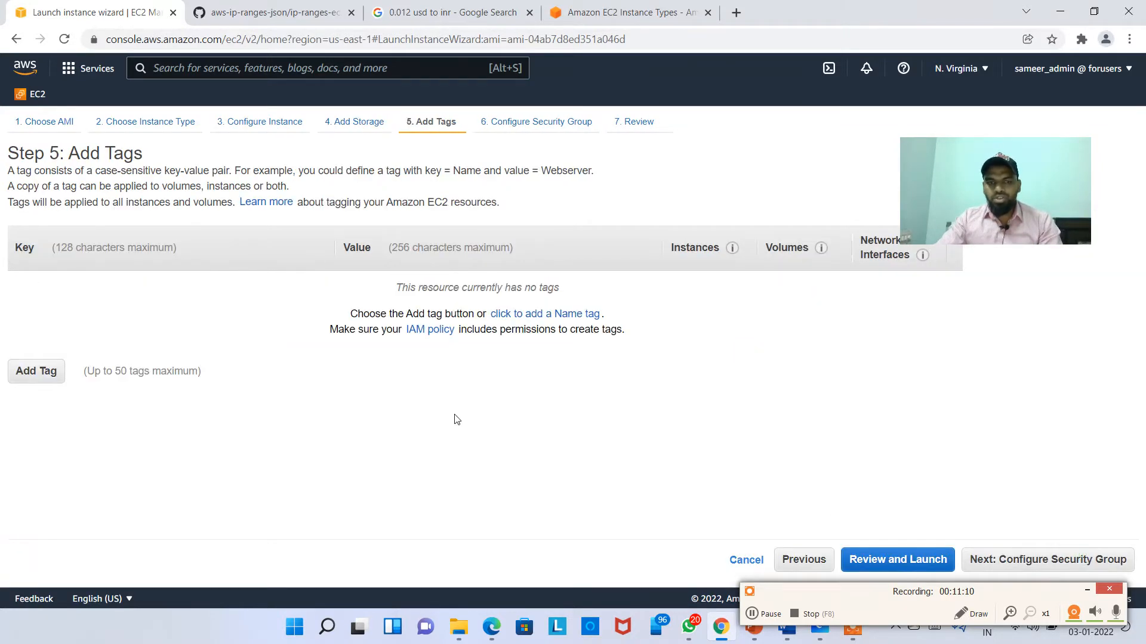
Step: Add a Name tag with value from_custom_ami_copied_from_mumbai
{"action": "left_click", "coordinate": [14, 366]}
{"action": "type", "text": "Name"}
{"action": "key", "text": "Tab"}
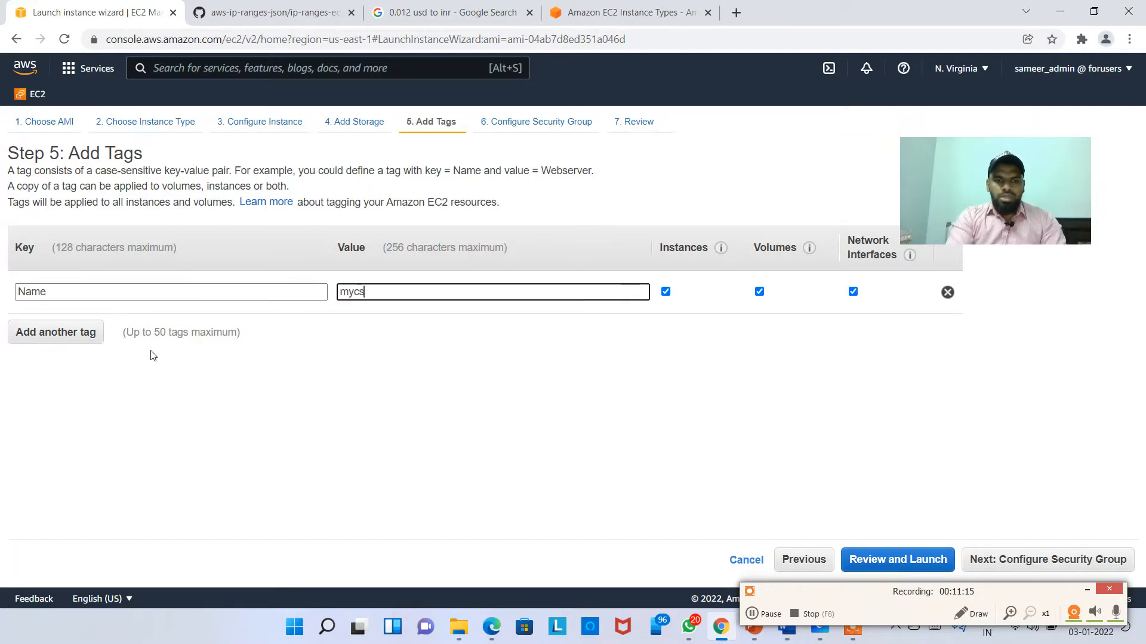
{"action": "key", "text": "BackSpace"}
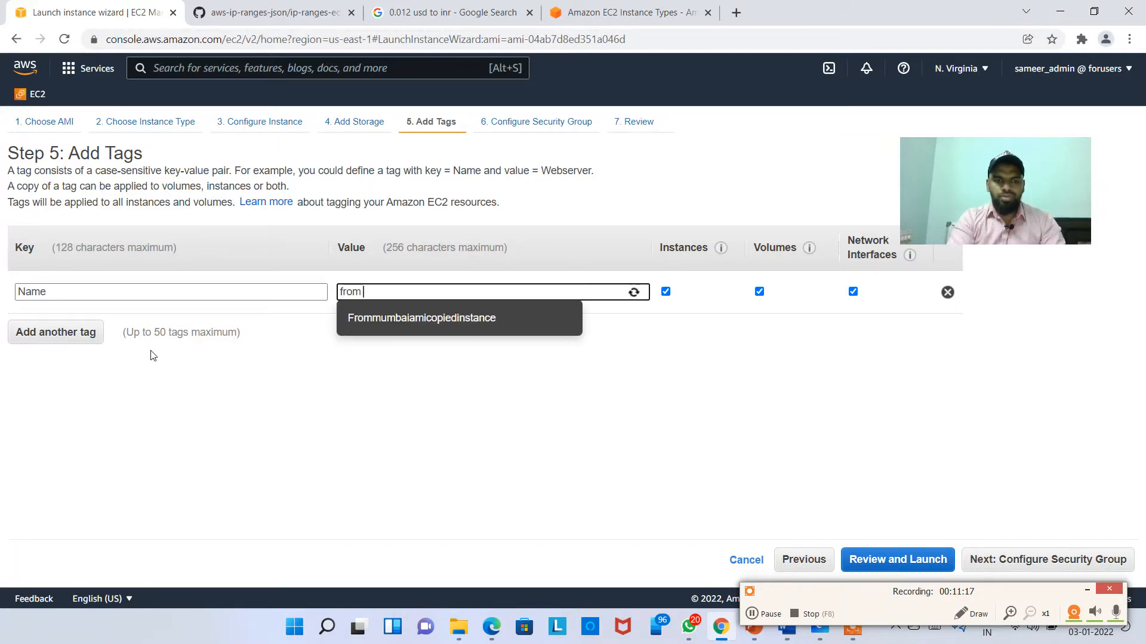
{"action": "type", "text": "from"}
{"action": "key", "text": "BackSpace"}
{"action": "type", "text": "_custom_ami_copied_from_mumbai"}
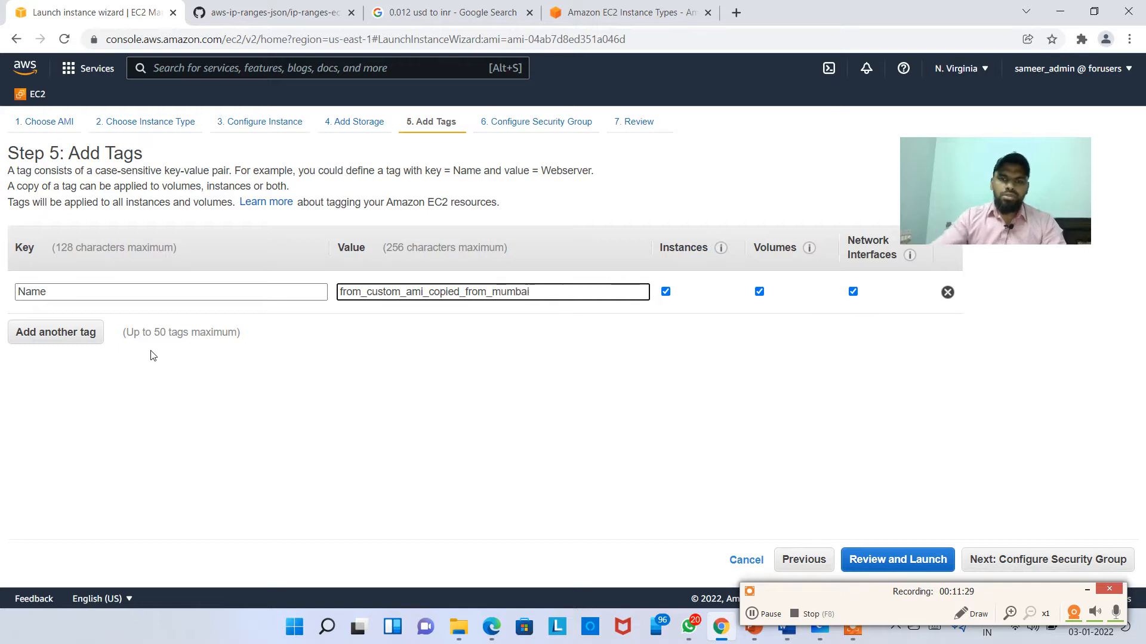
Step: Reuse the existing launch-wizard-1 security group and go to the review step
{"action": "left_click", "coordinate": [1074, 562]}
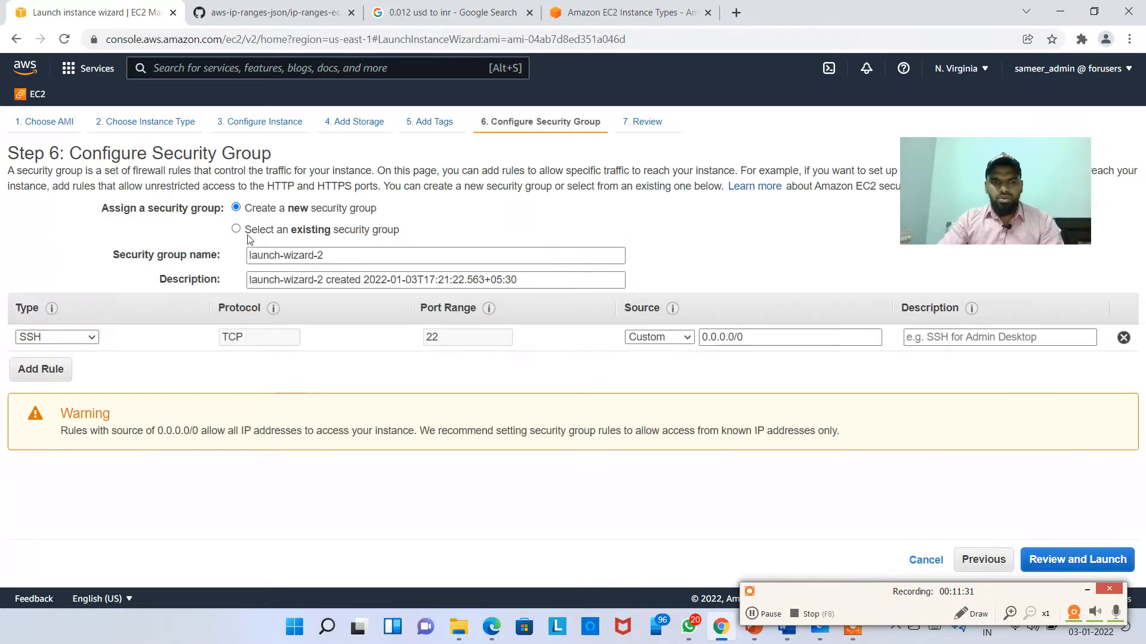
{"action": "left_click", "coordinate": [322, 231]}
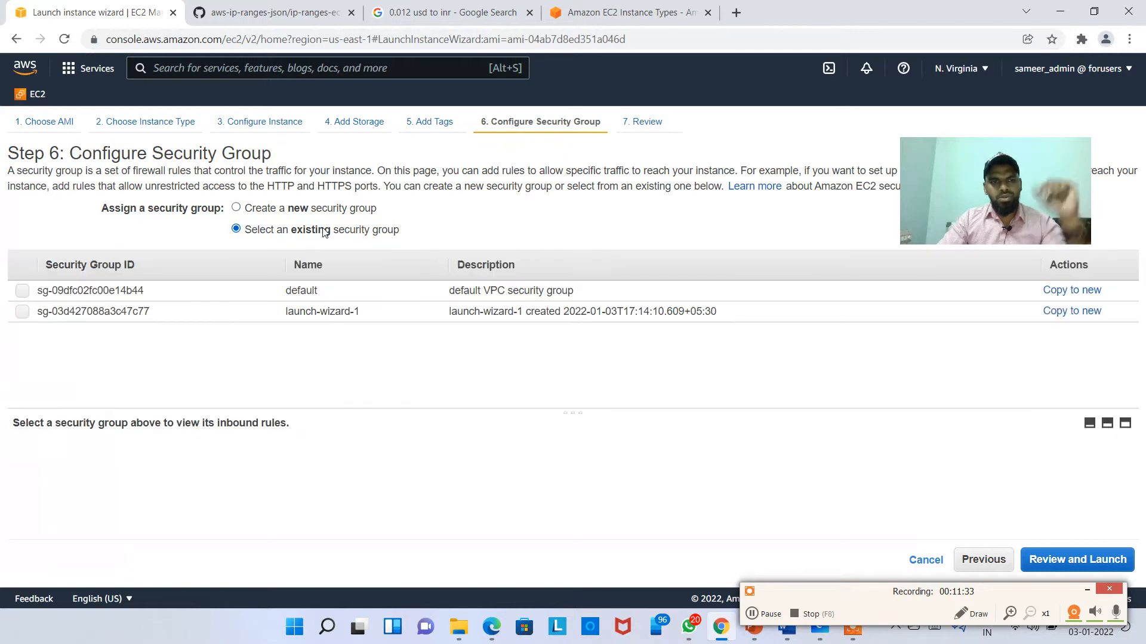
{"action": "left_click", "coordinate": [451, 312]}
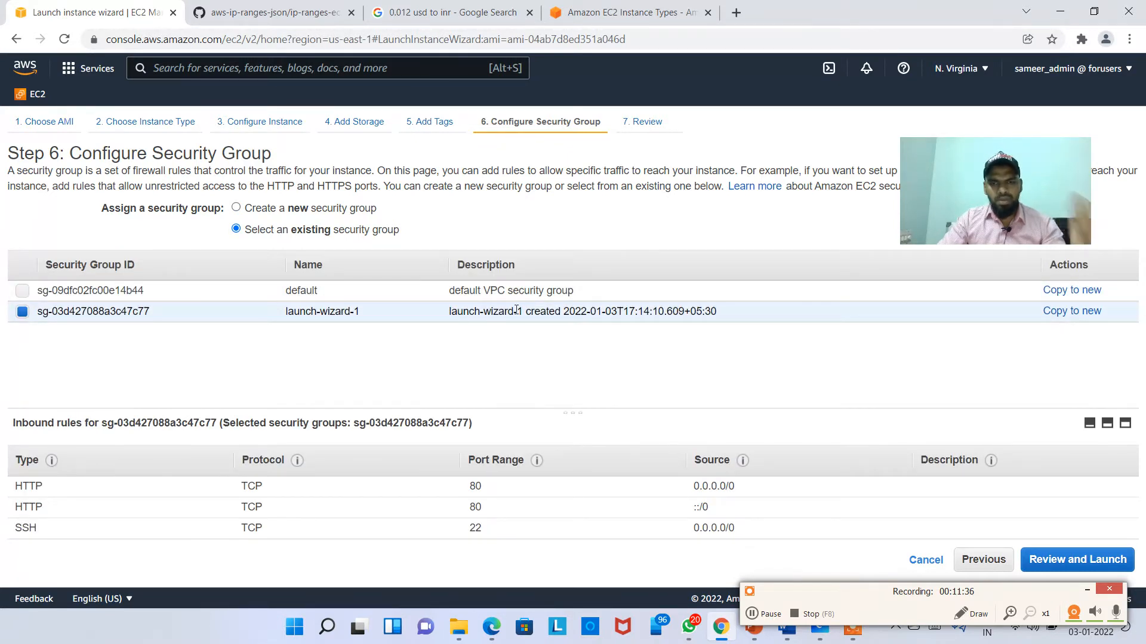
{"action": "left_click", "coordinate": [1086, 558]}
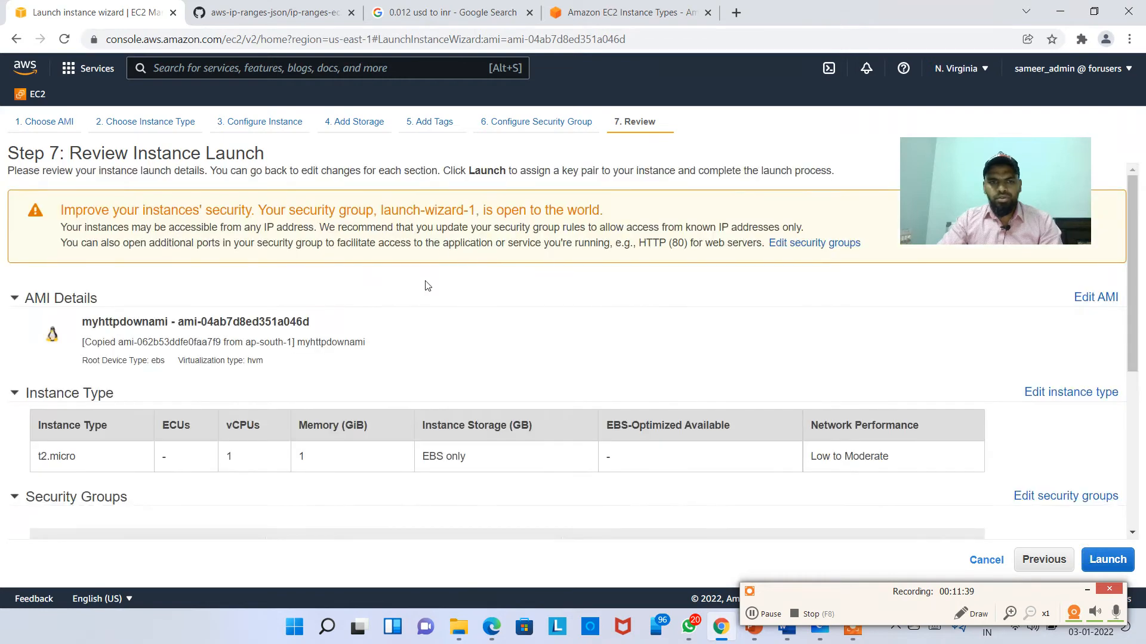
{"action": "scroll", "coordinate": [826, 394], "scroll_direction": "down", "scroll_amount": 2}
Step: Launch the instance without a key pair, acknowledging the warning
{"action": "left_click", "coordinate": [1108, 559]}
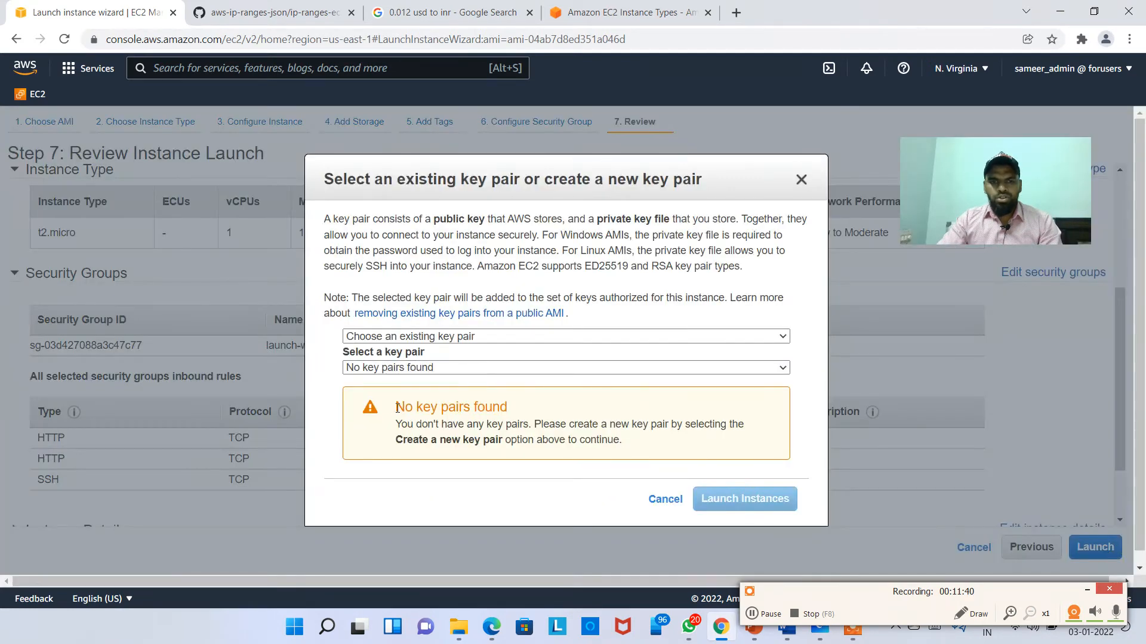
{"action": "left_click", "coordinate": [409, 373]}
{"action": "left_click", "coordinate": [411, 334]}
{"action": "left_click", "coordinate": [412, 336]}
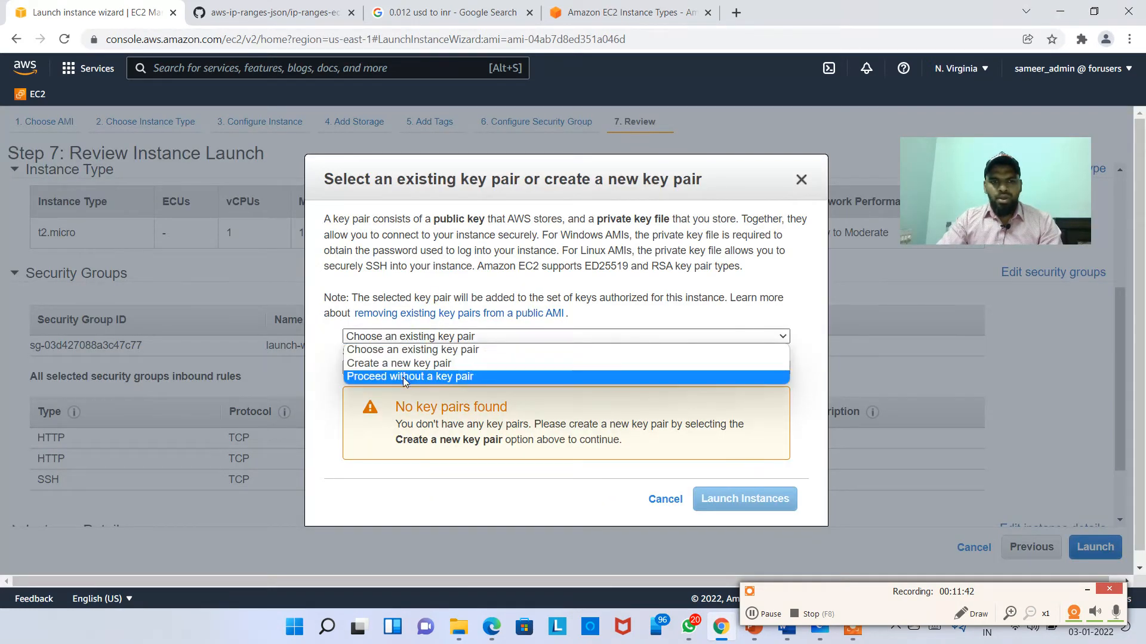
{"action": "left_click", "coordinate": [410, 376]}
{"action": "left_click", "coordinate": [399, 364]}
{"action": "left_click", "coordinate": [746, 424]}
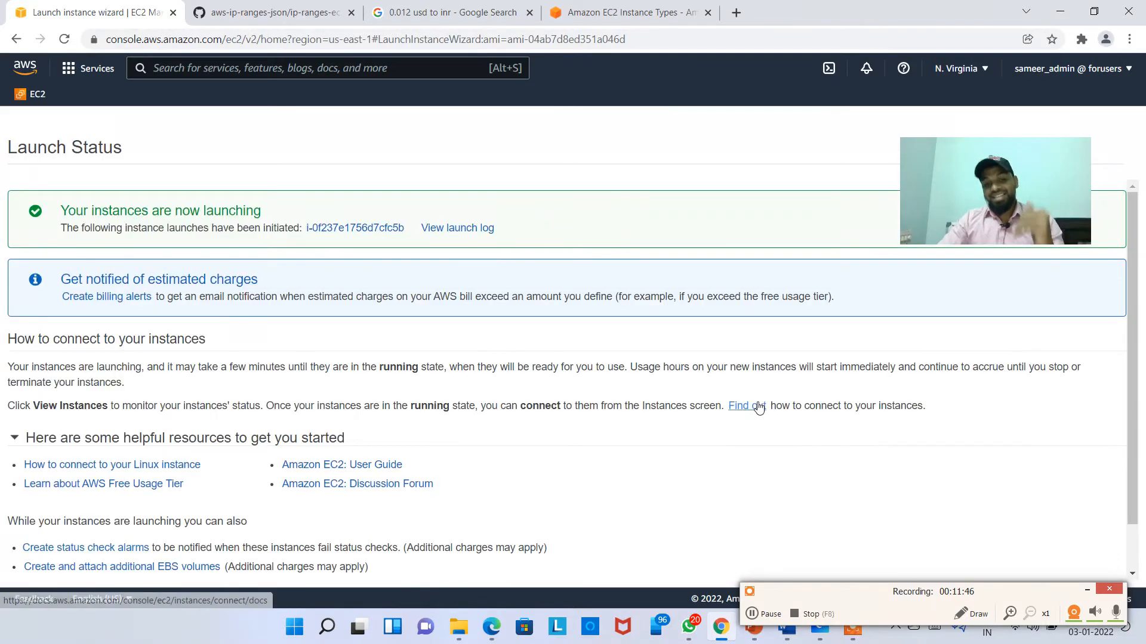
Step: Select the from_custom_ami_copied_from_mumbai instance and review its system and instance status checks
{"action": "left_click", "coordinate": [392, 227]}
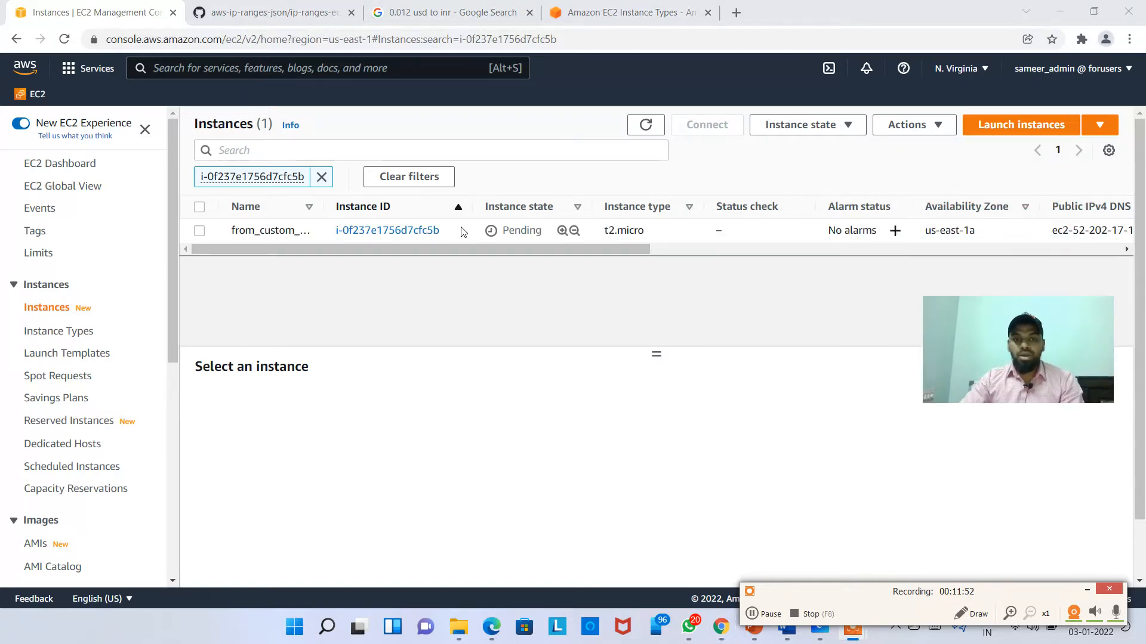
{"action": "left_click", "coordinate": [460, 231]}
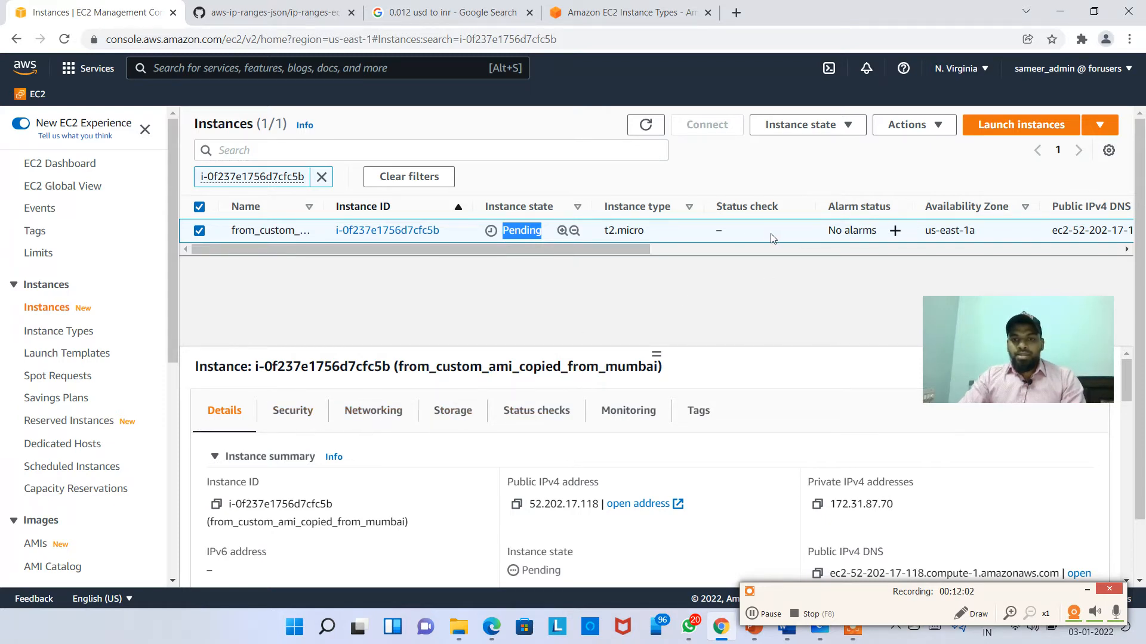
{"action": "left_click", "coordinate": [750, 224]}
{"action": "left_click", "coordinate": [533, 417]}
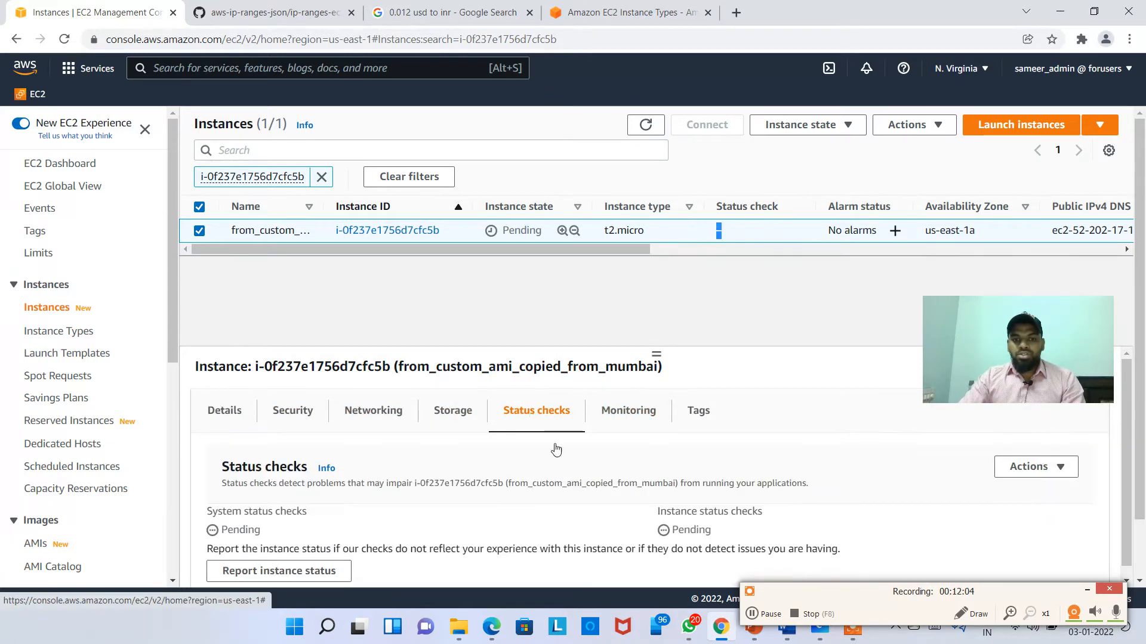
{"action": "scroll", "coordinate": [345, 524], "scroll_direction": "down", "scroll_amount": 1}
{"action": "left_click_drag", "start_coordinate": [219, 505], "coordinate": [494, 514]}
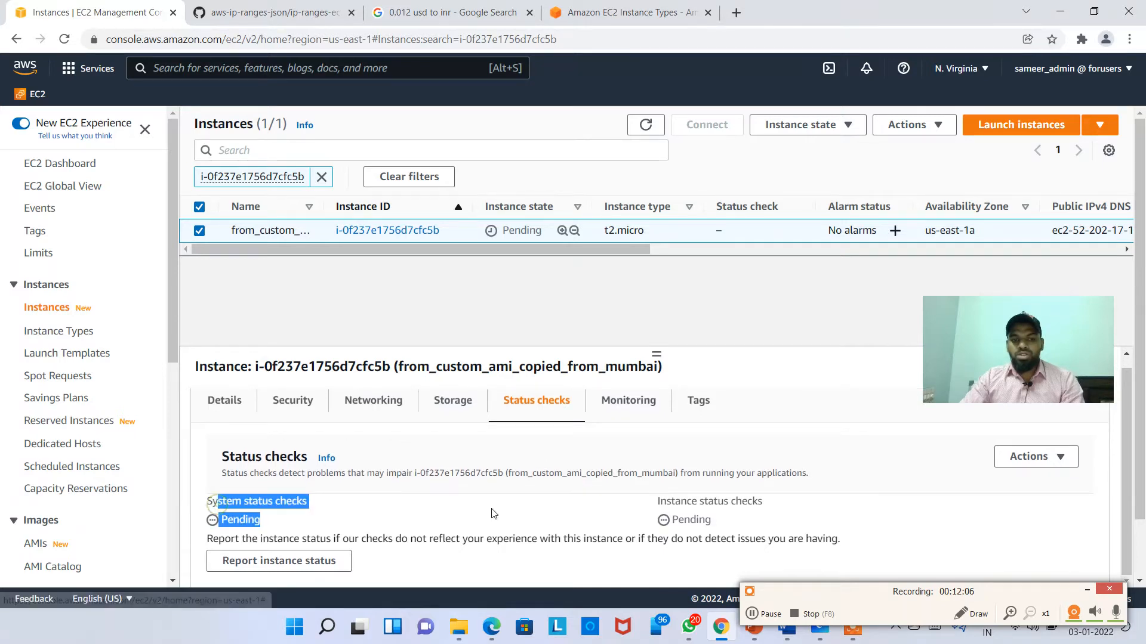
{"action": "left_click_drag", "start_coordinate": [660, 501], "coordinate": [845, 509]}
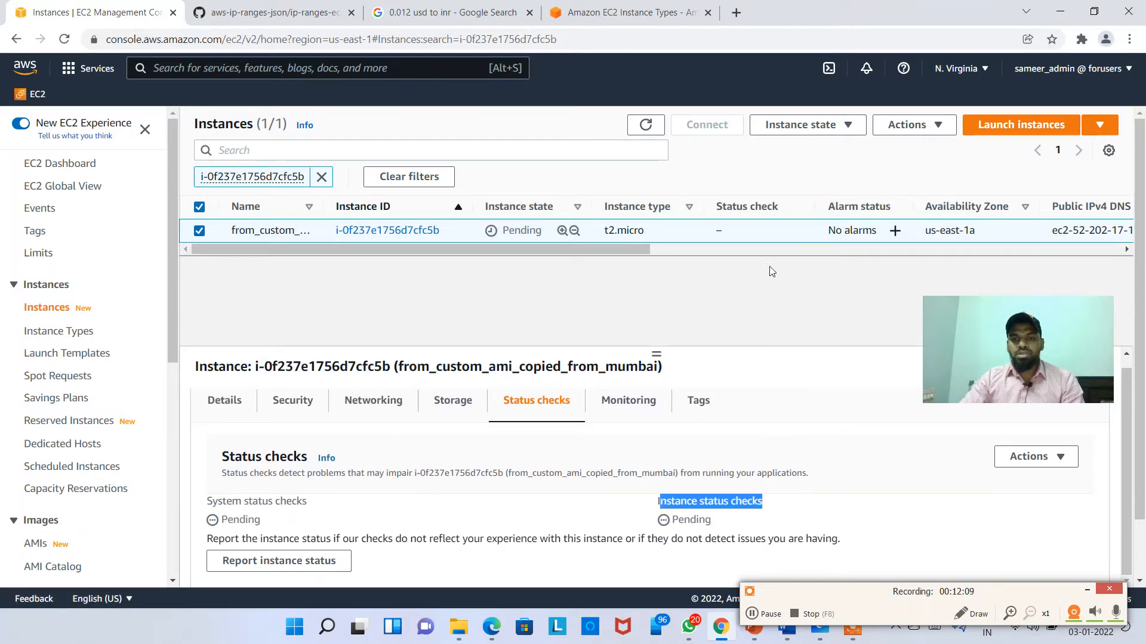
Step: Refresh the instance list until the instance is Running, then open its details for the public IPv4 address
{"action": "left_click", "coordinate": [660, 132]}
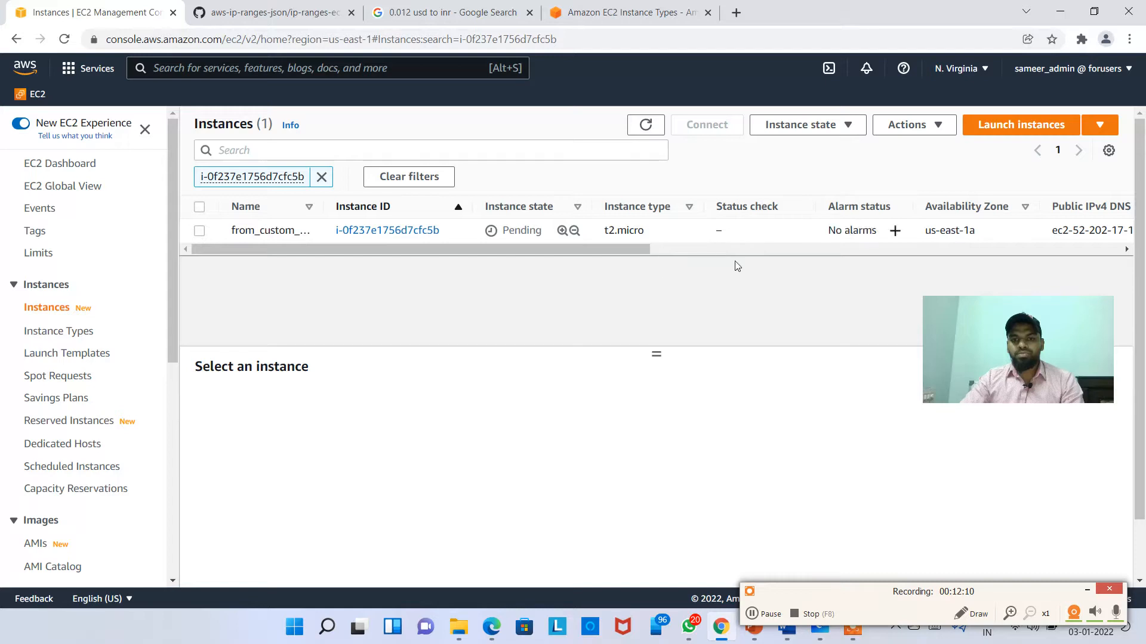
{"action": "left_click", "coordinate": [643, 133]}
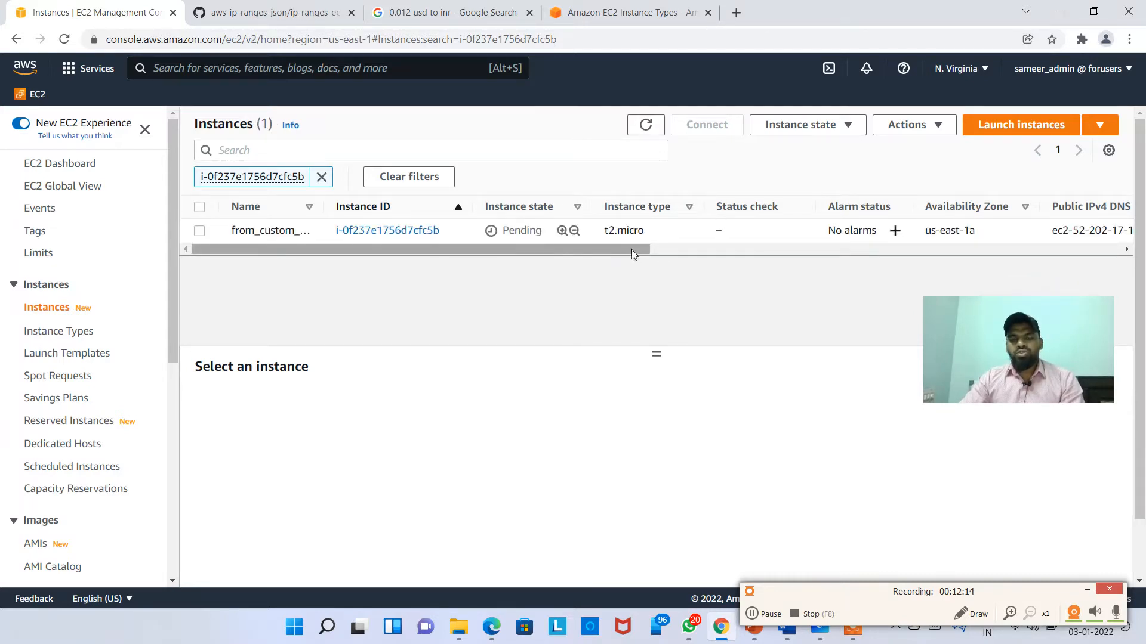
{"action": "left_click_drag", "start_coordinate": [1024, 358], "coordinate": [1010, 338]}
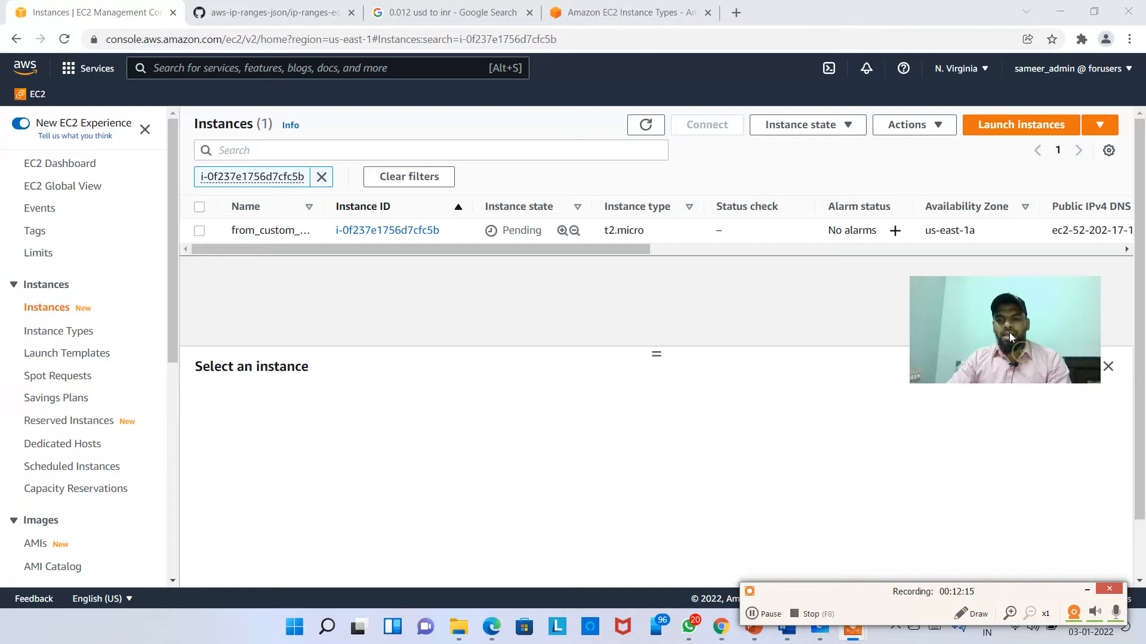
{"action": "left_click", "coordinate": [770, 615]}
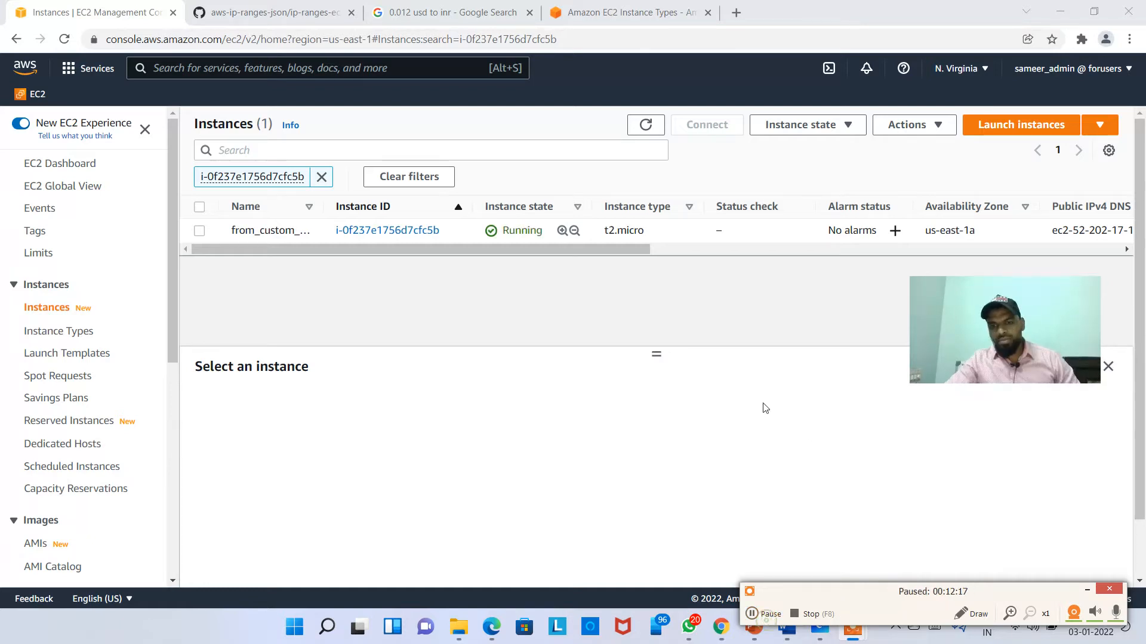
{"action": "left_click", "coordinate": [634, 129]}
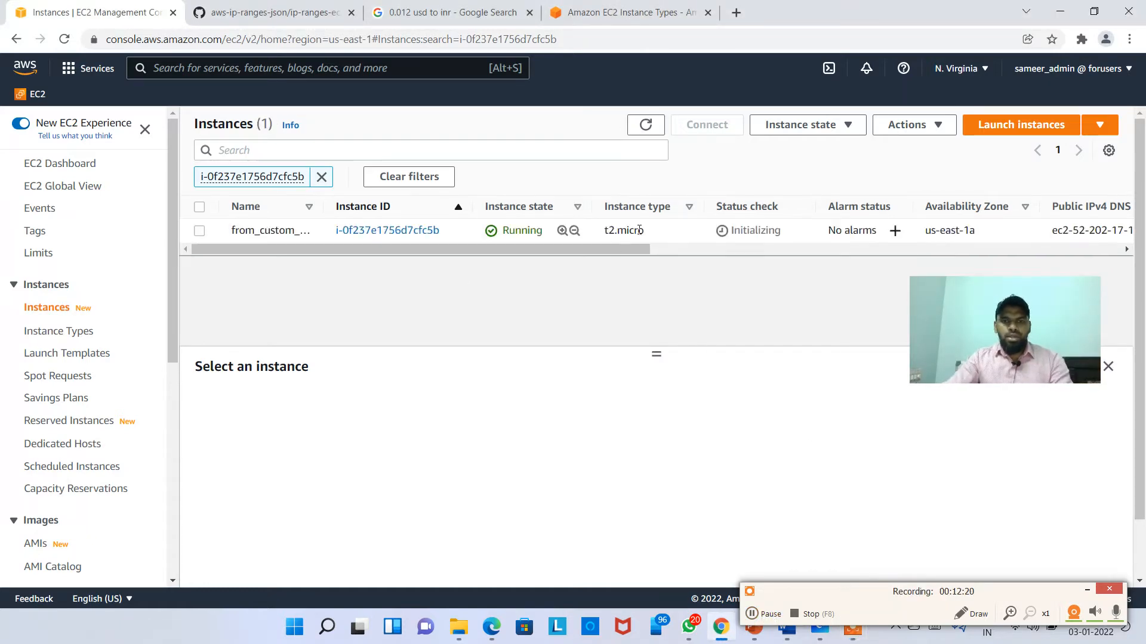
{"action": "left_click", "coordinate": [638, 230]}
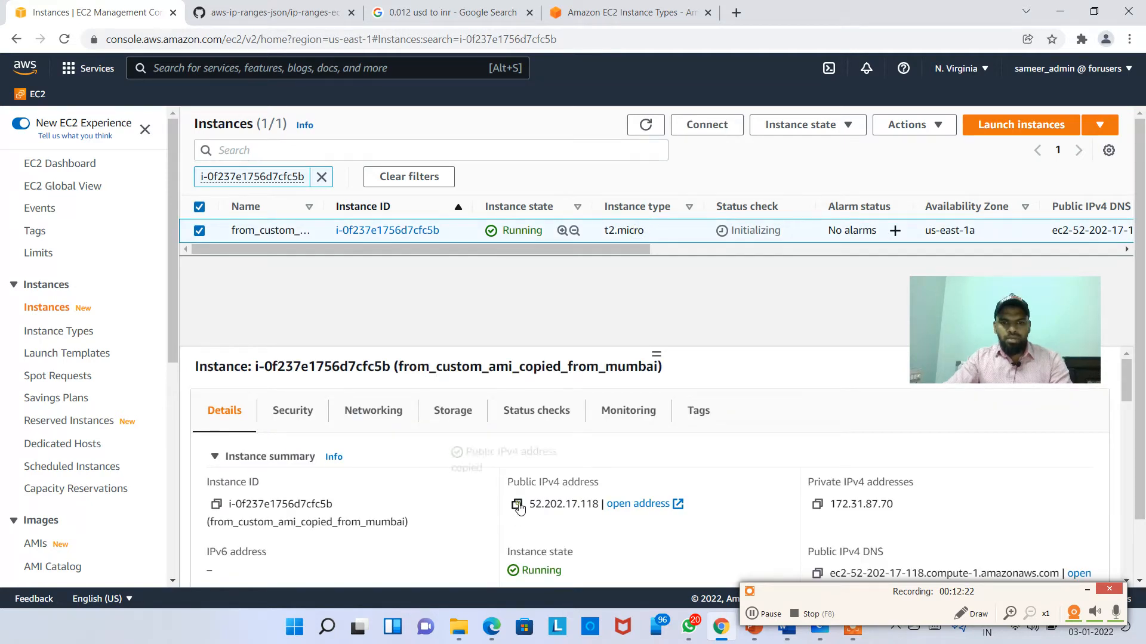
Step: Load 52.202.17.118 in a new tab to see Hello AWS Engineers, then return to EC2 Instances
{"action": "left_click", "coordinate": [737, 17]}
{"action": "type", "text": "52.202.17.118"}
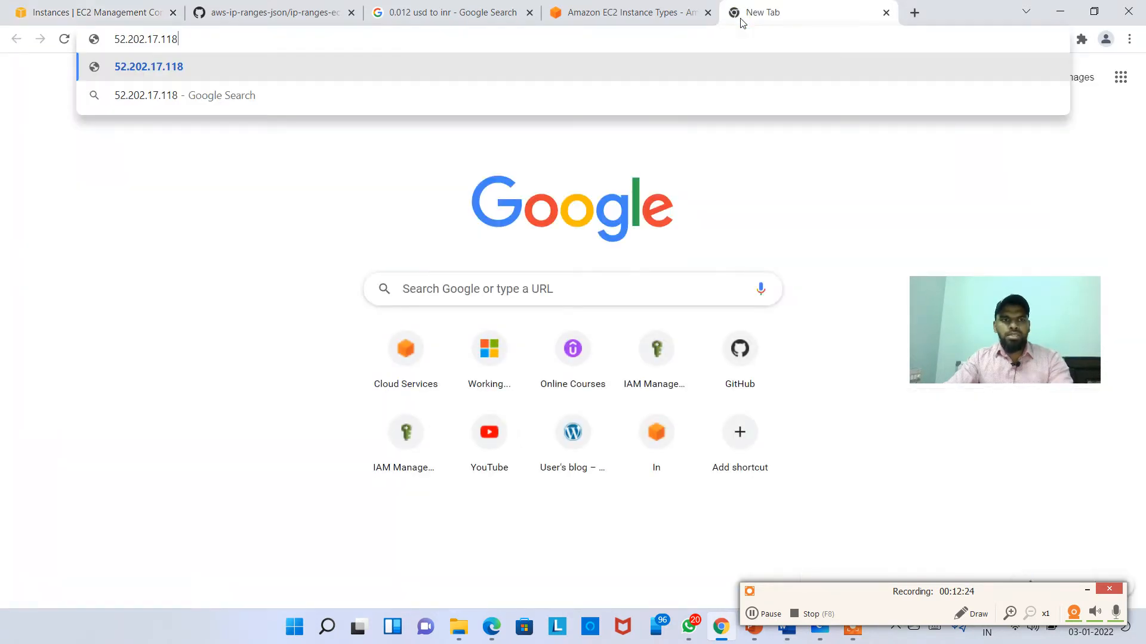
{"action": "key", "text": "Return"}
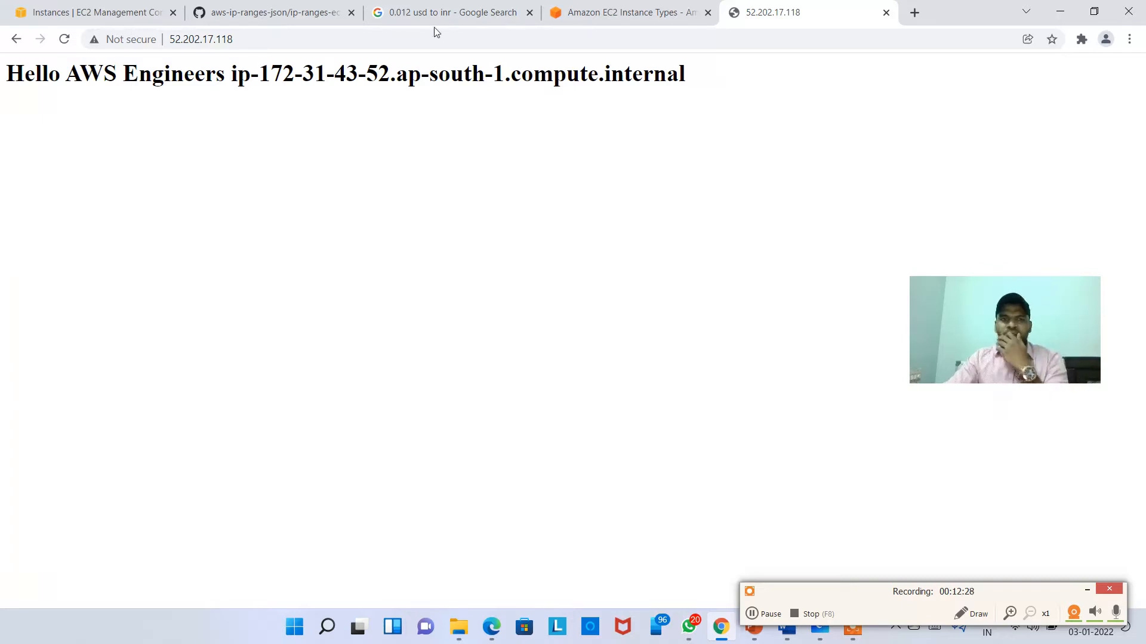
{"action": "left_click", "coordinate": [179, 21]}
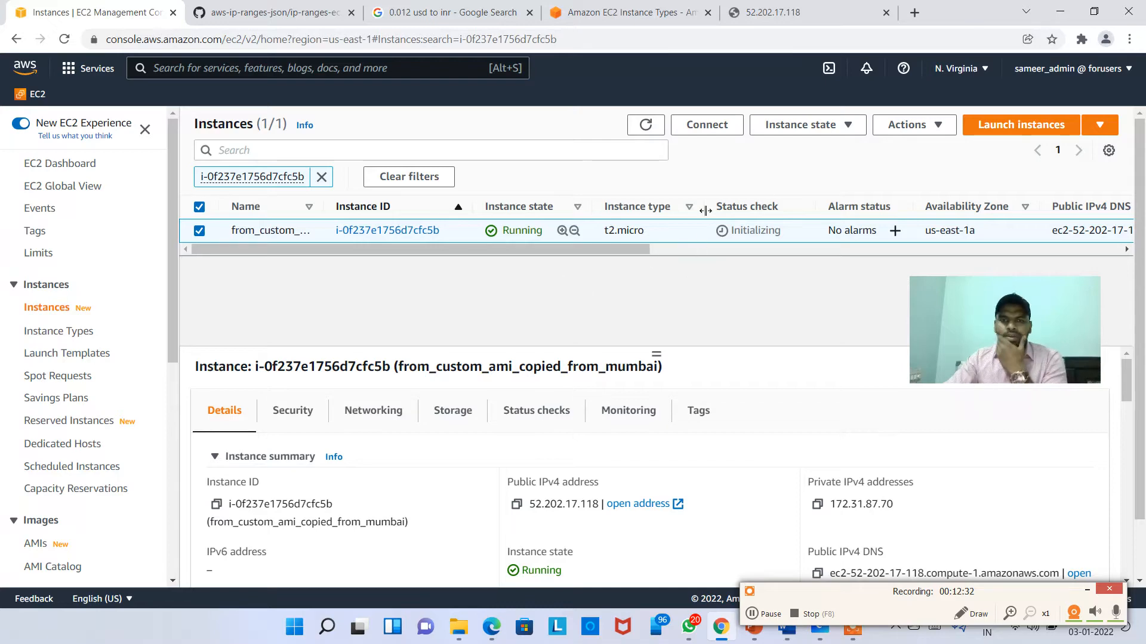
Step: Terminate the from_custom_ami_copied_from_mumbai instance
{"action": "right_click", "coordinate": [691, 228]}
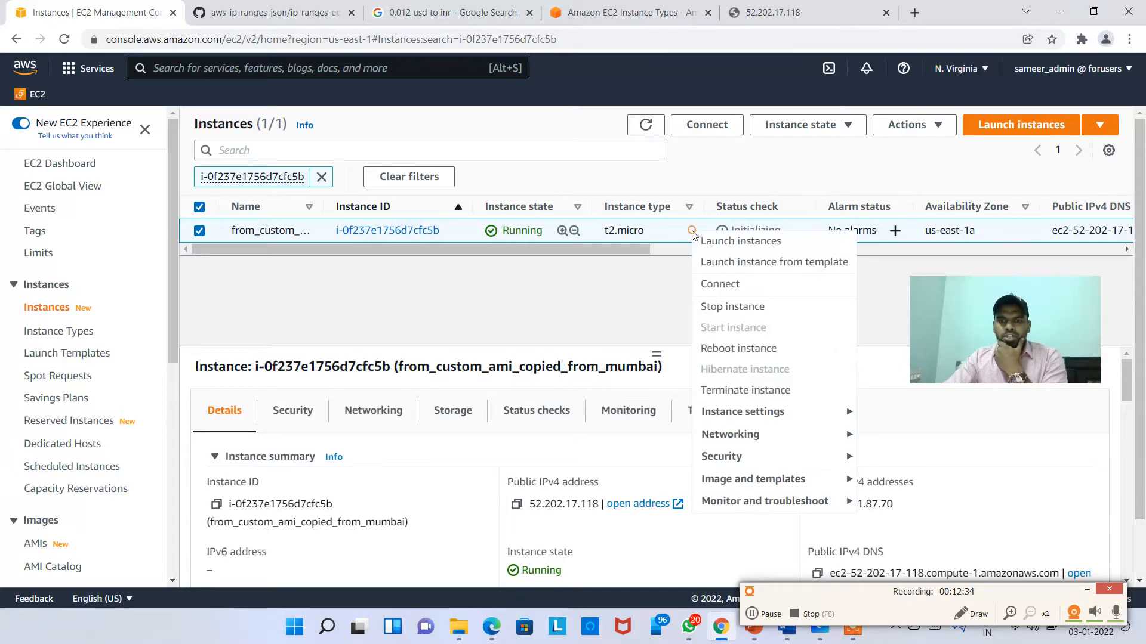
{"action": "left_click", "coordinate": [835, 387]}
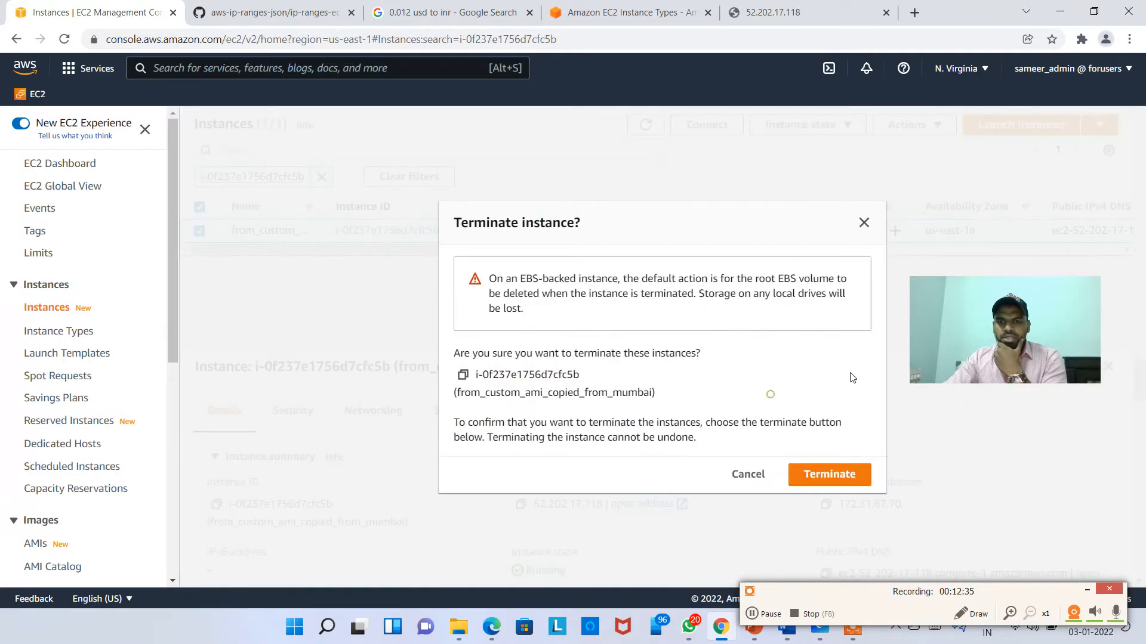
{"action": "left_click", "coordinate": [829, 477]}
Step: Deregister the copied AMI ami-04ab7d8ed351a046d from the N. Virginia AMIs list
{"action": "left_click", "coordinate": [973, 71]}
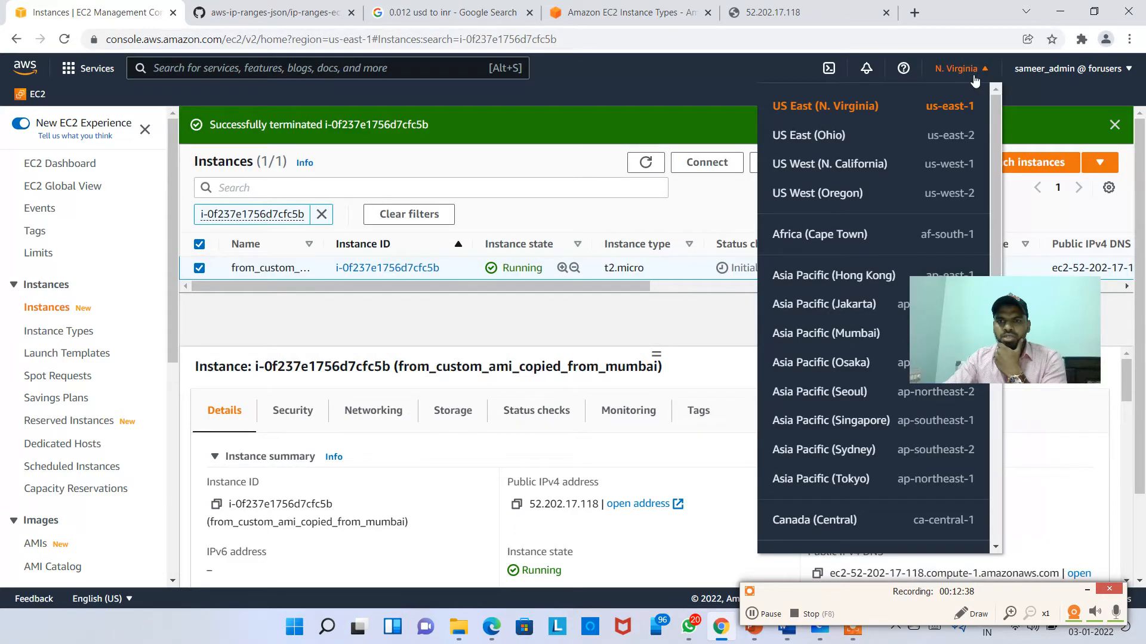
{"action": "left_click", "coordinate": [974, 79]}
{"action": "scroll", "coordinate": [66, 489], "scroll_direction": "down", "scroll_amount": 3}
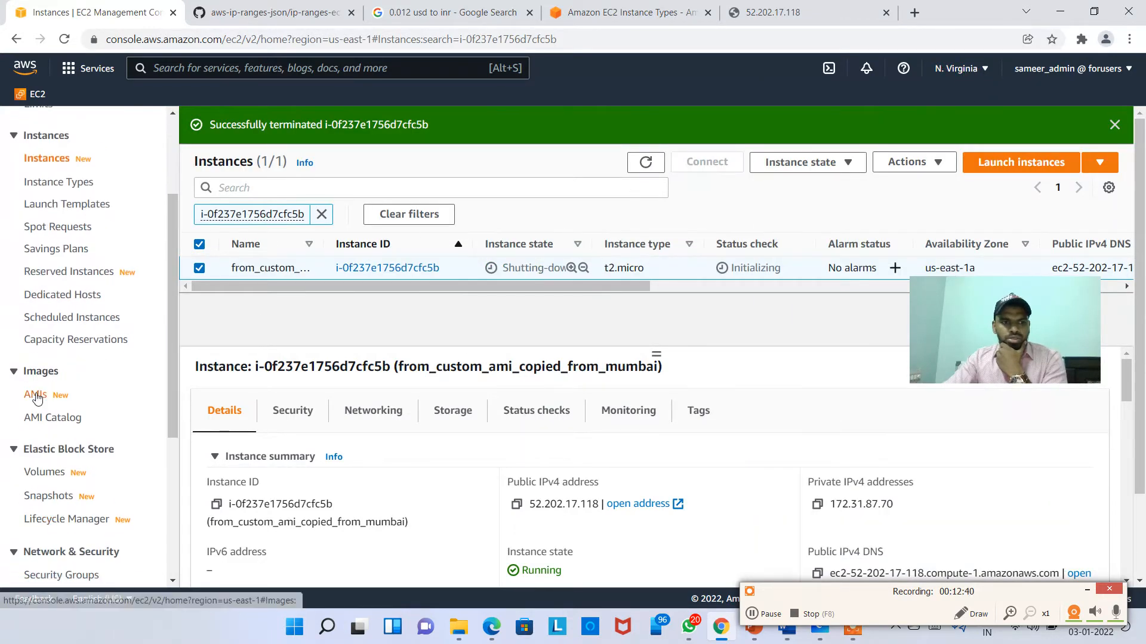
{"action": "left_click", "coordinate": [37, 398]}
{"action": "right_click", "coordinate": [502, 205]}
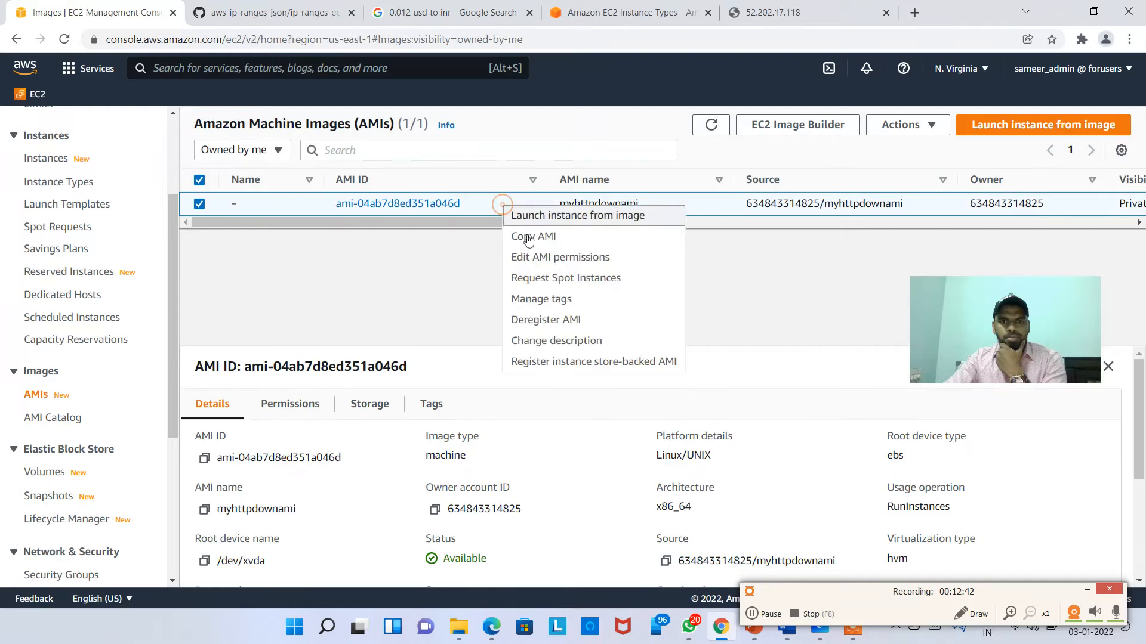
{"action": "left_click", "coordinate": [595, 321]}
{"action": "left_click", "coordinate": [800, 418]}
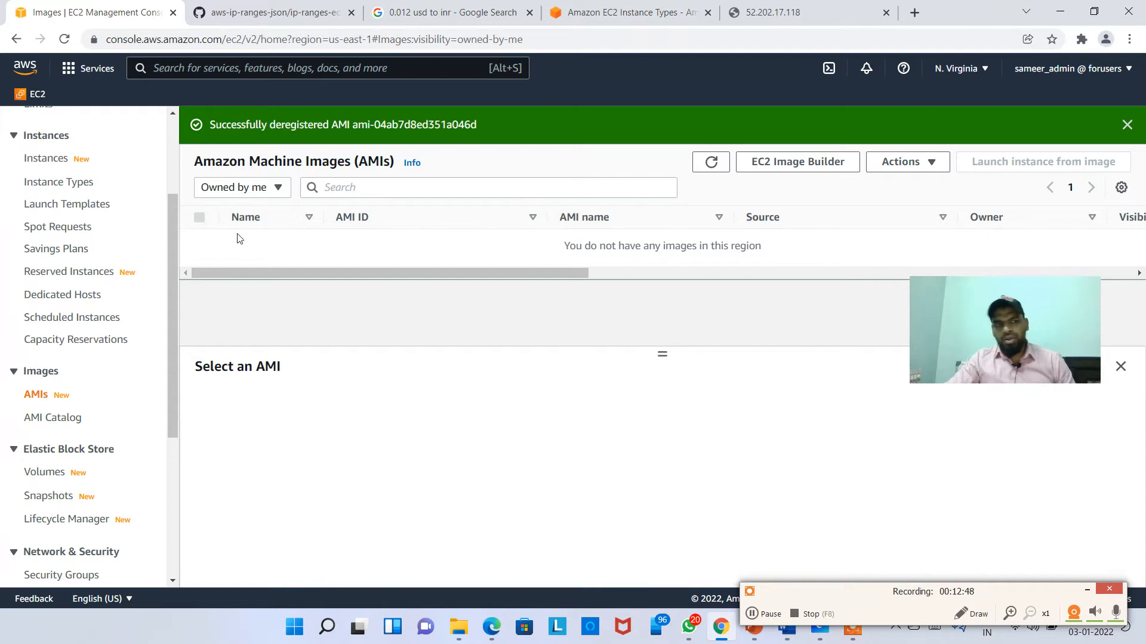
Step: Switch to Asia Pacific (Mumbai) and open Edit AMI permissions for myhttpdownami
{"action": "left_click", "coordinate": [961, 68]}
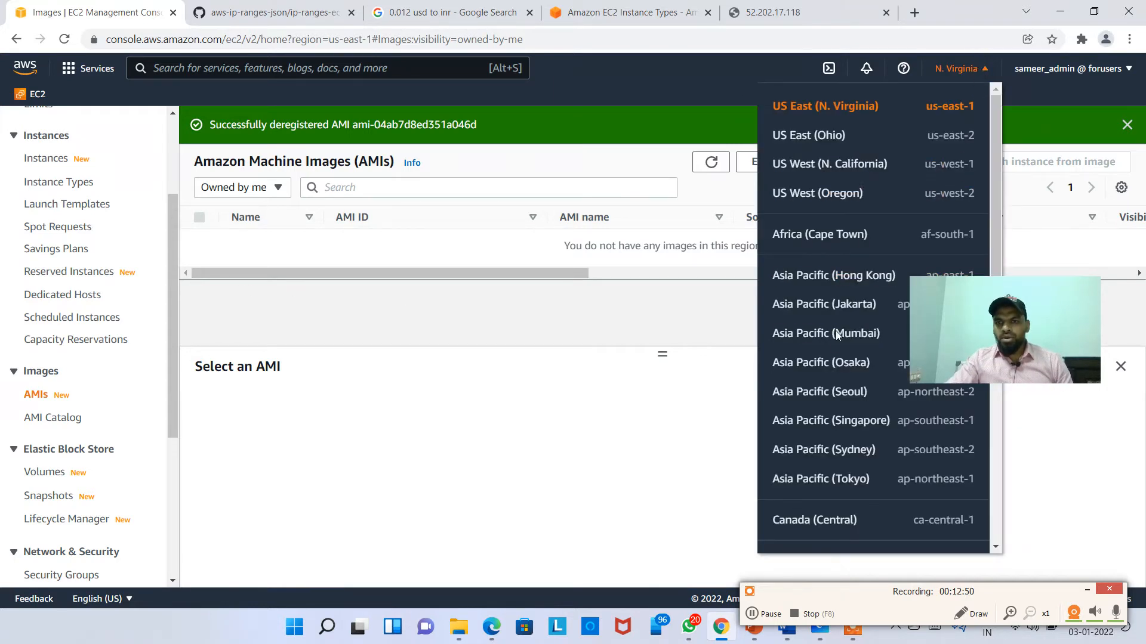
{"action": "left_click", "coordinate": [848, 348]}
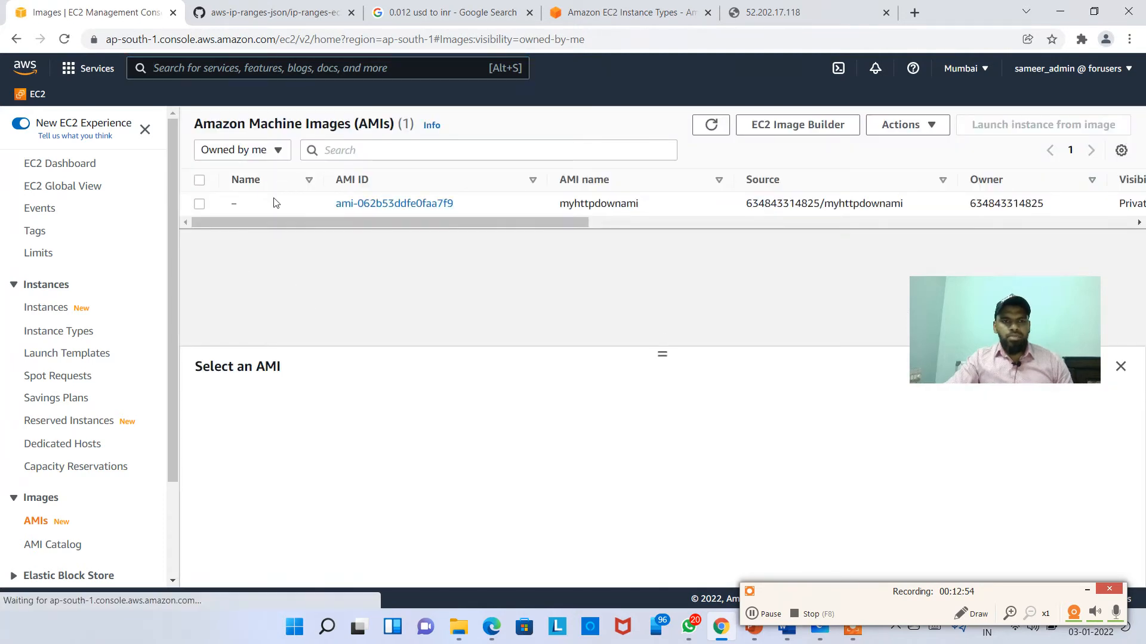
{"action": "left_click", "coordinate": [286, 209]}
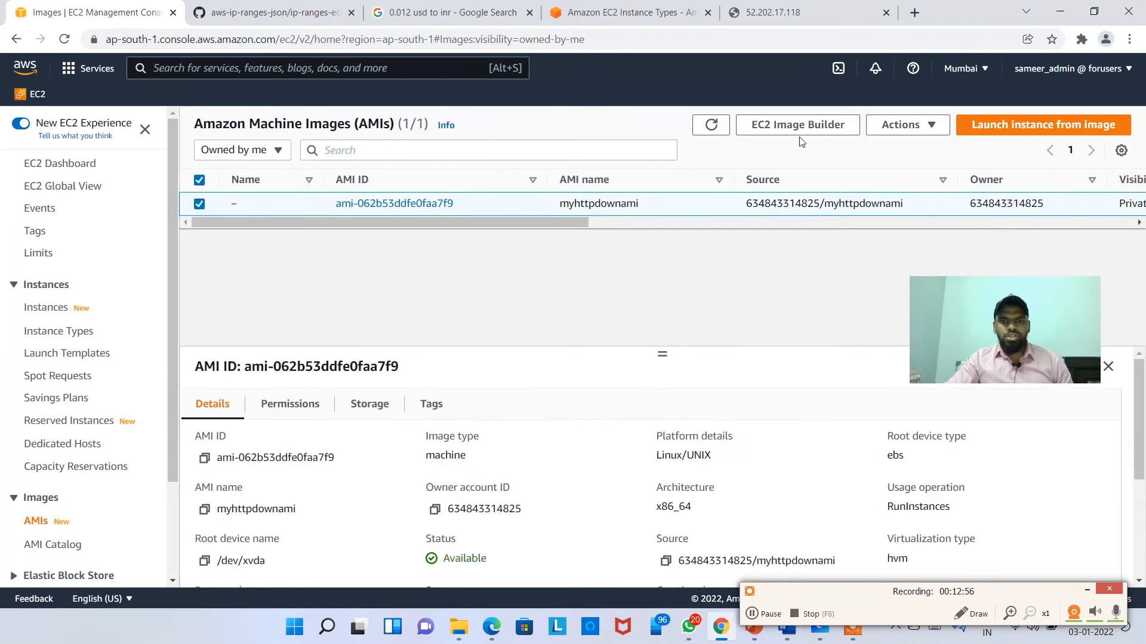
{"action": "left_click", "coordinate": [938, 133]}
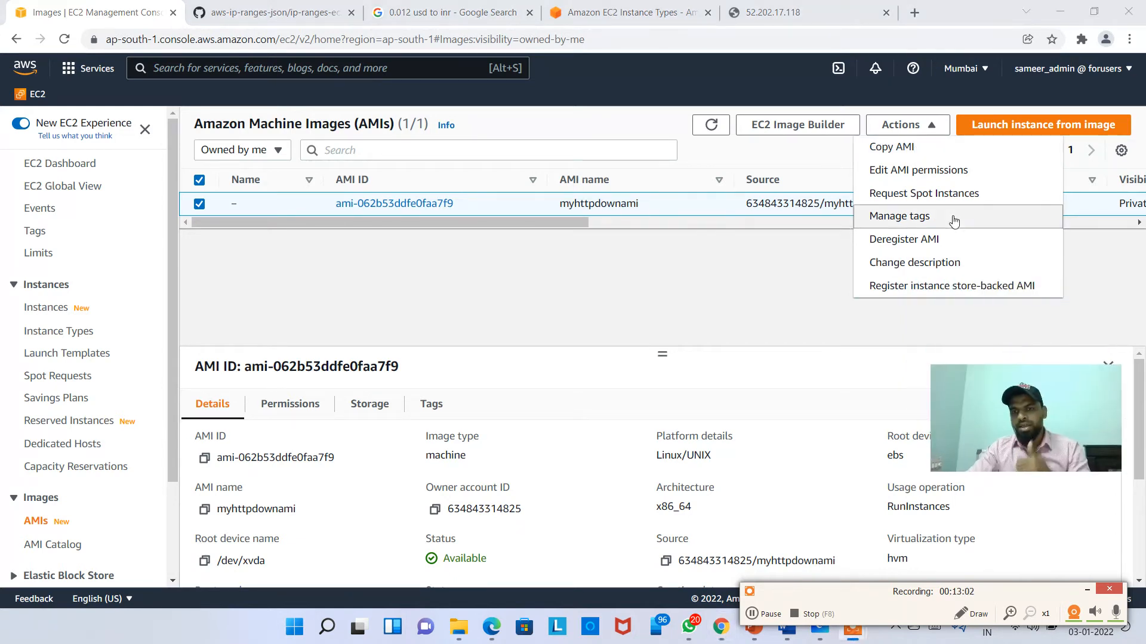
{"action": "left_click", "coordinate": [940, 173]}
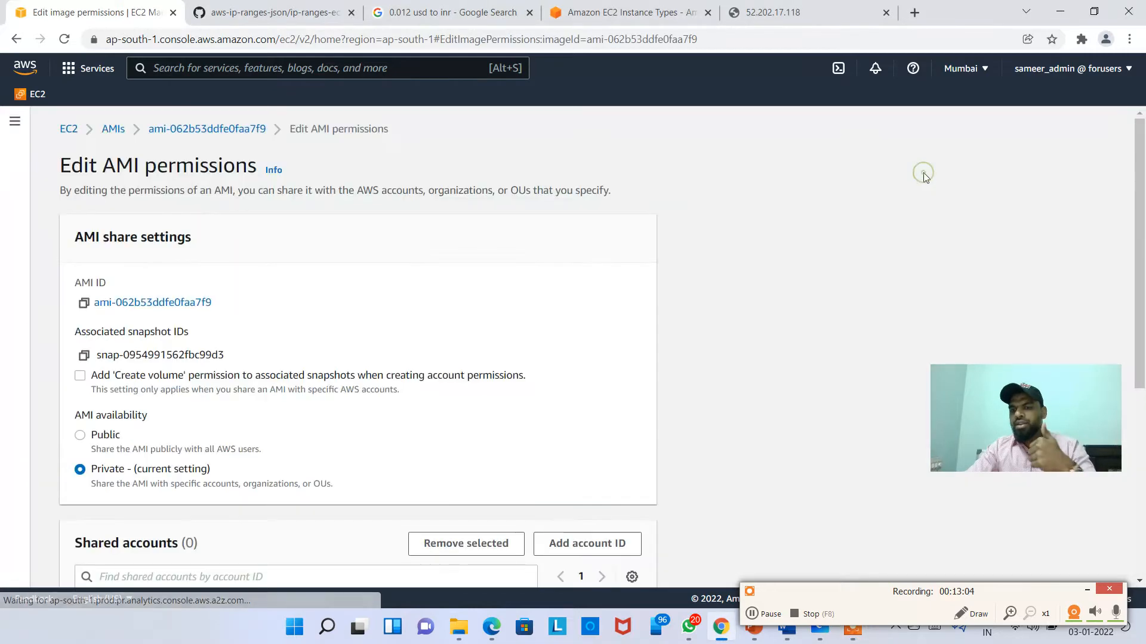
Step: Review the Public option but keep the AMI Private, and check the signed-in account details
{"action": "scroll", "coordinate": [100, 419], "scroll_direction": "down", "scroll_amount": 1}
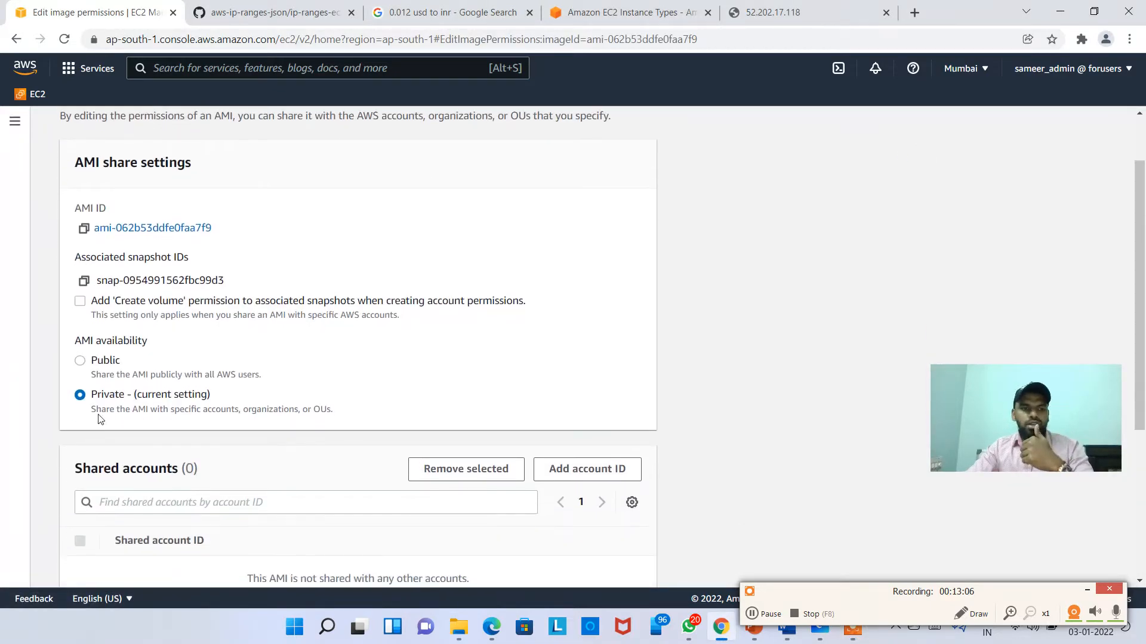
{"action": "scroll", "coordinate": [179, 376], "scroll_direction": "down", "scroll_amount": 1}
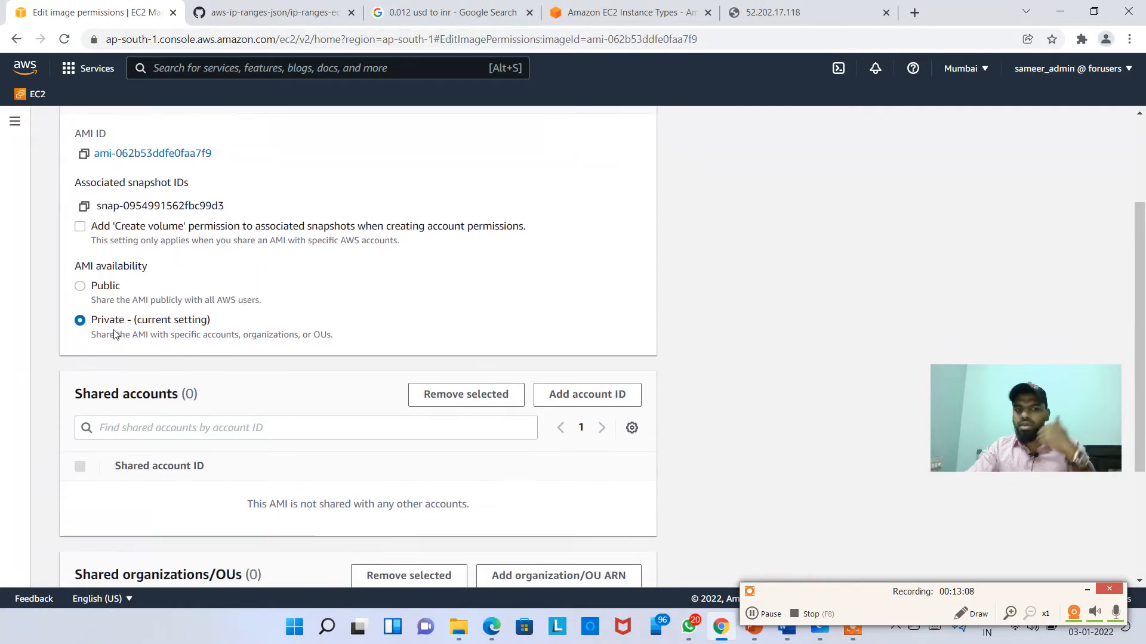
{"action": "left_click", "coordinate": [81, 287]}
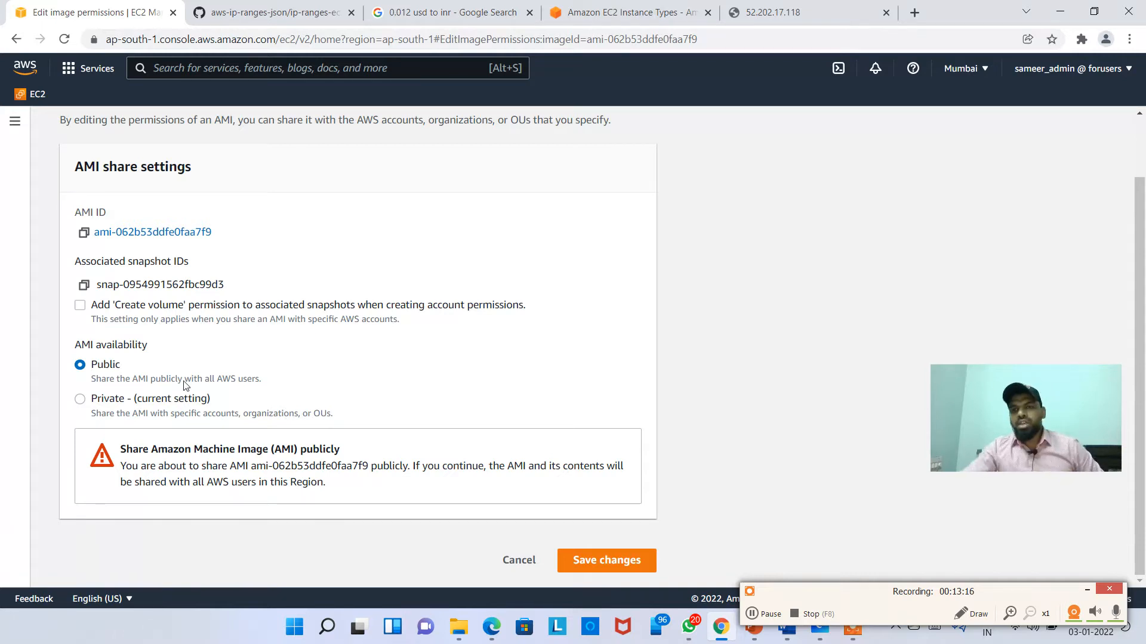
{"action": "left_click", "coordinate": [81, 398]}
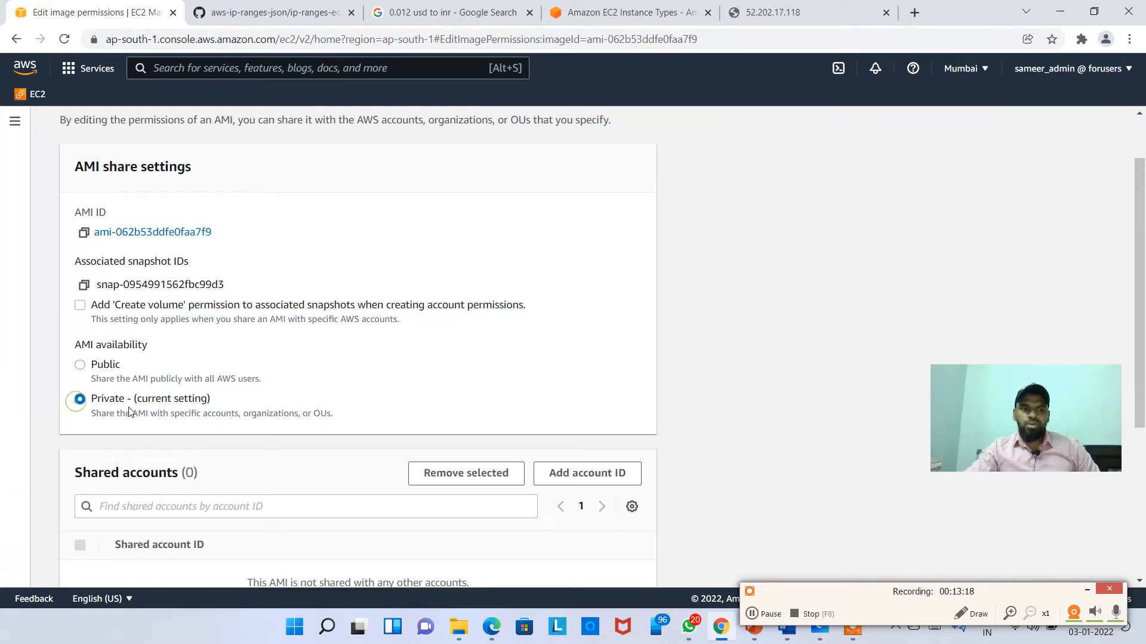
{"action": "scroll", "coordinate": [343, 380], "scroll_direction": "down", "scroll_amount": 3}
{"action": "scroll", "coordinate": [343, 380], "scroll_direction": "down", "scroll_amount": 2}
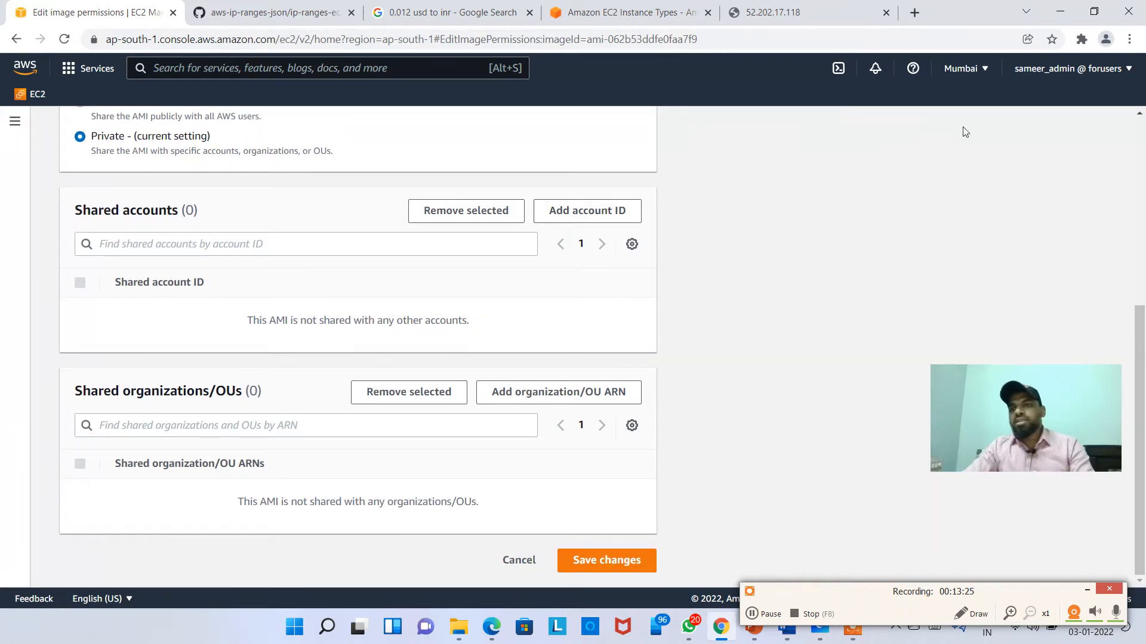
{"action": "left_click", "coordinate": [1085, 69]}
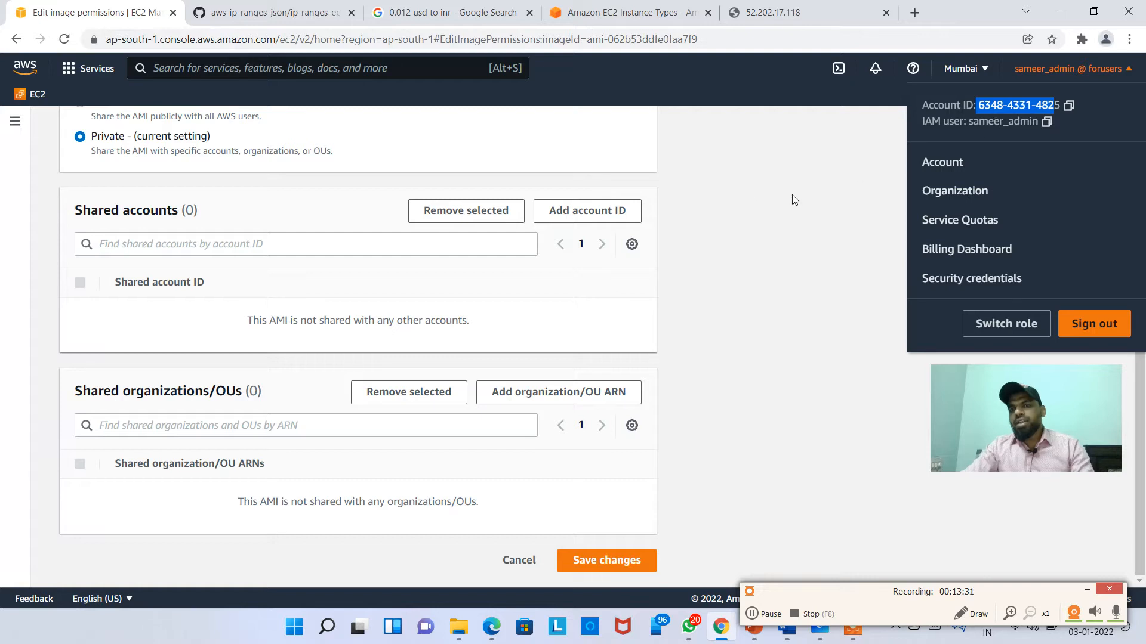
{"action": "left_click", "coordinate": [757, 199]}
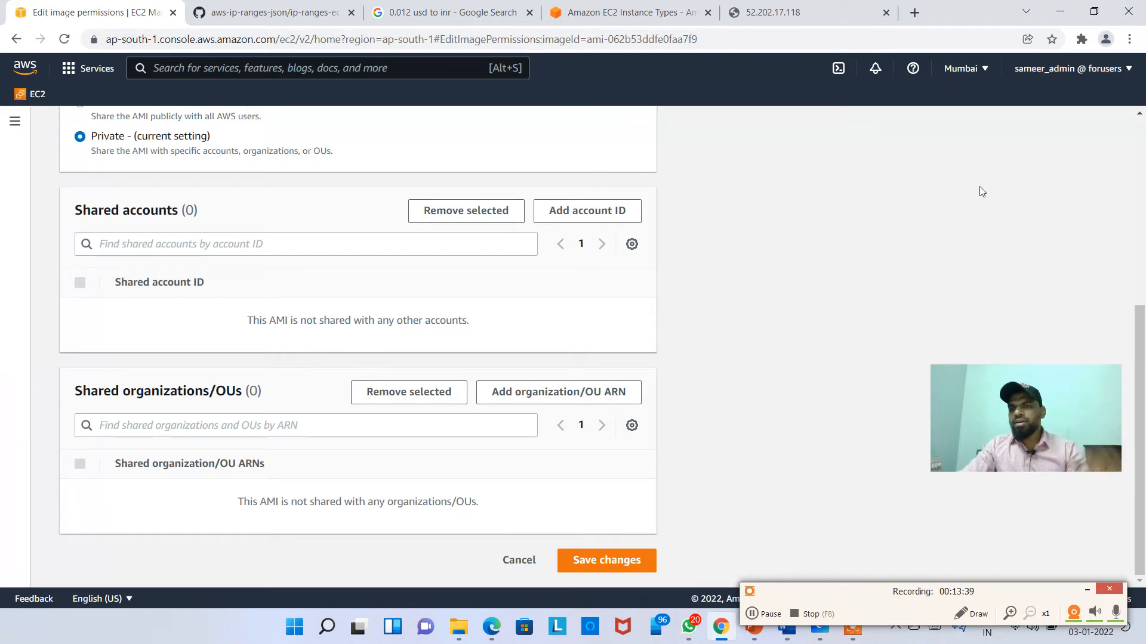
{"action": "left_click", "coordinate": [1128, 39]}
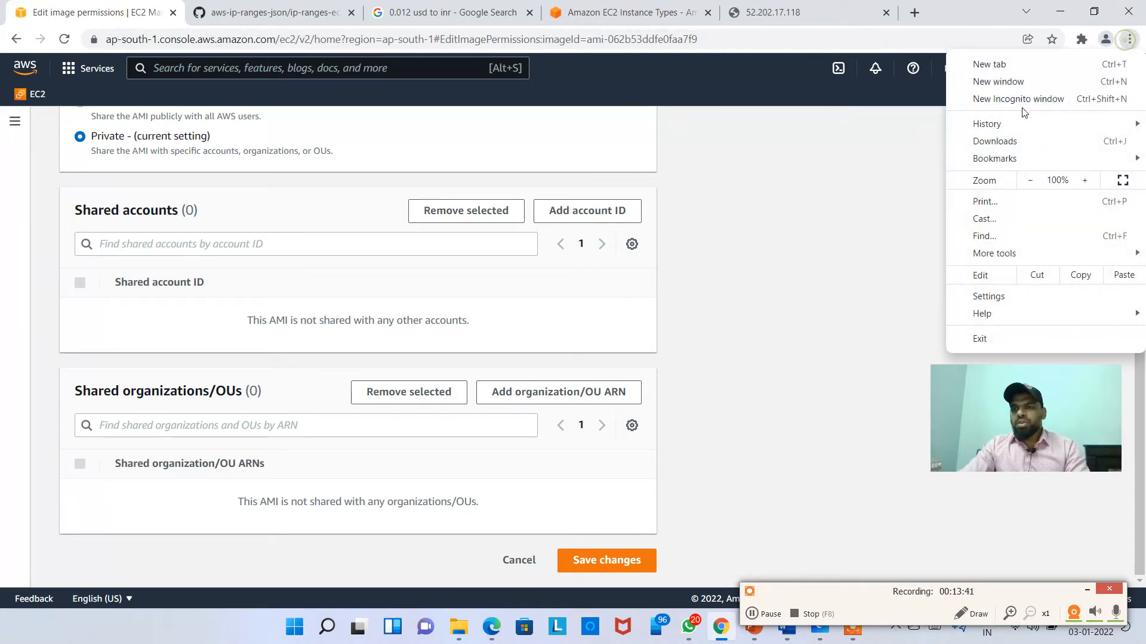
Step: Open an incognito window, load the AWS website and go to the console sign-in page
{"action": "left_click", "coordinate": [1076, 97]}
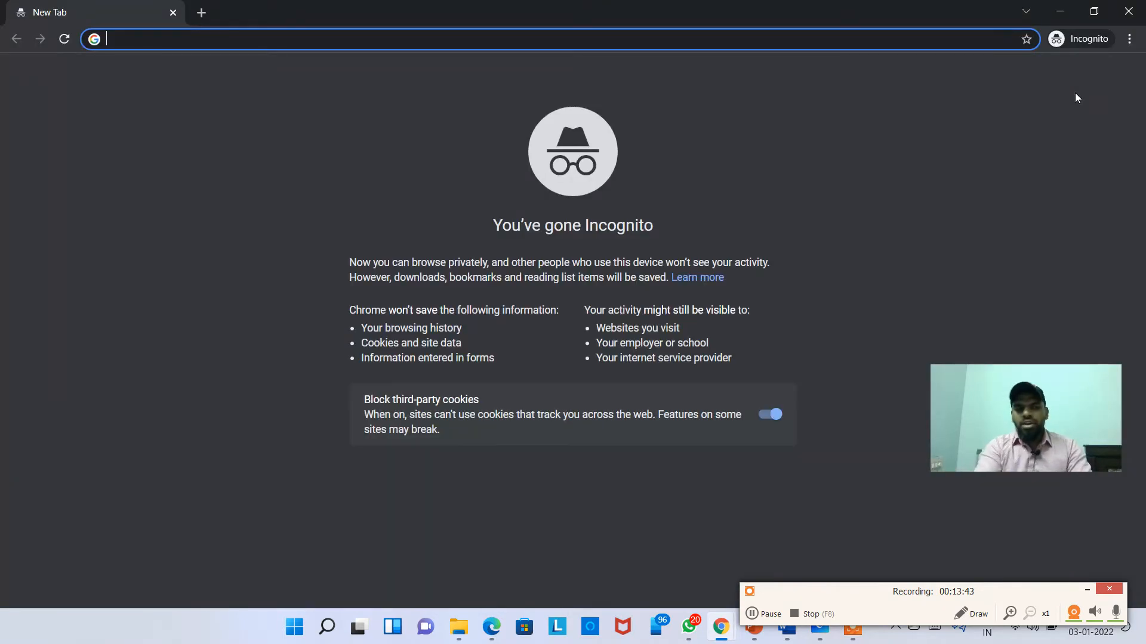
{"action": "type", "text": "aws"}
{"action": "key", "text": "Return"}
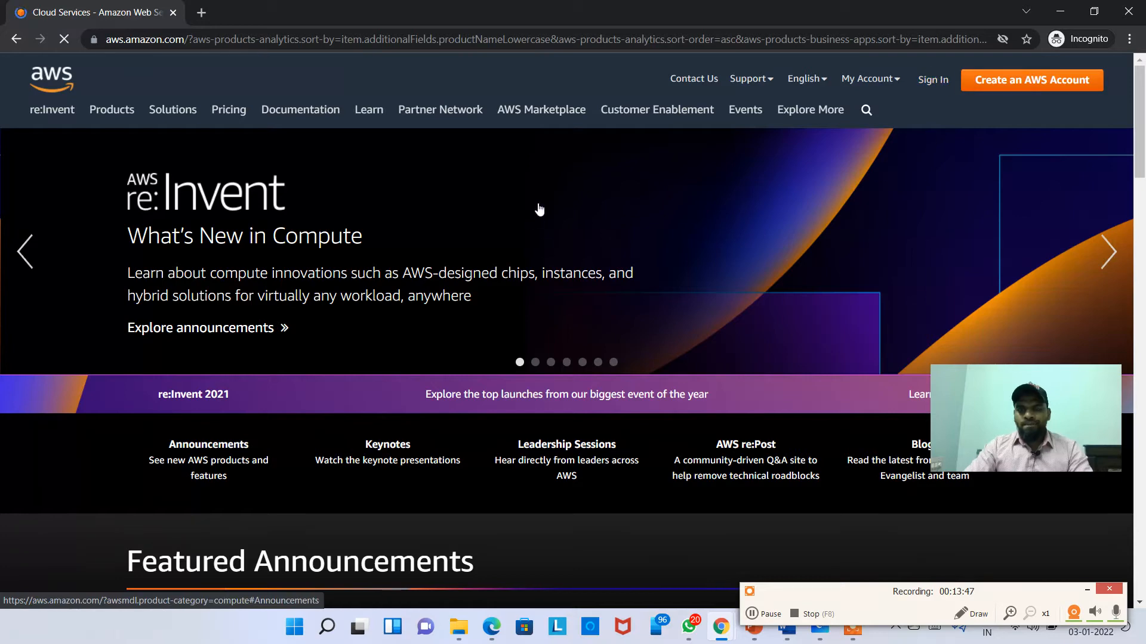
{"action": "left_click", "coordinate": [936, 80]}
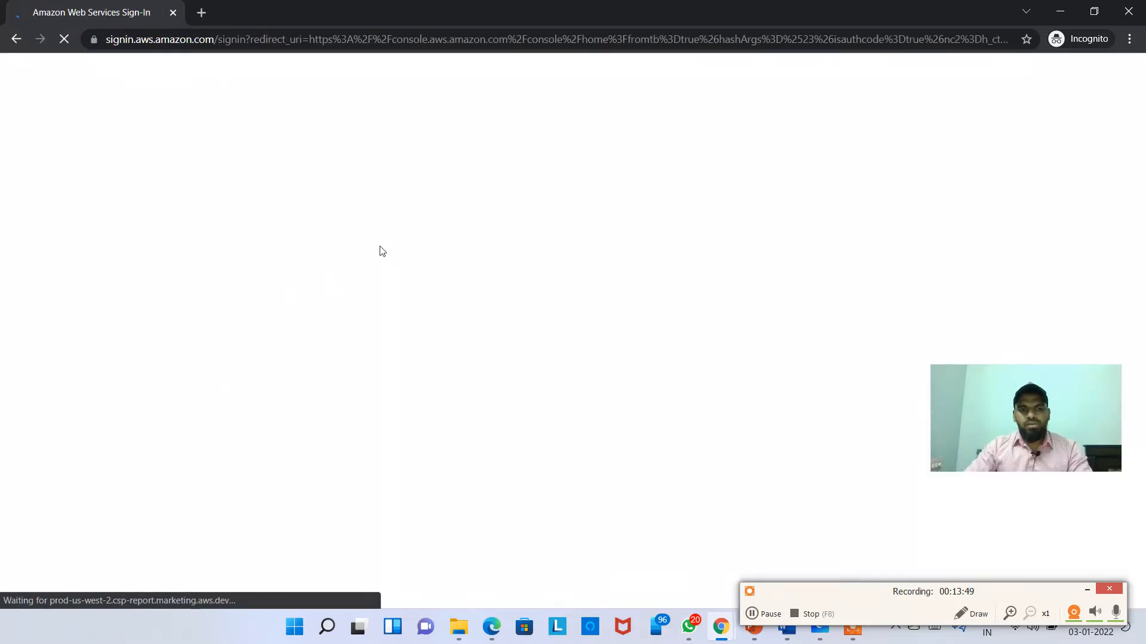
Step: Sign in as root user with the second account's email, the captcha characters and the password
{"action": "left_click", "coordinate": [310, 346]}
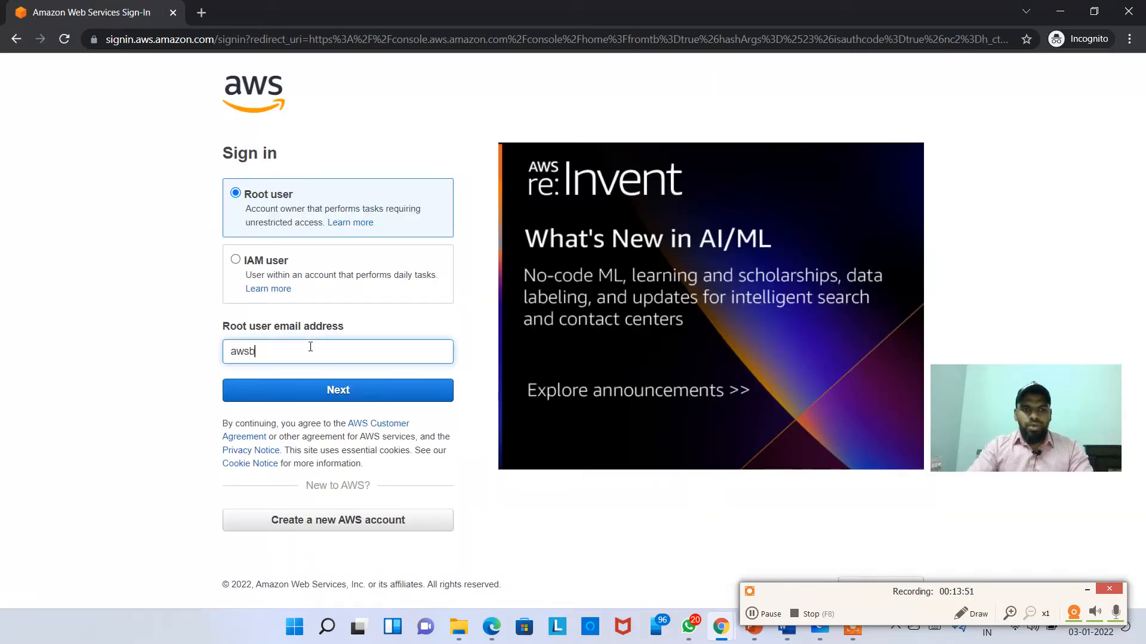
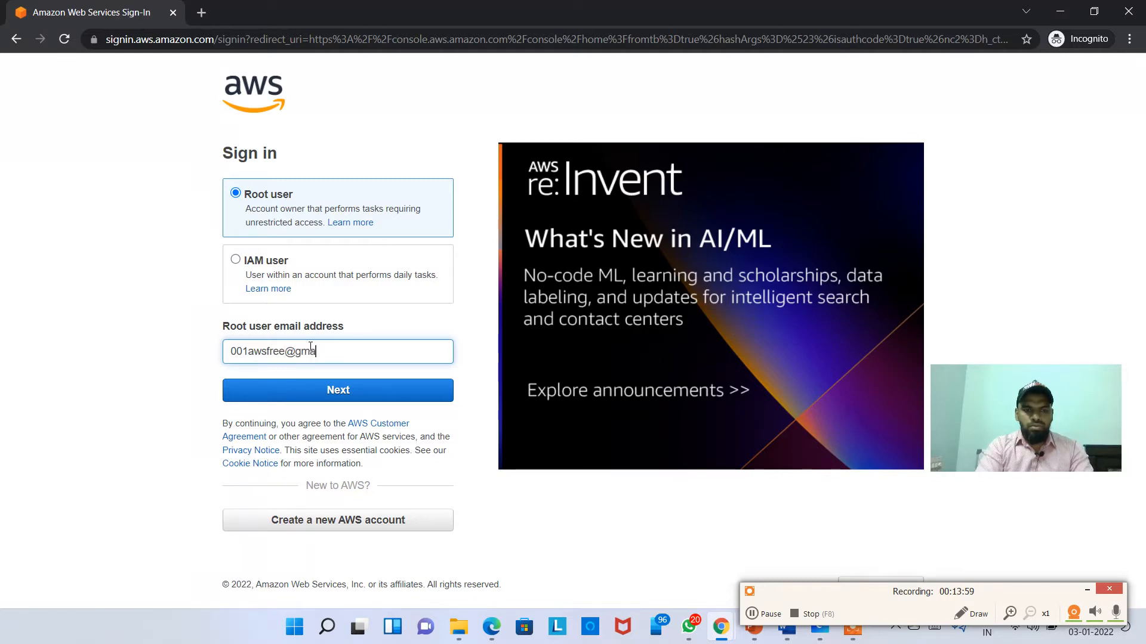
{"action": "key", "text": "Return"}
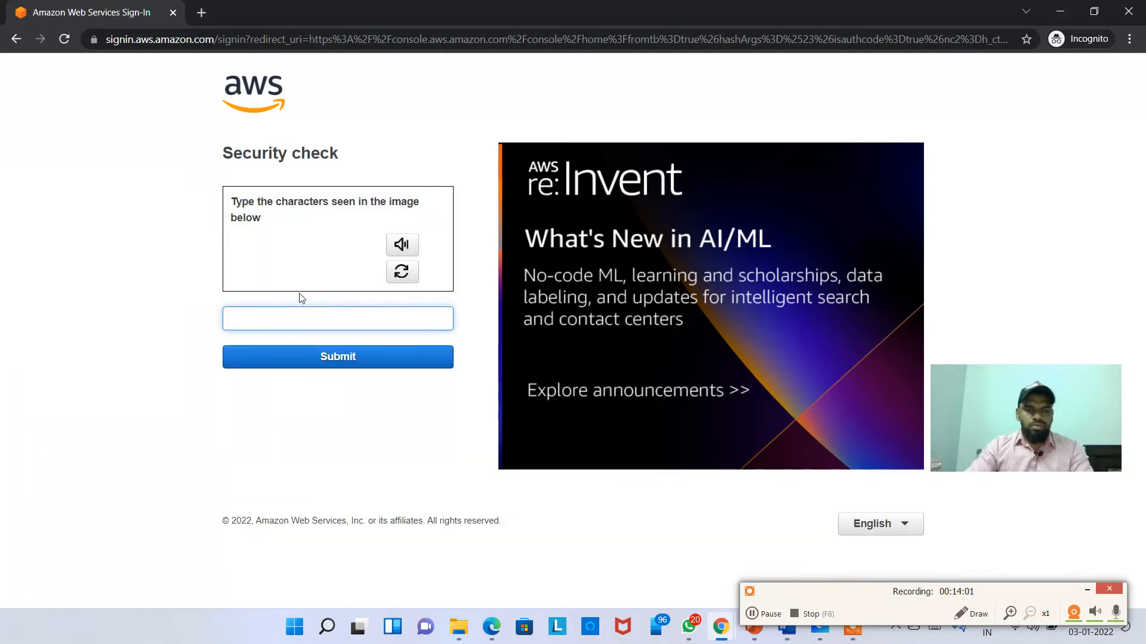
{"action": "type", "text": "x3zrxb"}
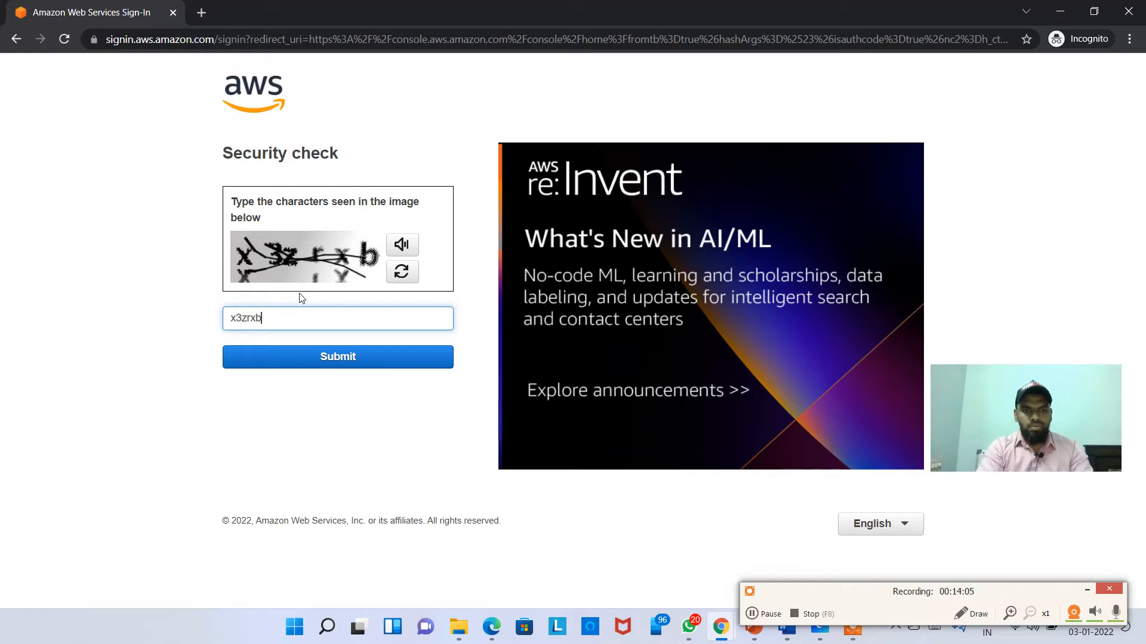
{"action": "key", "text": "Return"}
{"action": "type", "text": "••••••••••"}
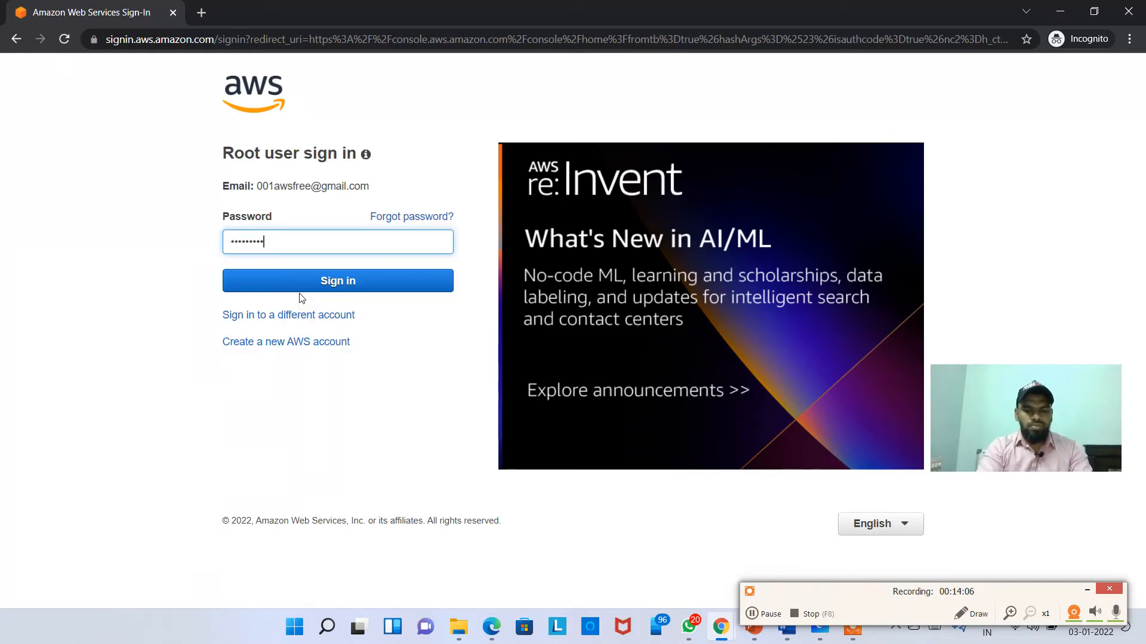
{"action": "key", "text": "Return"}
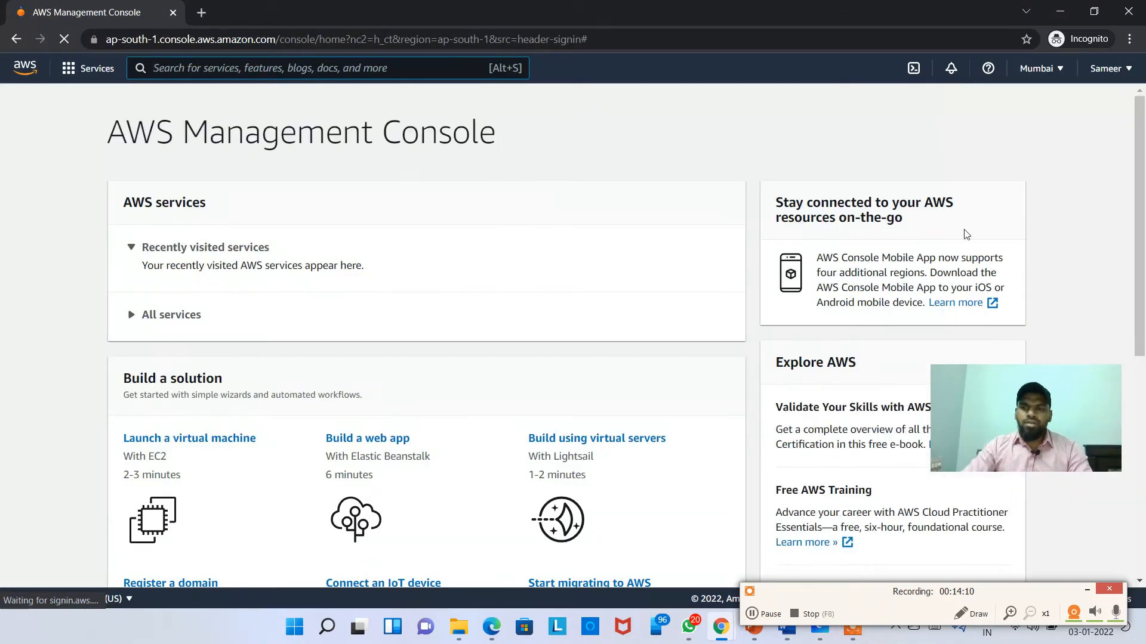
Step: Look up the second account's ID, then show the first account's ID for comparison
{"action": "left_click", "coordinate": [1110, 68]}
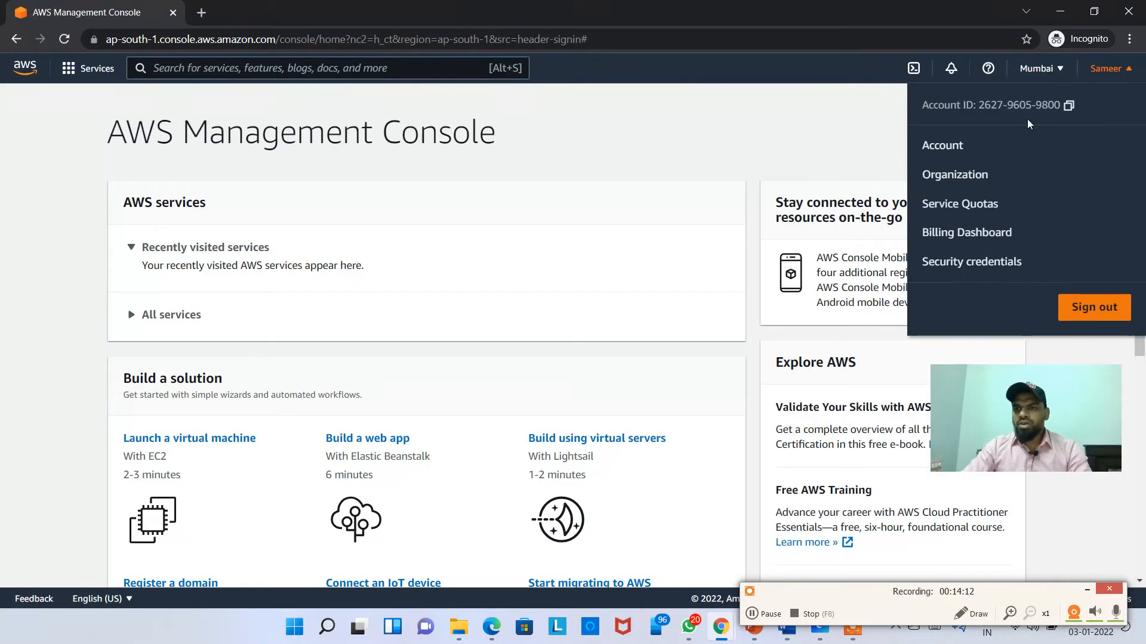
{"action": "left_click_drag", "start_coordinate": [984, 104], "coordinate": [1013, 104]}
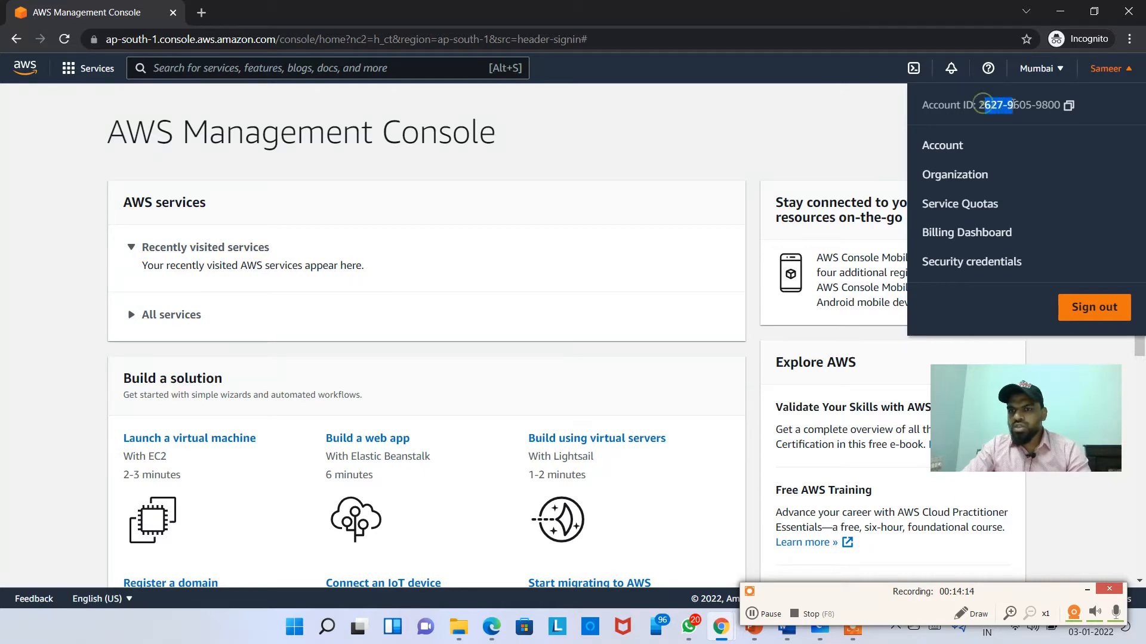
{"action": "key", "text": "alt+Tab"}
{"action": "left_click", "coordinate": [1100, 73]}
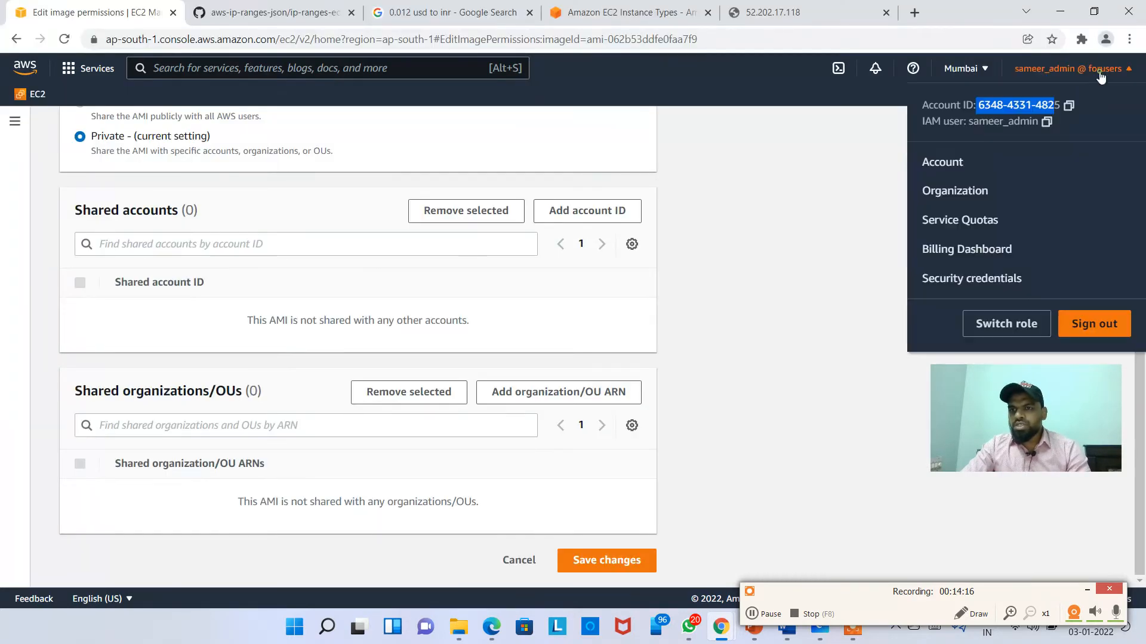
Step: Close the account dropdown and select the AMI ID ami-062b53ddfe0faa7f9 on the permissions page
{"action": "left_click", "coordinate": [983, 109]}
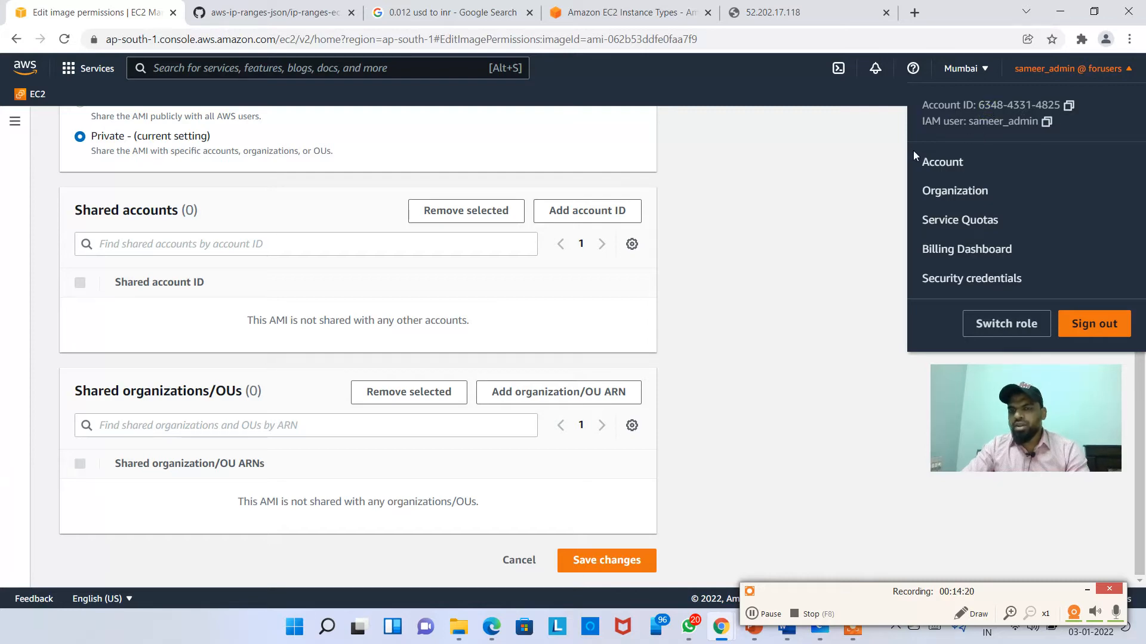
{"action": "left_click", "coordinate": [757, 231]}
{"action": "scroll", "coordinate": [473, 494], "scroll_direction": "up", "scroll_amount": 6}
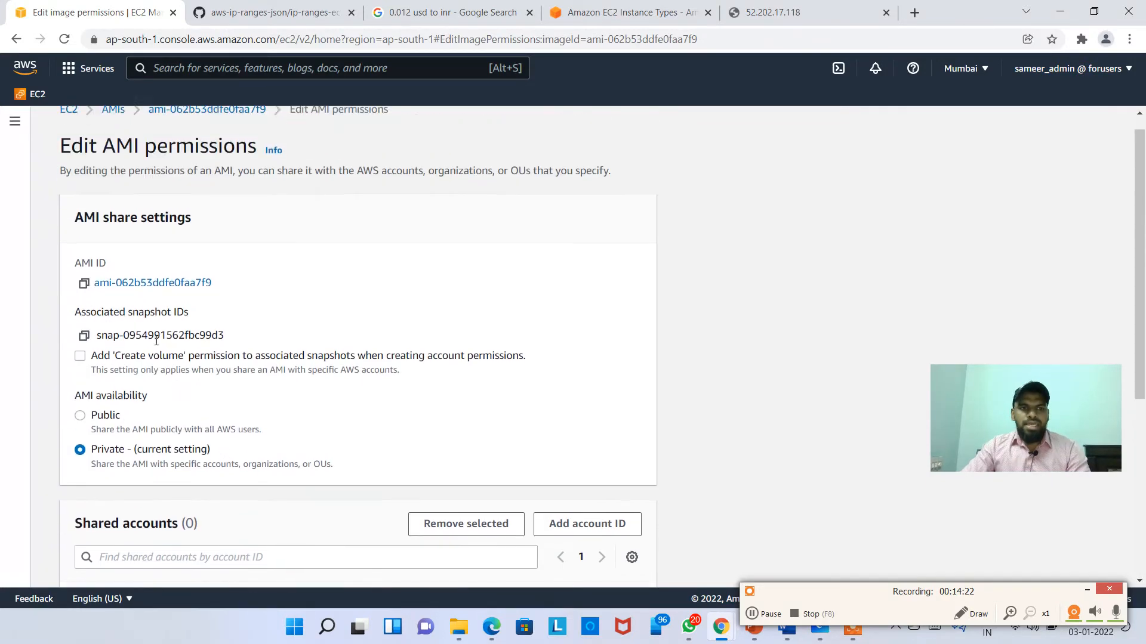
{"action": "left_click_drag", "start_coordinate": [248, 307], "coordinate": [85, 302]}
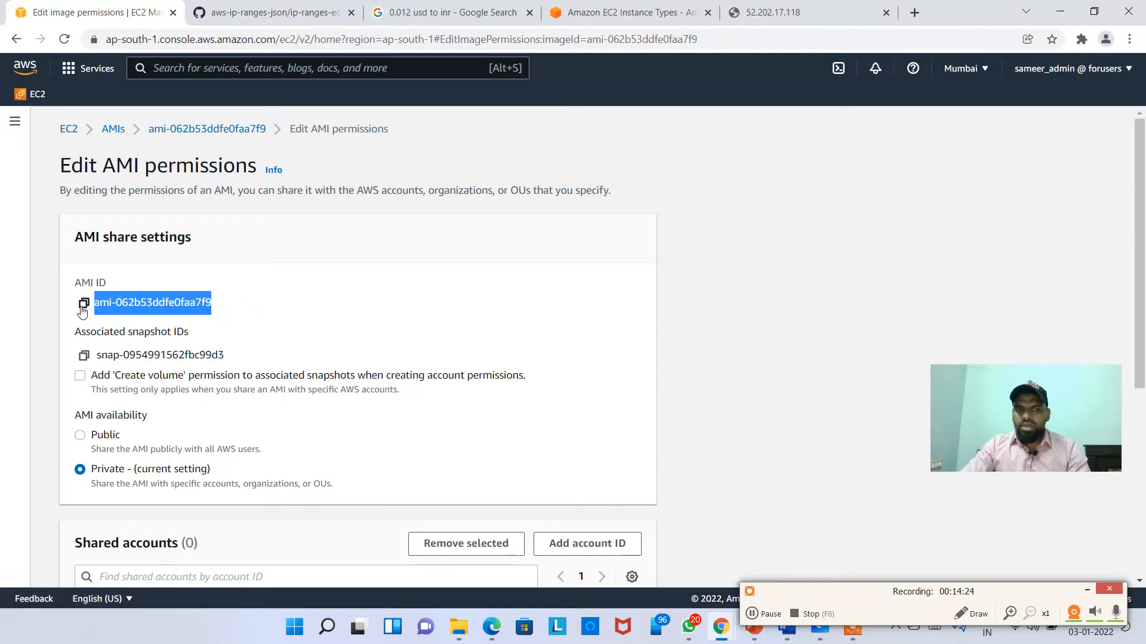
Step: Bring up the second account's incognito window over the sharing page and check which account it uses
{"action": "scroll", "coordinate": [223, 354], "scroll_direction": "down", "scroll_amount": 1}
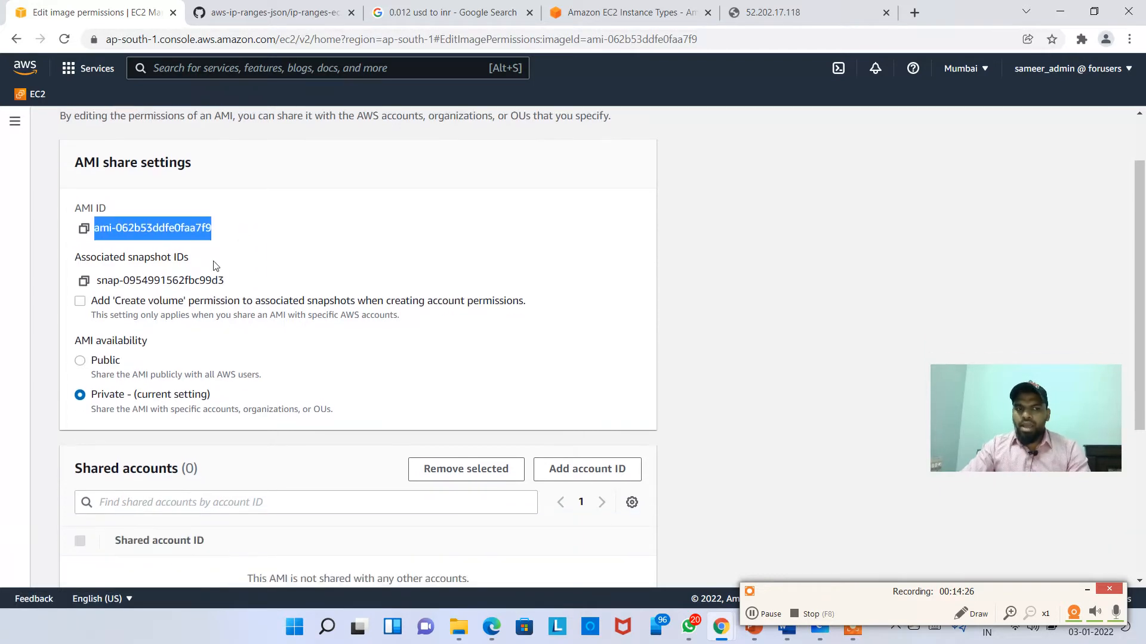
{"action": "left_click_drag", "start_coordinate": [223, 229], "coordinate": [64, 237]}
{"action": "key", "text": "alt+Tab"}
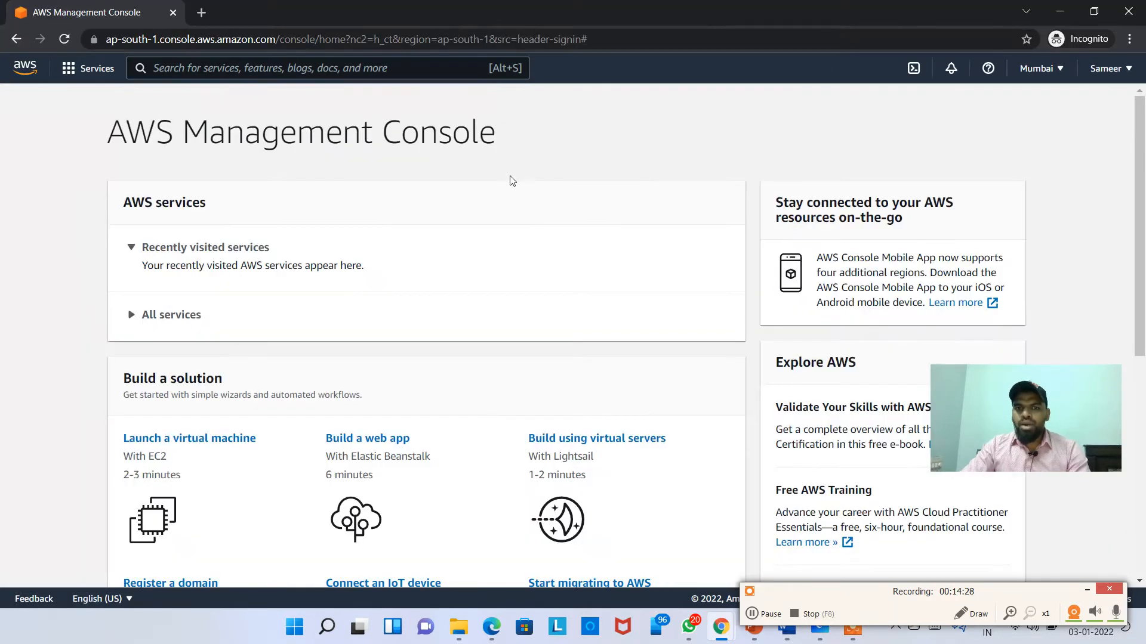
{"action": "left_click_drag", "start_coordinate": [579, 11], "coordinate": [754, 130]}
{"action": "scroll", "coordinate": [716, 334], "scroll_direction": "down", "scroll_amount": 4}
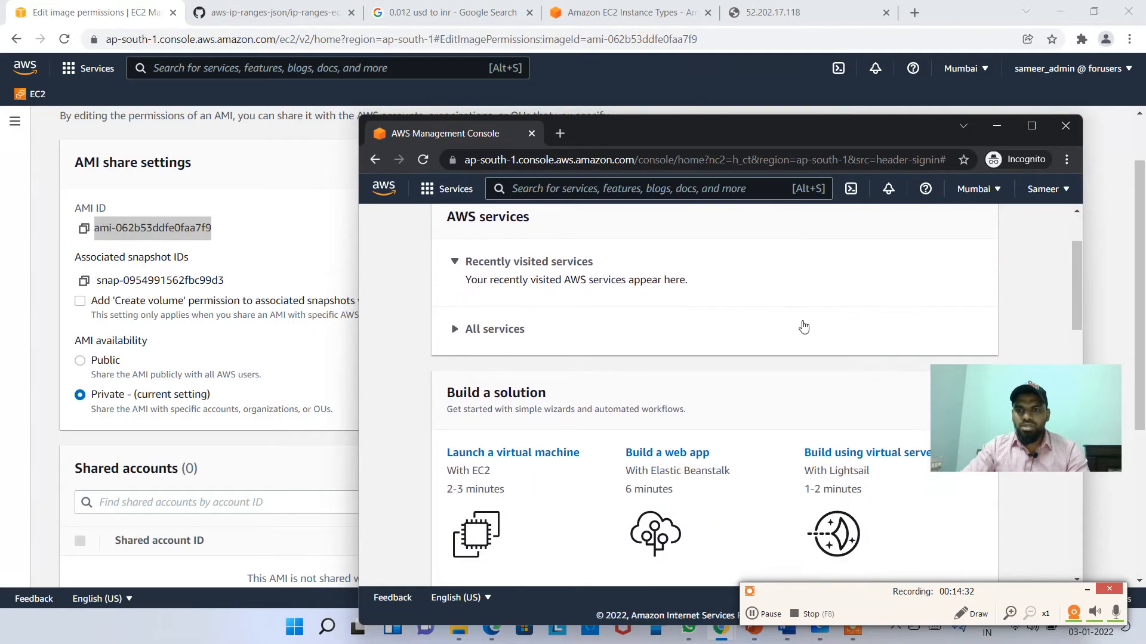
{"action": "left_click", "coordinate": [1057, 188]}
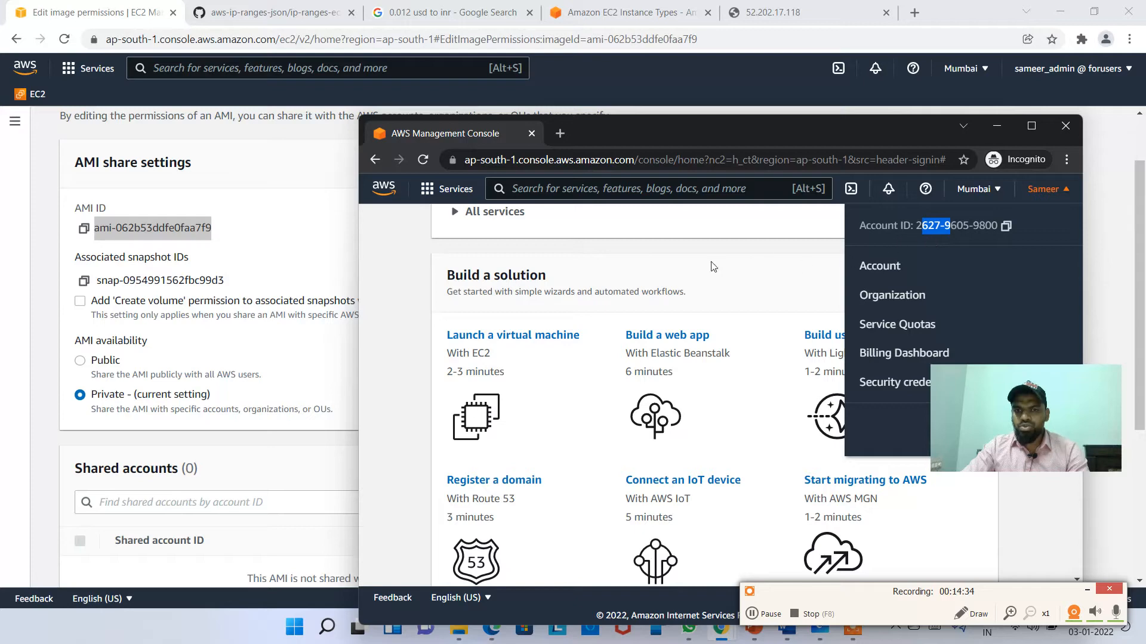
{"action": "left_click", "coordinate": [762, 250]}
{"action": "scroll", "coordinate": [686, 239], "scroll_direction": "up", "scroll_amount": 4}
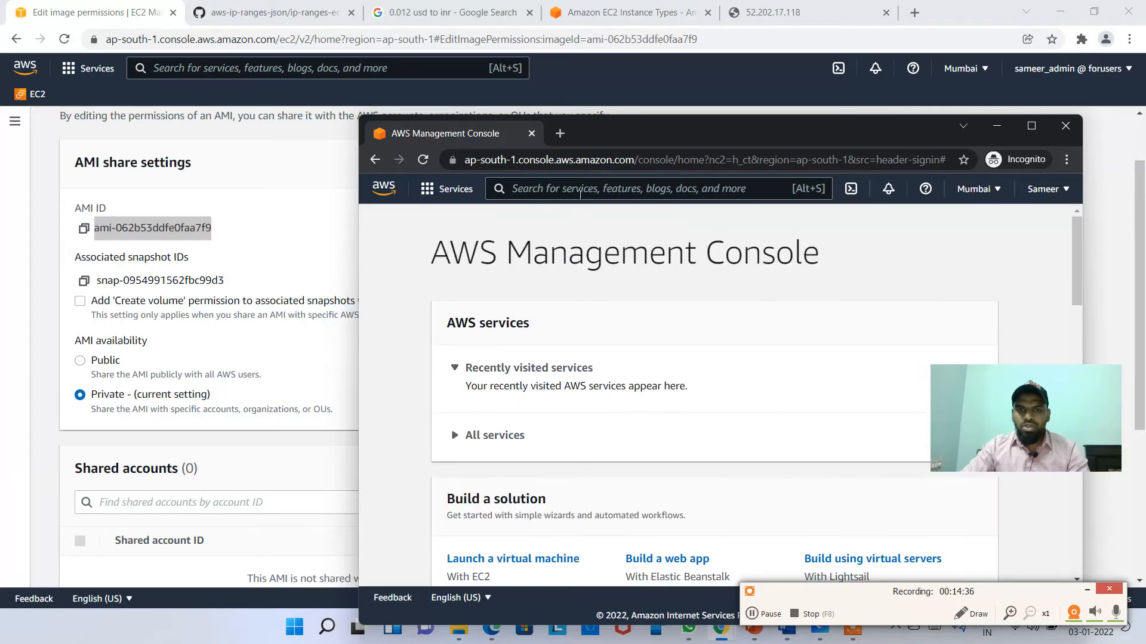
Step: Open the second account's EC2 AMIs filtered to Private images, see none, and return to the first window
{"action": "left_click", "coordinate": [580, 189]}
{"action": "type", "text": "ec2"}
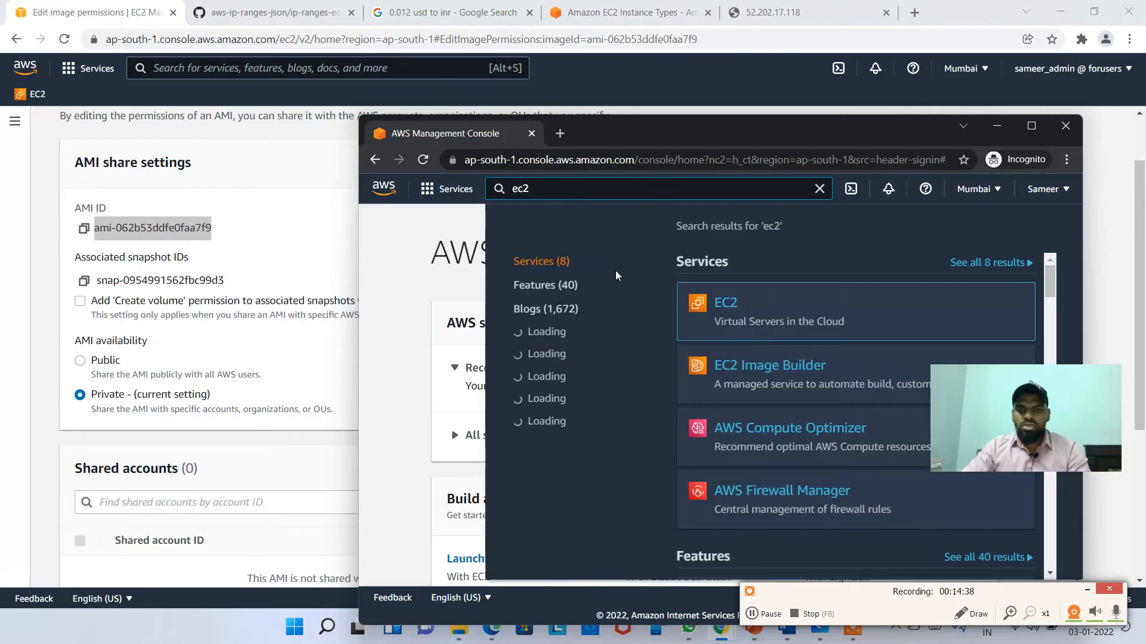
{"action": "key", "text": "Return"}
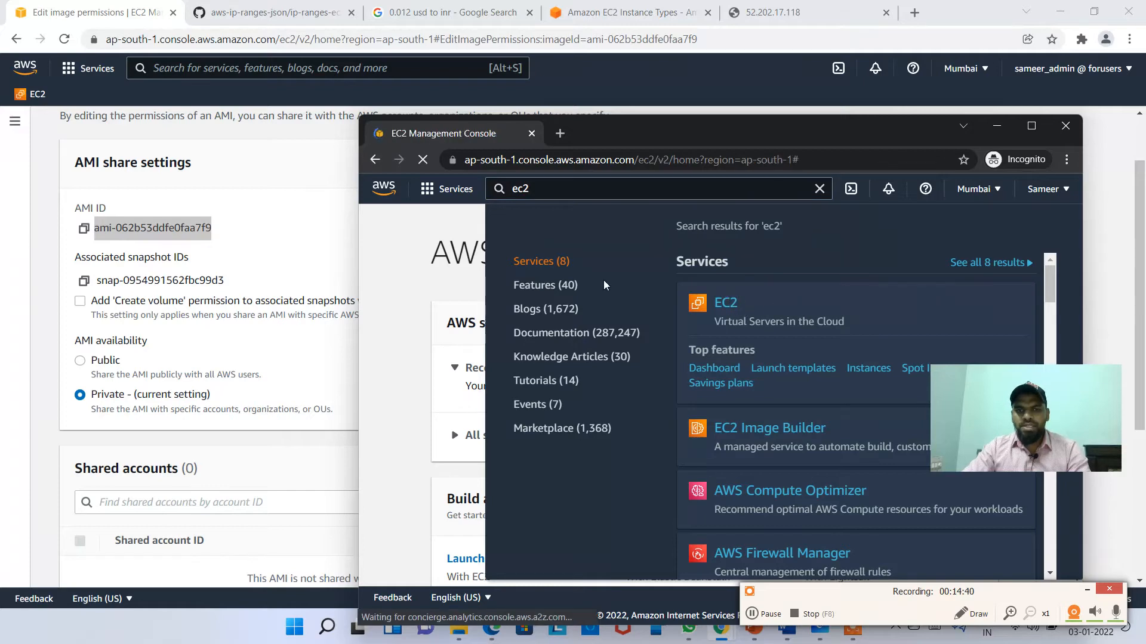
{"action": "scroll", "coordinate": [500, 480], "scroll_direction": "down", "scroll_amount": 5}
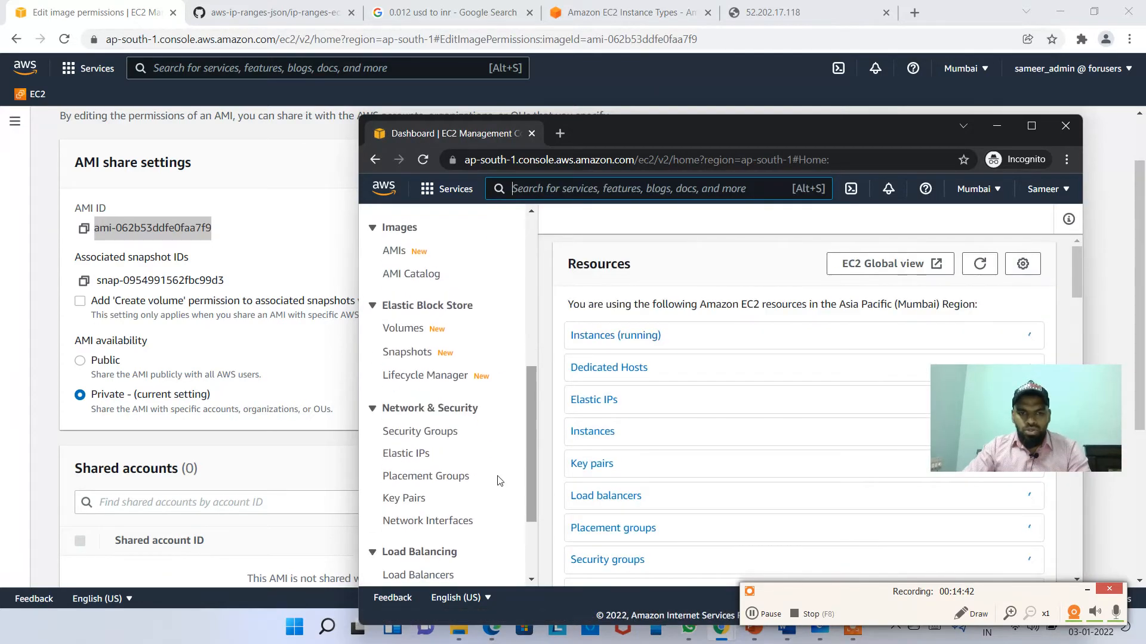
{"action": "left_click", "coordinate": [395, 248]}
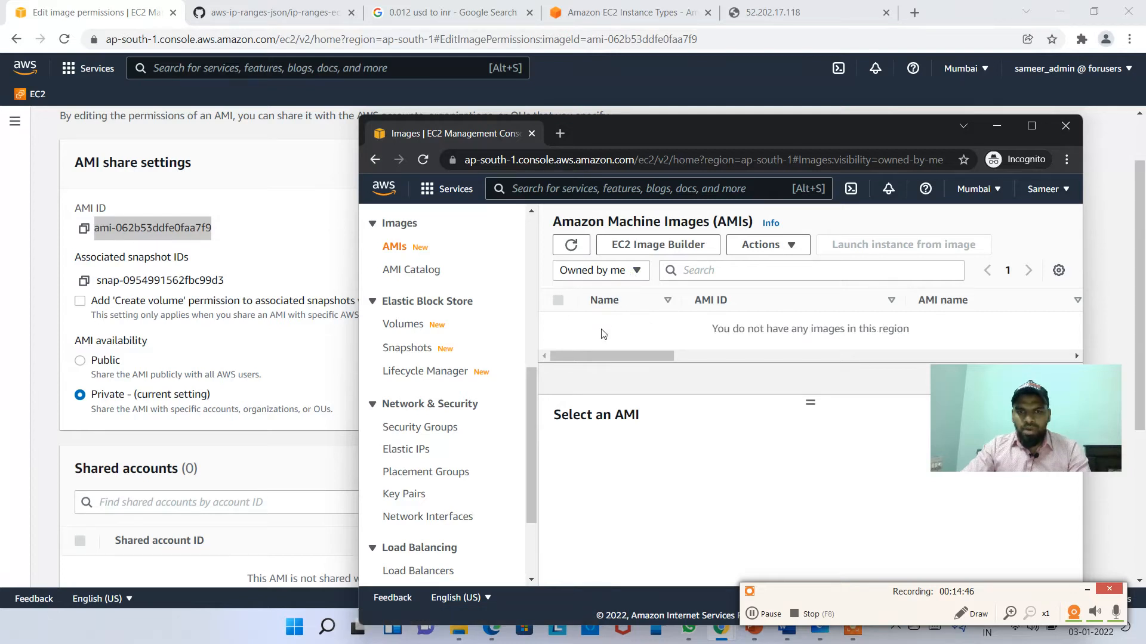
{"action": "left_click", "coordinate": [633, 269]}
{"action": "left_click", "coordinate": [602, 312]}
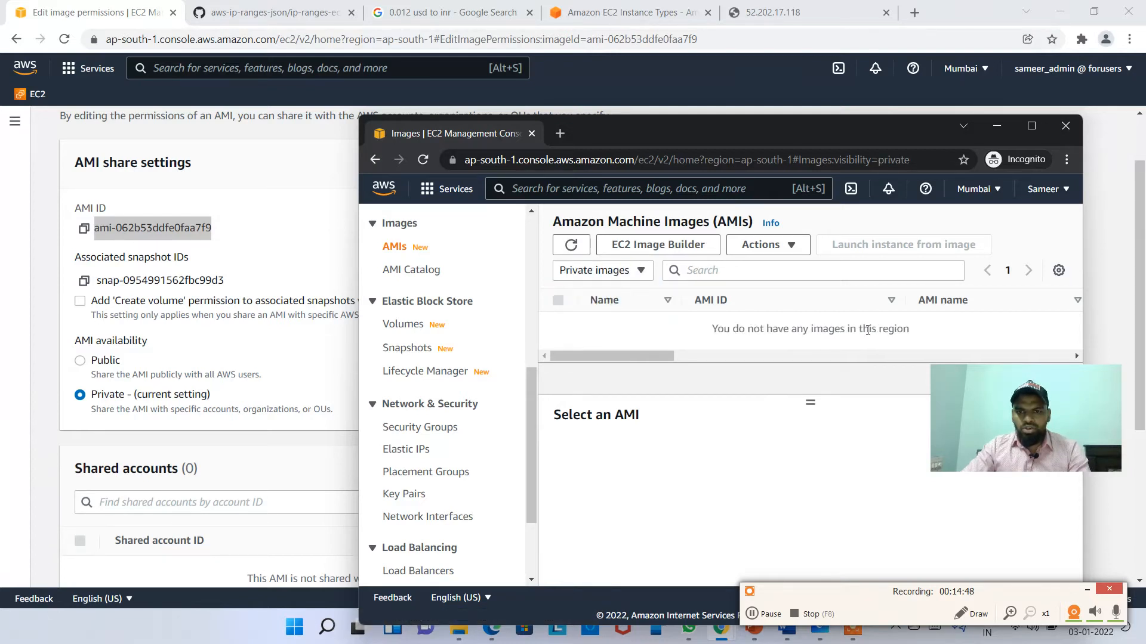
{"action": "left_click_drag", "start_coordinate": [863, 133], "coordinate": [771, 96]}
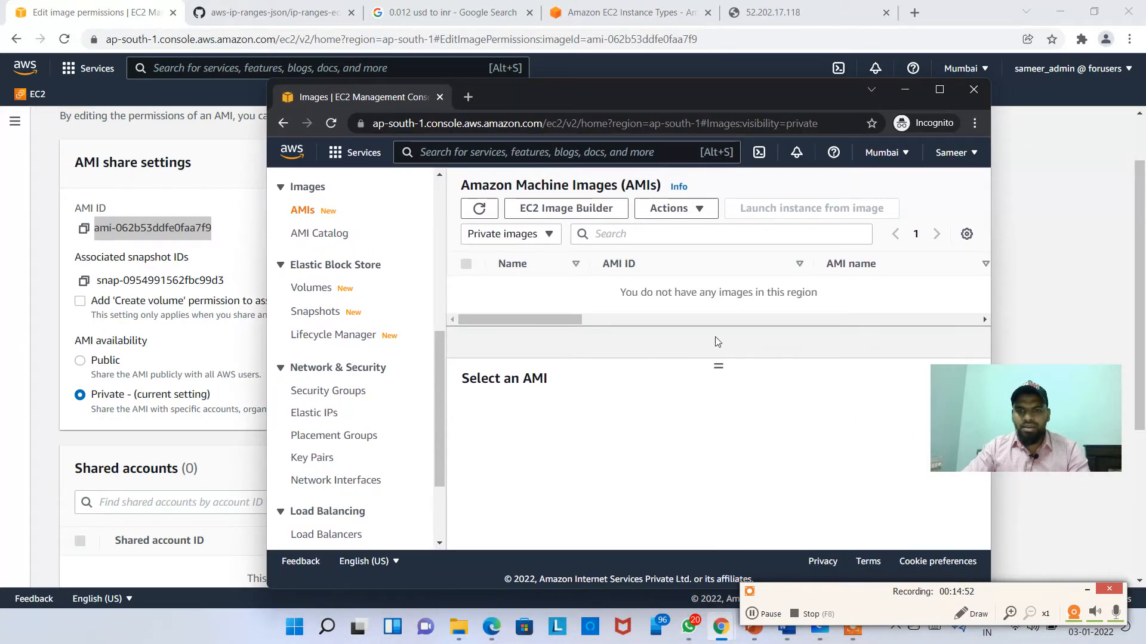
{"action": "left_click_drag", "start_coordinate": [707, 297], "coordinate": [754, 298]}
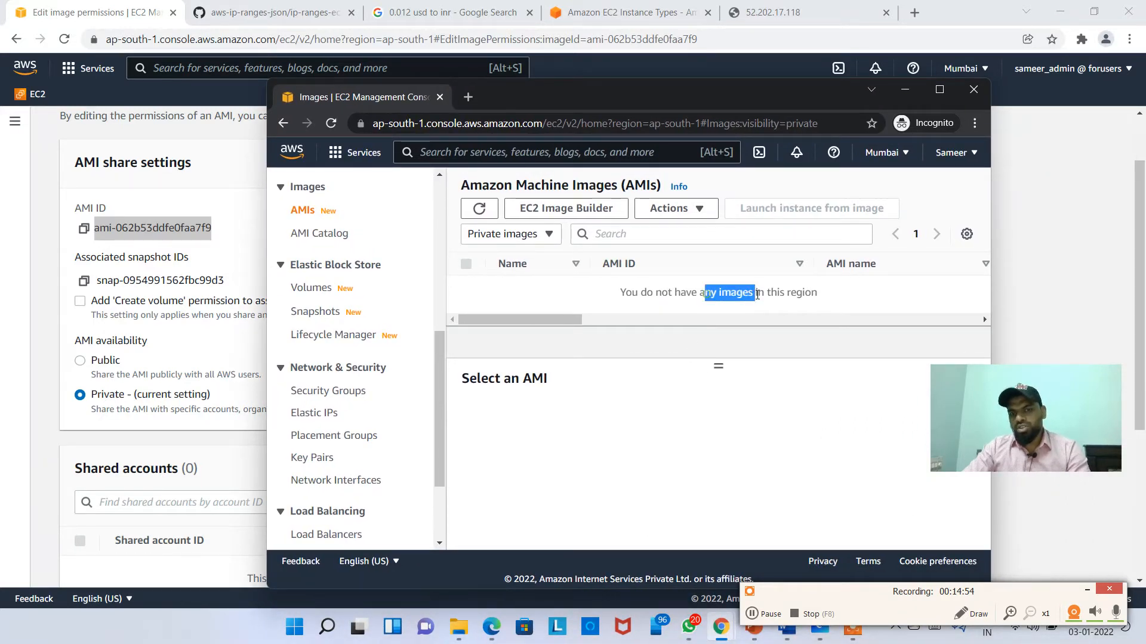
{"action": "key", "text": "alt+Tab"}
{"action": "left_click", "coordinate": [363, 253]}
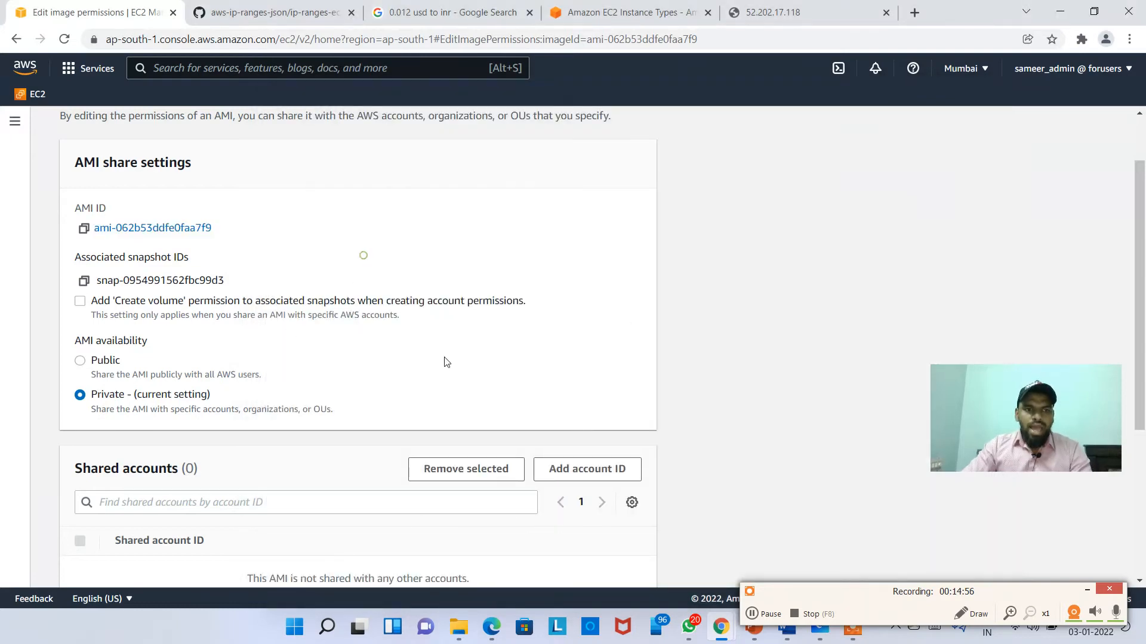
Step: Select the AMI ID and open the Add account ID share dialog
{"action": "scroll", "coordinate": [320, 455], "scroll_direction": "down", "scroll_amount": 1}
{"action": "triple_click", "coordinate": [251, 162]}
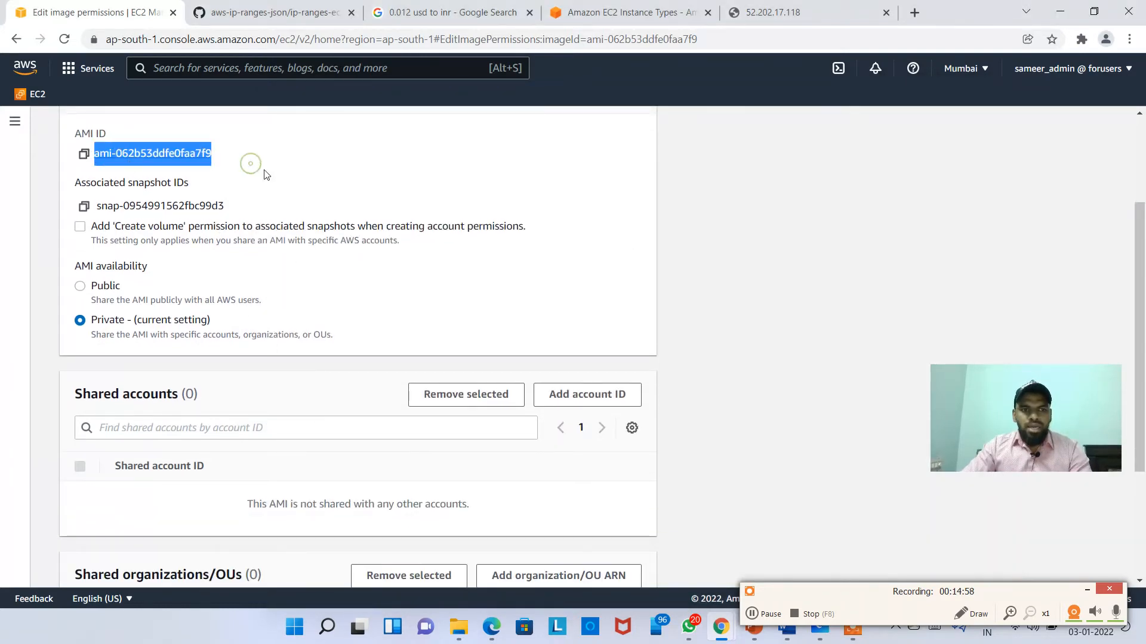
{"action": "key", "text": "alt+Tab"}
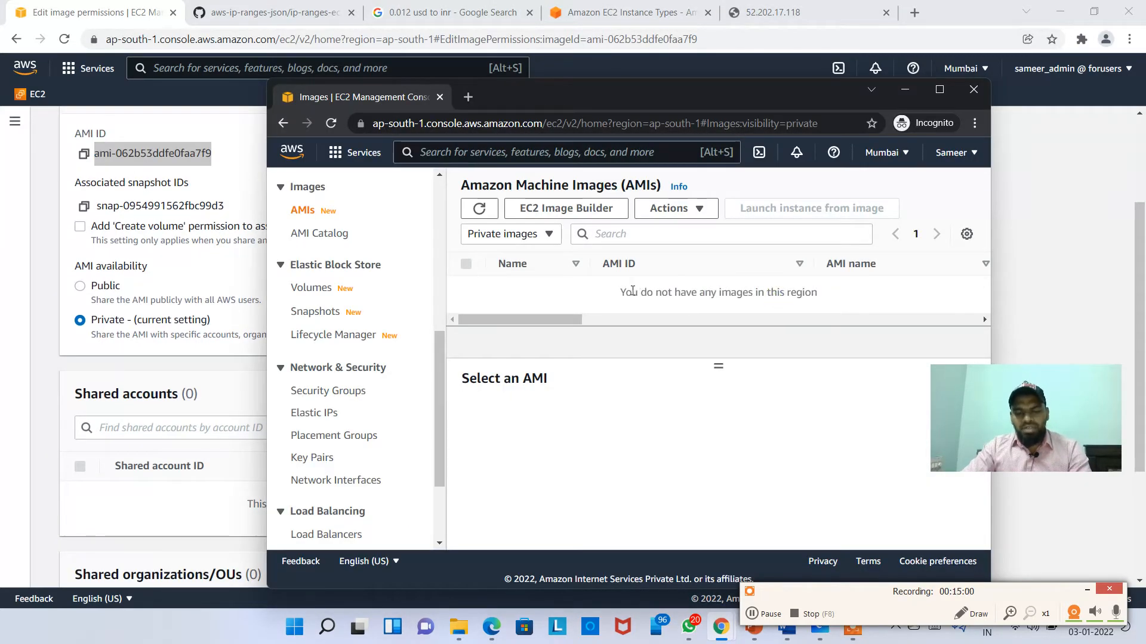
{"action": "key", "text": "alt+Tab"}
{"action": "scroll", "coordinate": [256, 389], "scroll_direction": "down", "scroll_amount": 1}
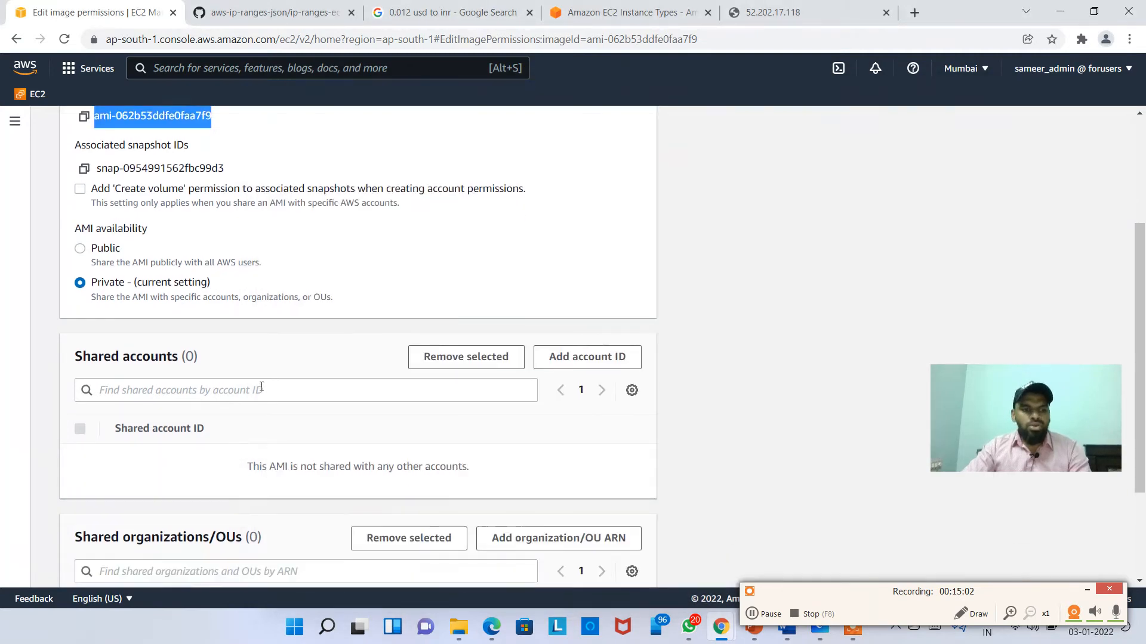
{"action": "left_click", "coordinate": [567, 318]}
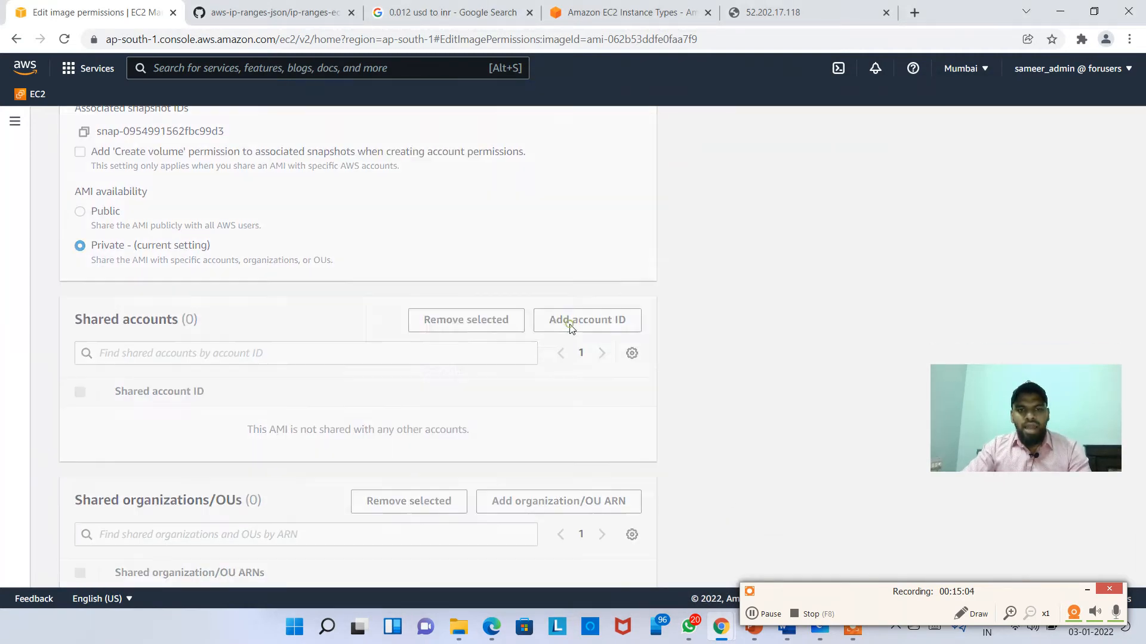
{"action": "left_click", "coordinate": [680, 419]}
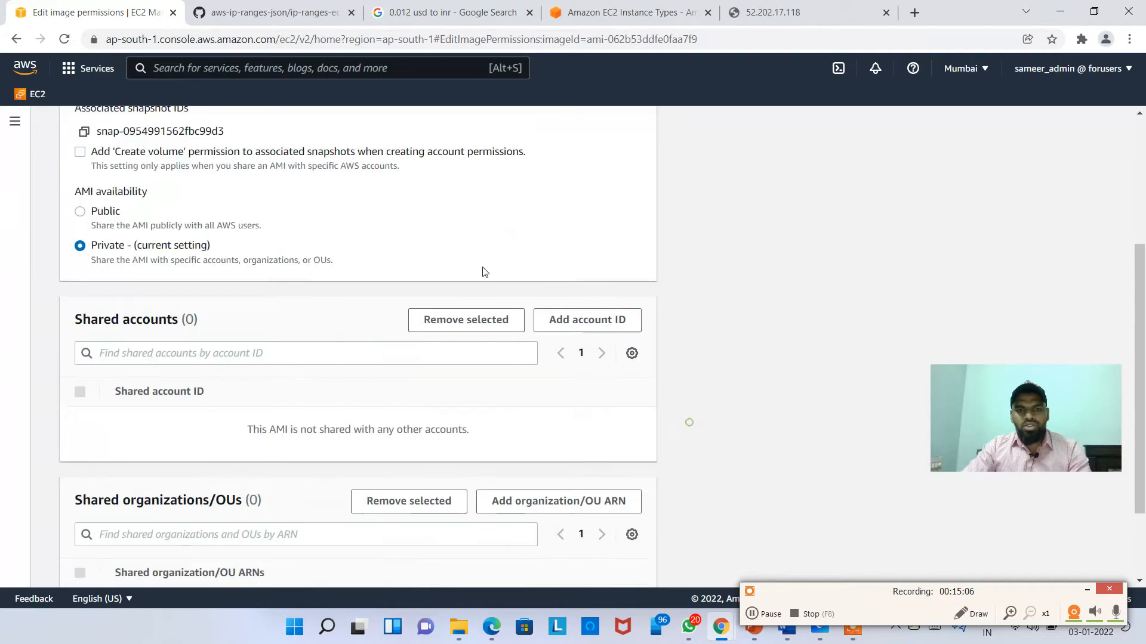
{"action": "scroll", "coordinate": [537, 251], "scroll_direction": "up", "scroll_amount": 3}
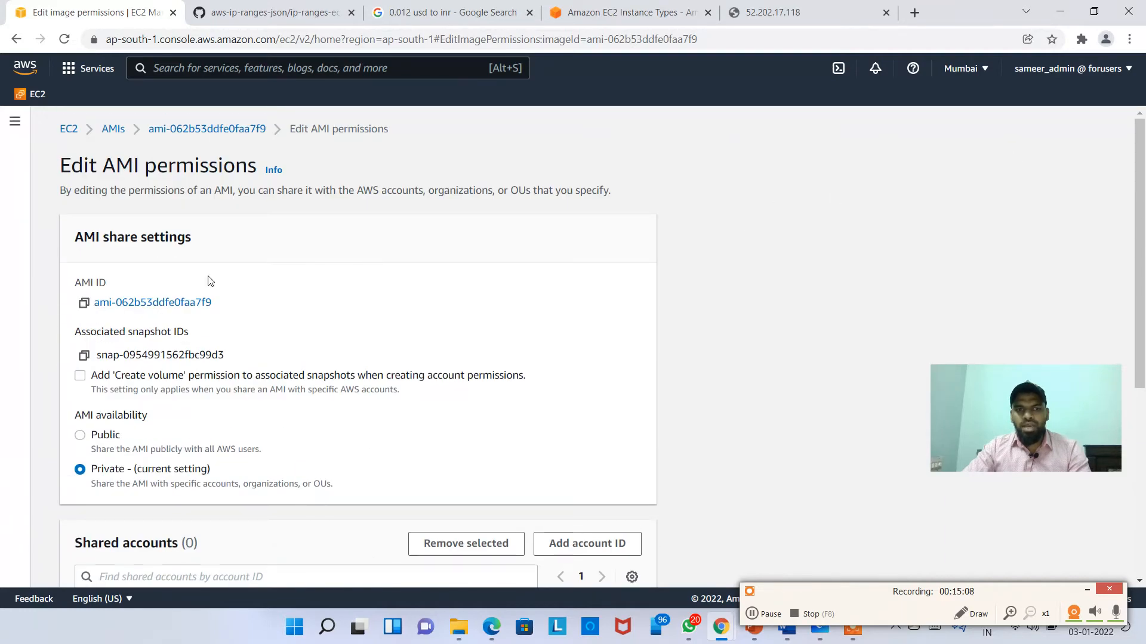
{"action": "scroll", "coordinate": [294, 294], "scroll_direction": "down", "scroll_amount": 5}
{"action": "left_click", "coordinate": [571, 244]}
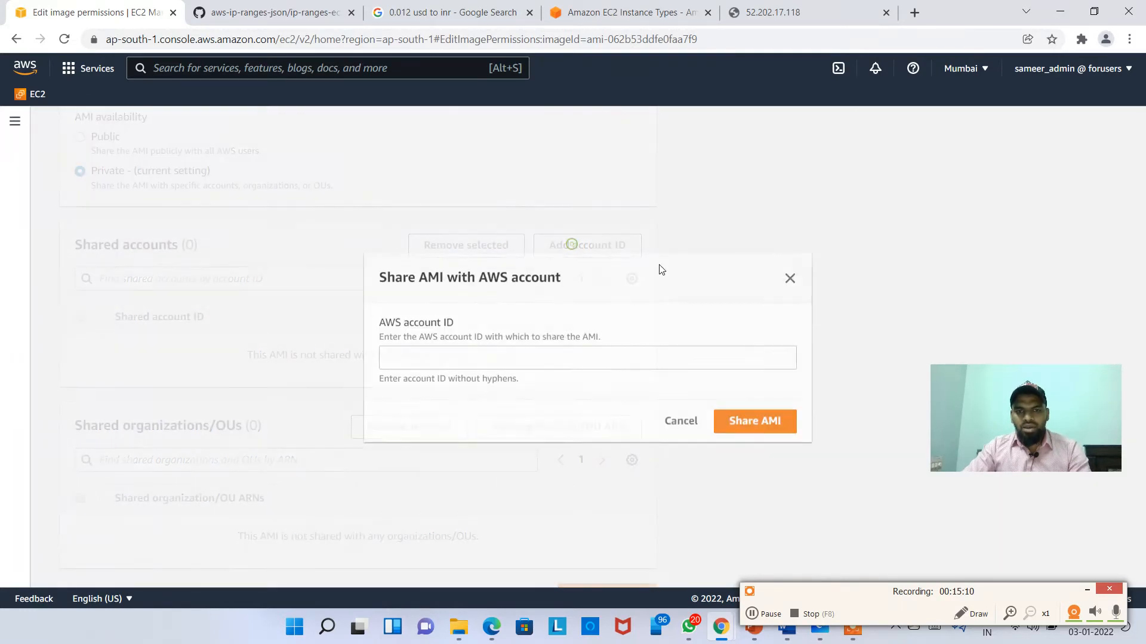
Step: Paste the second account's ID, share the AMI with it and save the permission changes
{"action": "key", "text": "alt+Tab"}
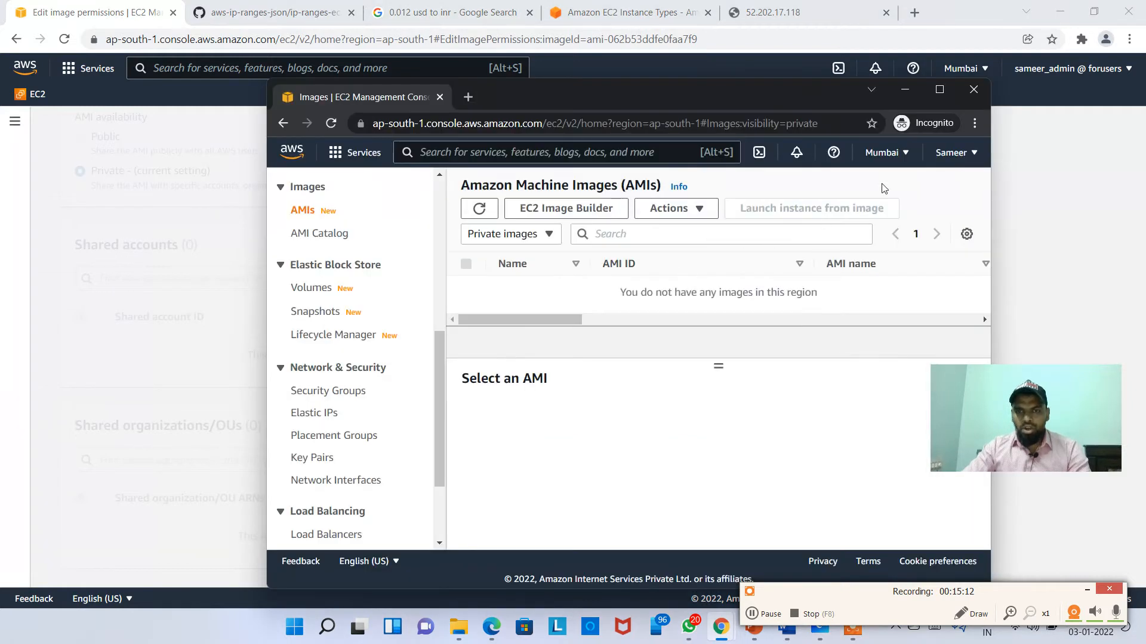
{"action": "left_click", "coordinate": [955, 154]}
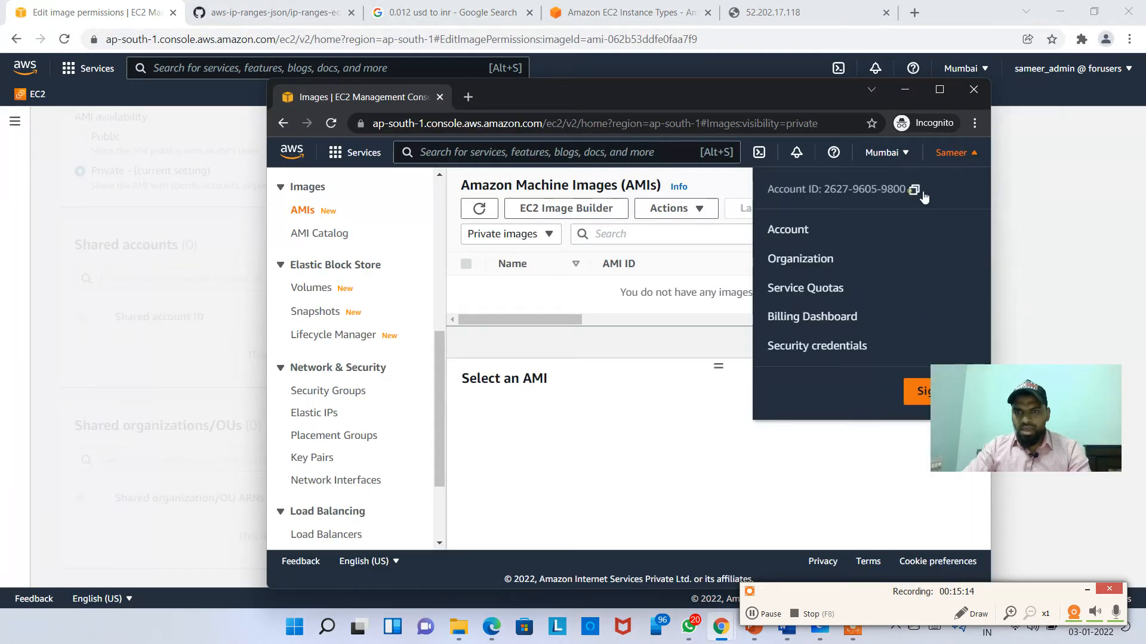
{"action": "left_click", "coordinate": [904, 90]}
{"action": "left_click", "coordinate": [460, 358]}
{"action": "key", "text": "ctrl+v"}
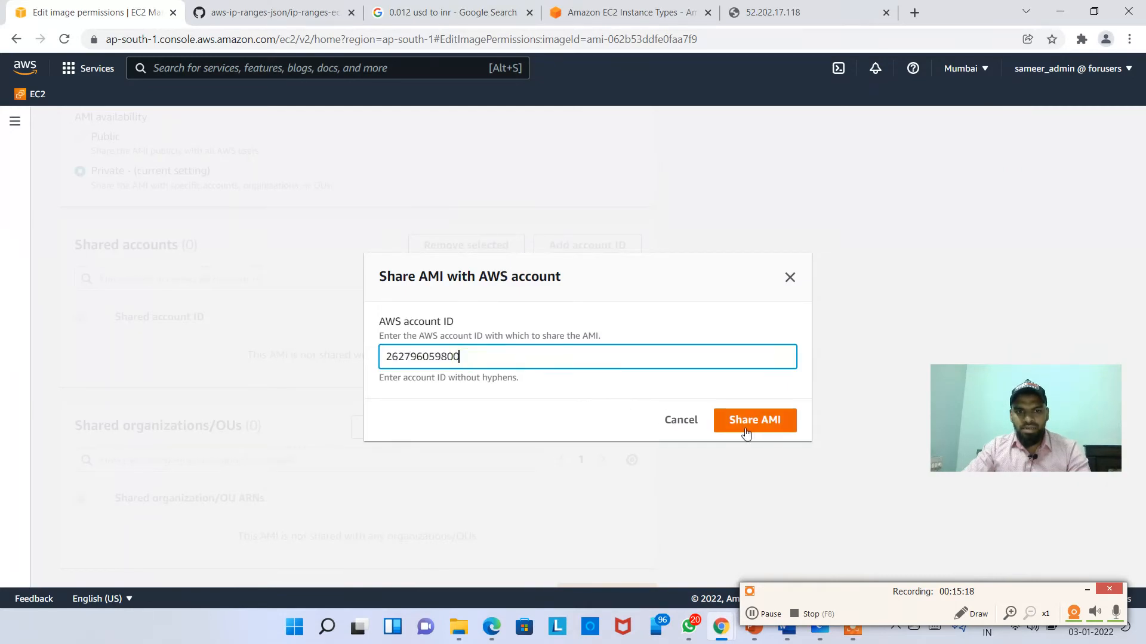
{"action": "left_click", "coordinate": [746, 425]}
{"action": "scroll", "coordinate": [585, 542], "scroll_direction": "down", "scroll_amount": 1}
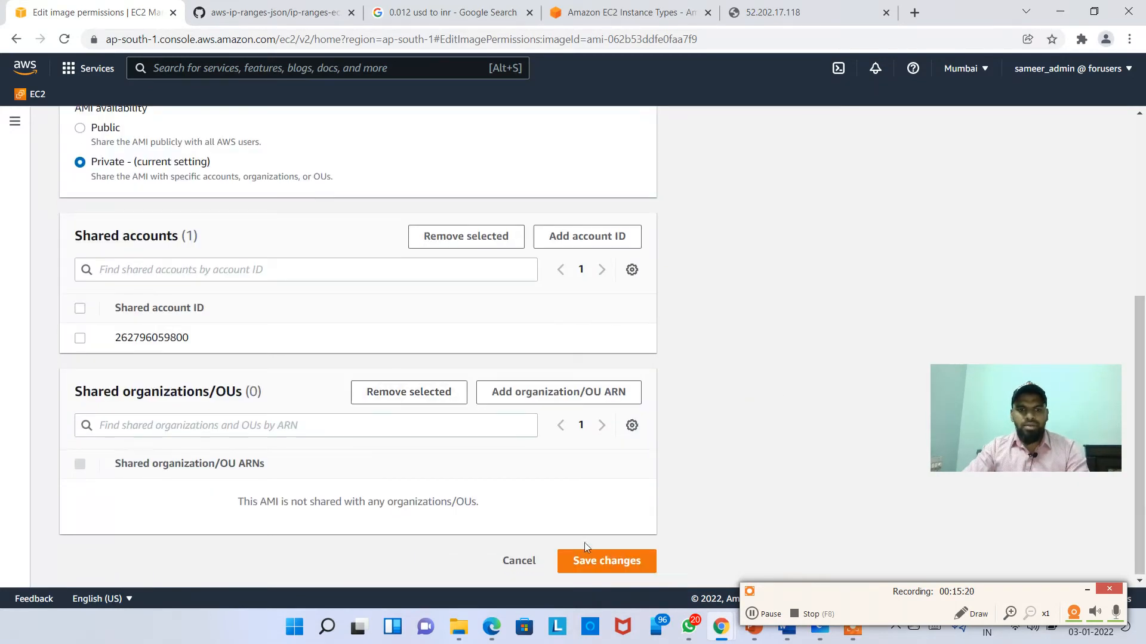
{"action": "left_click", "coordinate": [609, 565]}
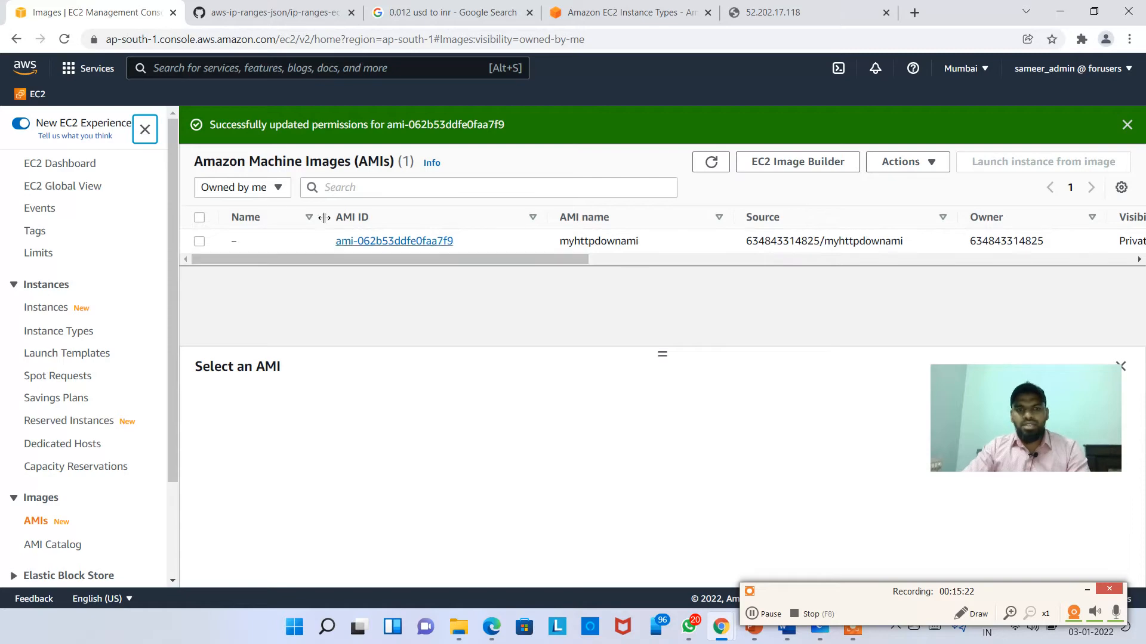
Step: In the second account, refresh Private images, select the shared AMI, then start and cancel an instance launch
{"action": "key", "text": "alt+Tab"}
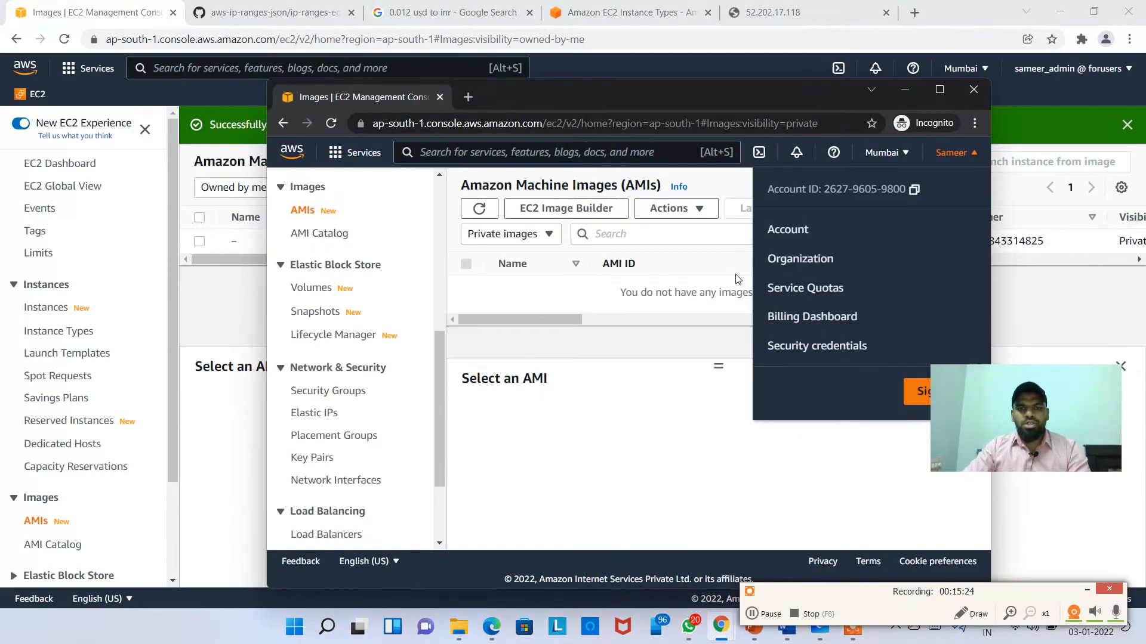
{"action": "left_click", "coordinate": [580, 308]}
{"action": "left_click", "coordinate": [331, 124]}
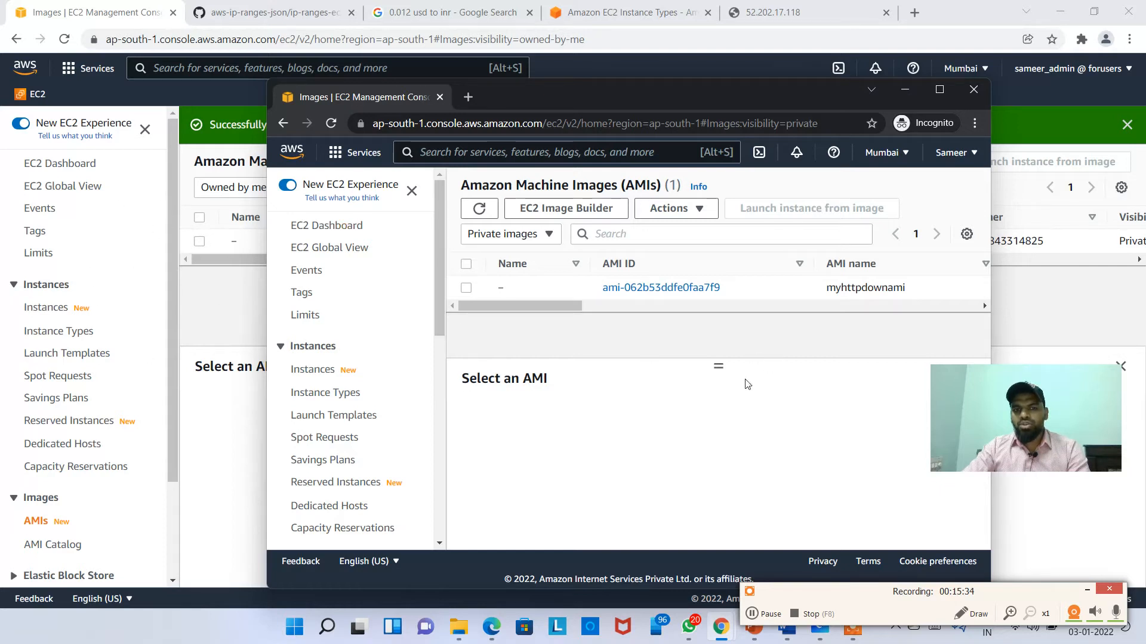
{"action": "left_click", "coordinate": [704, 290]}
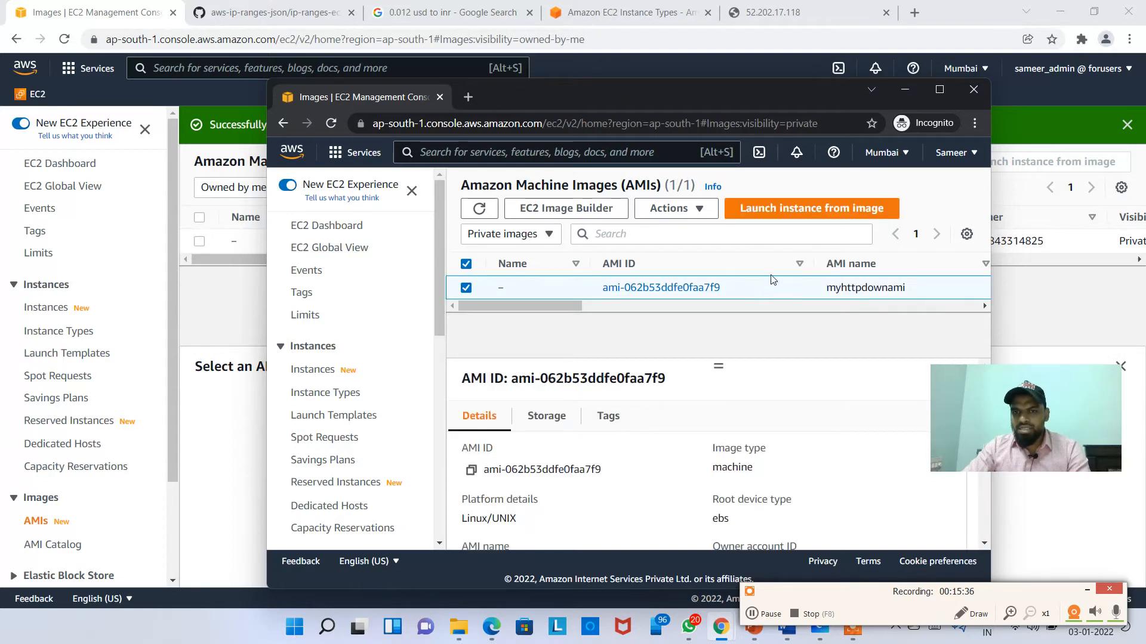
{"action": "left_click", "coordinate": [803, 209]}
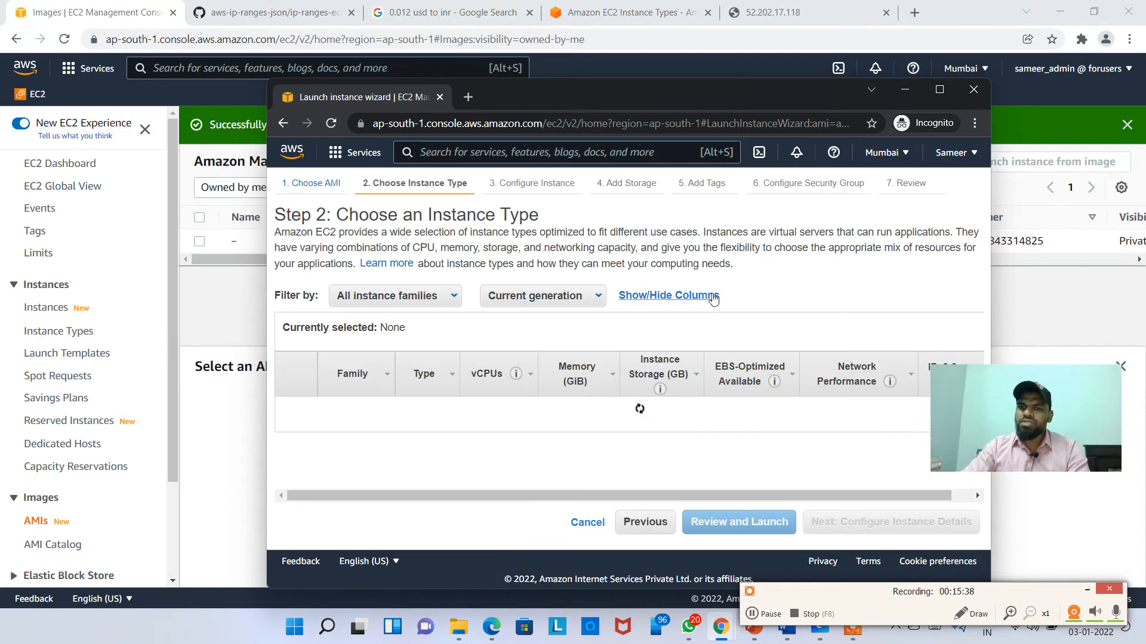
{"action": "left_click", "coordinate": [939, 89]}
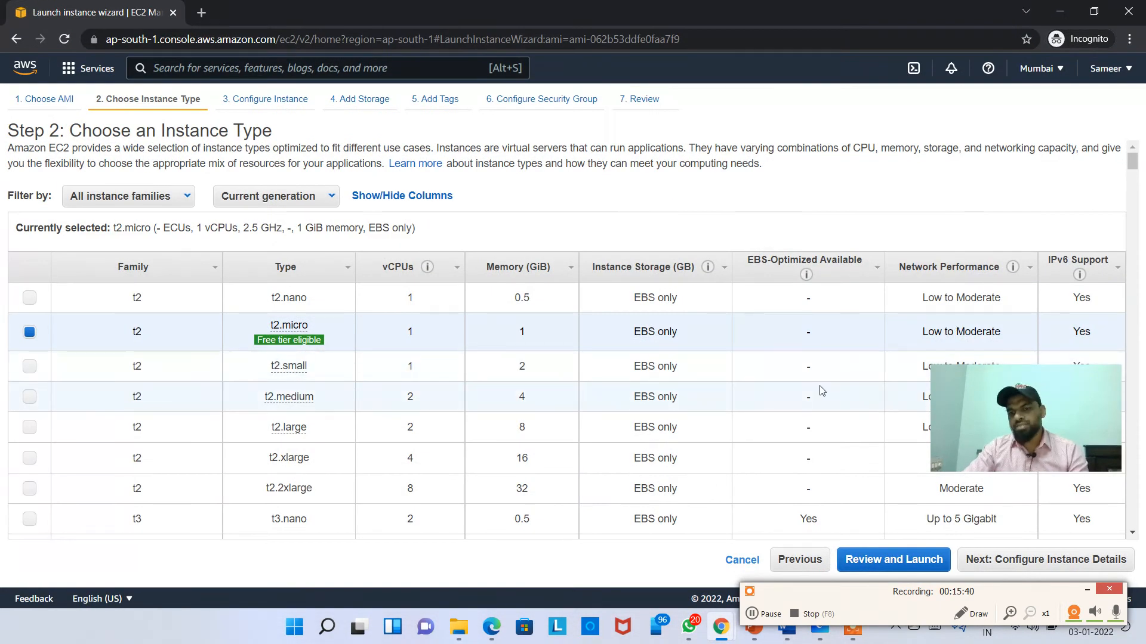
{"action": "left_click", "coordinate": [742, 560]}
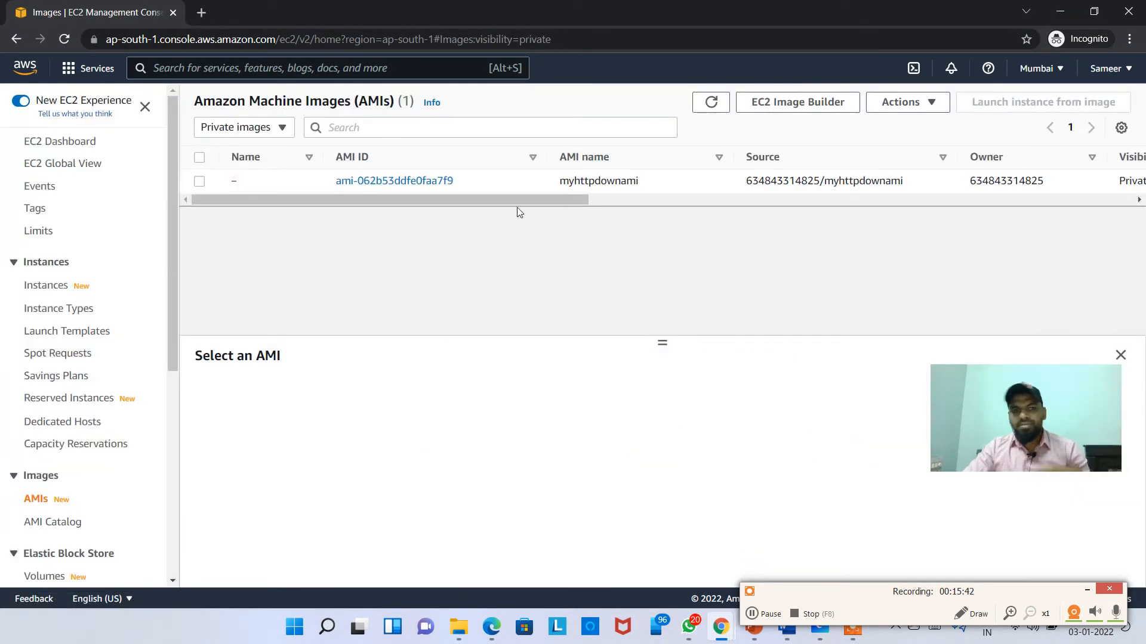
Step: Try deregistering the shared myhttpdownami AMI, get Not authorized, and close the second account's window
{"action": "left_click", "coordinate": [635, 177]}
{"action": "left_click", "coordinate": [912, 102]}
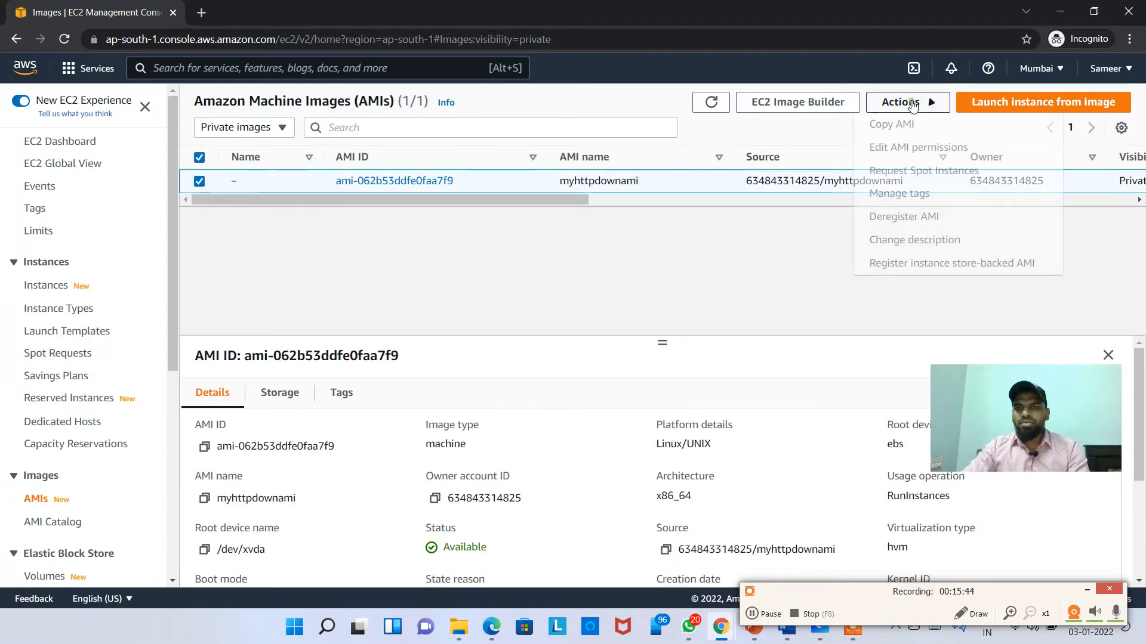
{"action": "left_click", "coordinate": [937, 217]}
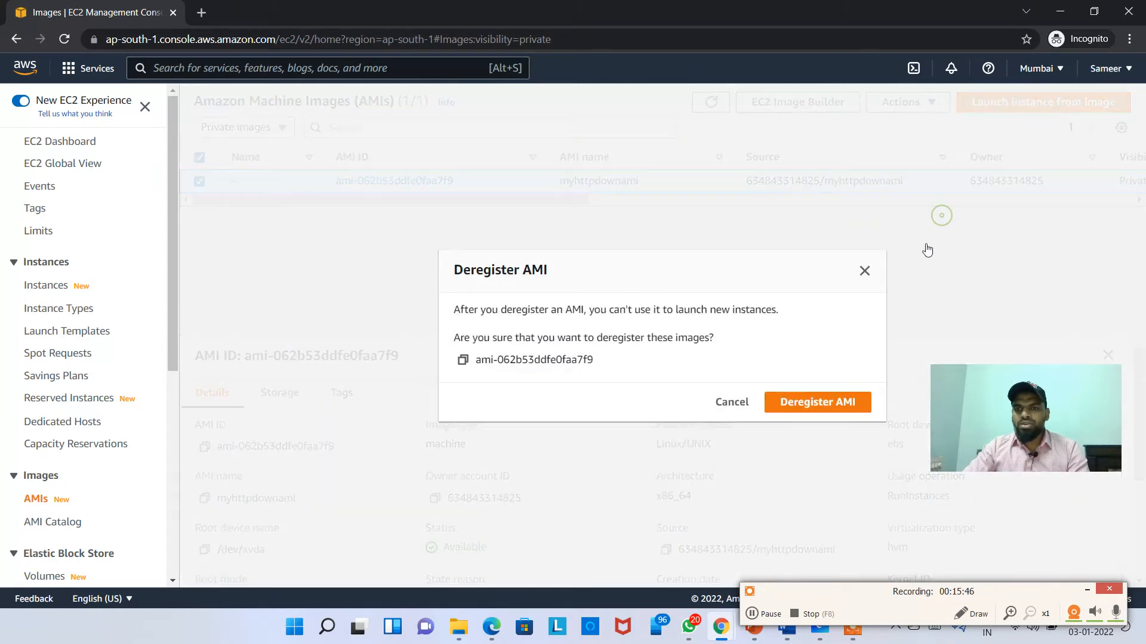
{"action": "left_click", "coordinate": [815, 409]}
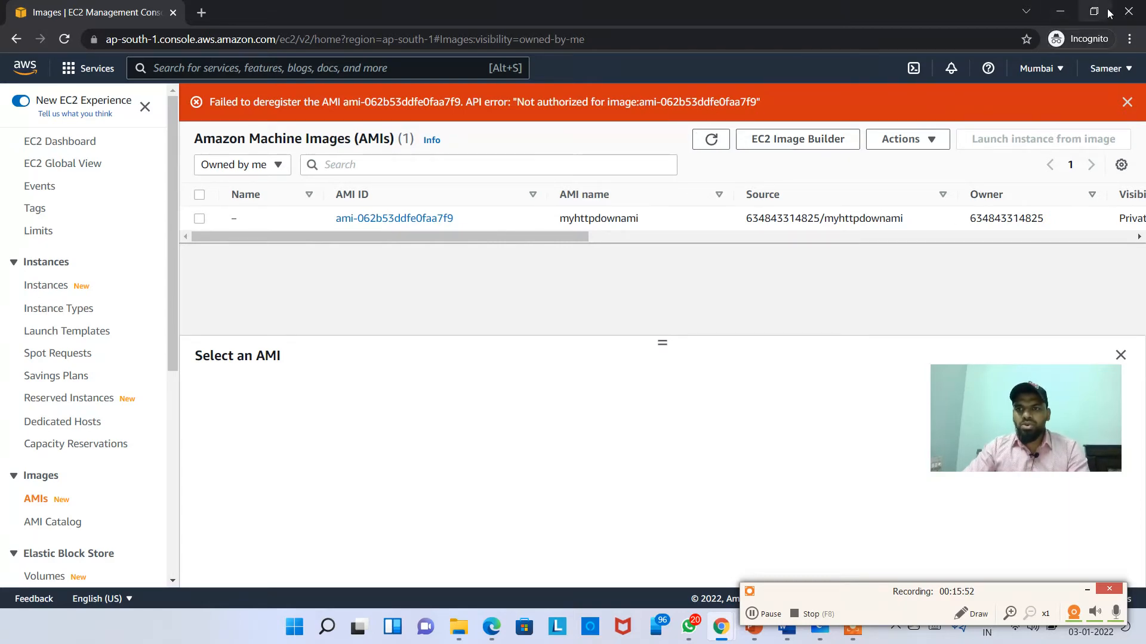
{"action": "left_click", "coordinate": [1128, 12]}
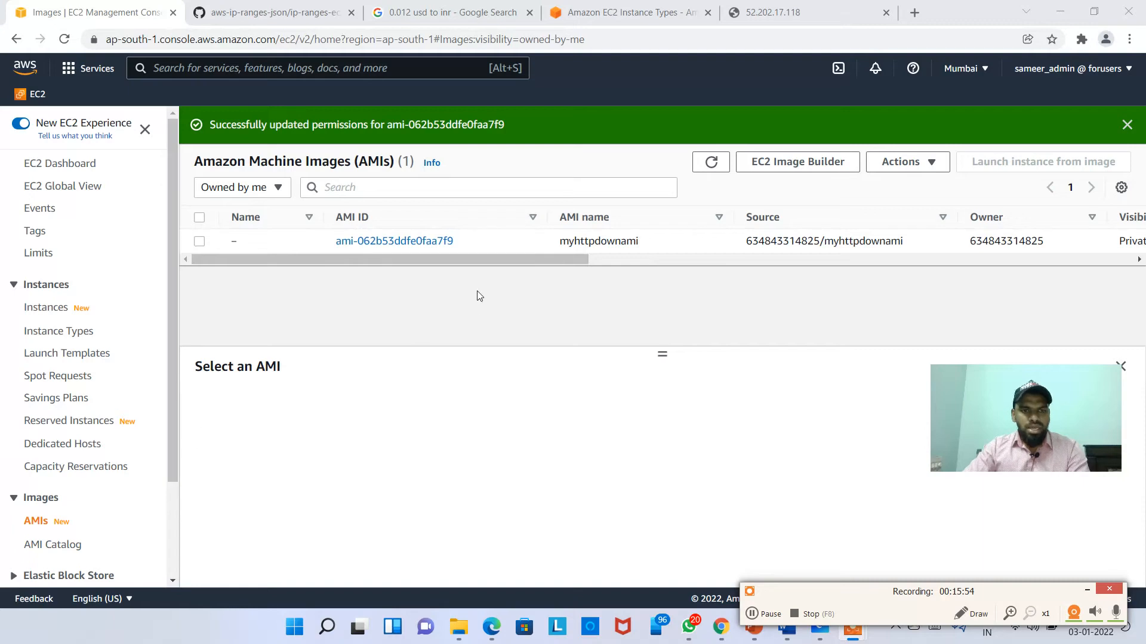
Step: Open Edit AMI permissions for myhttpdownami and remove the second account from Shared accounts
{"action": "left_click", "coordinate": [546, 243]}
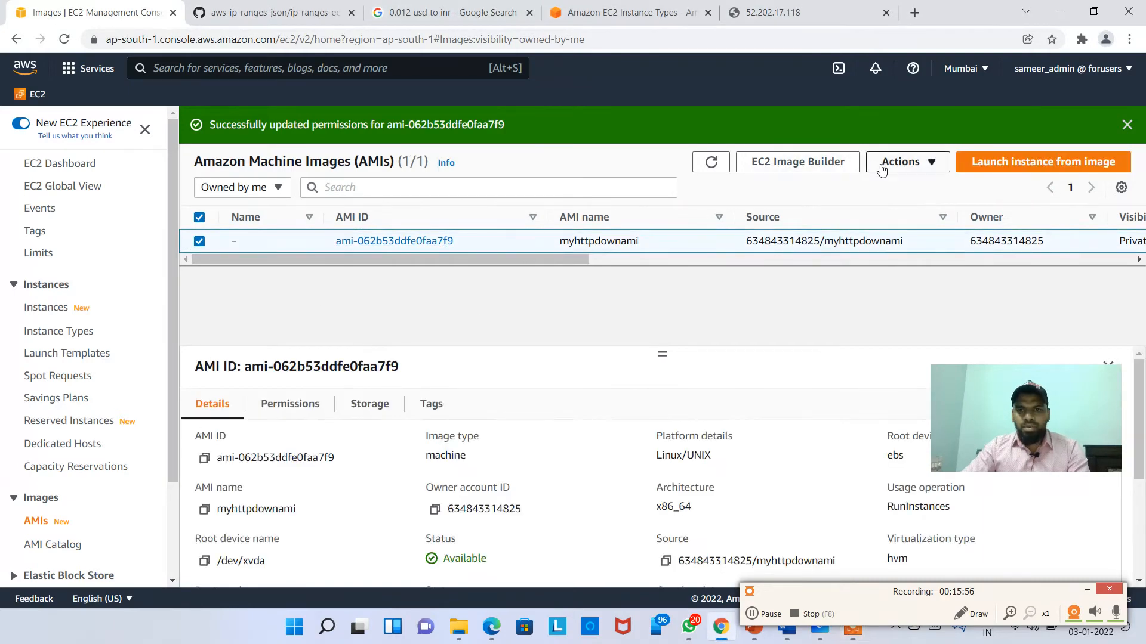
{"action": "left_click", "coordinate": [907, 161]}
{"action": "left_click", "coordinate": [932, 210]}
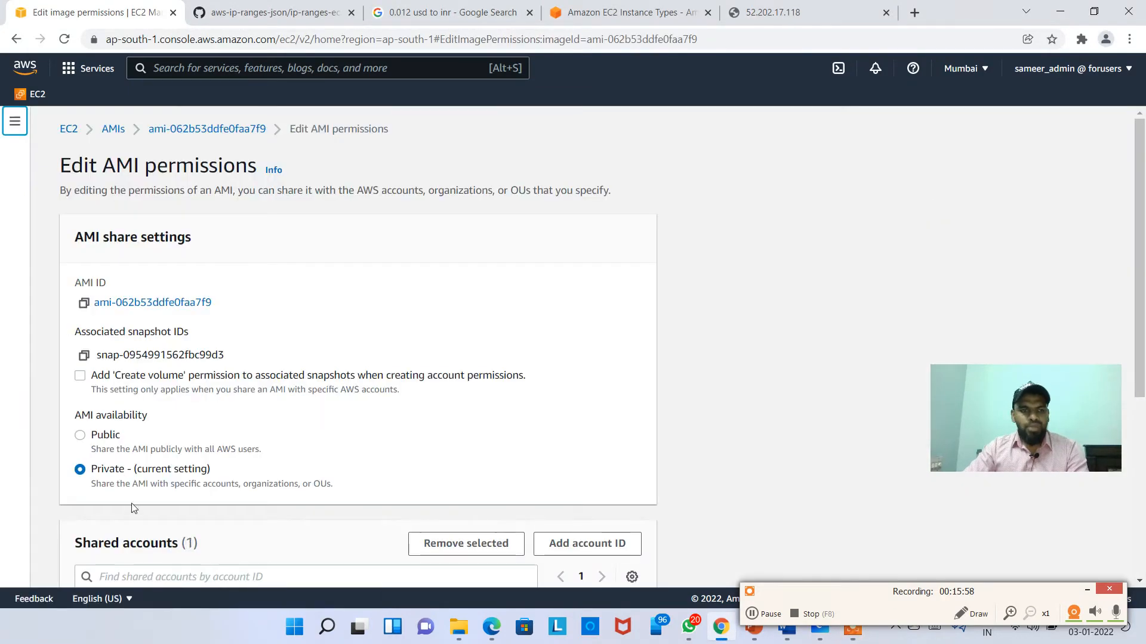
{"action": "scroll", "coordinate": [509, 504], "scroll_direction": "down", "scroll_amount": 3}
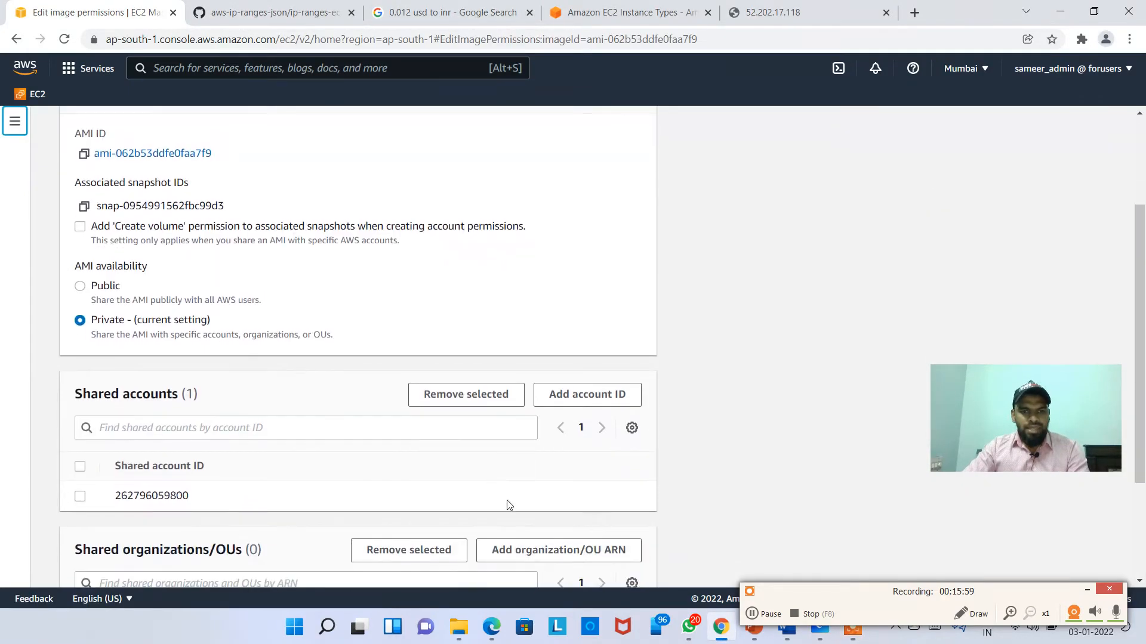
{"action": "left_click", "coordinate": [83, 498]}
{"action": "left_click", "coordinate": [468, 401]}
{"action": "scroll", "coordinate": [542, 488], "scroll_direction": "down", "scroll_amount": 3}
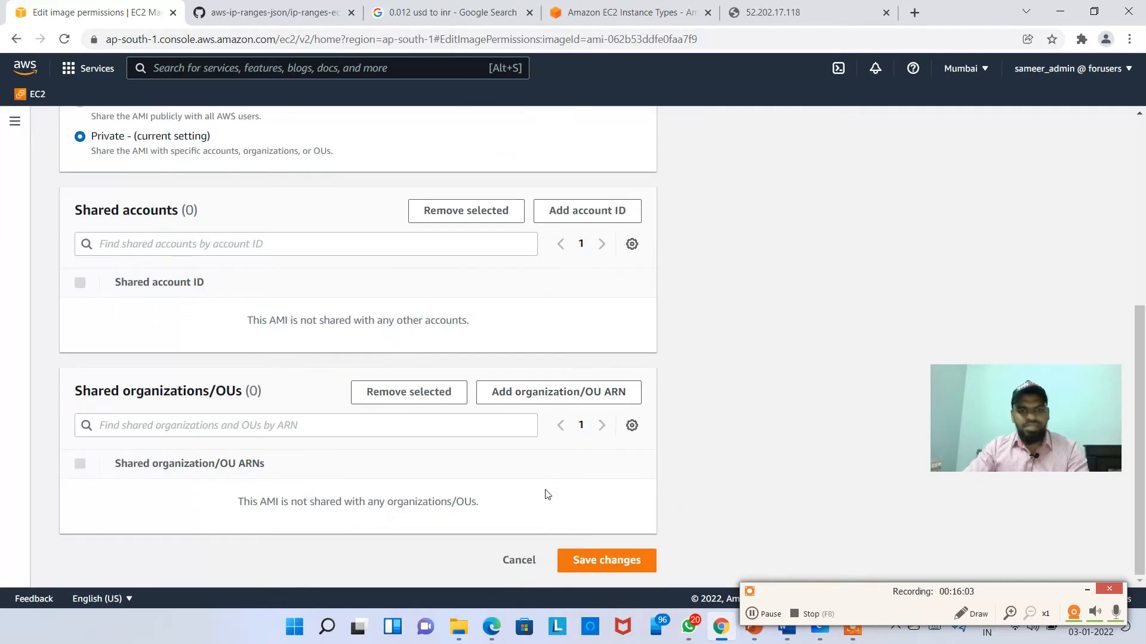
{"action": "left_click_drag", "start_coordinate": [109, 392], "coordinate": [276, 398]}
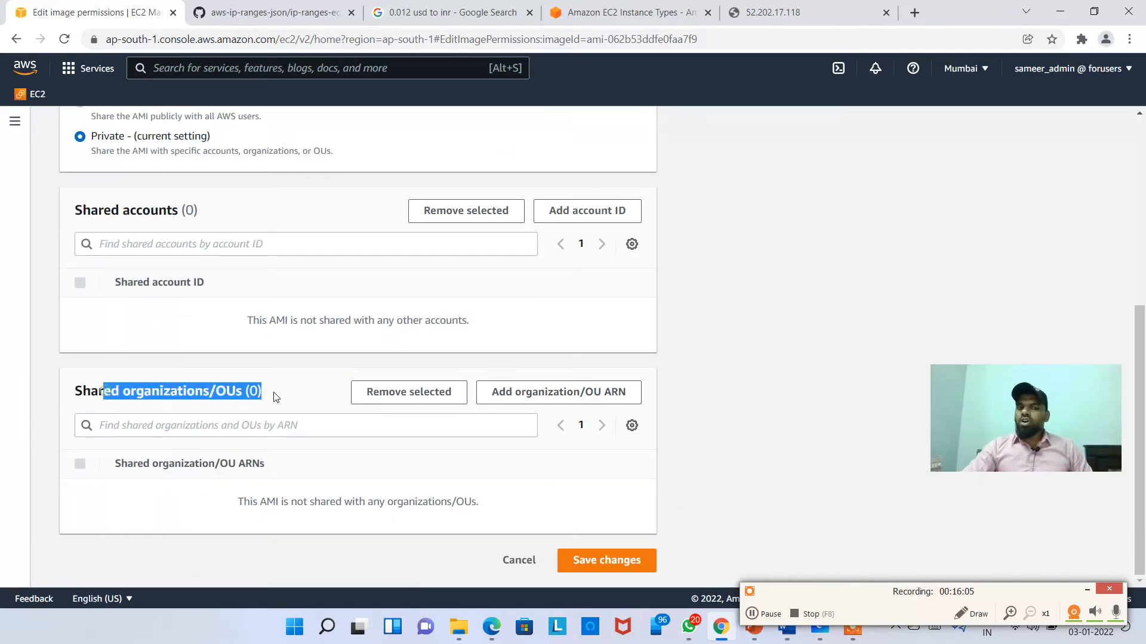
{"action": "left_click", "coordinate": [290, 395]}
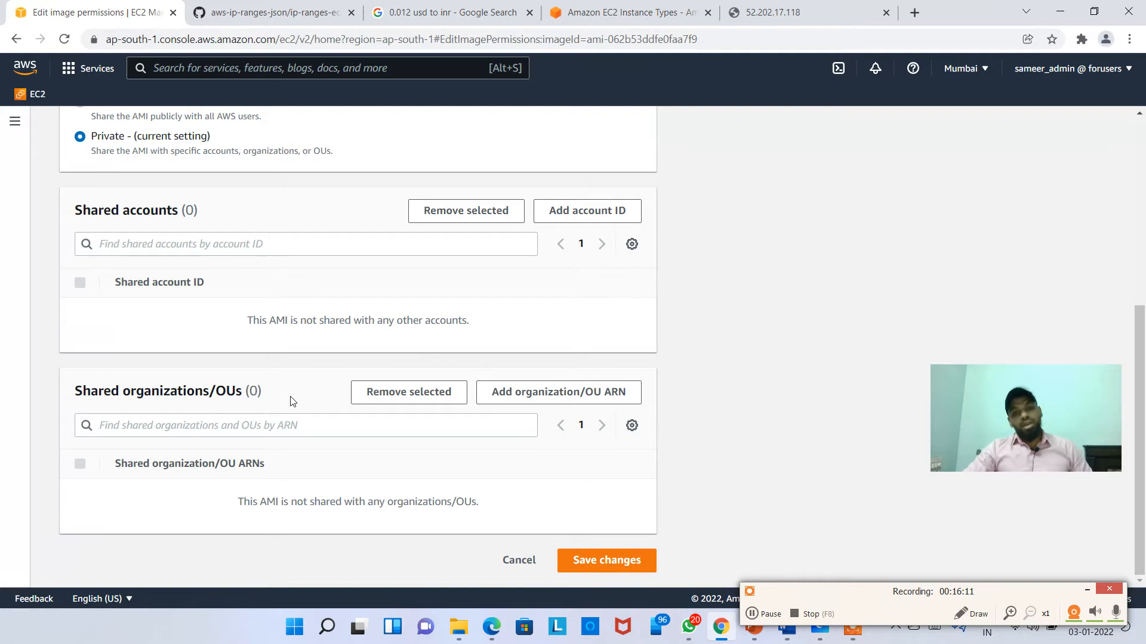
Step: Return via the breadcrumb to the private AMIs list and reselect myhttpdownami
{"action": "scroll", "coordinate": [292, 400], "scroll_direction": "up", "scroll_amount": 5}
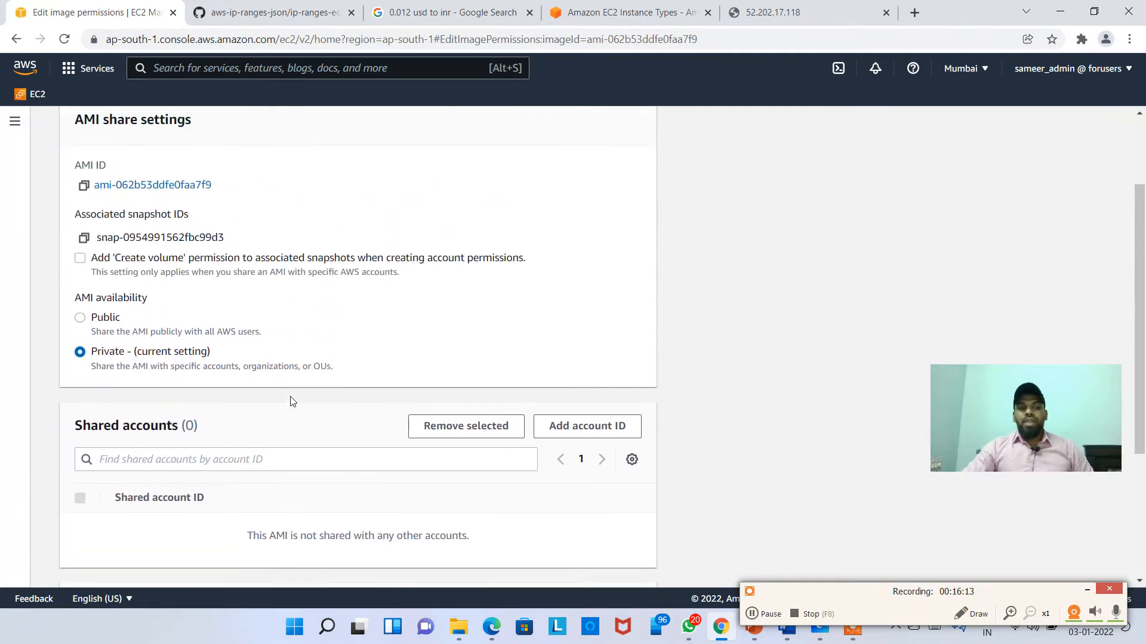
{"action": "left_click", "coordinate": [210, 129]}
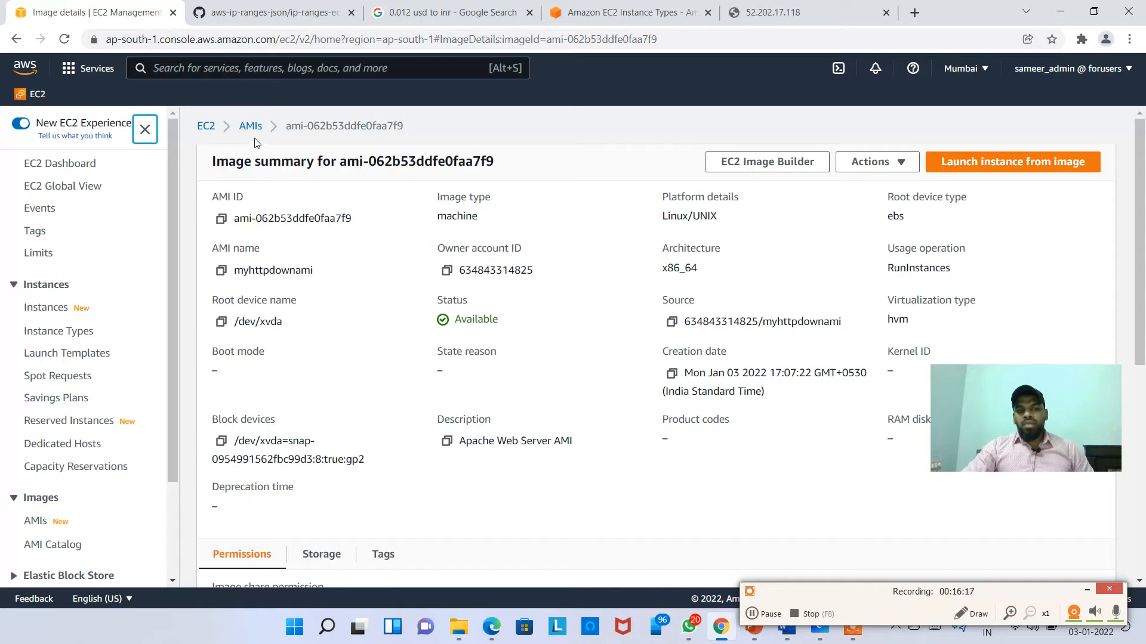
{"action": "left_click", "coordinate": [251, 127]}
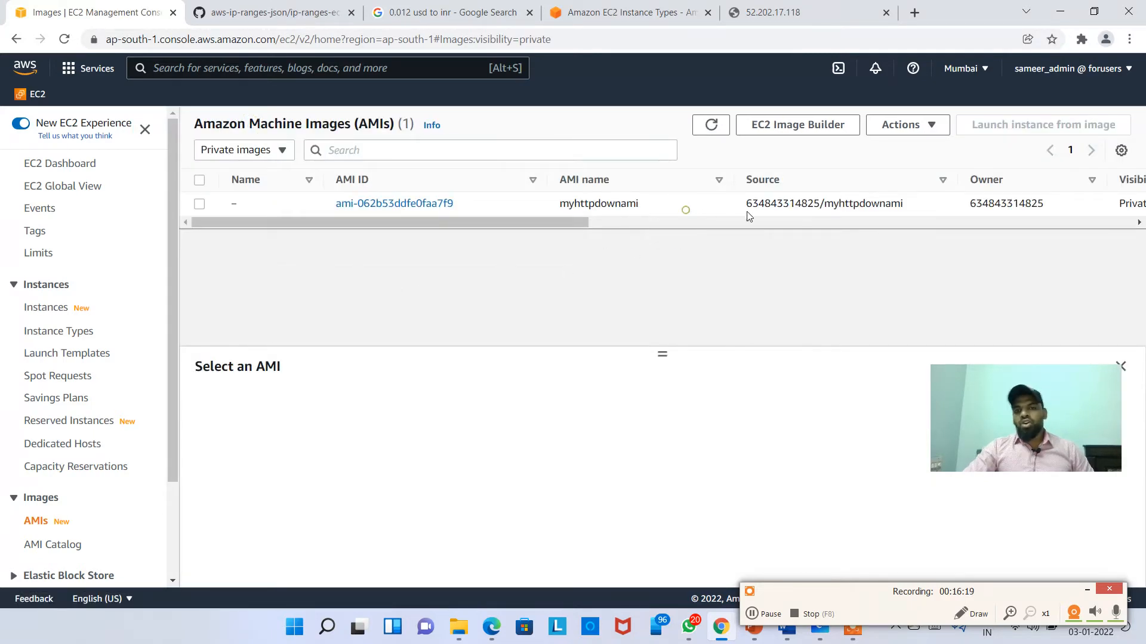
{"action": "left_click", "coordinate": [686, 209]}
{"action": "left_click", "coordinate": [927, 119]}
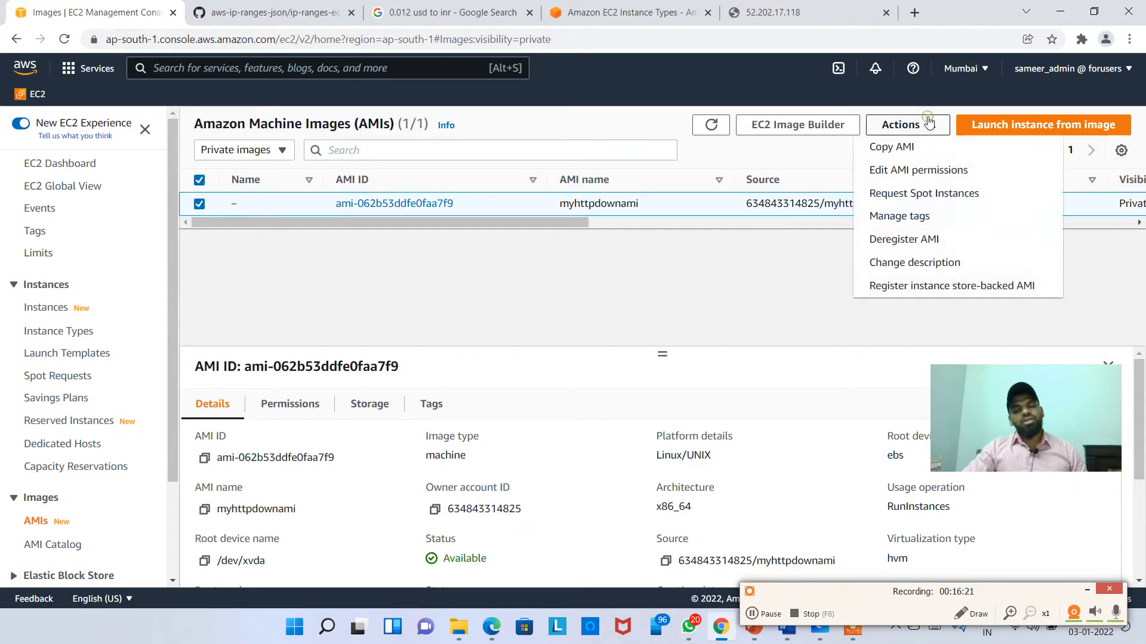
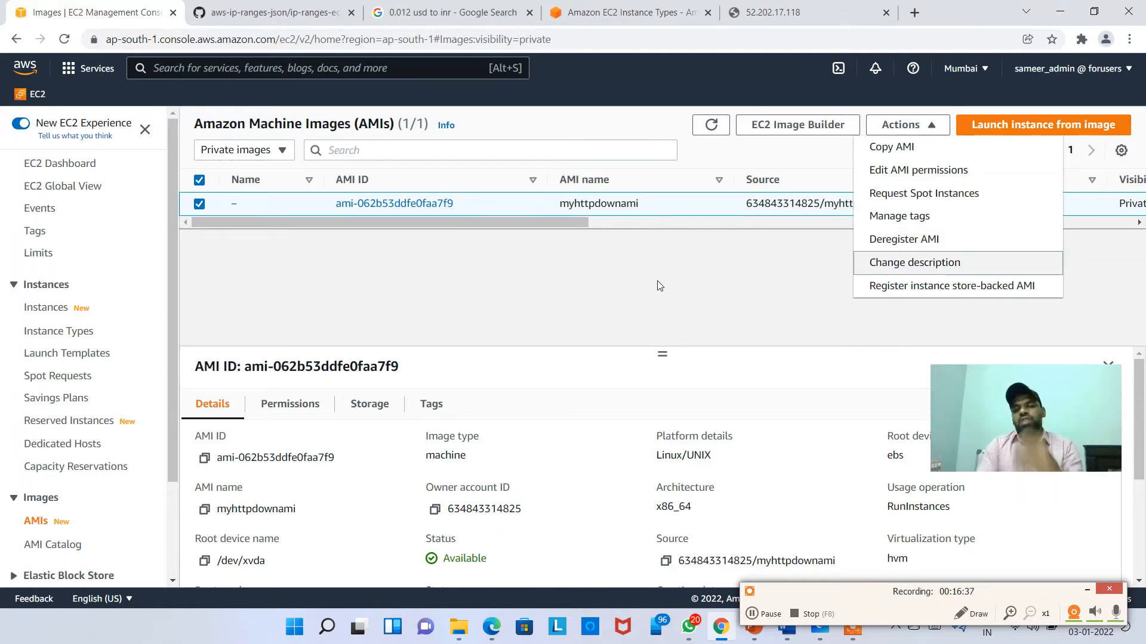
Step: Dismiss the AMI Actions menu and go to AMI Catalog under Images in the navigation pane
{"action": "left_click", "coordinate": [619, 276]}
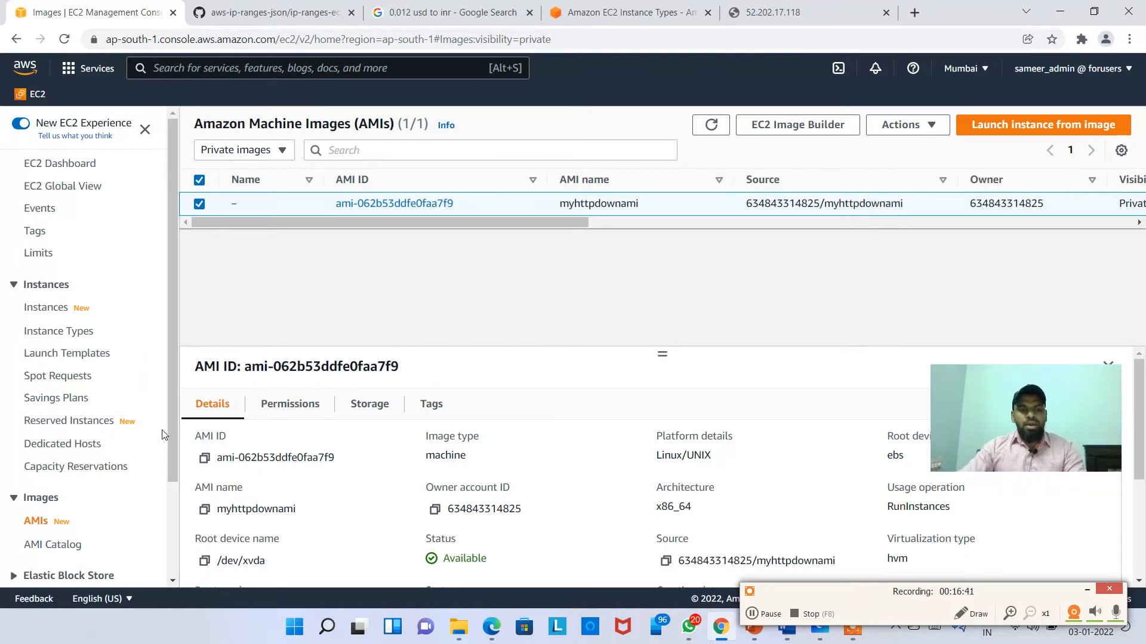
{"action": "left_click_drag", "start_coordinate": [169, 410], "coordinate": [173, 523]}
{"action": "left_click", "coordinate": [57, 422]}
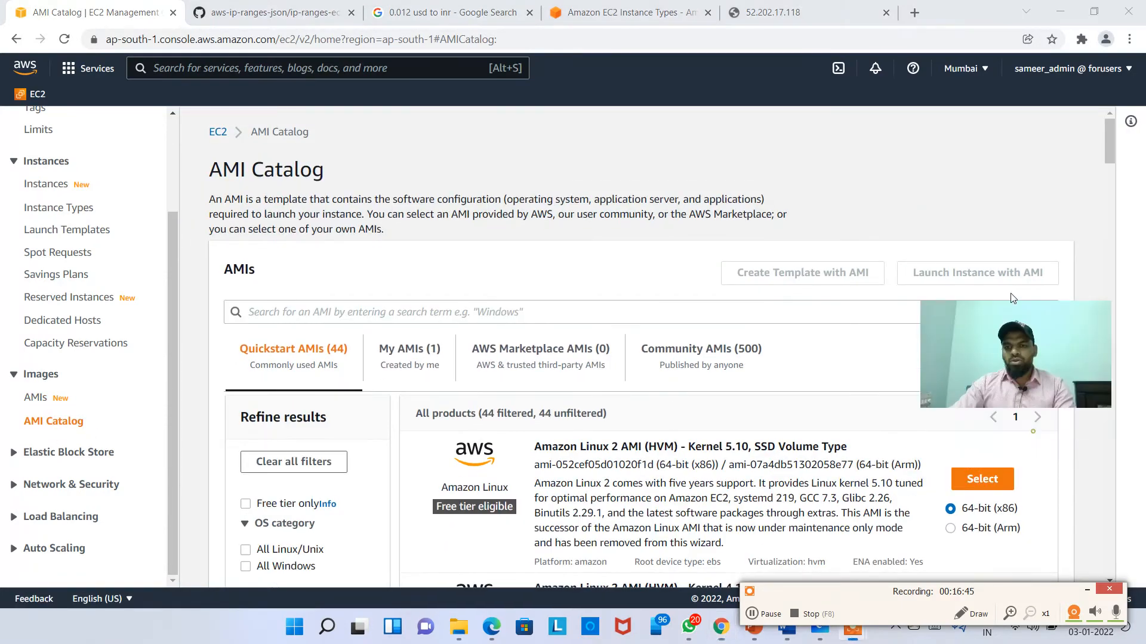
Step: Scroll through the 44 Quickstart AMIs, starting from Amazon Linux 2
{"action": "scroll", "coordinate": [507, 347], "scroll_direction": "down", "scroll_amount": 1}
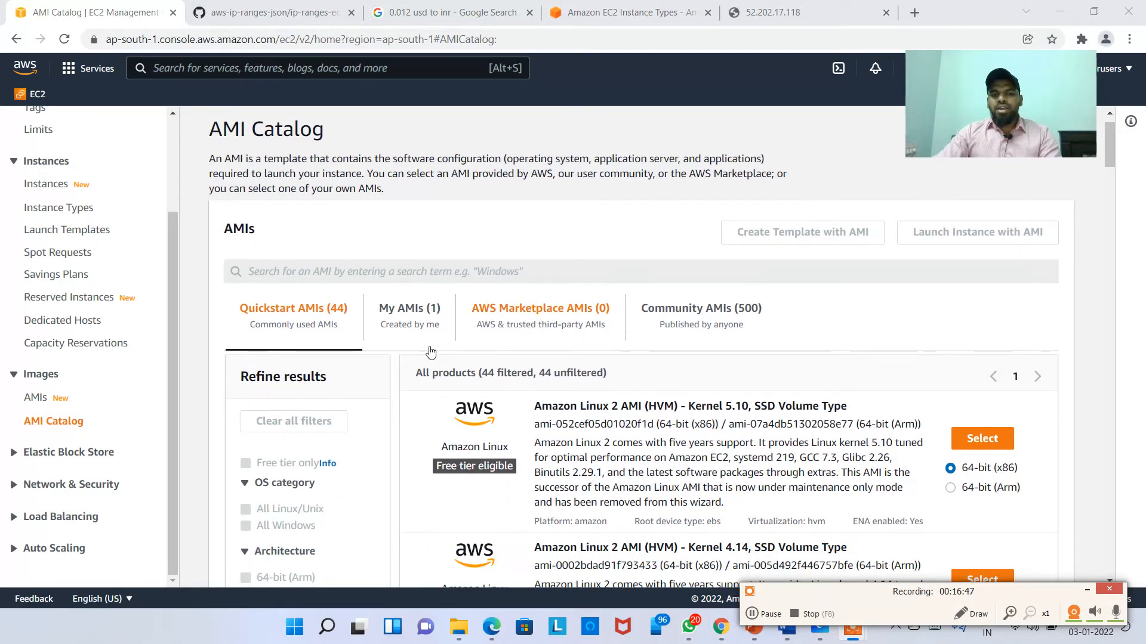
{"action": "scroll", "coordinate": [631, 438], "scroll_direction": "down", "scroll_amount": 2}
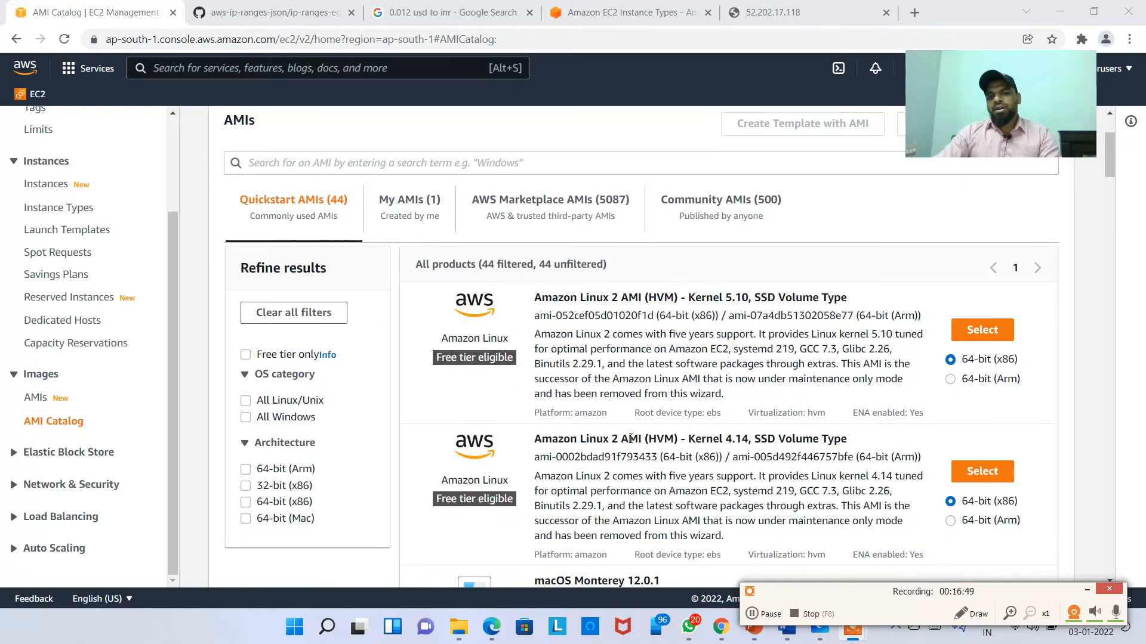
{"action": "scroll", "coordinate": [631, 438], "scroll_direction": "up", "scroll_amount": 1}
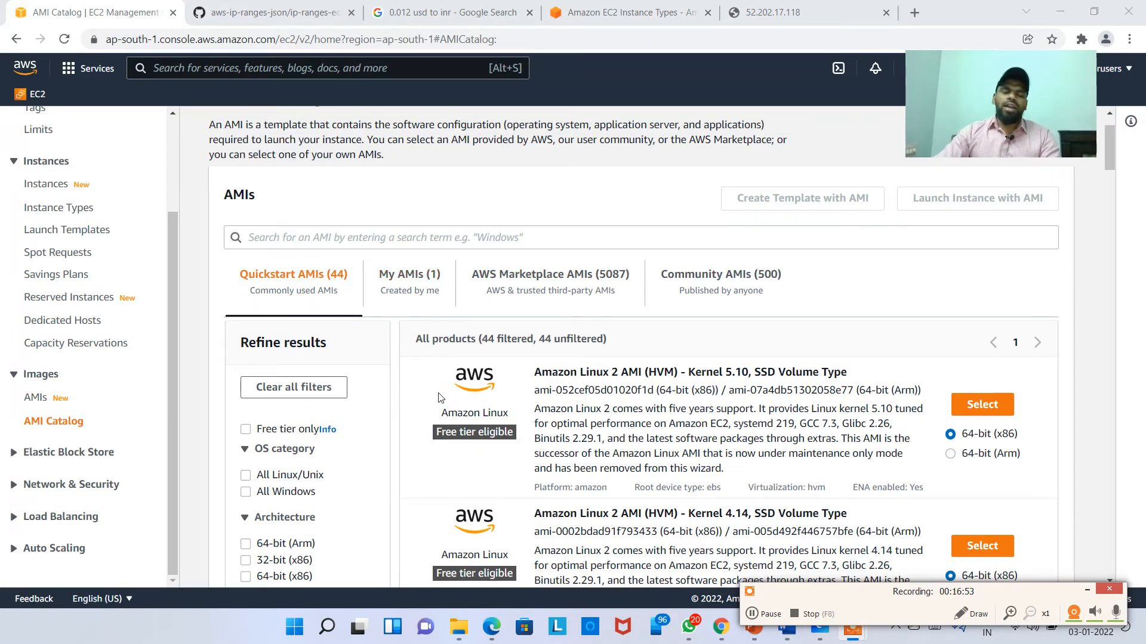
{"action": "scroll", "coordinate": [434, 424], "scroll_direction": "down", "scroll_amount": 1}
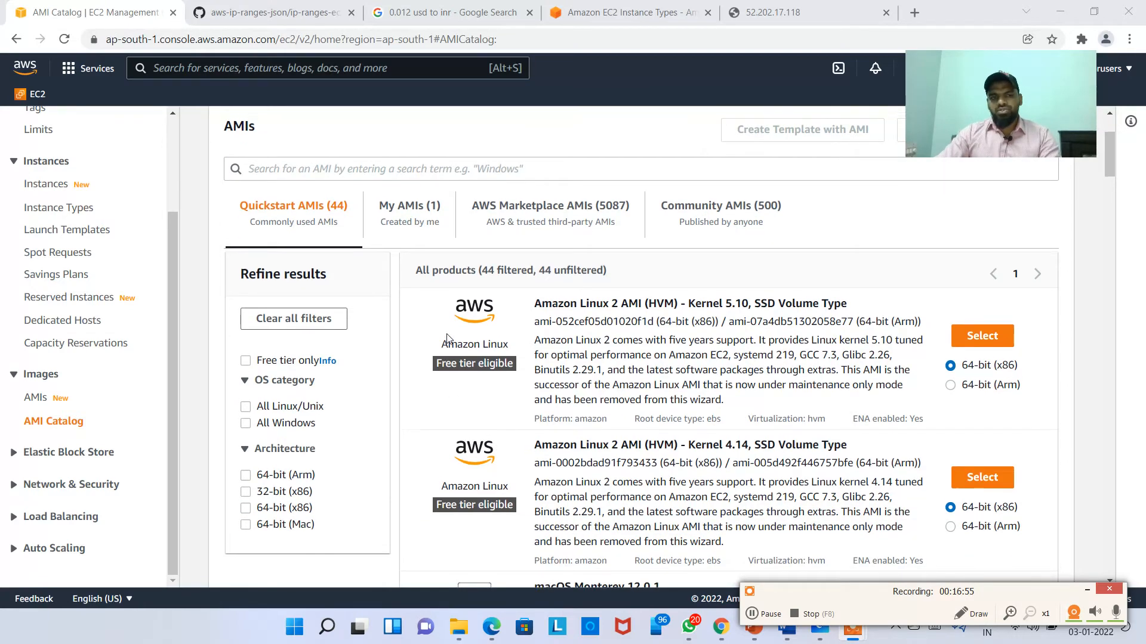
{"action": "scroll", "coordinate": [356, 365], "scroll_direction": "up", "scroll_amount": 1}
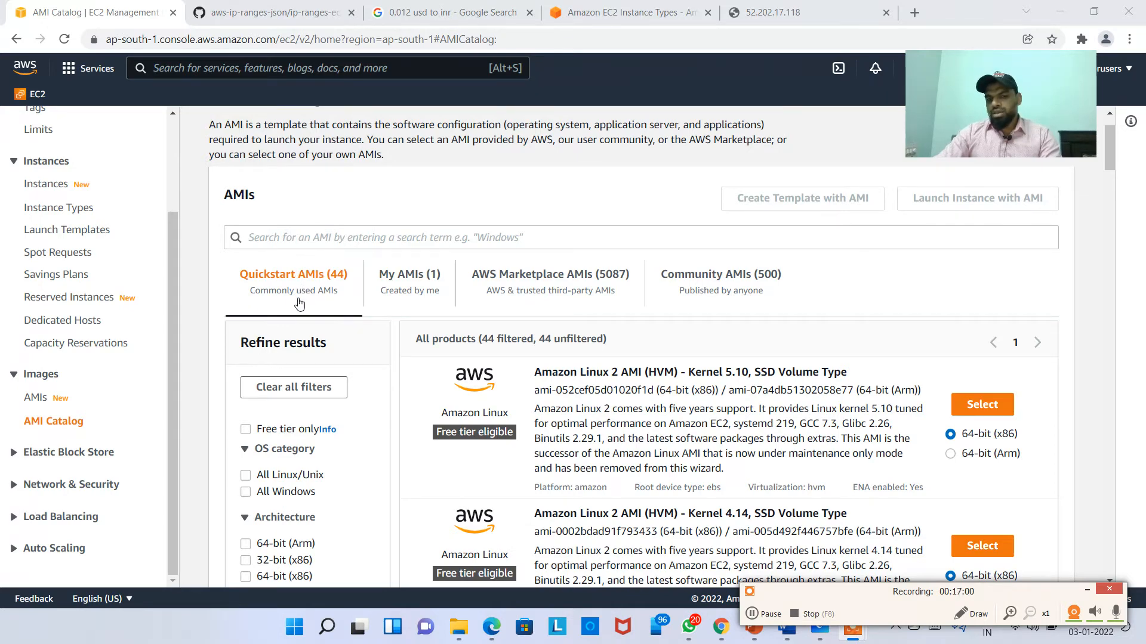
Step: Check My AMIs, then browse the 5087 AWS Marketplace AMIs
{"action": "left_click", "coordinate": [399, 280]}
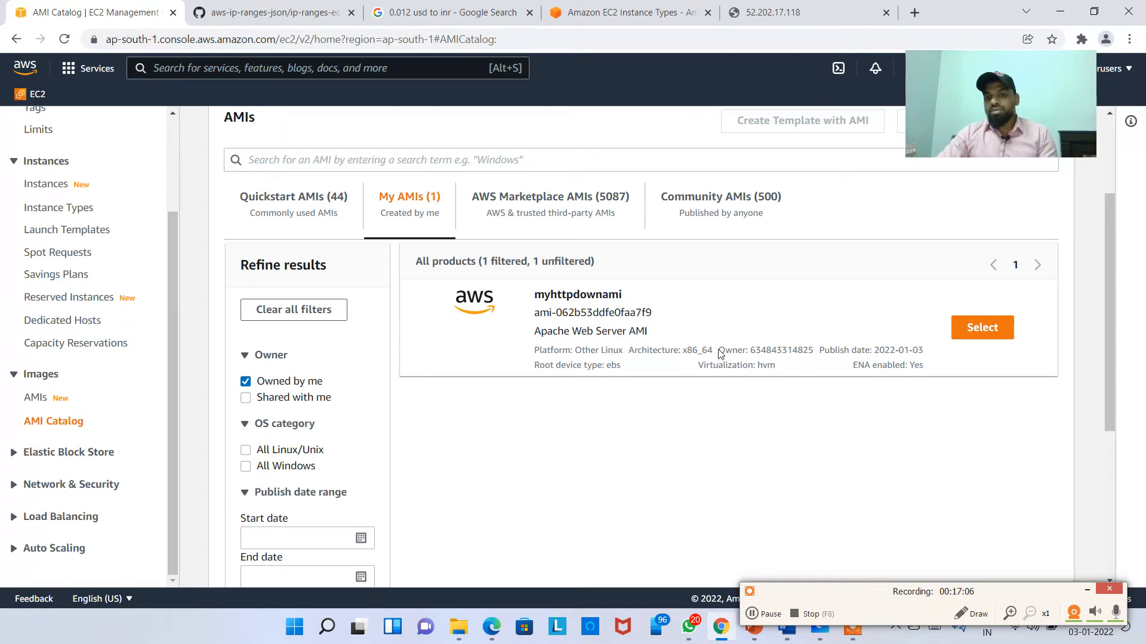
{"action": "left_click", "coordinate": [531, 220]}
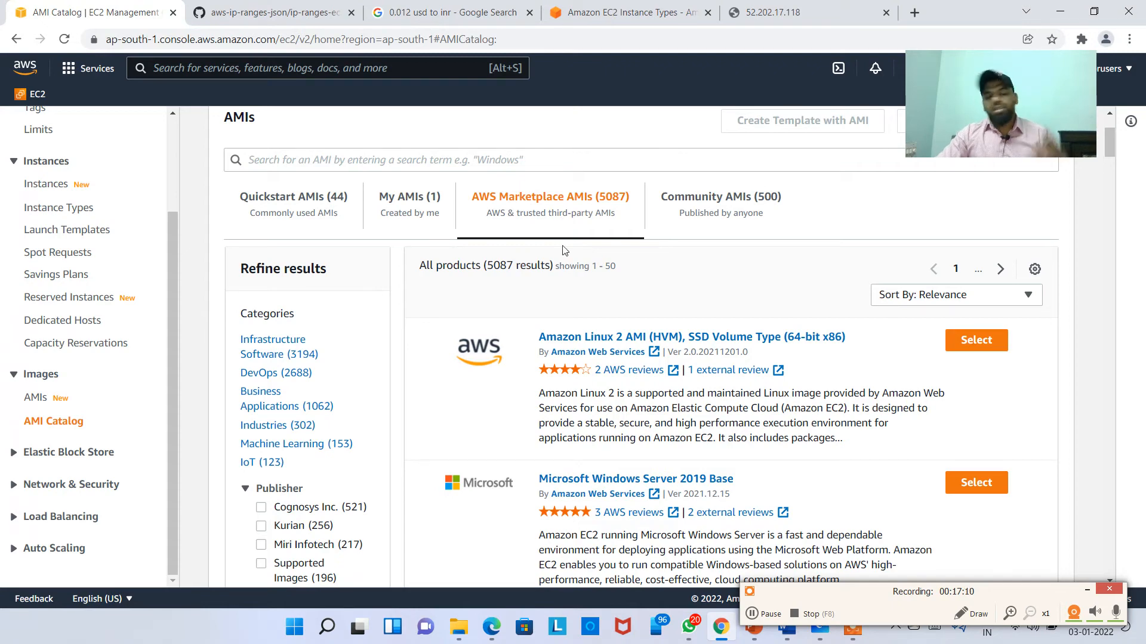
{"action": "scroll", "coordinate": [624, 375], "scroll_direction": "down", "scroll_amount": 10}
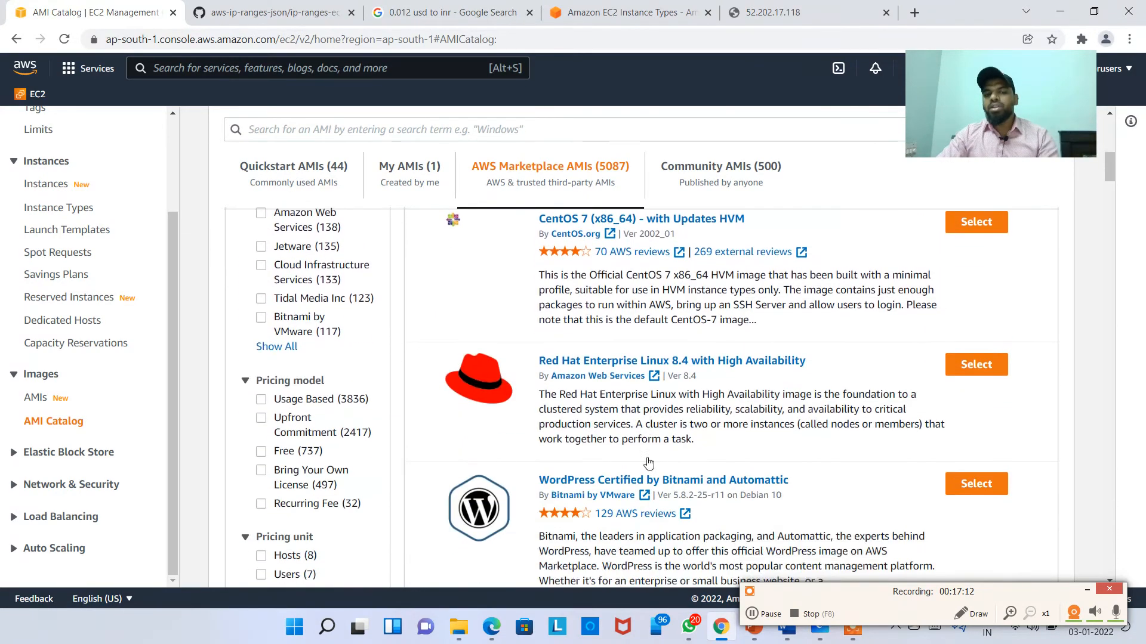
{"action": "scroll", "coordinate": [646, 418], "scroll_direction": "up", "scroll_amount": 10}
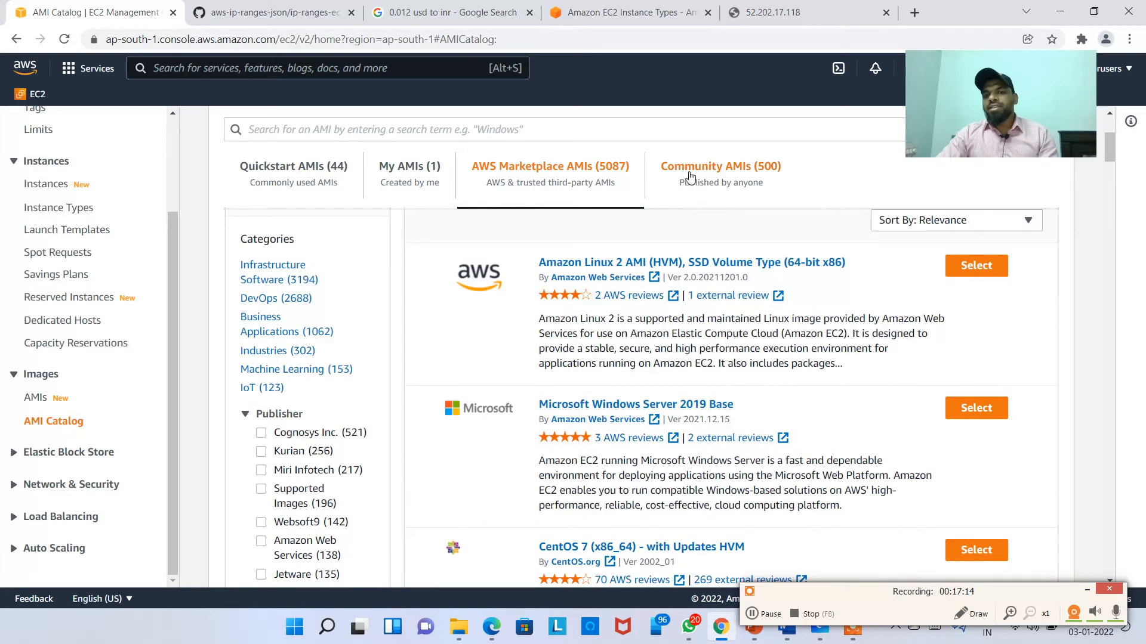
Step: Glance at Community AMIs, then filter Quickstart AMIs by Free tier and Linux/Unix
{"action": "left_click", "coordinate": [688, 172]}
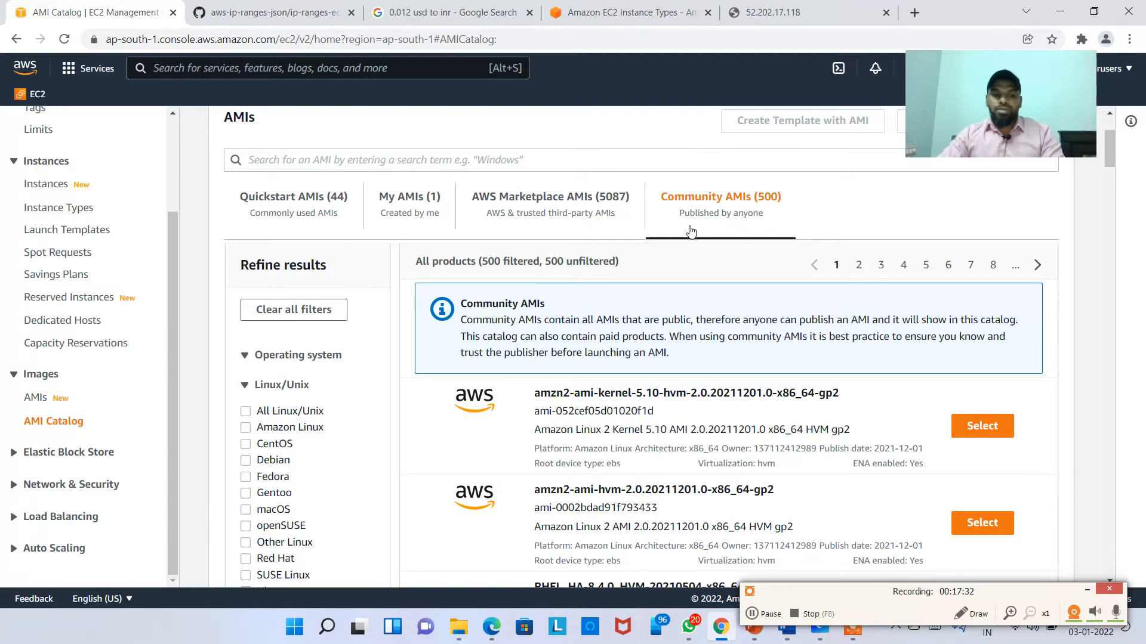
{"action": "left_click", "coordinate": [309, 209]}
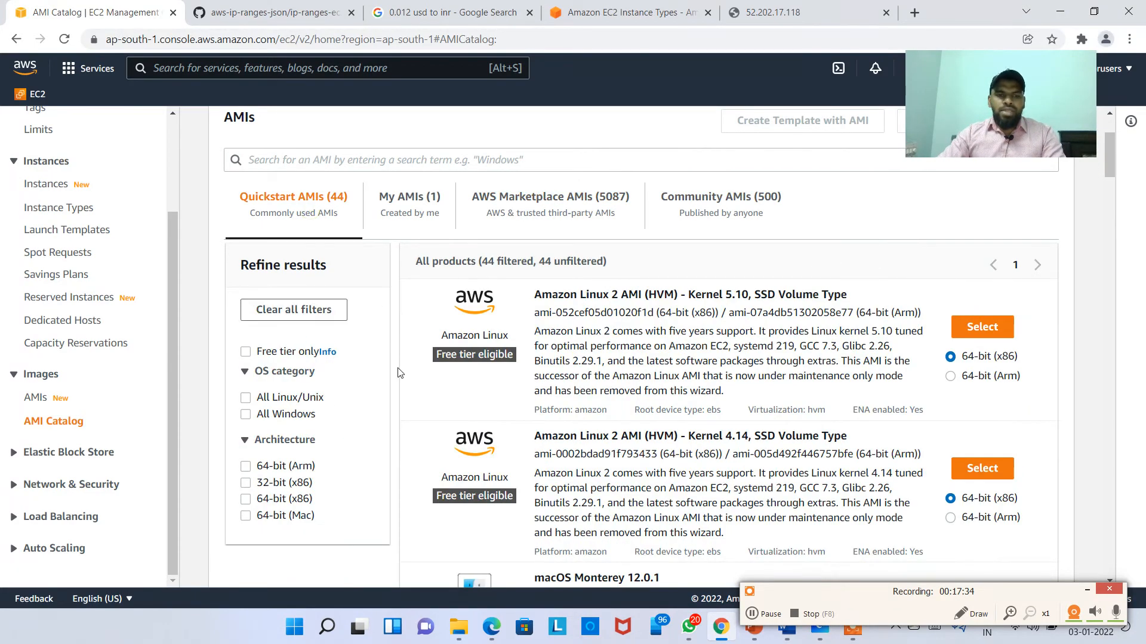
{"action": "left_click", "coordinate": [245, 353]}
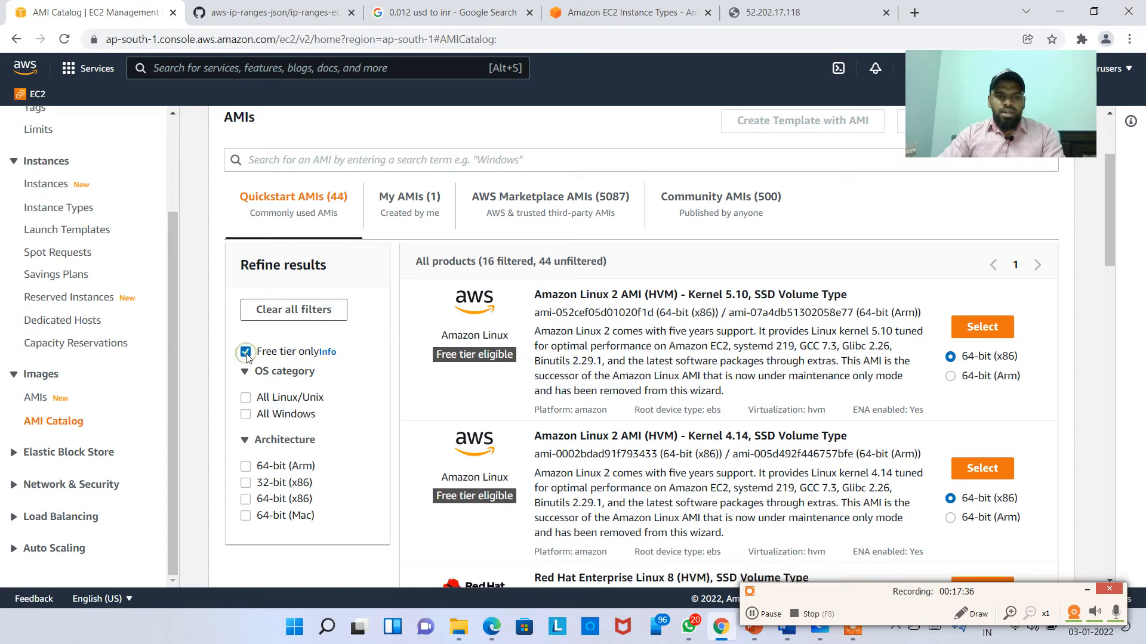
{"action": "scroll", "coordinate": [559, 354], "scroll_direction": "down", "scroll_amount": 3}
{"action": "scroll", "coordinate": [400, 376], "scroll_direction": "up", "scroll_amount": 3}
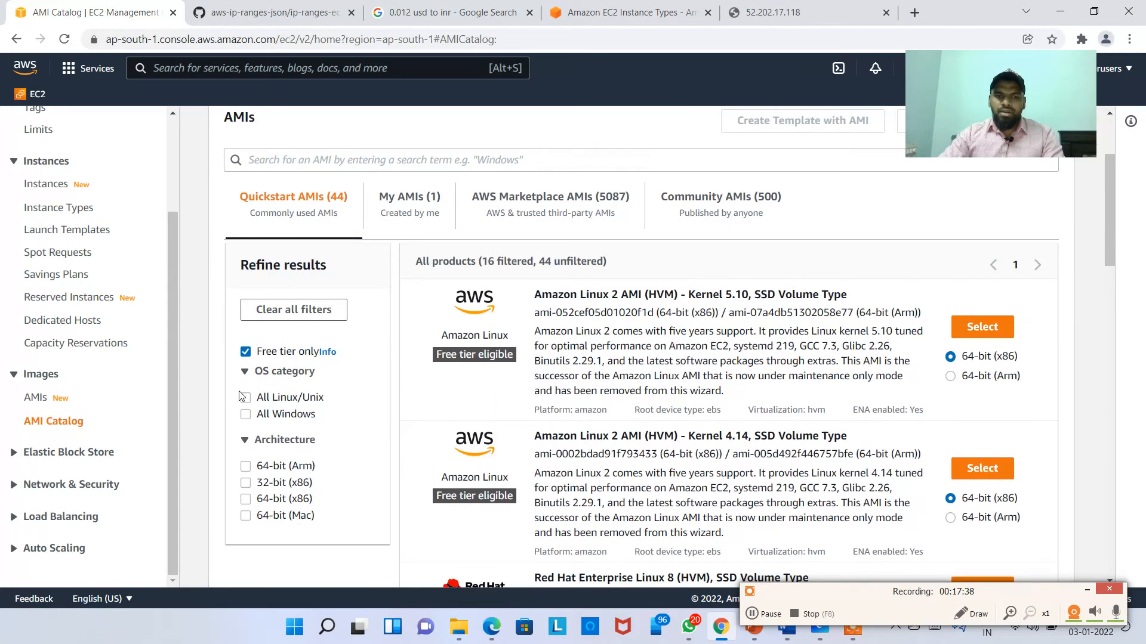
{"action": "left_click", "coordinate": [246, 352]}
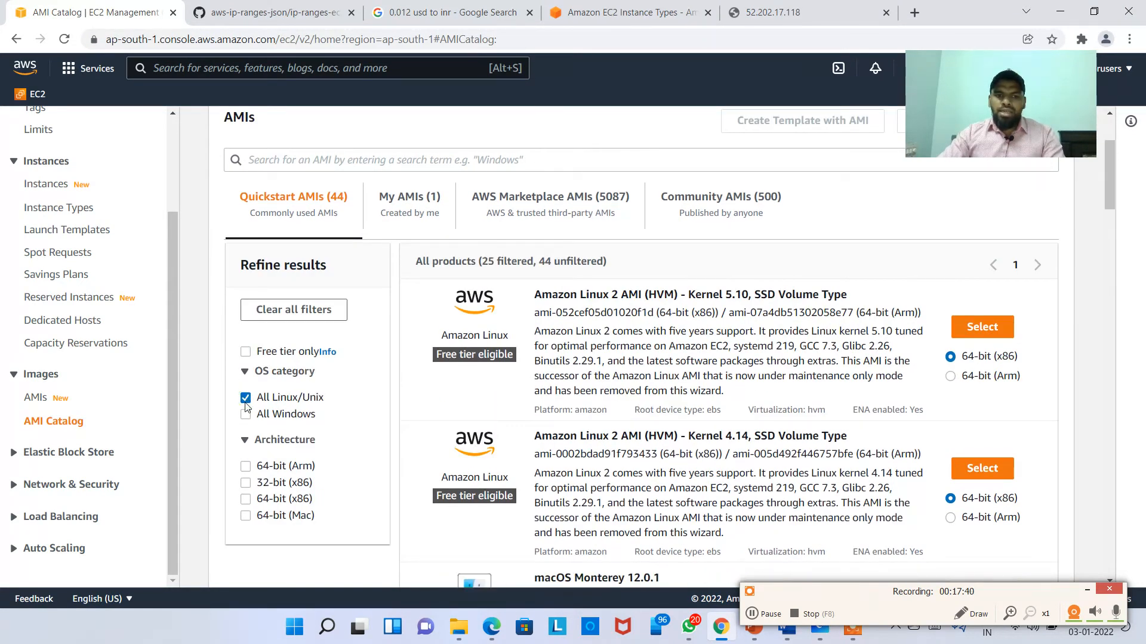
{"action": "scroll", "coordinate": [897, 308], "scroll_direction": "down", "scroll_amount": 10}
{"action": "scroll", "coordinate": [657, 384], "scroll_direction": "up", "scroll_amount": 8}
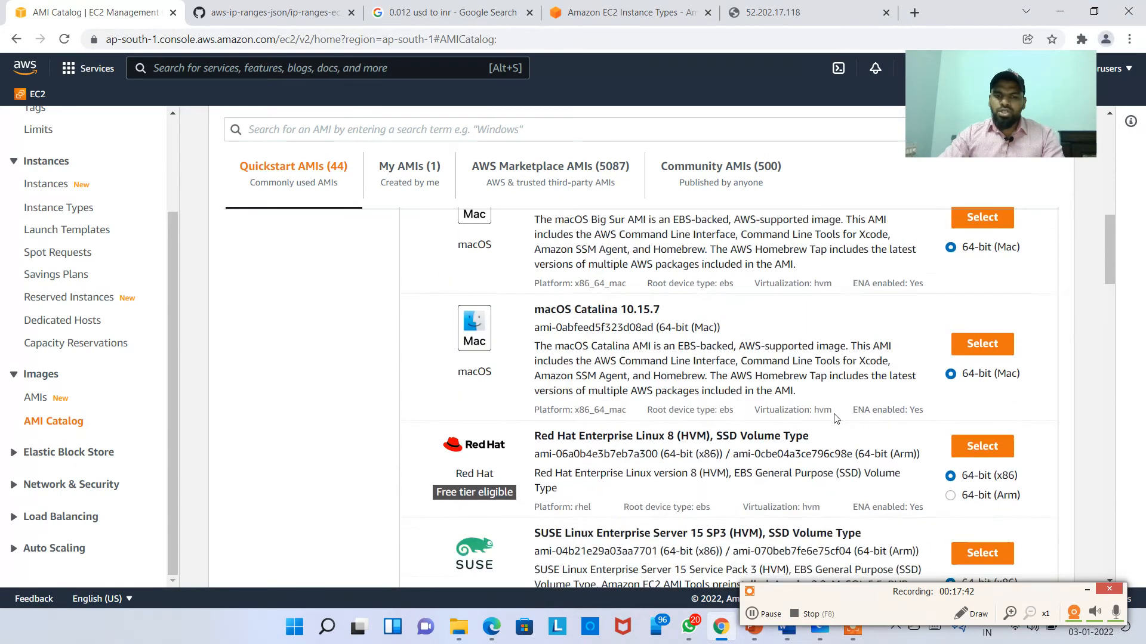
{"action": "scroll", "coordinate": [657, 383], "scroll_direction": "up", "scroll_amount": 4}
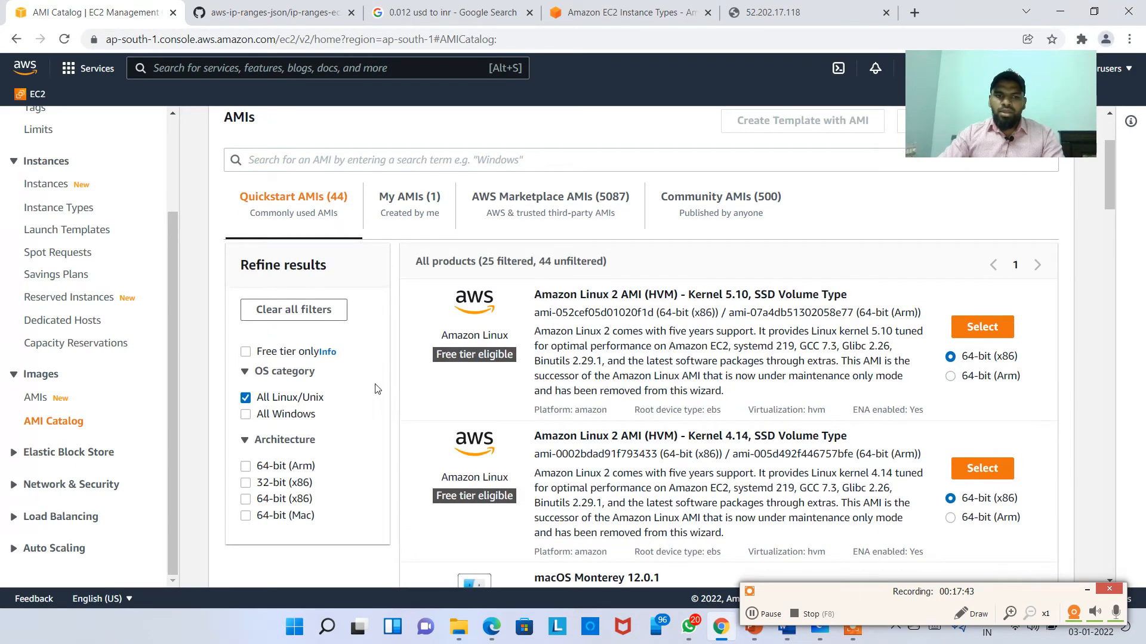
Step: Try the Windows, 64-bit (Arm) and 32-bit (x86) filters, clearing each afterwards
{"action": "left_click", "coordinate": [246, 415]}
{"action": "scroll", "coordinate": [242, 370], "scroll_direction": "down", "scroll_amount": 2}
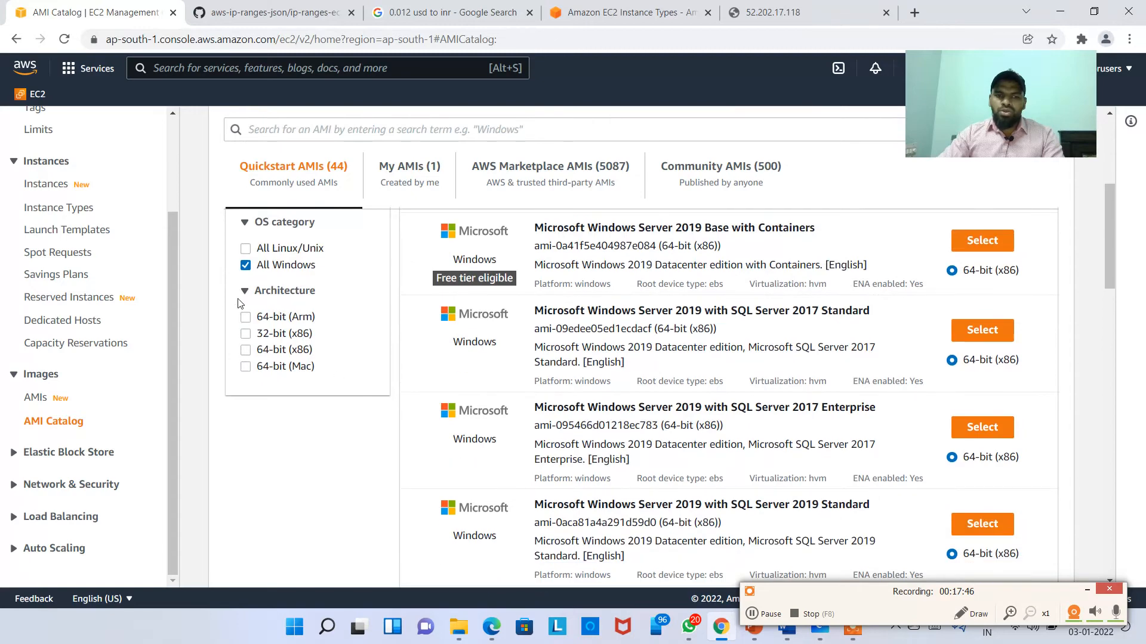
{"action": "scroll", "coordinate": [241, 334], "scroll_direction": "up", "scroll_amount": 1}
{"action": "left_click", "coordinate": [245, 342]}
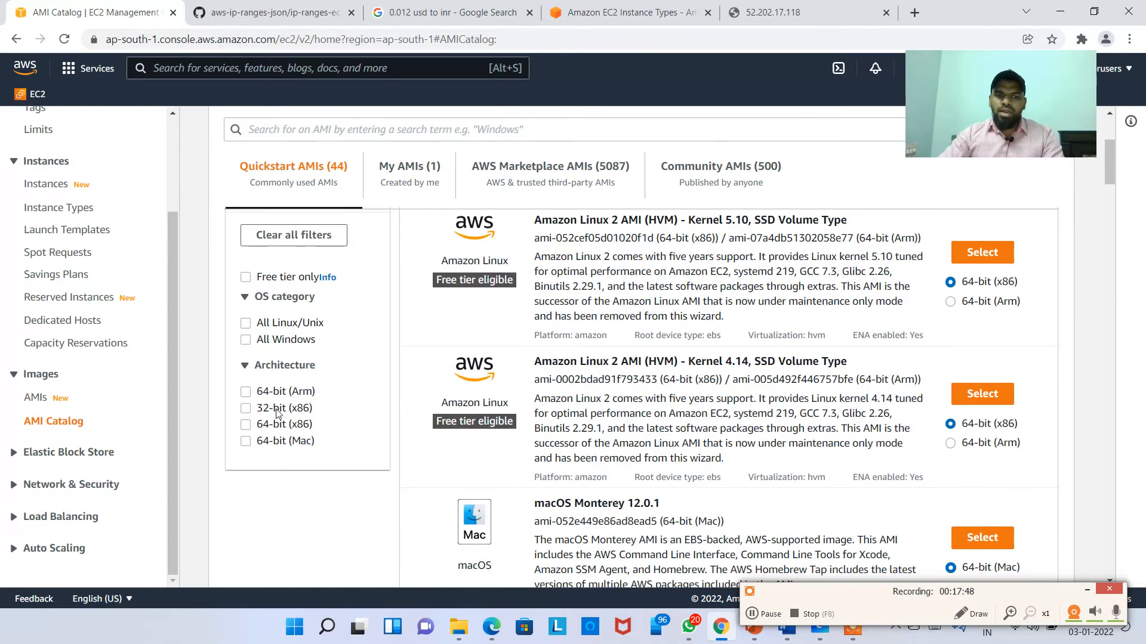
{"action": "left_click", "coordinate": [246, 393]}
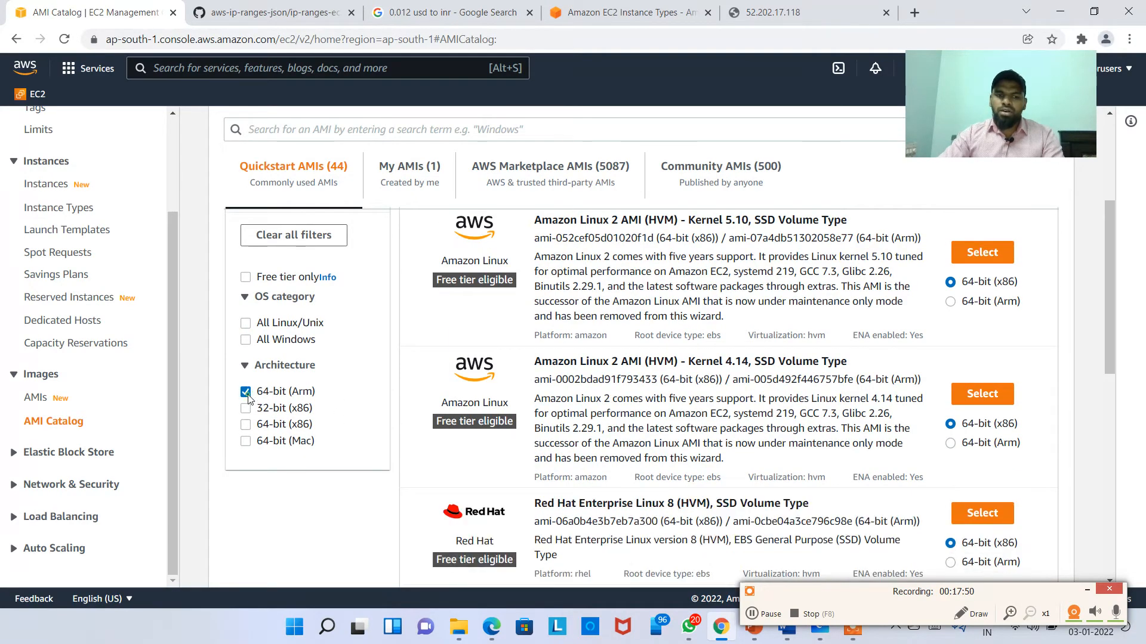
{"action": "left_click", "coordinate": [247, 395]}
{"action": "left_click", "coordinate": [246, 408]}
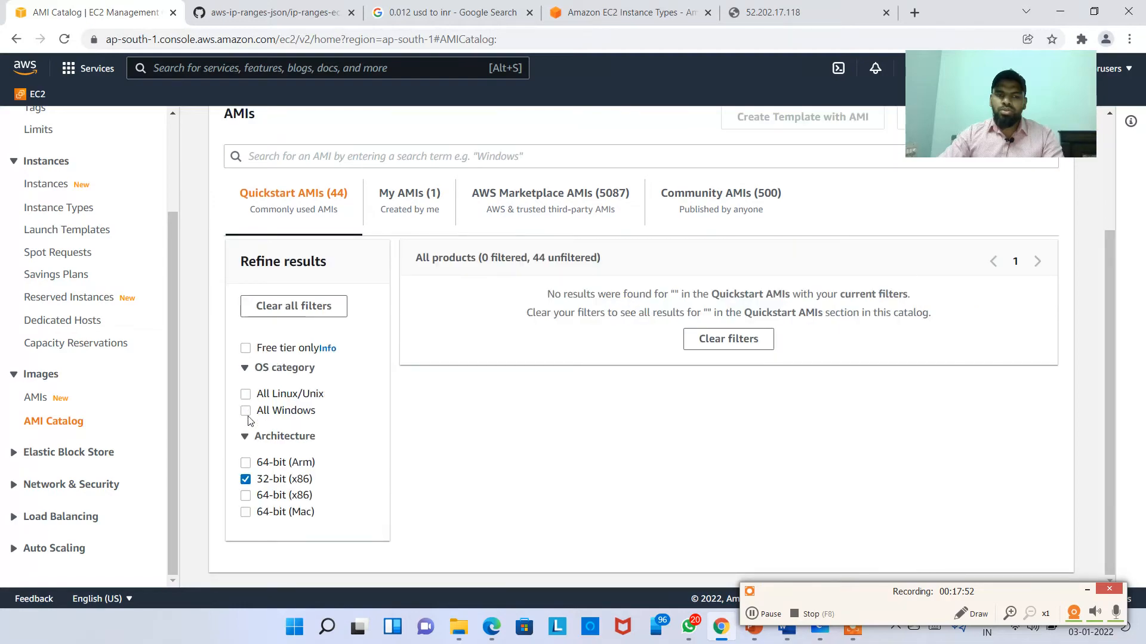
{"action": "left_click", "coordinate": [245, 479]}
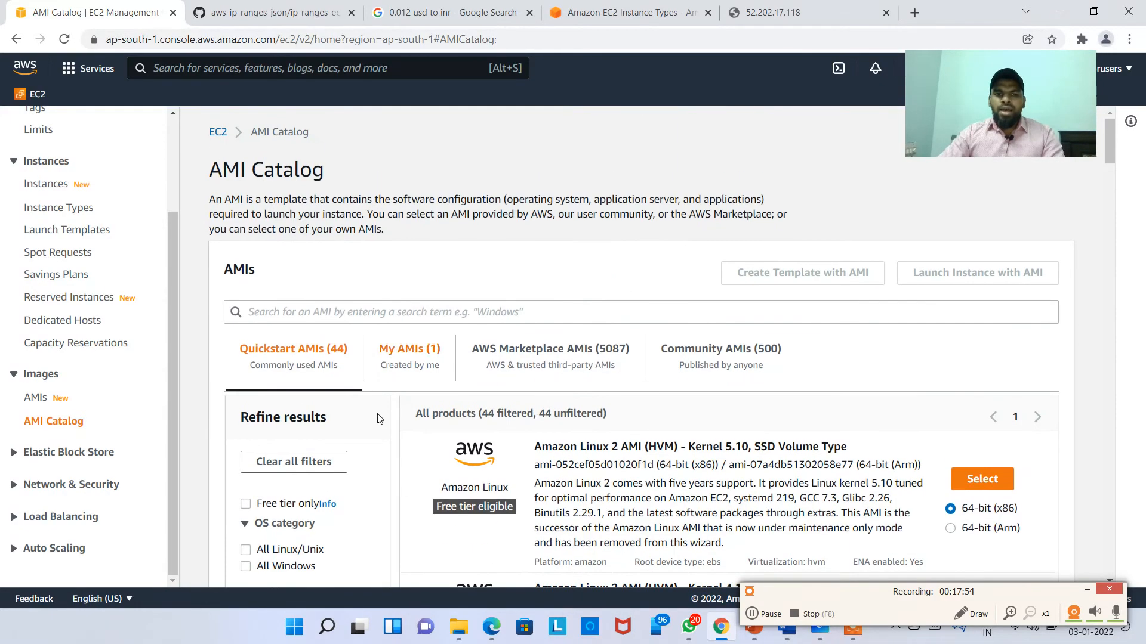
Step: Open the Marketplace WordPress Certified by Bitnami and Automattic AMI and select its 0.019 hourly price
{"action": "left_click", "coordinate": [611, 356]}
{"action": "scroll", "coordinate": [633, 388], "scroll_direction": "down", "scroll_amount": 10}
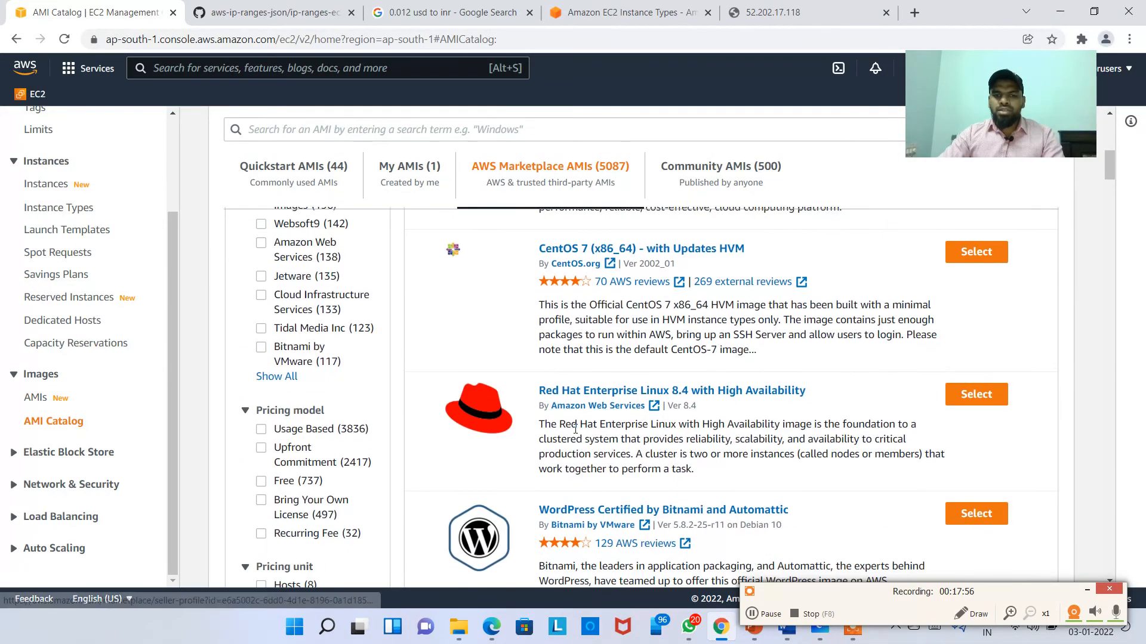
{"action": "scroll", "coordinate": [660, 419], "scroll_direction": "down", "scroll_amount": 2}
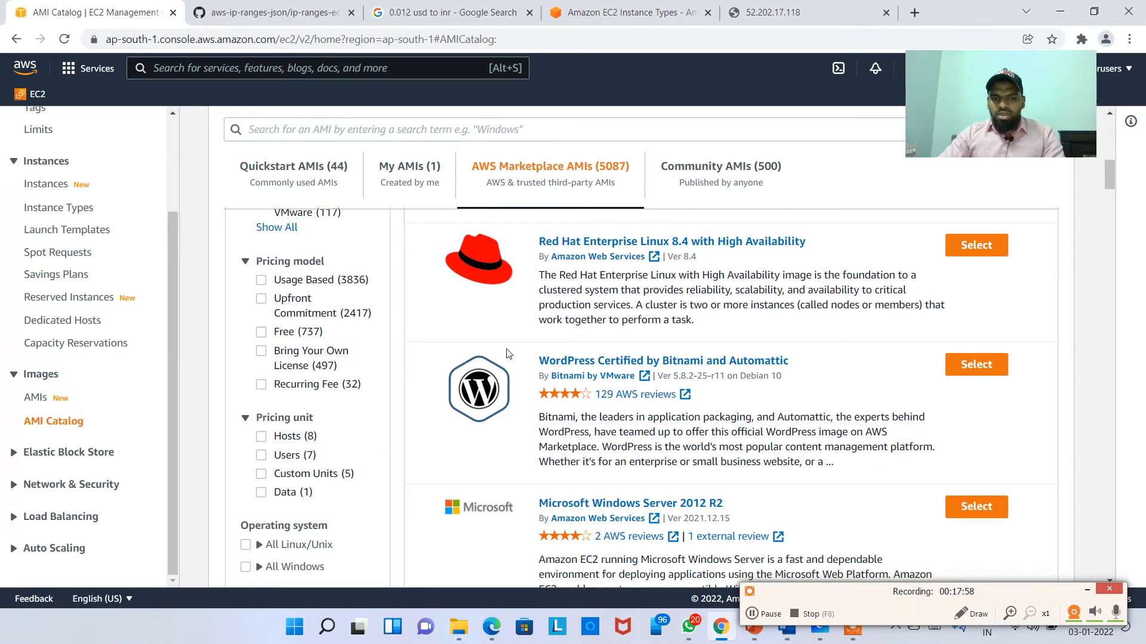
{"action": "left_click_drag", "start_coordinate": [506, 349], "coordinate": [794, 390]}
{"action": "left_click", "coordinate": [848, 380]}
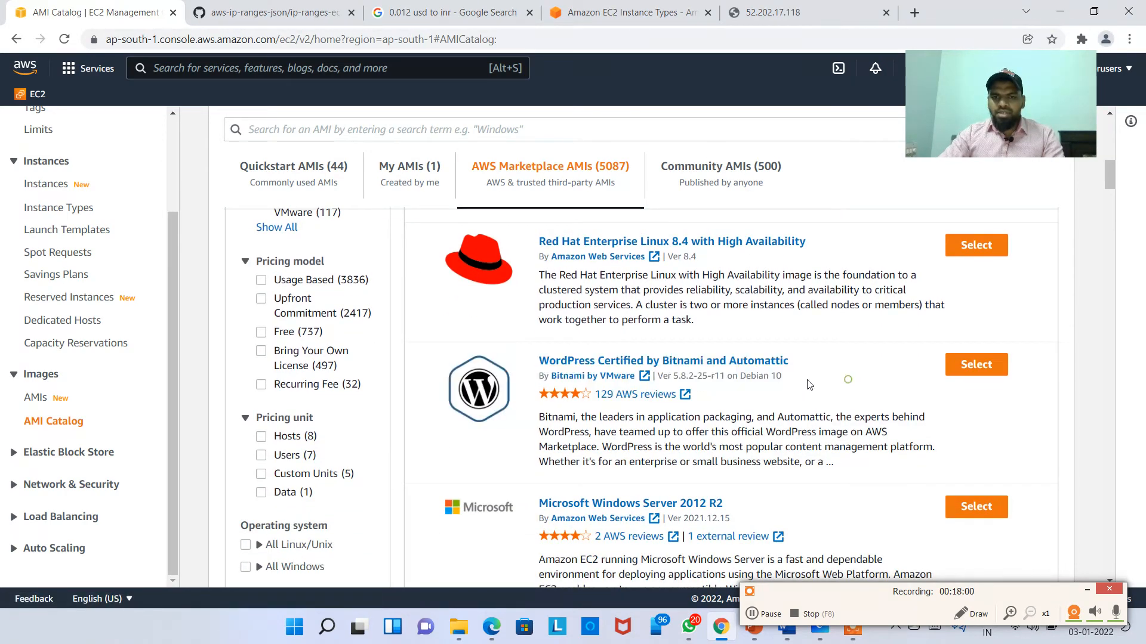
{"action": "left_click", "coordinate": [962, 372]}
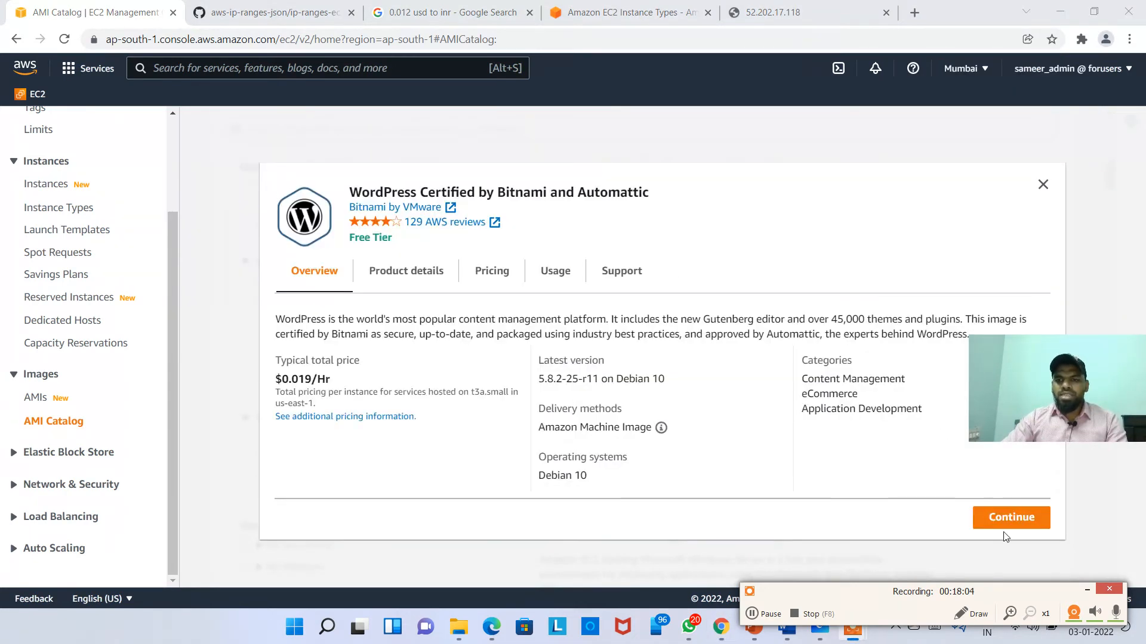
{"action": "left_click_drag", "start_coordinate": [989, 403], "coordinate": [80, 211]}
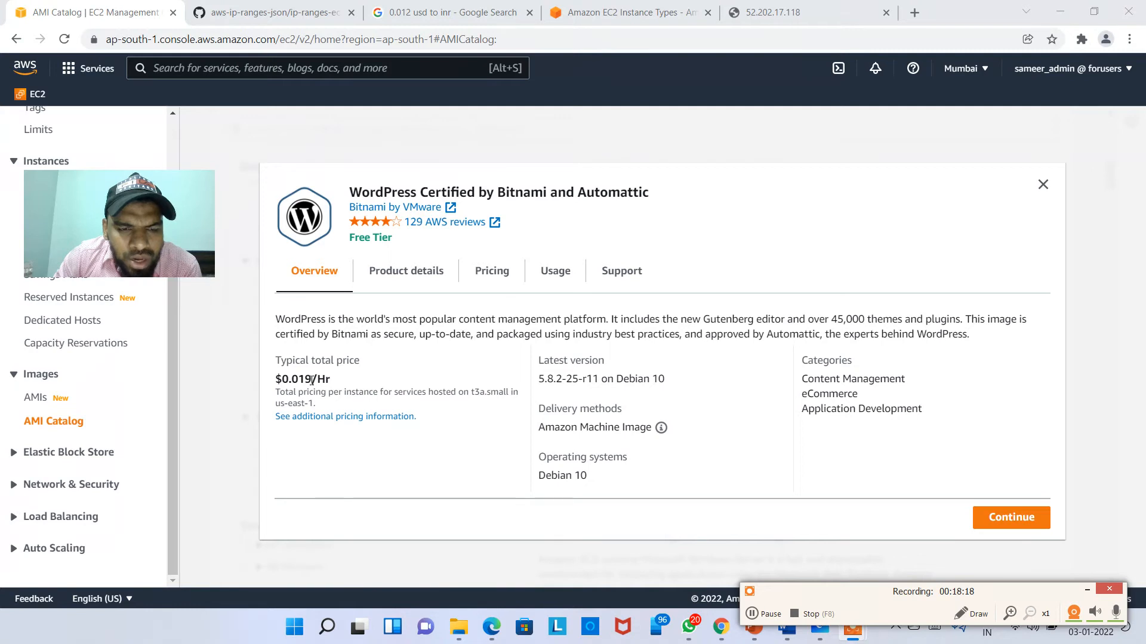
{"action": "double_click", "coordinate": [311, 380]}
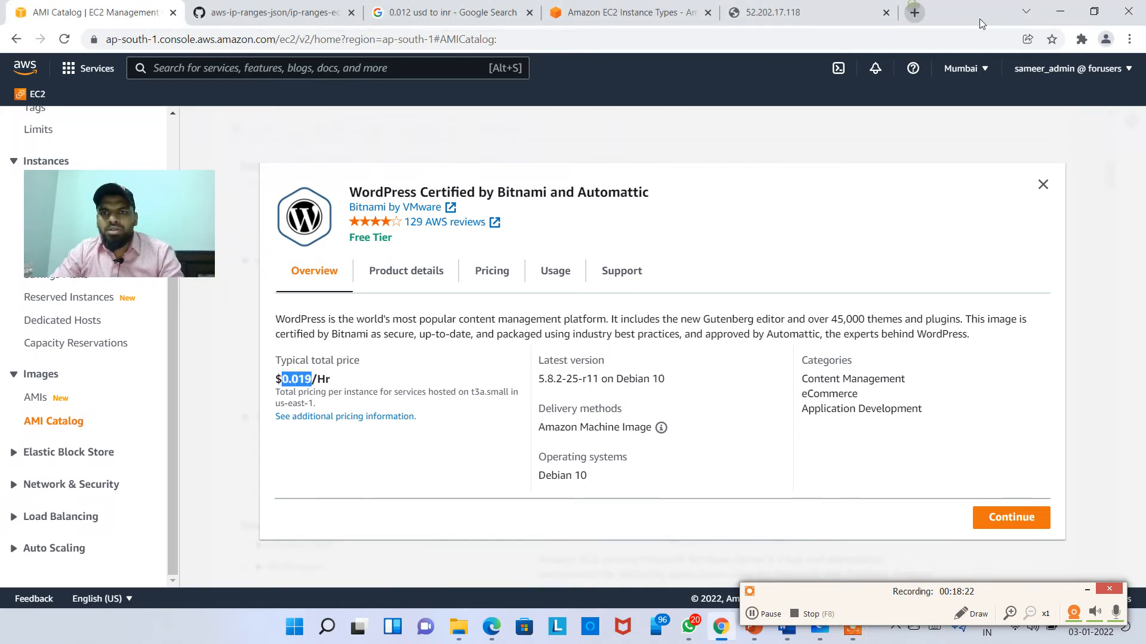
Step: Convert the 0.019 USD price to Indian Rupee in a new-tab Google search, giving 1.41 INR
{"action": "key", "text": "ctrl+c"}
{"action": "key", "text": "ctrl+t"}
{"action": "key", "text": "ctrl+v"}
{"action": "type", "text": "ust"}
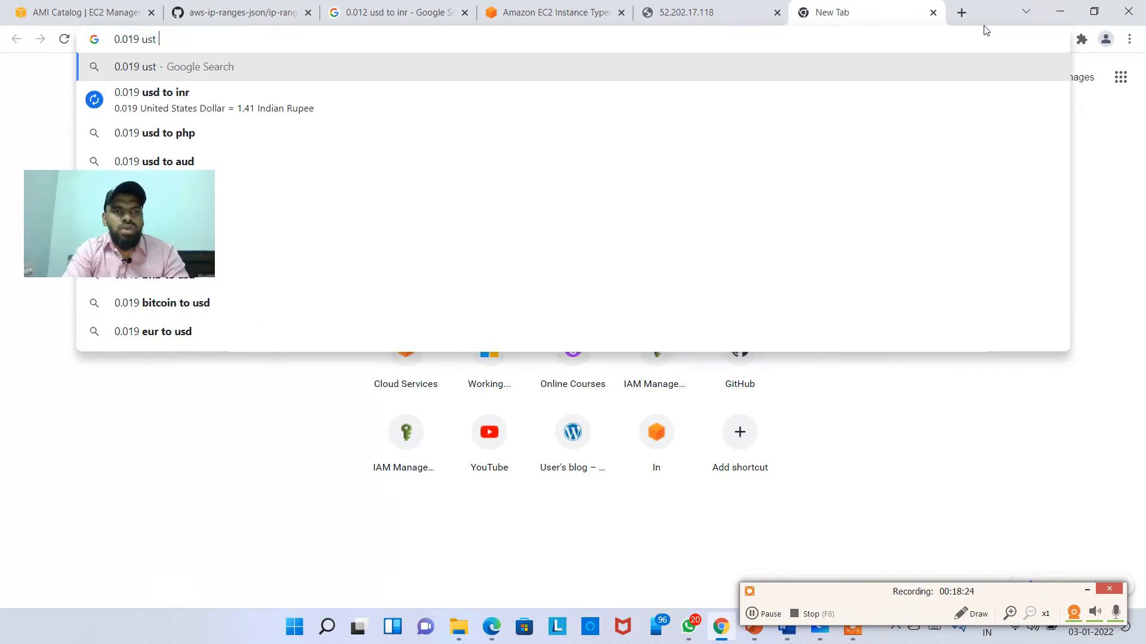
{"action": "key", "text": "BackSpace"}
{"action": "type", "text": "d to inr"}
{"action": "key", "text": "Return"}
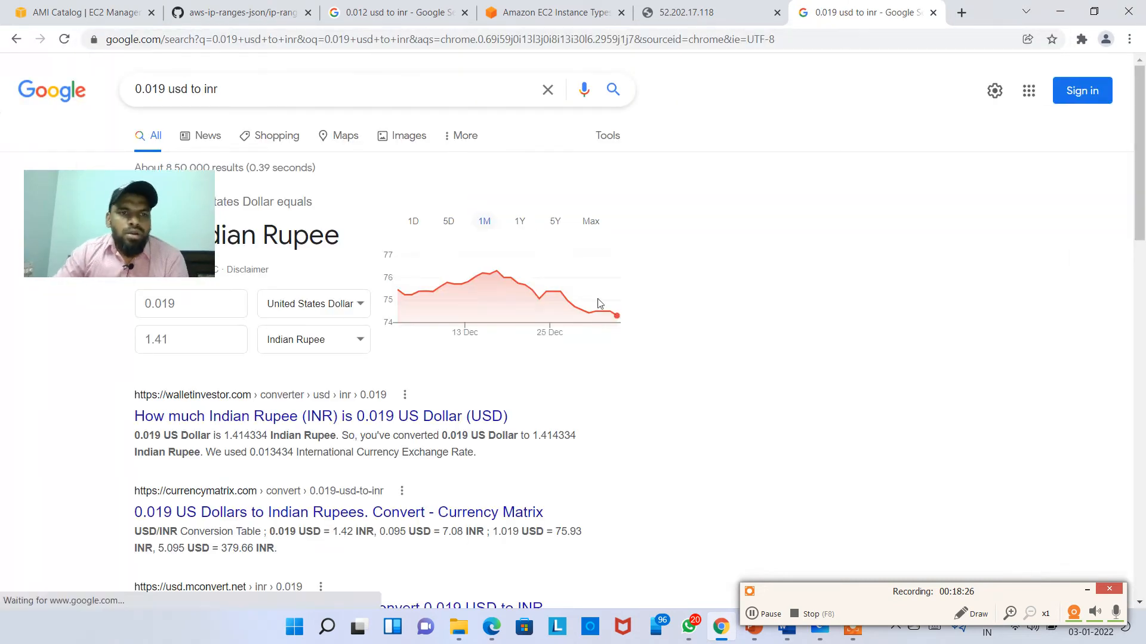
{"action": "left_click_drag", "start_coordinate": [131, 217], "coordinate": [825, 249]}
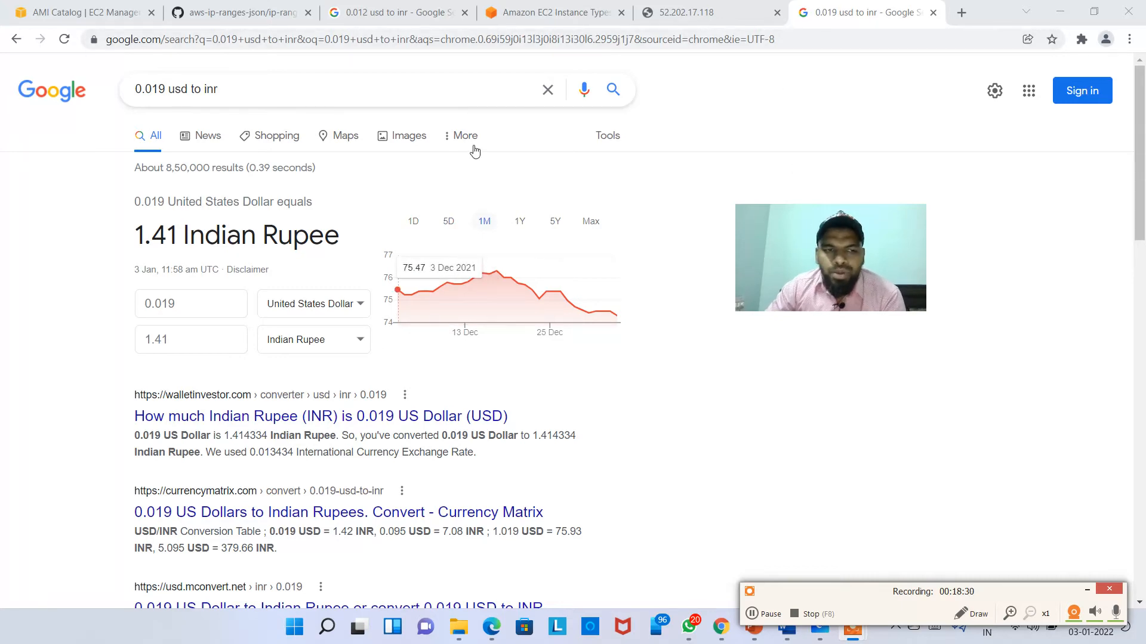
Step: Look through the open browser tabs, ending on the GitHub aws-ip-ranges-json page
{"action": "left_click", "coordinate": [538, 20]}
{"action": "left_click", "coordinate": [394, 13]}
{"action": "left_click", "coordinate": [238, 13]}
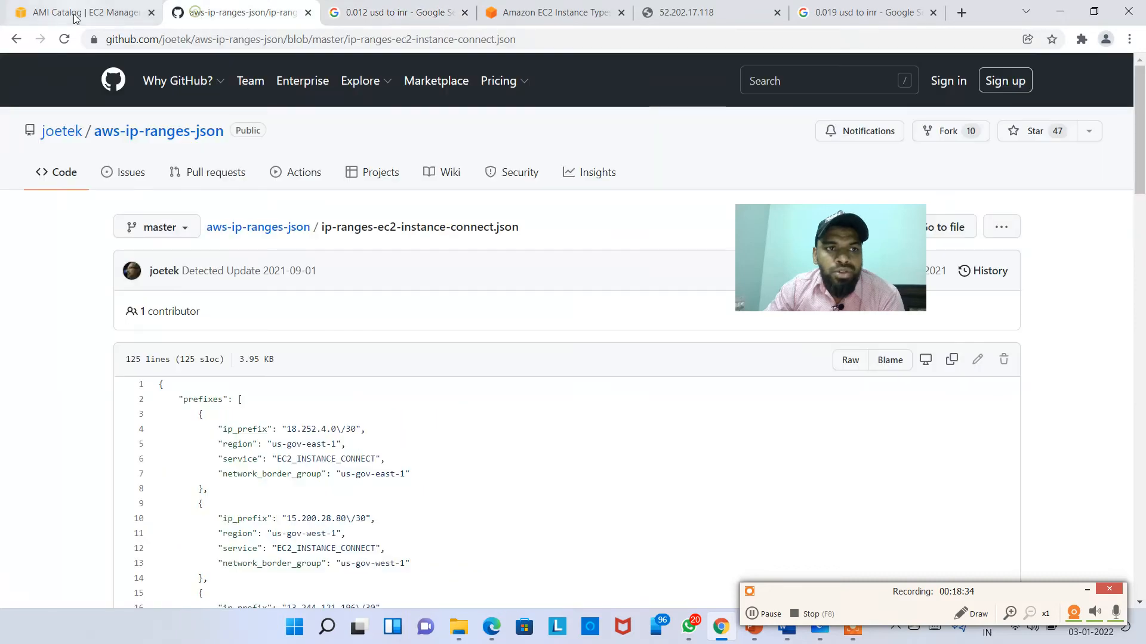
Step: Review the WordPress AMI's Overview, Product details, Pricing, Usage and Support tabs, then close the details
{"action": "left_click", "coordinate": [76, 13]}
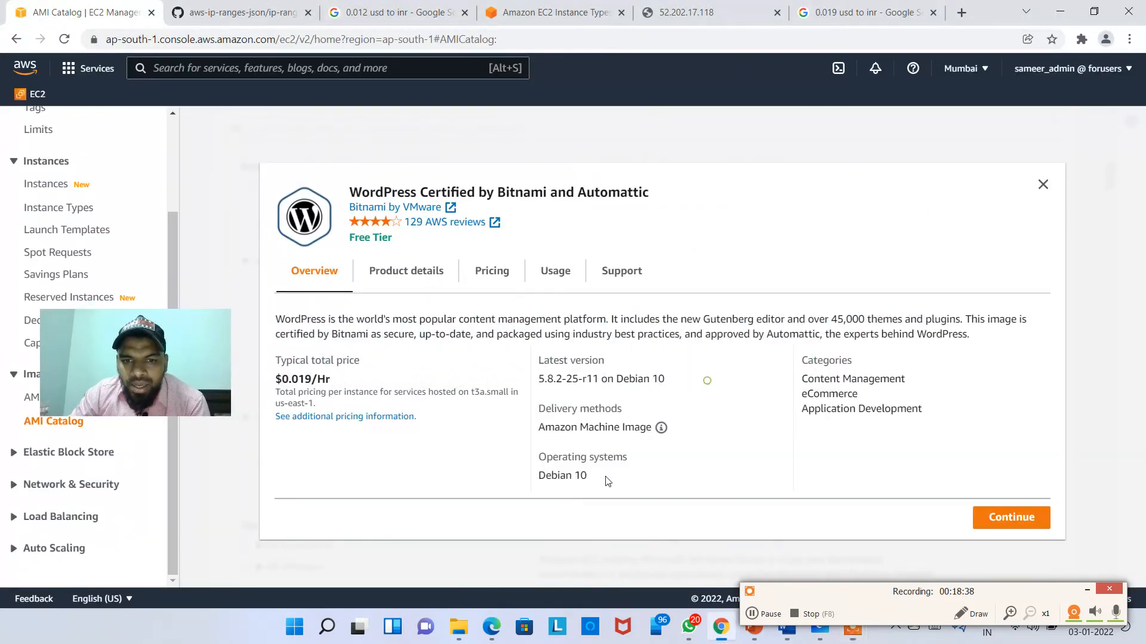
{"action": "left_click_drag", "start_coordinate": [593, 480], "coordinate": [560, 479]}
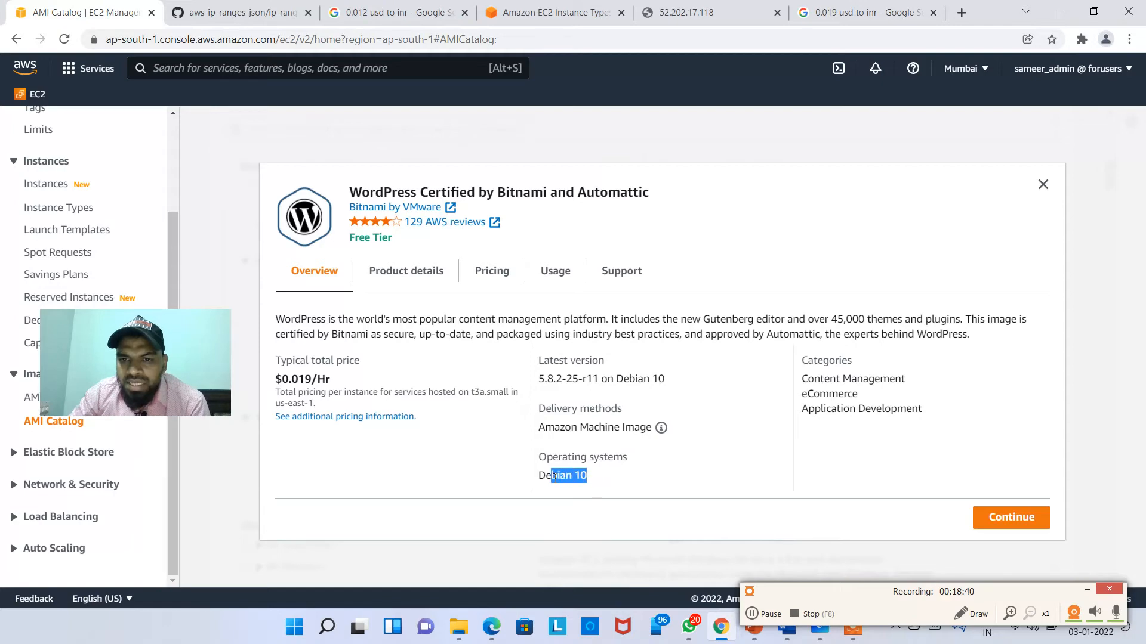
{"action": "left_click", "coordinate": [395, 265]}
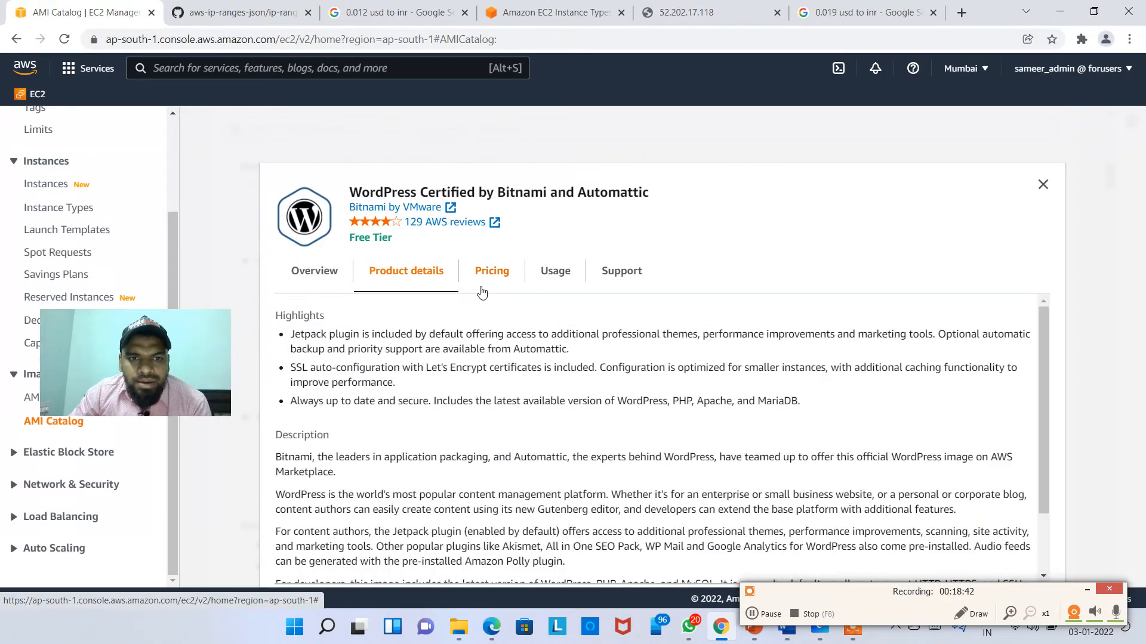
{"action": "left_click", "coordinate": [503, 281]}
{"action": "left_click", "coordinate": [555, 277]}
{"action": "left_click", "coordinate": [632, 282]}
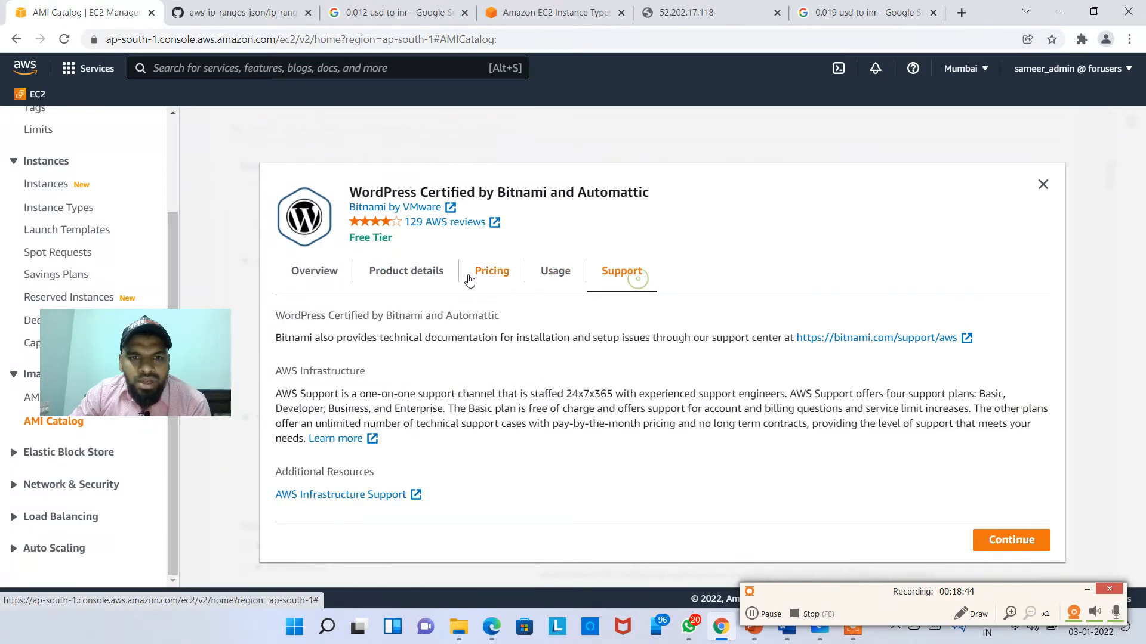
{"action": "left_click", "coordinate": [439, 276]}
{"action": "left_click", "coordinate": [311, 285]}
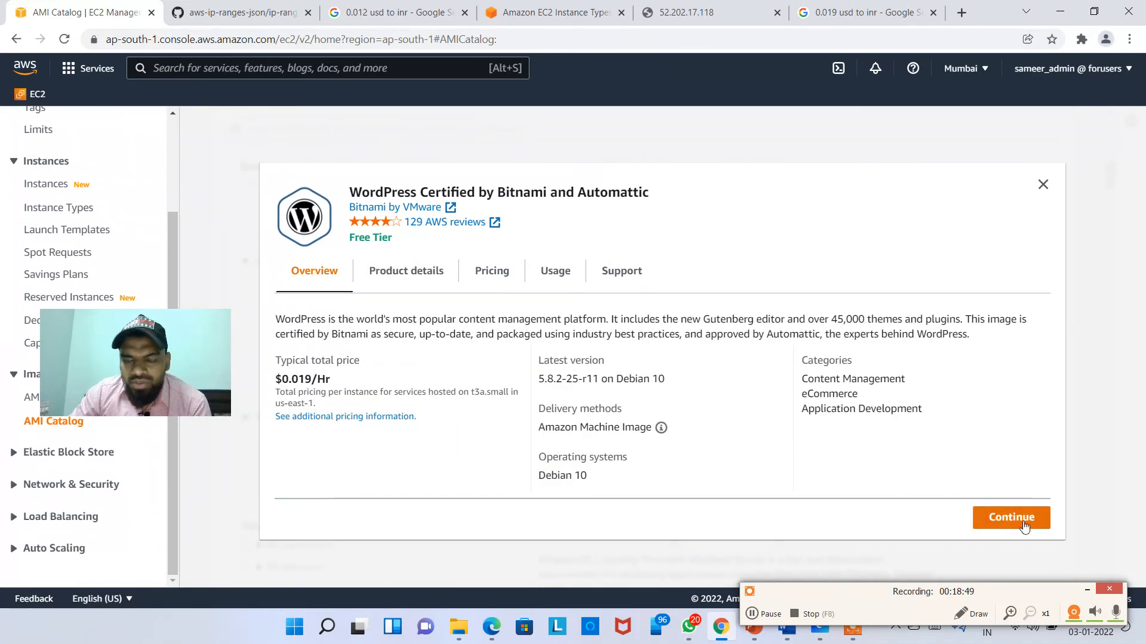
{"action": "key", "text": "Escape"}
{"action": "scroll", "coordinate": [776, 298], "scroll_direction": "up", "scroll_amount": 5}
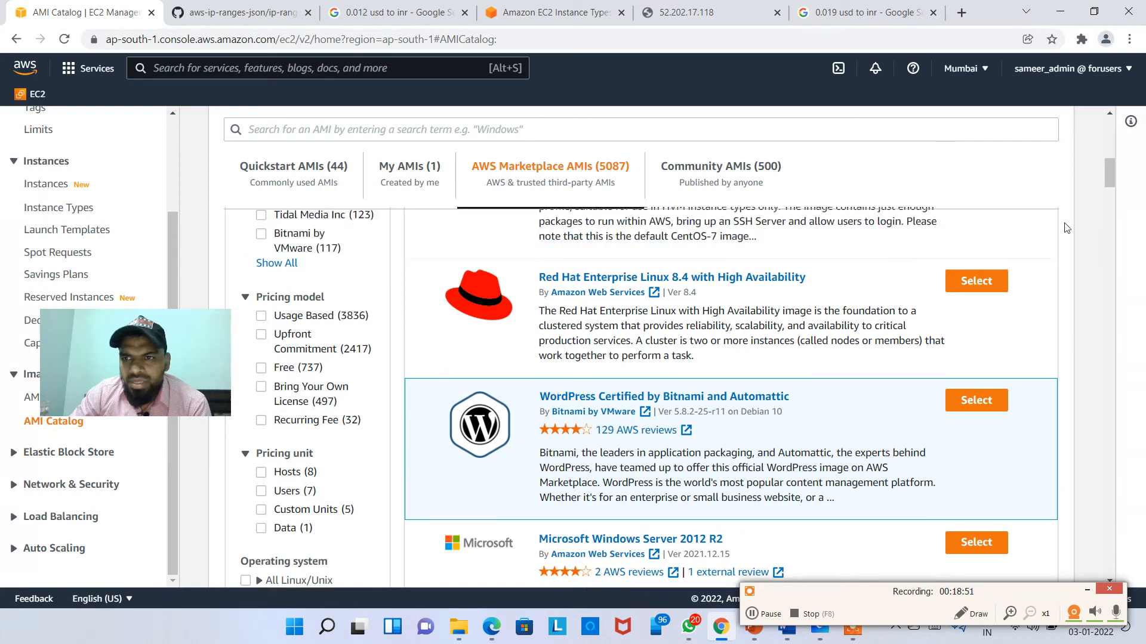
Step: Launch a t2.micro instance from the WordPress AMI with default instance details and storage
{"action": "left_click", "coordinate": [988, 276]}
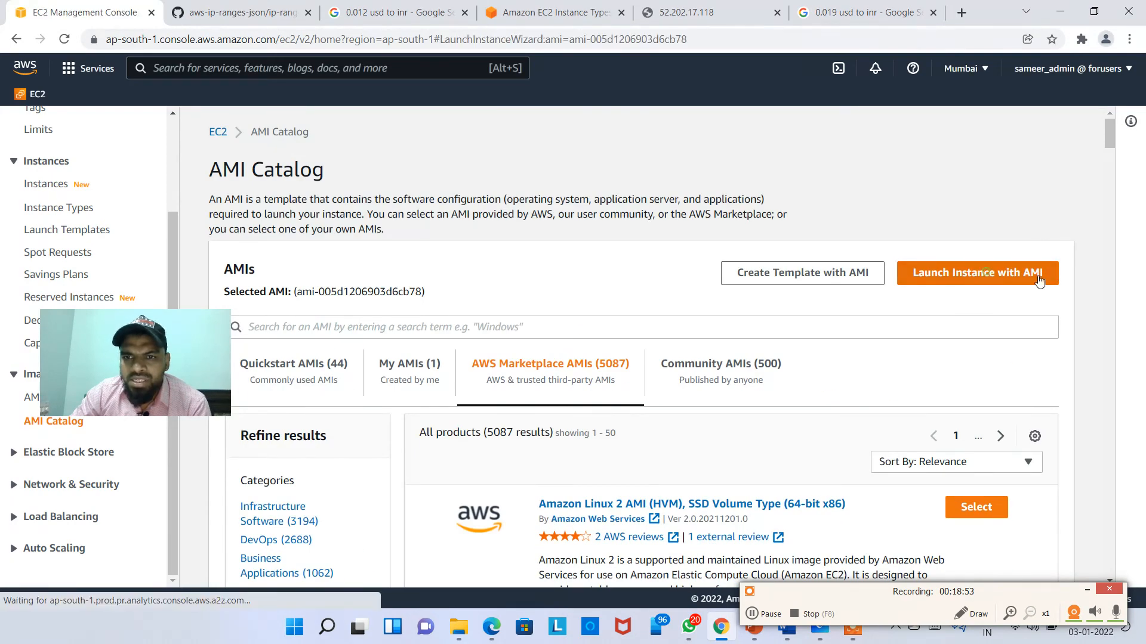
{"action": "left_click_drag", "start_coordinate": [292, 315], "coordinate": [603, 184]}
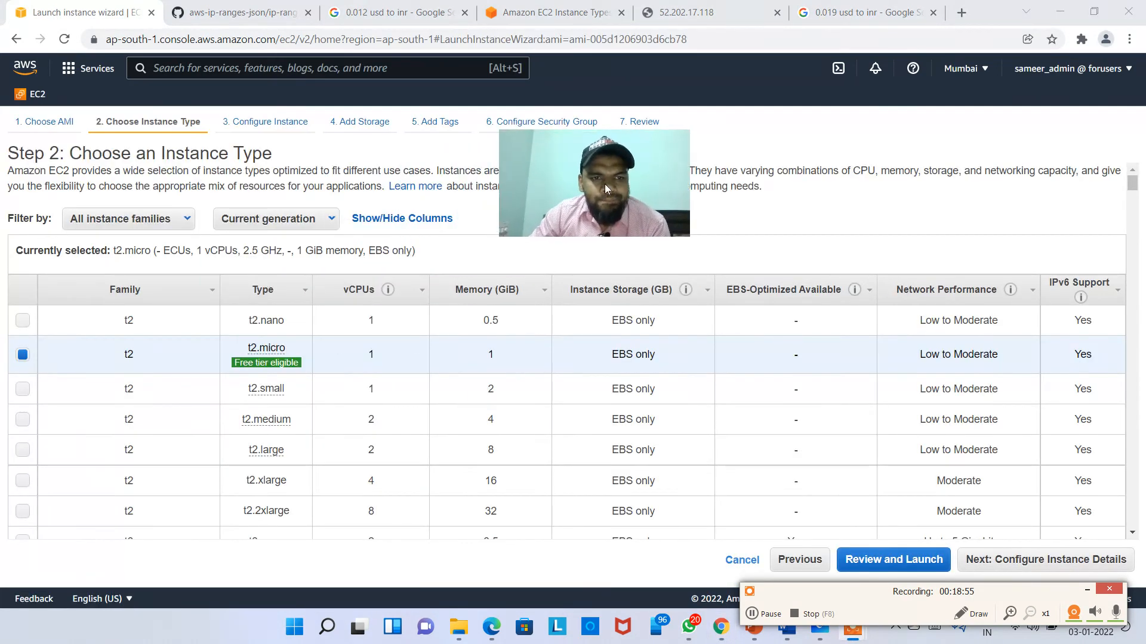
{"action": "left_click", "coordinate": [1048, 562]}
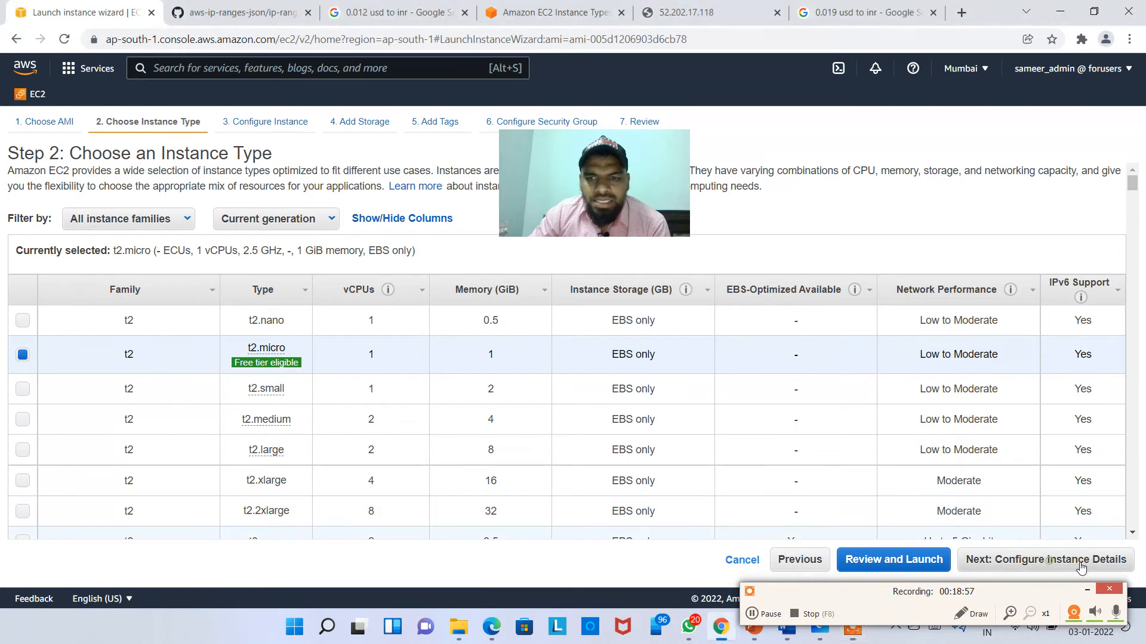
{"action": "scroll", "coordinate": [841, 458], "scroll_direction": "down", "scroll_amount": 2}
{"action": "scroll", "coordinate": [841, 458], "scroll_direction": "down", "scroll_amount": 5}
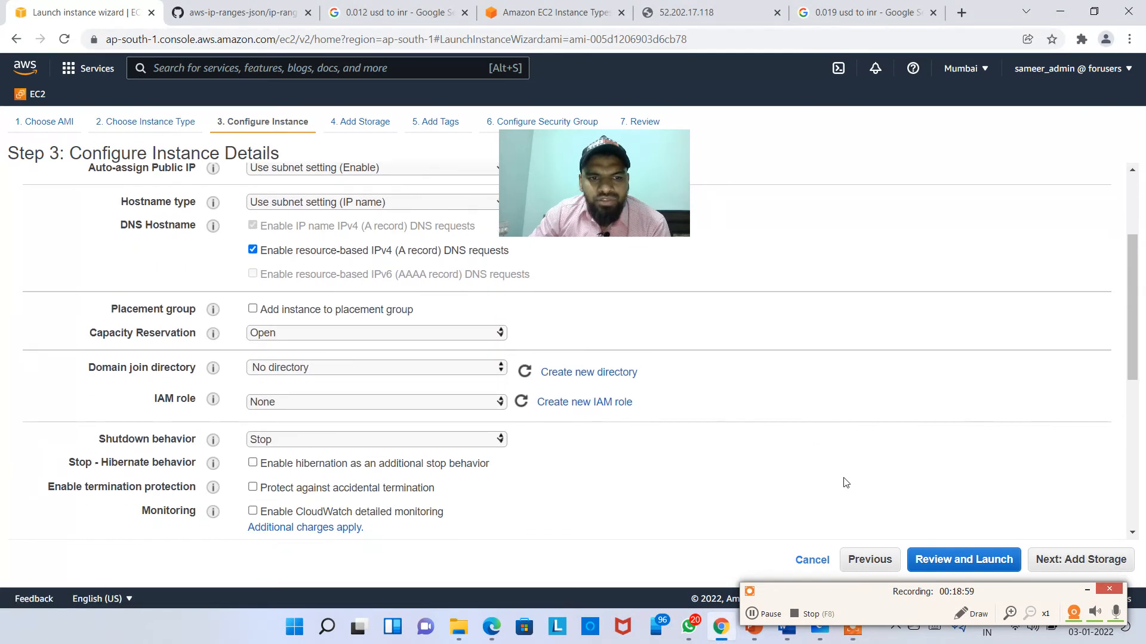
{"action": "left_click", "coordinate": [1065, 559]}
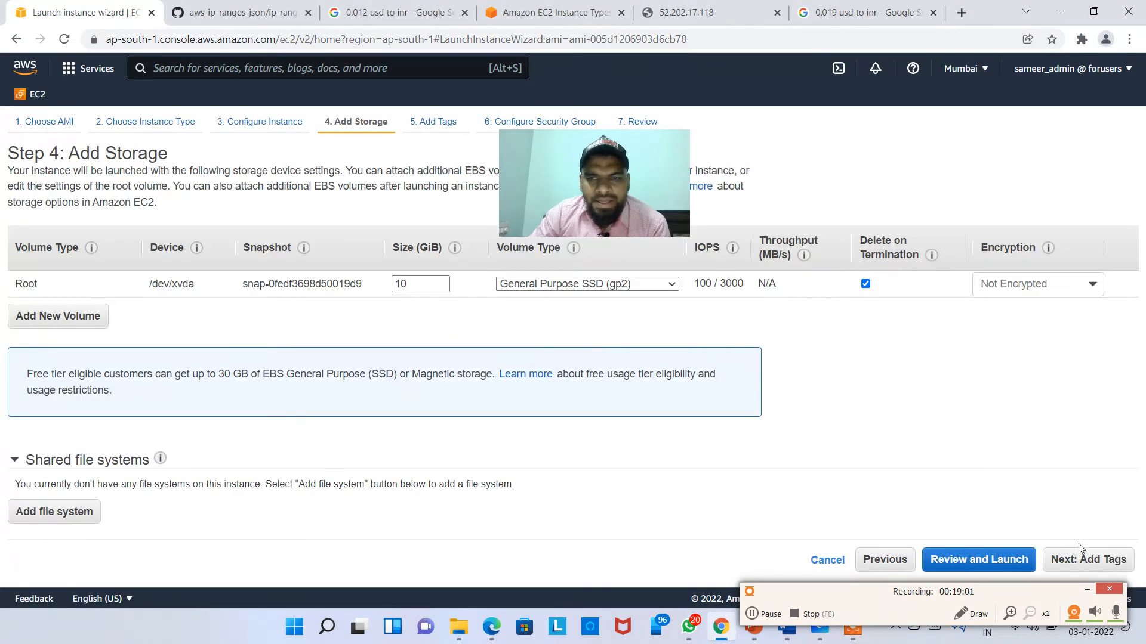
{"action": "left_click", "coordinate": [1090, 559]}
Step: Tag the instance with Key Name and Value WordPress
{"action": "left_click", "coordinate": [33, 371]}
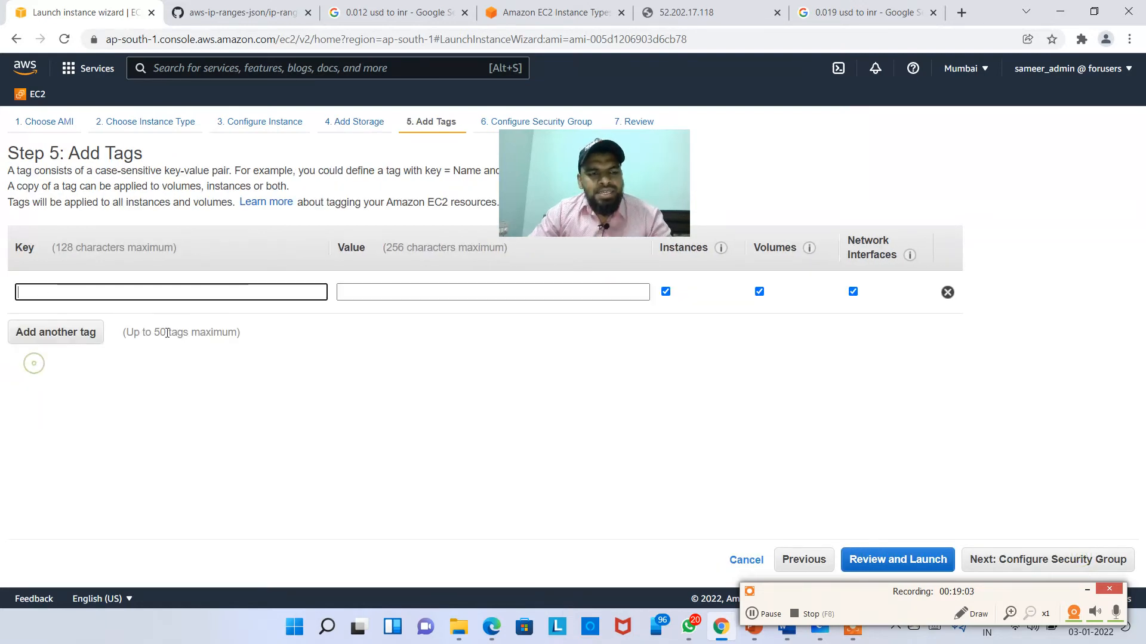
{"action": "left_click", "coordinate": [165, 289]}
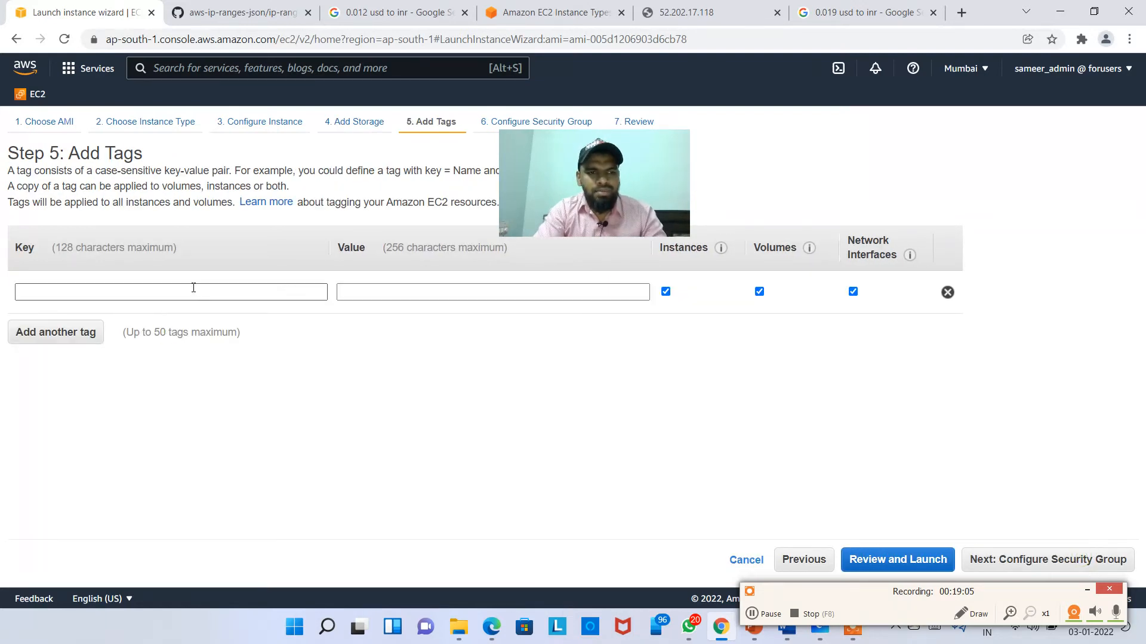
{"action": "type", "text": "Name"}
{"action": "key", "text": "Tab"}
{"action": "type", "text": "WordPress"}
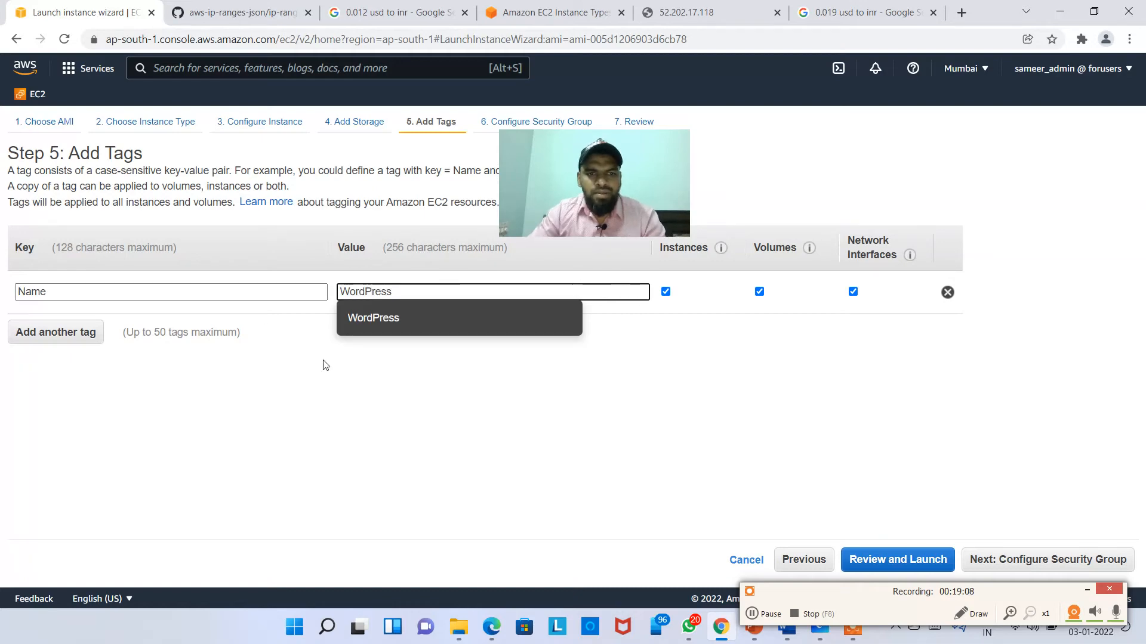
{"action": "left_click", "coordinate": [399, 462]}
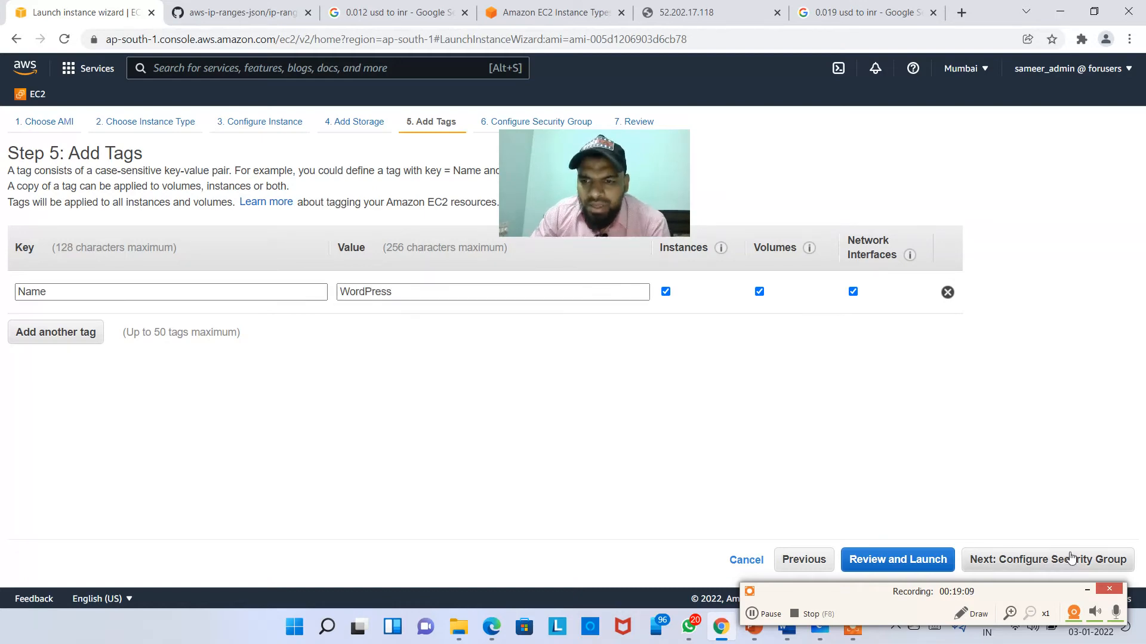
{"action": "left_click", "coordinate": [1009, 559]}
Step: Assign the existing Linux_Training_Machine security group and go to the launch review
{"action": "left_click", "coordinate": [309, 230]}
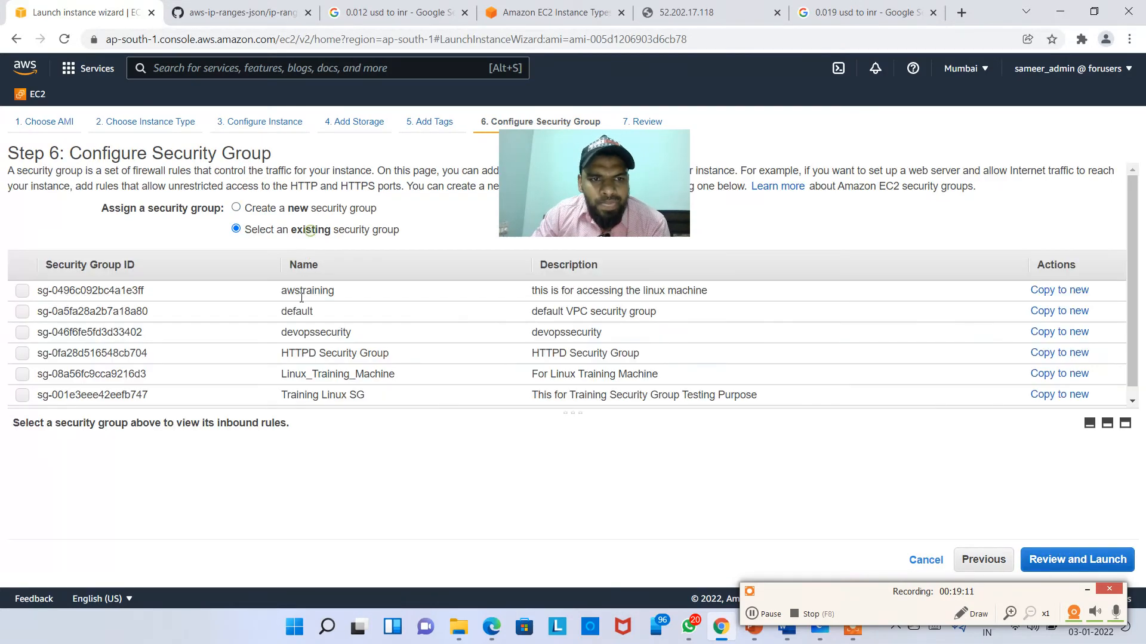
{"action": "left_click", "coordinate": [367, 385]}
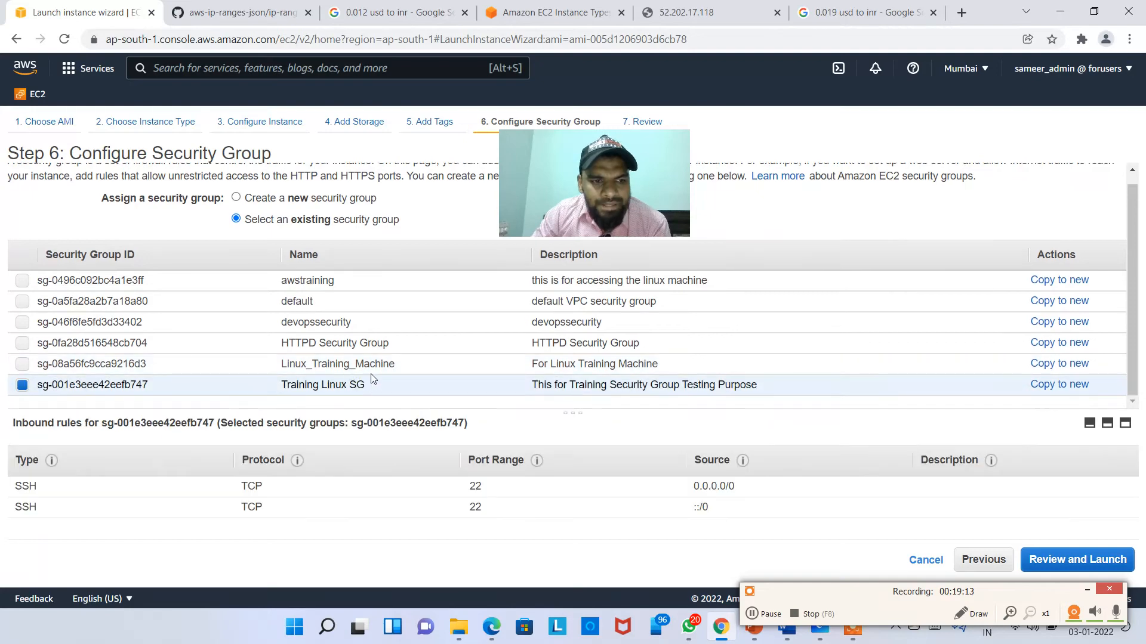
{"action": "left_click", "coordinate": [371, 363]}
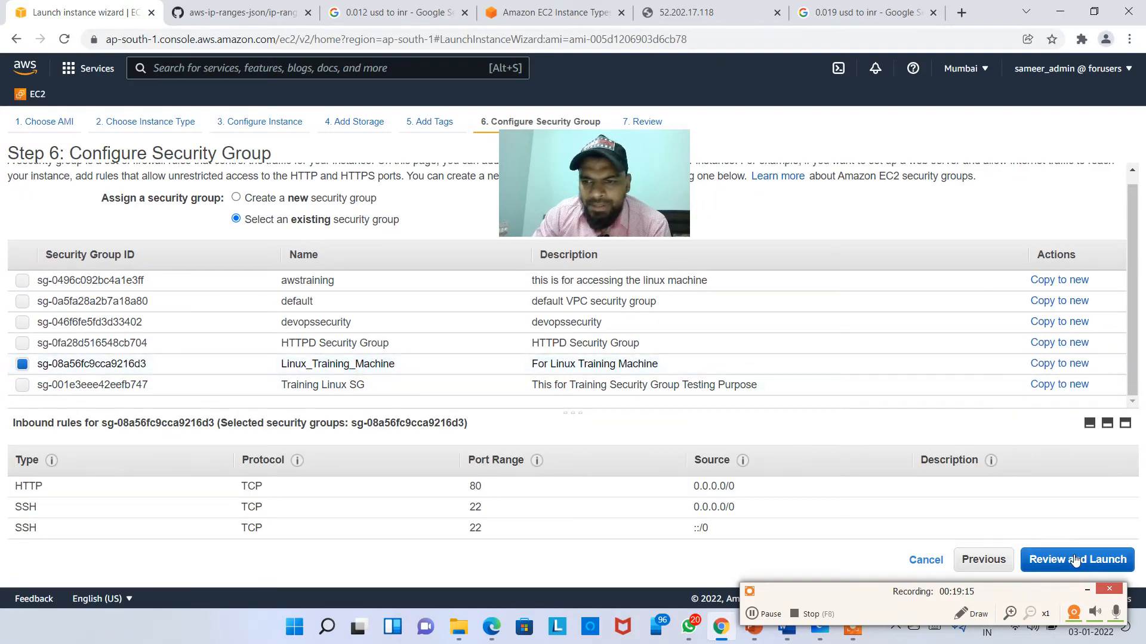
{"action": "left_click", "coordinate": [1100, 559]}
Step: Launch the instance without a key pair, acknowledging the no-key-pair warning
{"action": "scroll", "coordinate": [1100, 556], "scroll_direction": "down", "scroll_amount": 5}
{"action": "left_click", "coordinate": [1104, 552]}
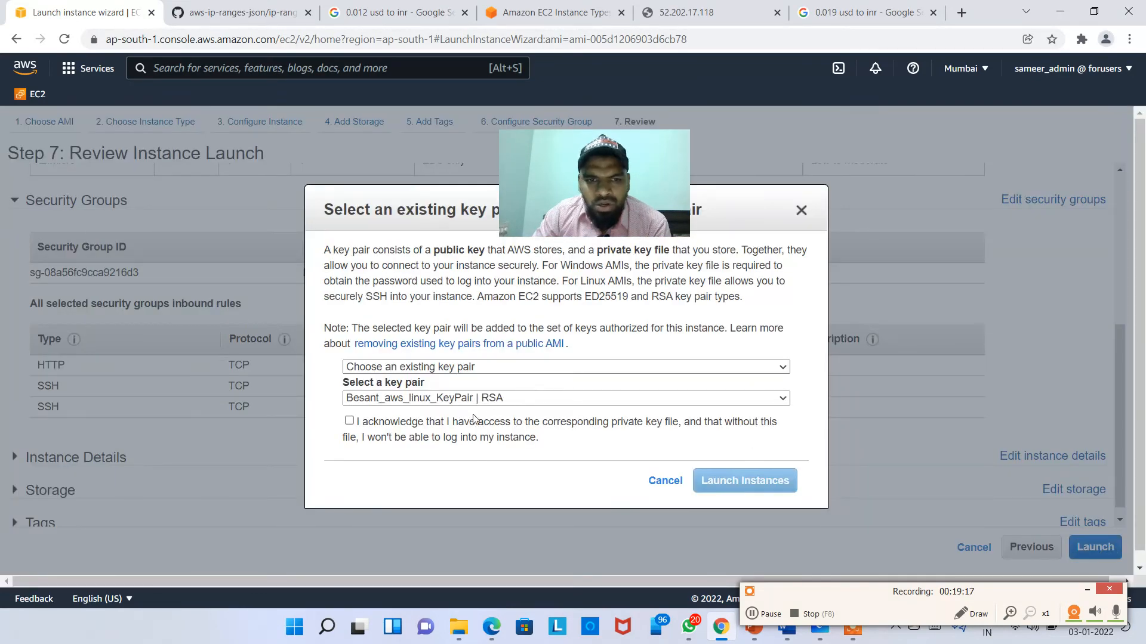
{"action": "left_click", "coordinate": [349, 421]}
{"action": "left_click", "coordinate": [509, 367]}
{"action": "left_click", "coordinate": [457, 397]}
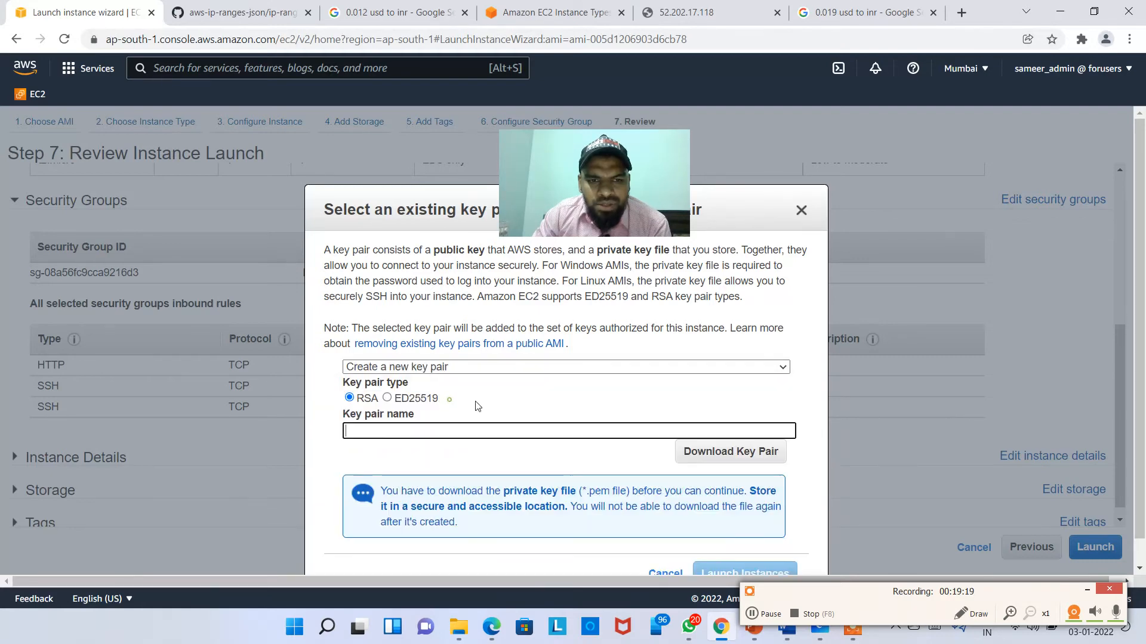
{"action": "left_click", "coordinate": [454, 367]}
{"action": "left_click", "coordinate": [466, 408]}
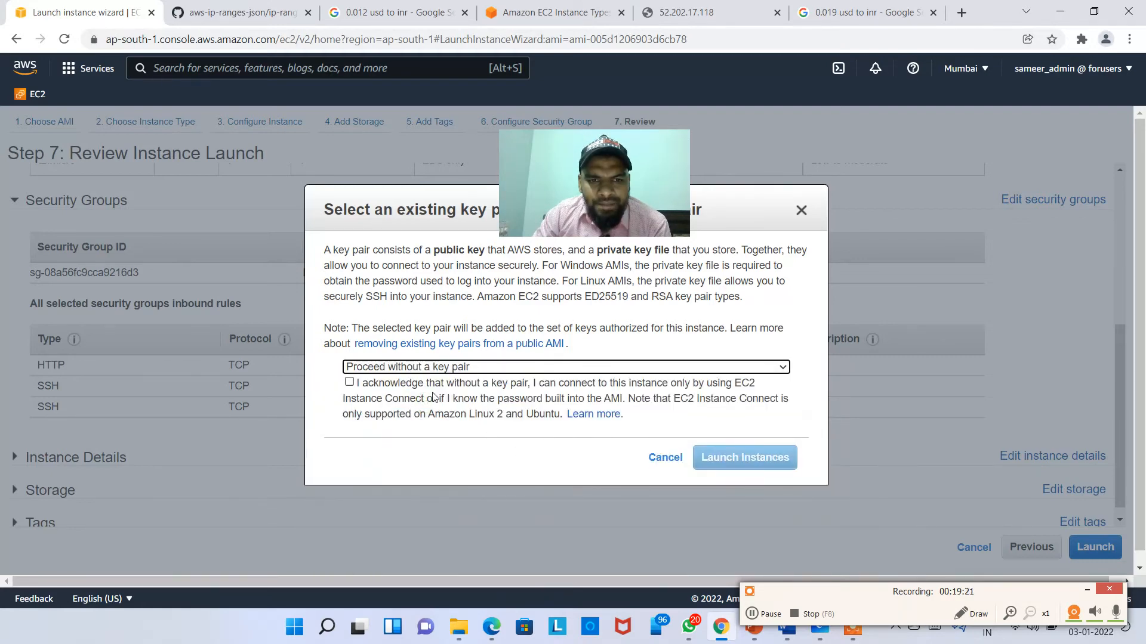
{"action": "left_click", "coordinate": [349, 382]}
{"action": "left_click", "coordinate": [745, 457]}
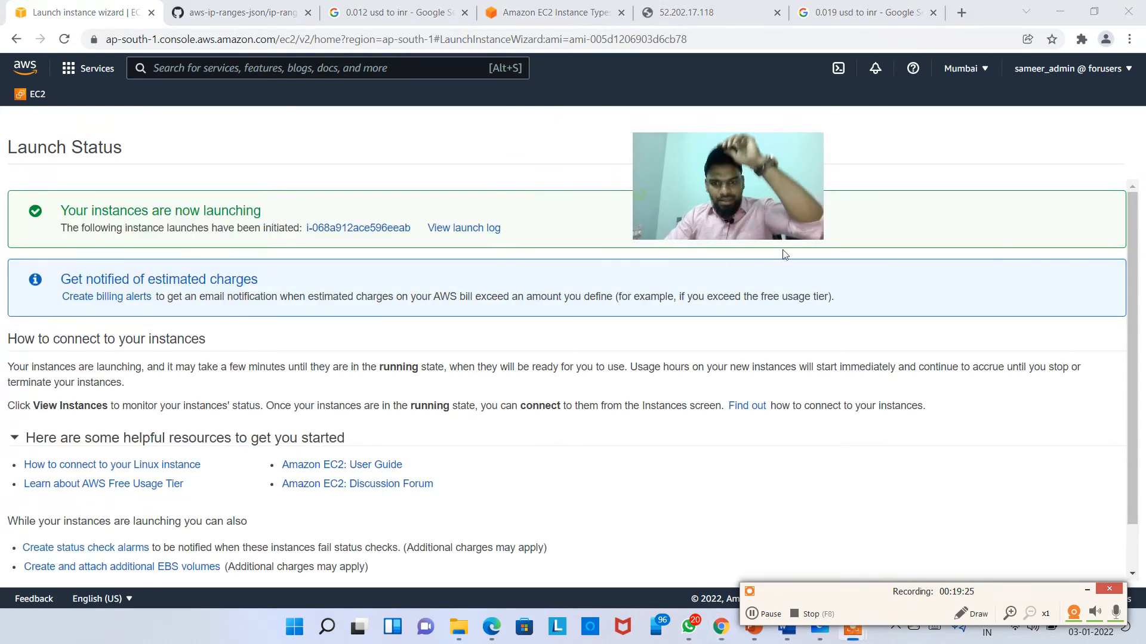
Step: Copy the WordPress instance's public IPv4 address 13.232.41.251 and select the Google tab's address bar
{"action": "left_click", "coordinate": [779, 616]}
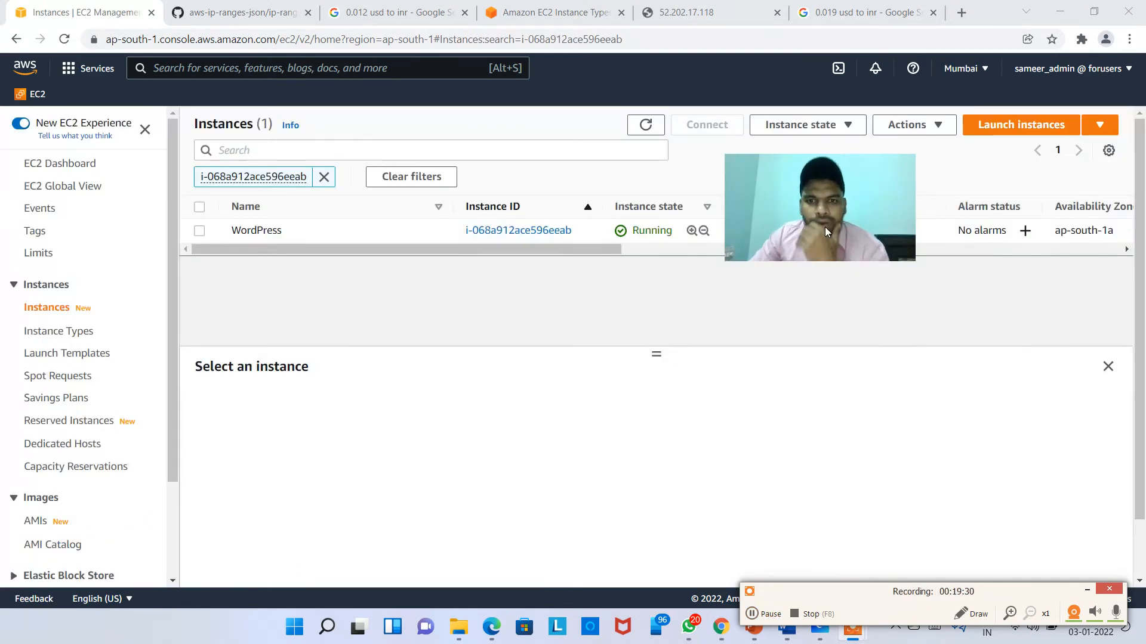
{"action": "left_click_drag", "start_coordinate": [824, 227], "coordinate": [951, 332]}
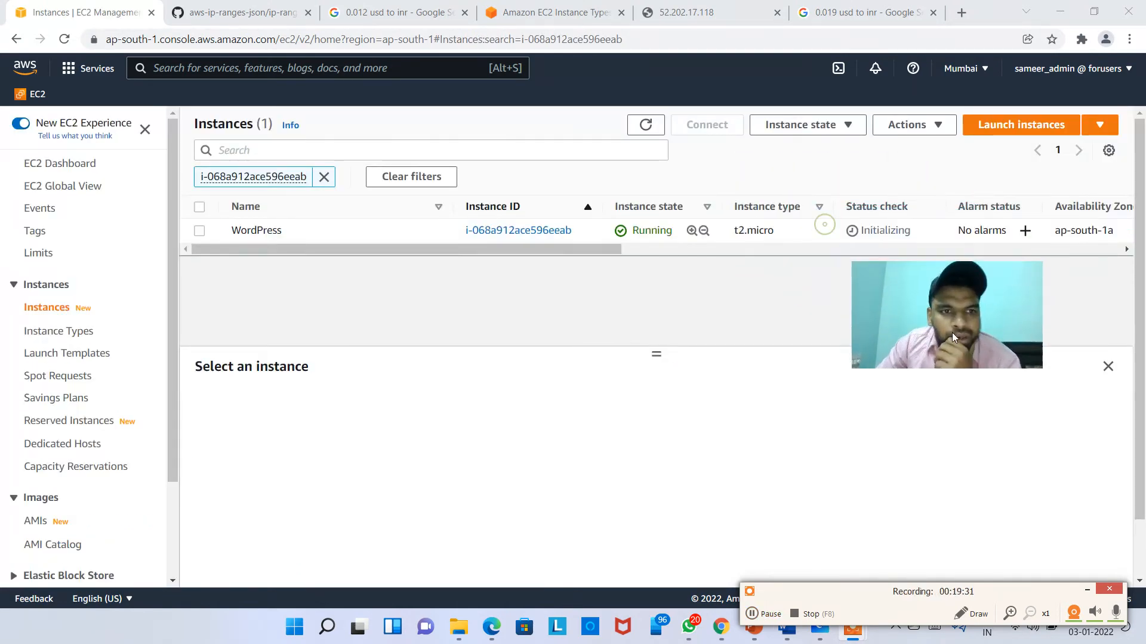
{"action": "left_click", "coordinate": [403, 236]}
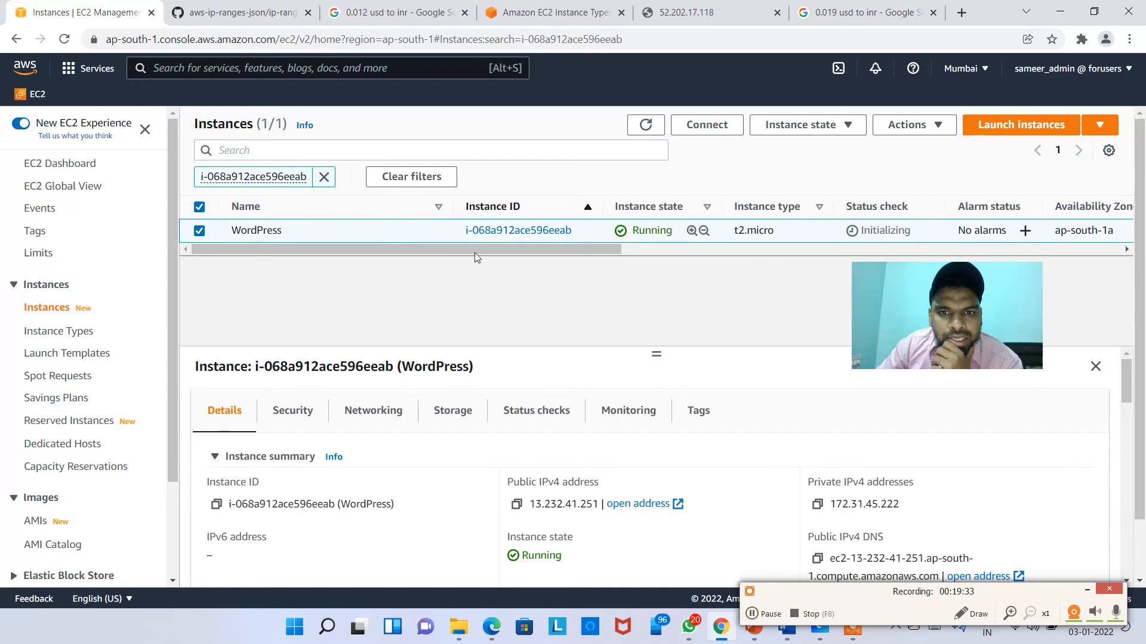
{"action": "left_click", "coordinate": [516, 504]}
{"action": "left_click", "coordinate": [865, 12]}
{"action": "left_click", "coordinate": [473, 37]}
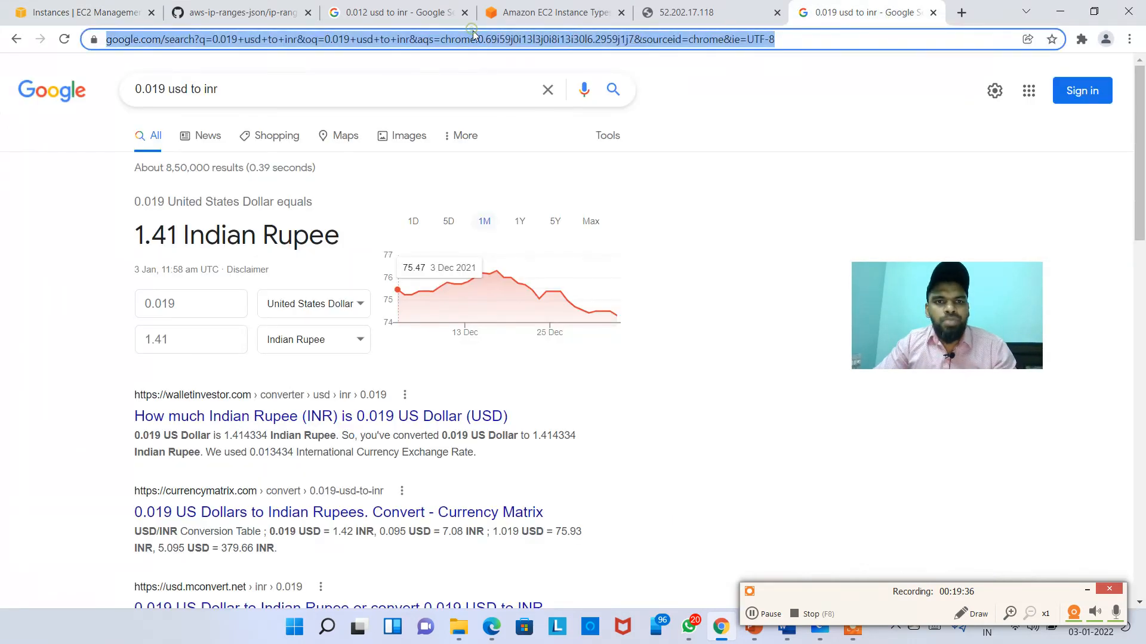
{"action": "key", "text": "ctrl+v"}
{"action": "key", "text": "Return"}
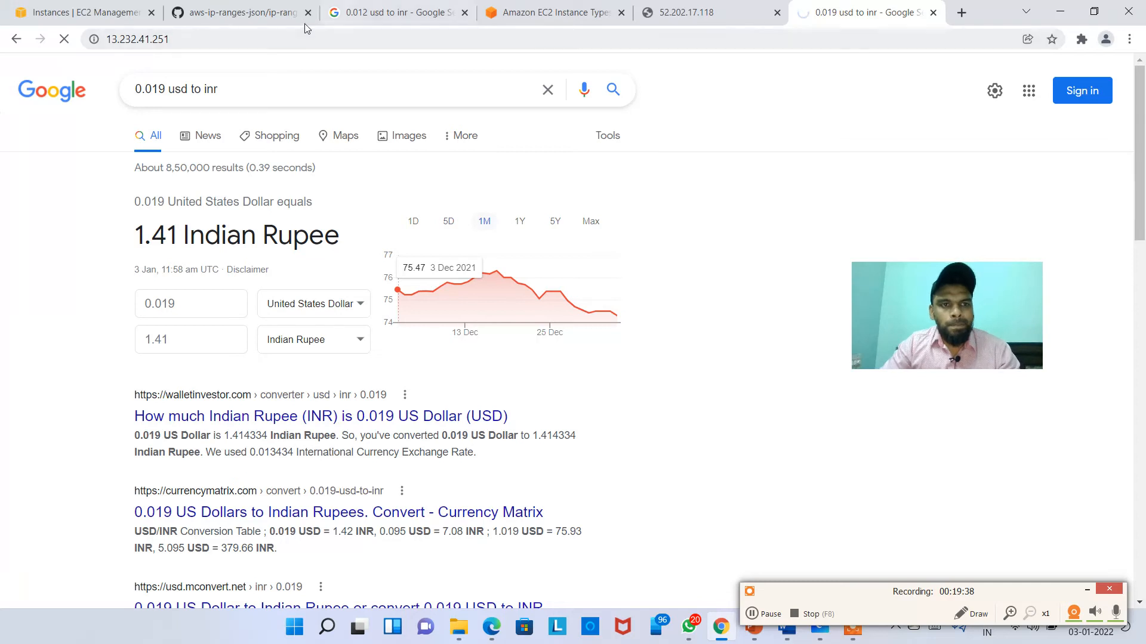
{"action": "left_click", "coordinate": [273, 35]}
{"action": "left_click_drag", "start_coordinate": [237, 34], "coordinate": [3, 72]}
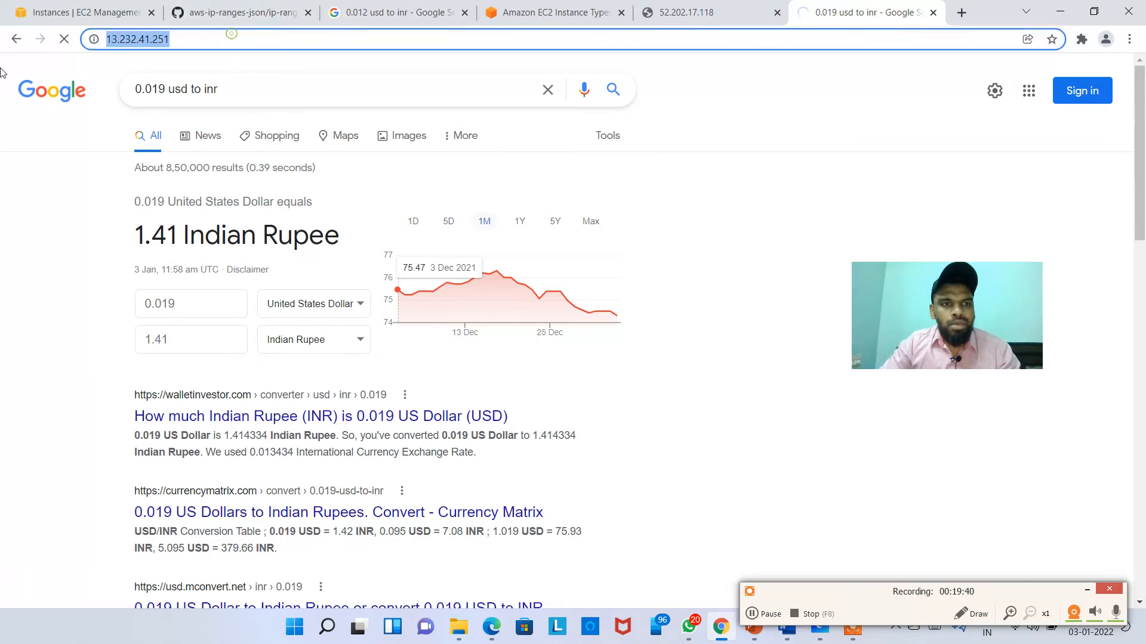
{"action": "type", "text": "http://"}
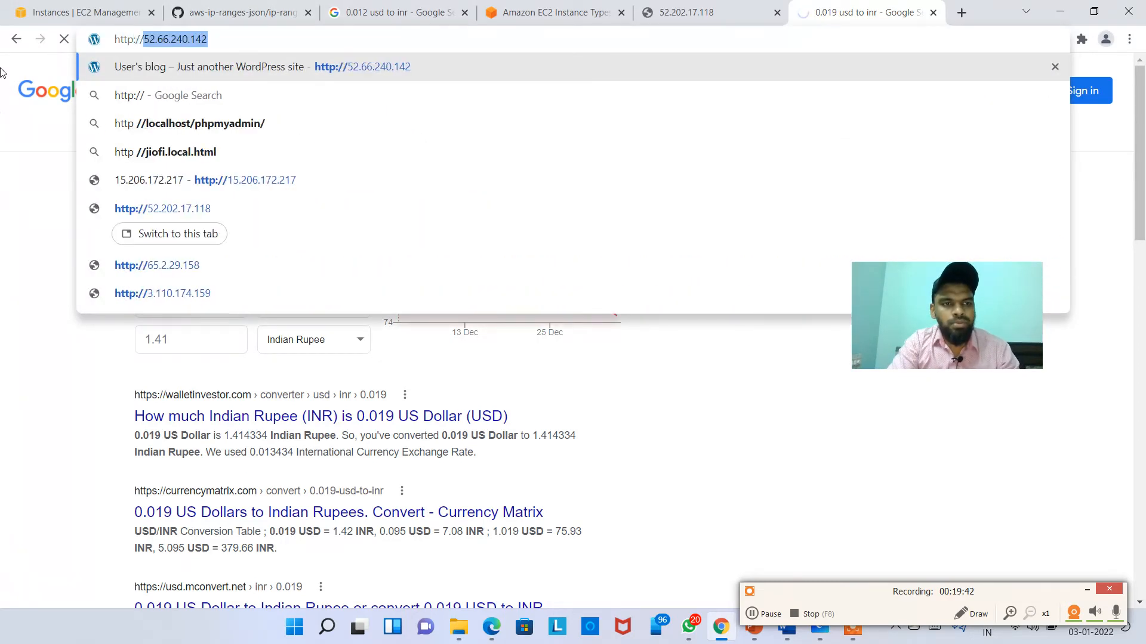
{"action": "key", "text": "ctrl+v"}
{"action": "key", "text": "Return"}
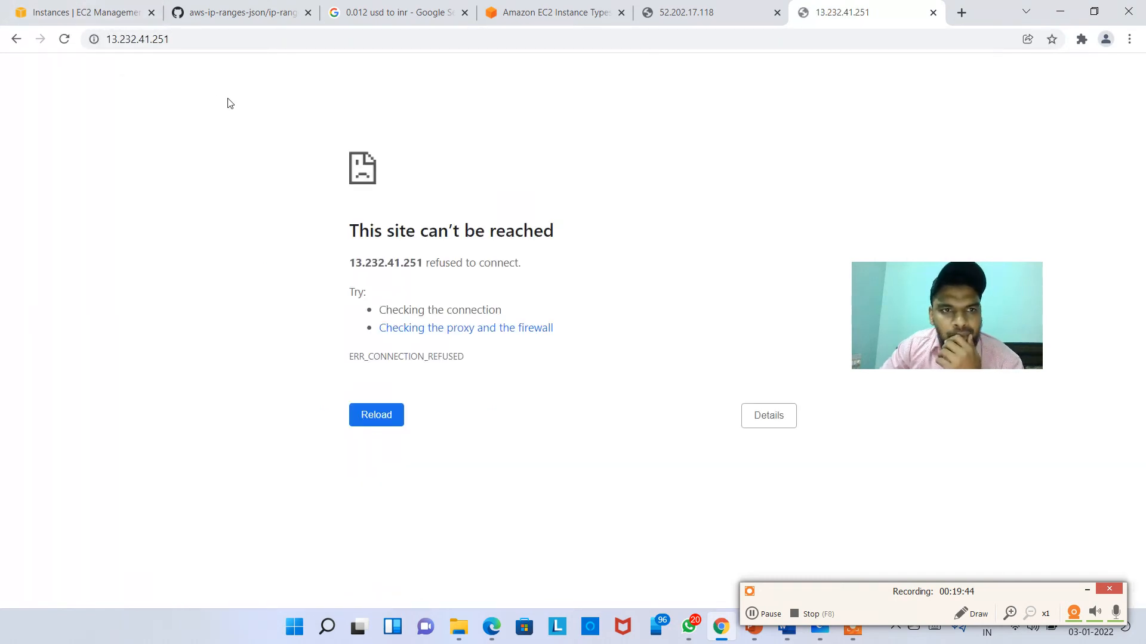
{"action": "left_click", "coordinate": [64, 40]}
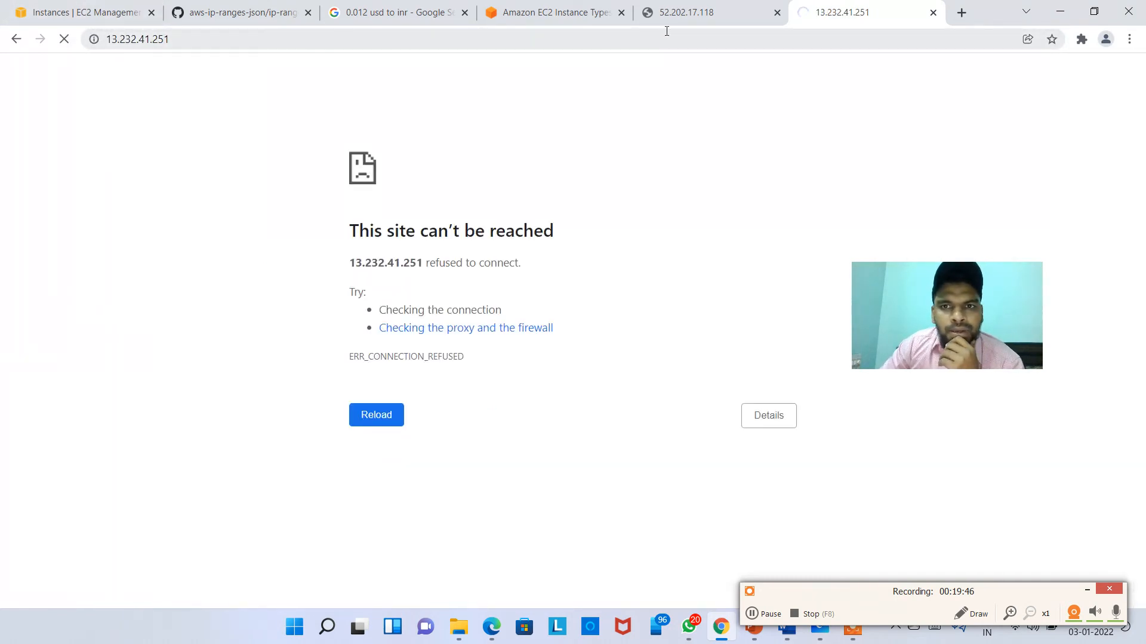
Step: Close the Amazon EC2 Instance Types and '0.012 usd to inr' tabs and return to EC2 Instances
{"action": "left_click", "coordinate": [558, 13]}
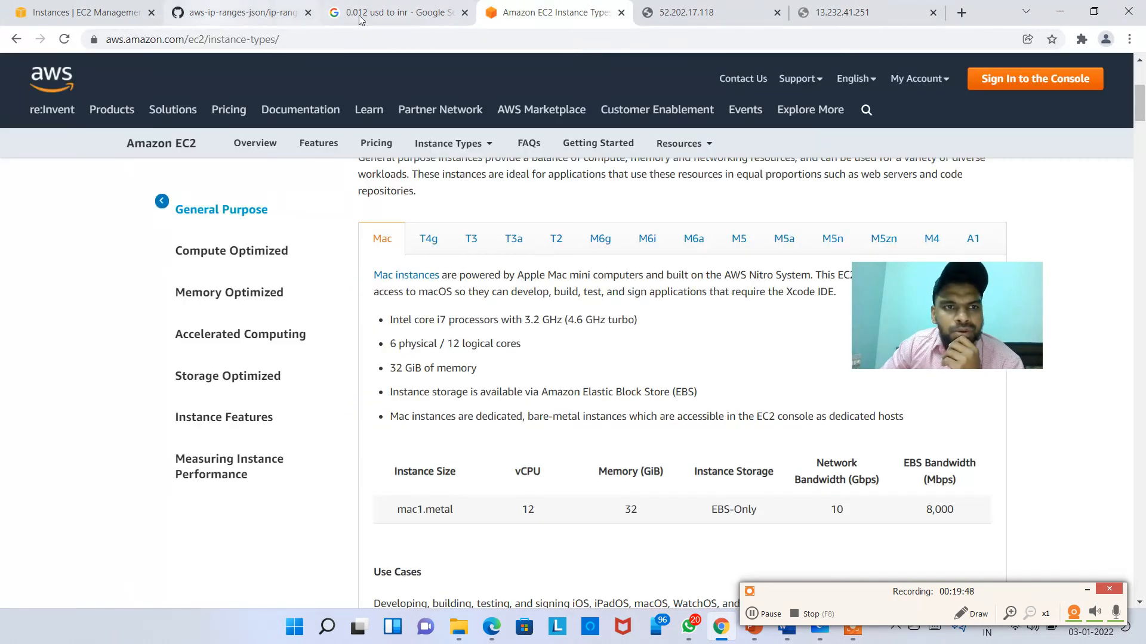
{"action": "left_click", "coordinate": [621, 13]}
{"action": "left_click", "coordinate": [434, 13]}
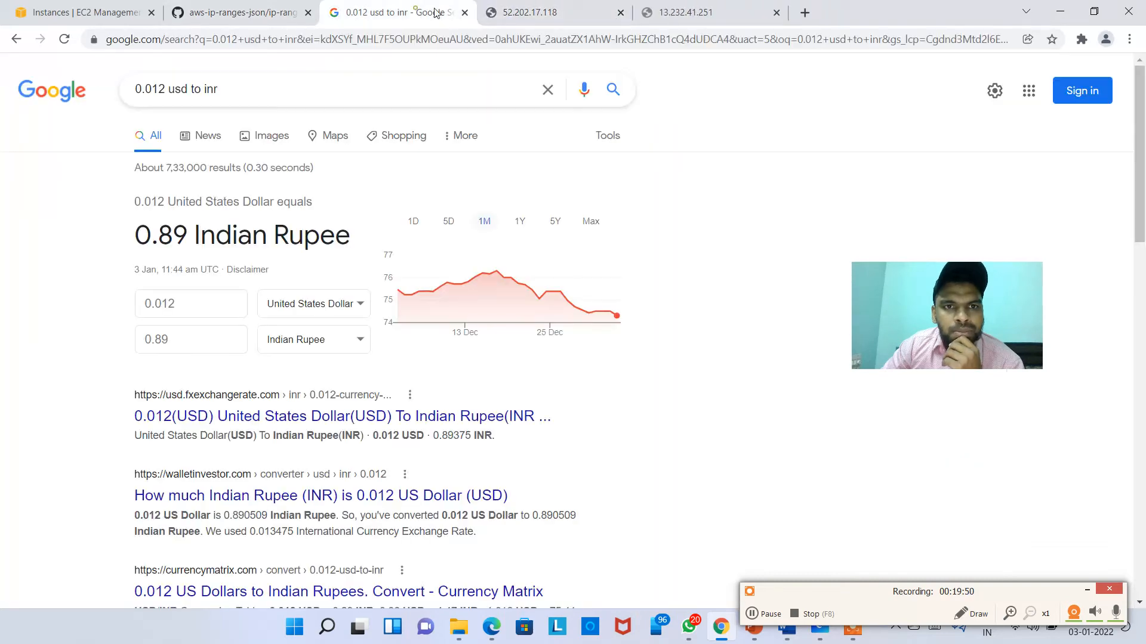
{"action": "left_click", "coordinate": [464, 13]}
{"action": "left_click", "coordinate": [239, 13]}
{"action": "left_click", "coordinate": [90, 13]}
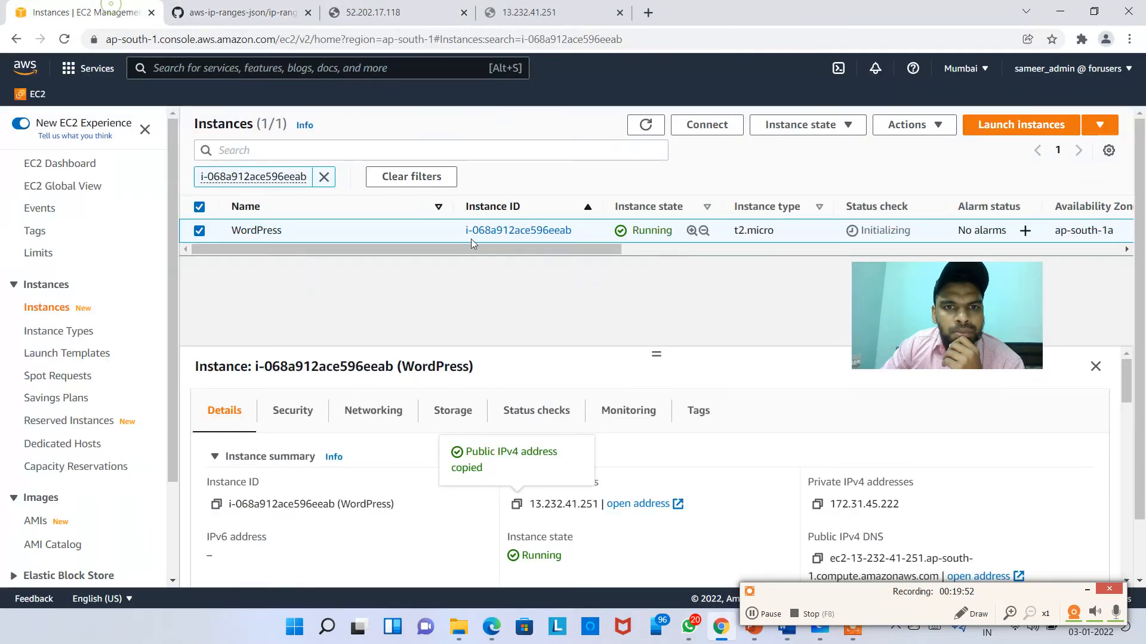
Step: Refresh the list, select WordPress, and open its public IPv4 address 13.232.41.251 in a new tab
{"action": "left_click", "coordinate": [646, 124]}
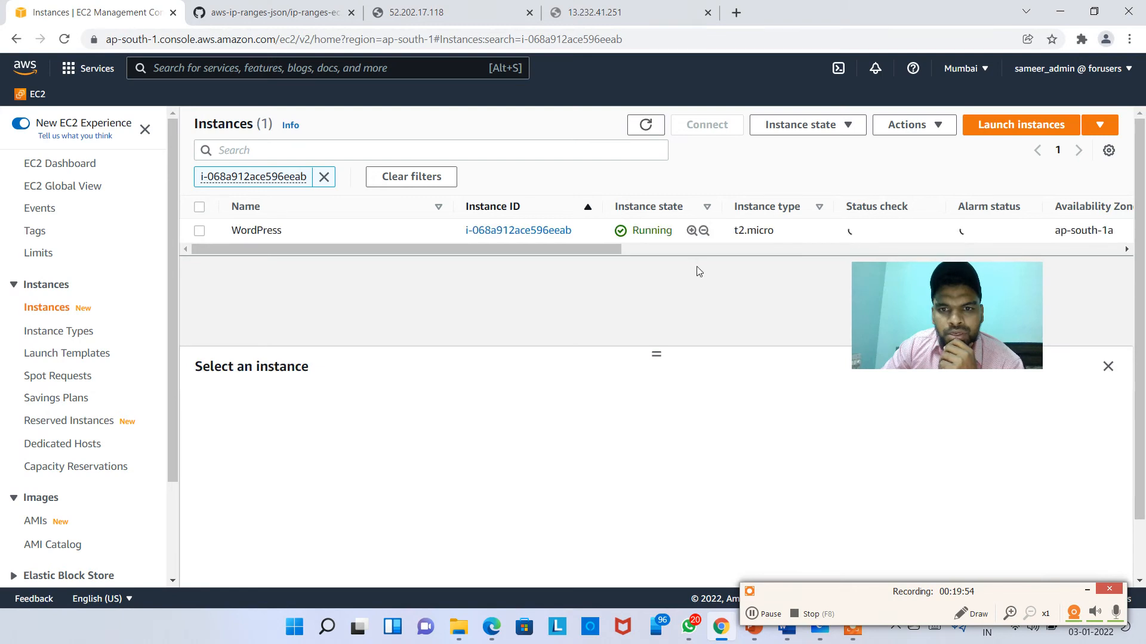
{"action": "left_click", "coordinate": [755, 229]}
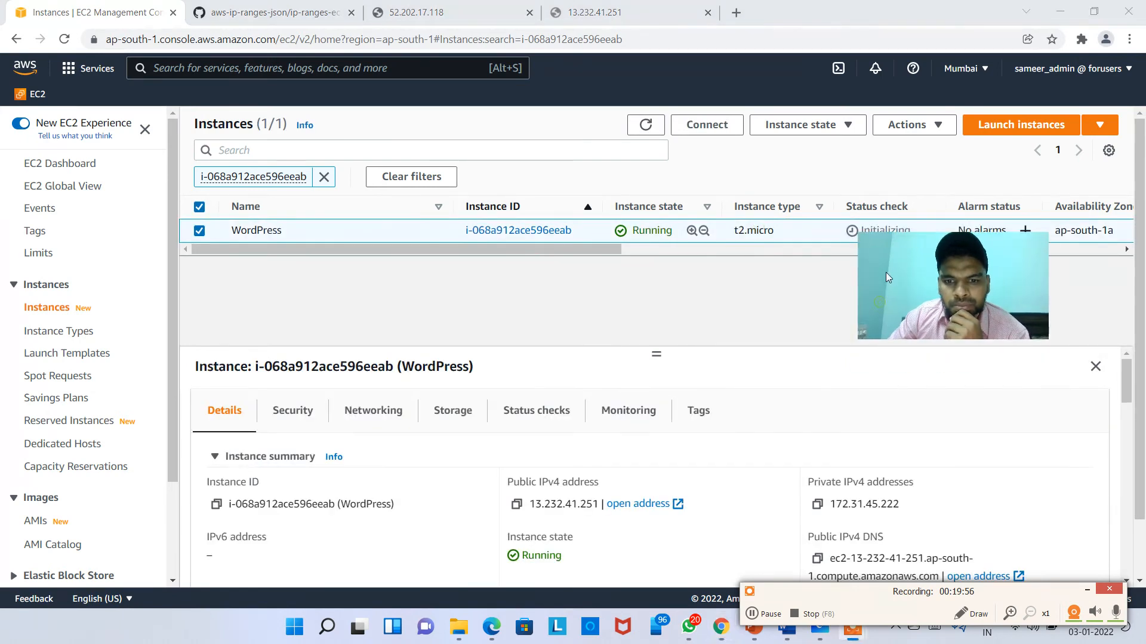
{"action": "left_click", "coordinate": [638, 504]}
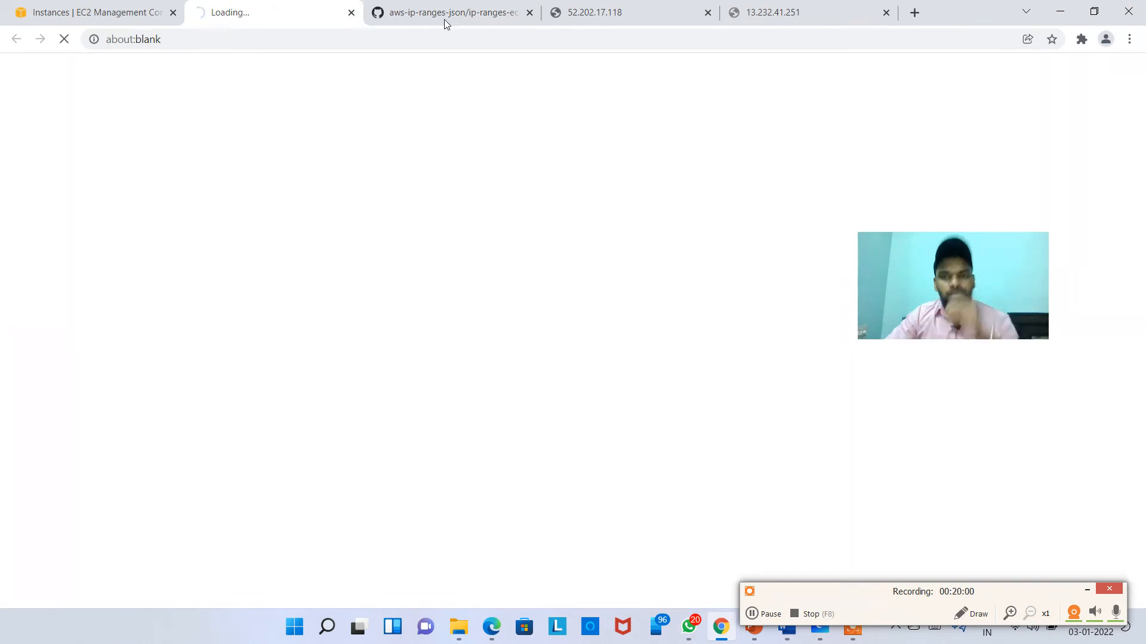
{"action": "left_click", "coordinate": [787, 11]}
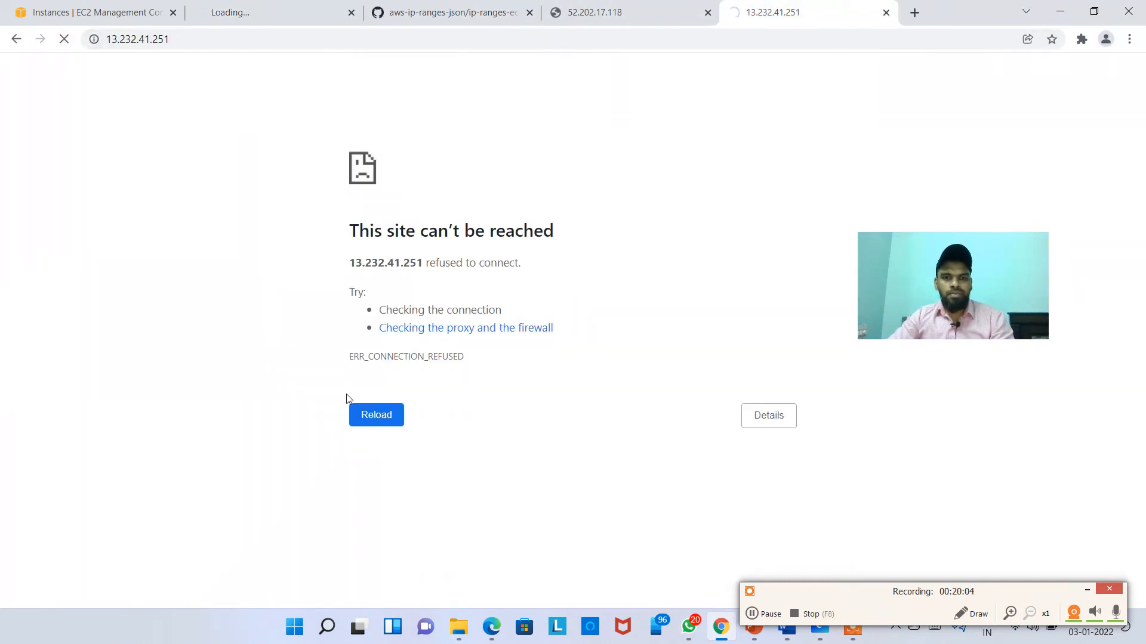
{"action": "left_click", "coordinate": [226, 24]}
{"action": "left_click", "coordinate": [90, 12]}
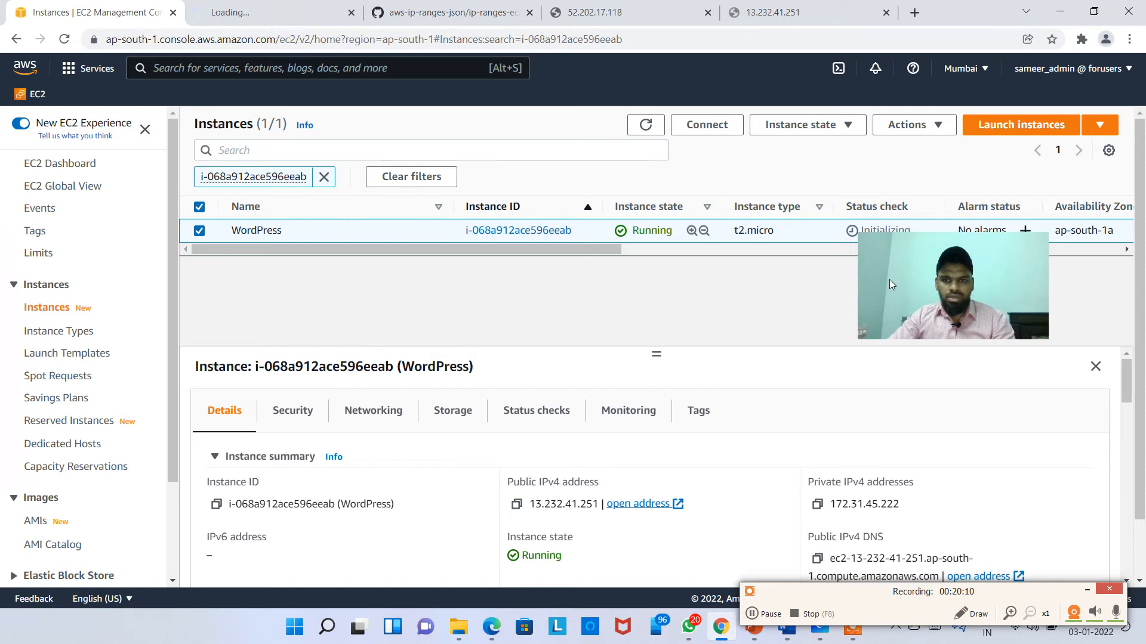
Step: Review the Security tab's inbound rules: port 80 is open from 0.0.0.0/0
{"action": "left_click", "coordinate": [292, 411]}
{"action": "scroll", "coordinate": [432, 499], "scroll_direction": "down", "scroll_amount": 3}
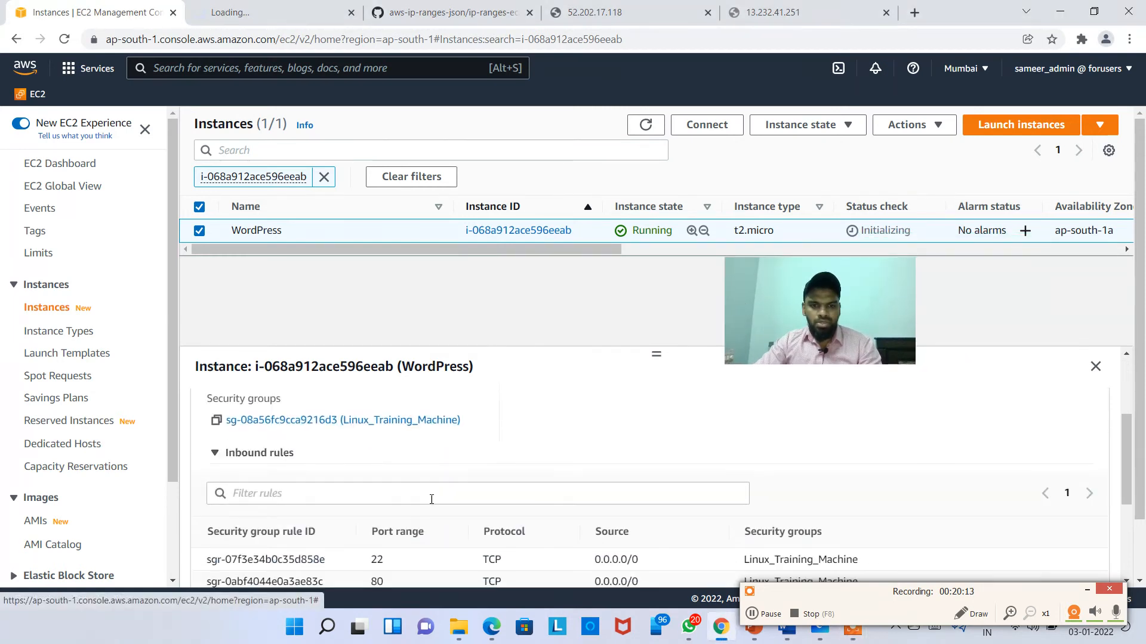
{"action": "scroll", "coordinate": [439, 503], "scroll_direction": "down", "scroll_amount": 2}
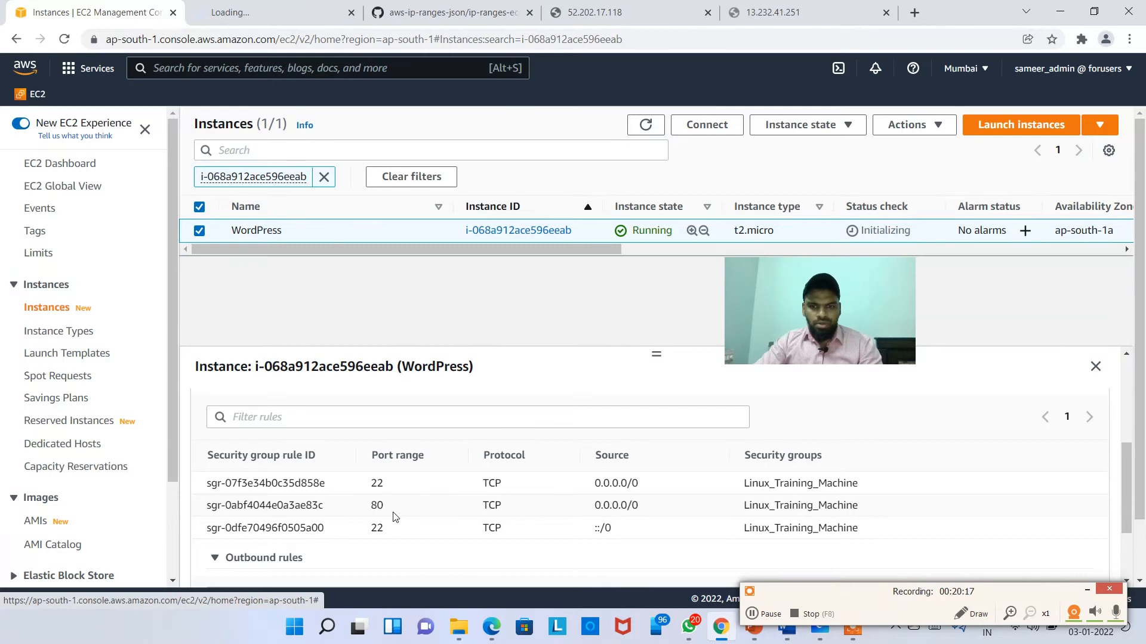
{"action": "double_click", "coordinate": [377, 506]}
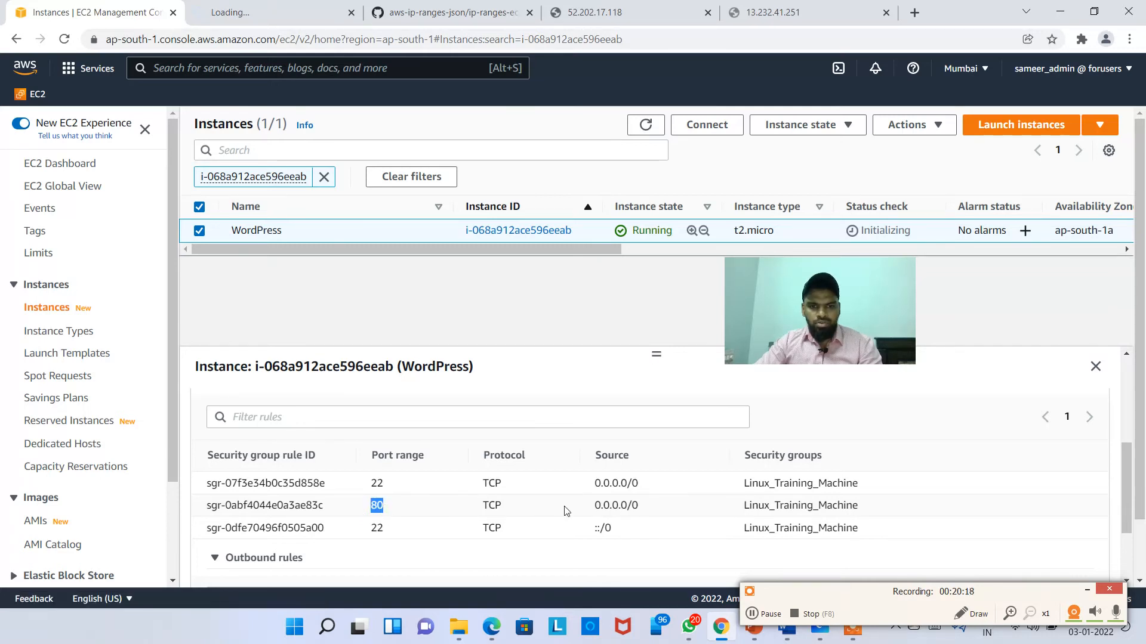
{"action": "left_click_drag", "start_coordinate": [595, 506], "coordinate": [610, 508]}
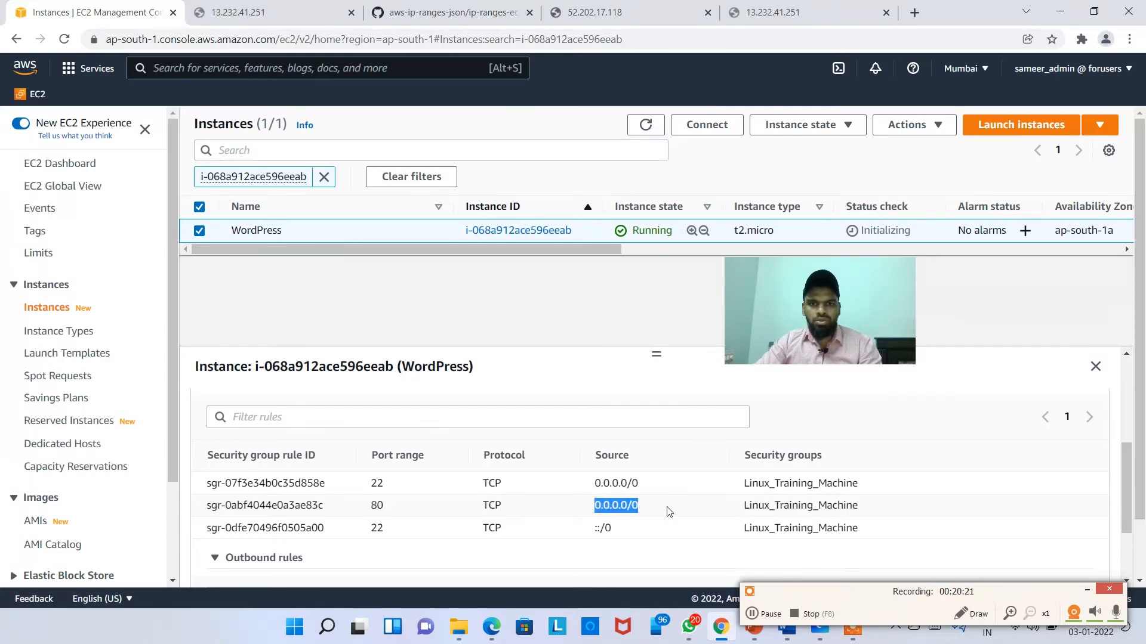
Step: Check whether 13.232.41.251 loads, then refresh and reselect WordPress, whose status checks are still initializing
{"action": "left_click", "coordinate": [234, 11]}
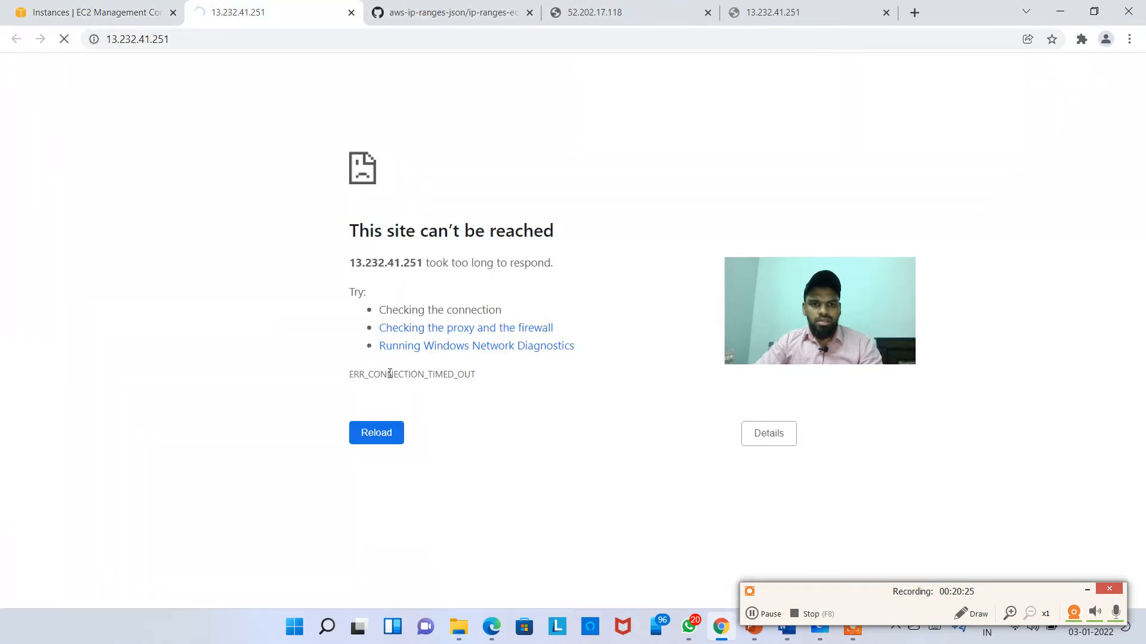
{"action": "left_click", "coordinate": [108, 7]}
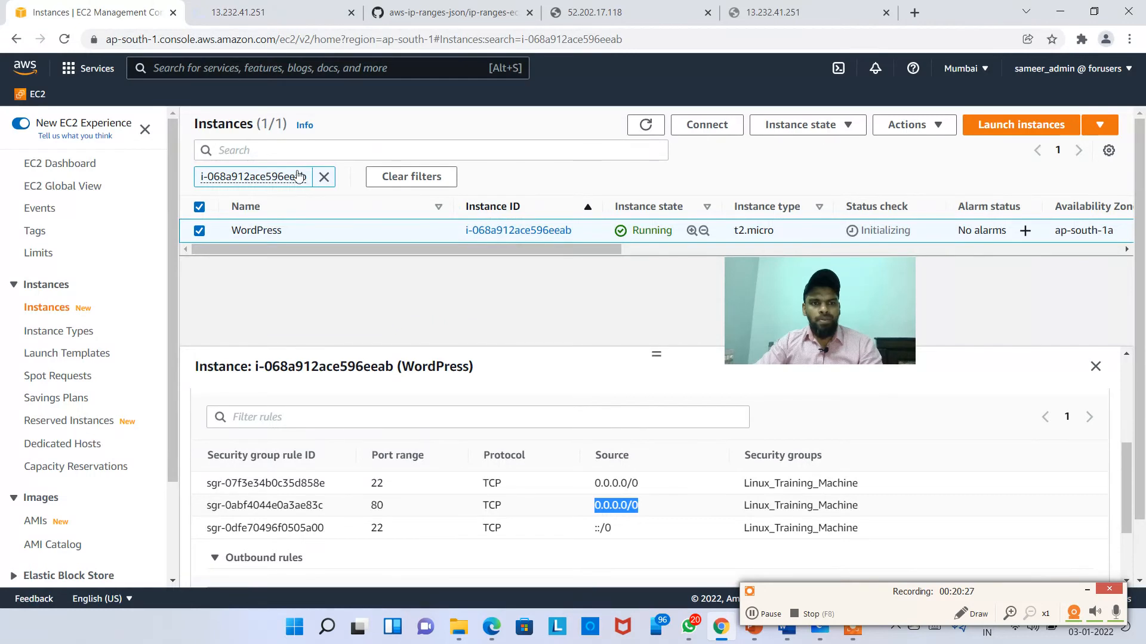
{"action": "scroll", "coordinate": [549, 422], "scroll_direction": "up", "scroll_amount": 3}
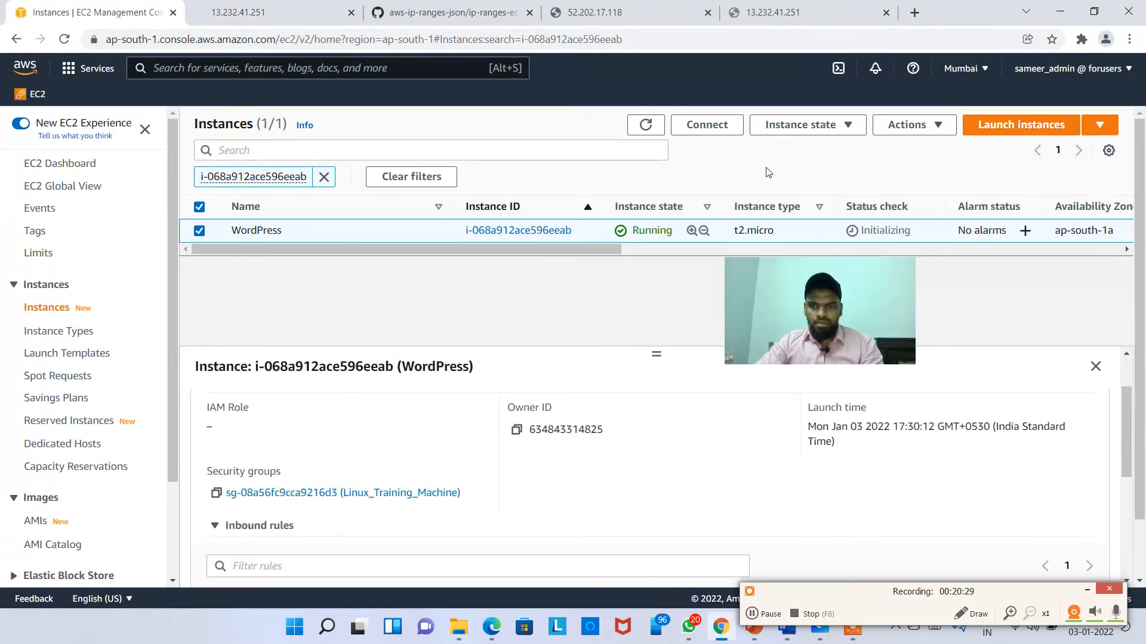
{"action": "left_click", "coordinate": [636, 124]}
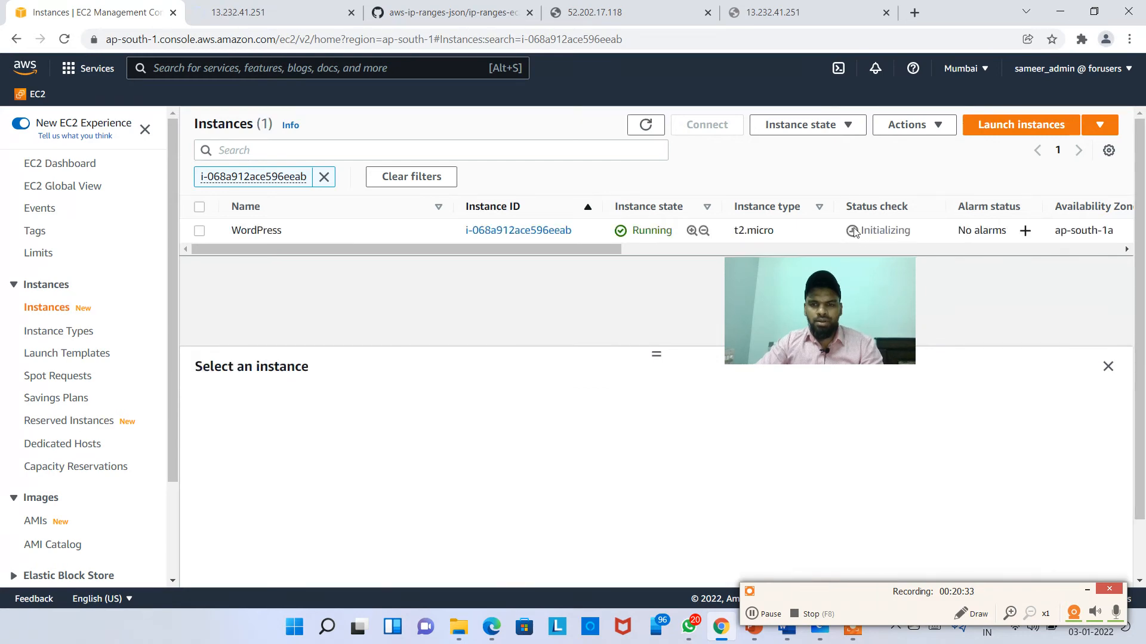
{"action": "left_click", "coordinate": [907, 230]}
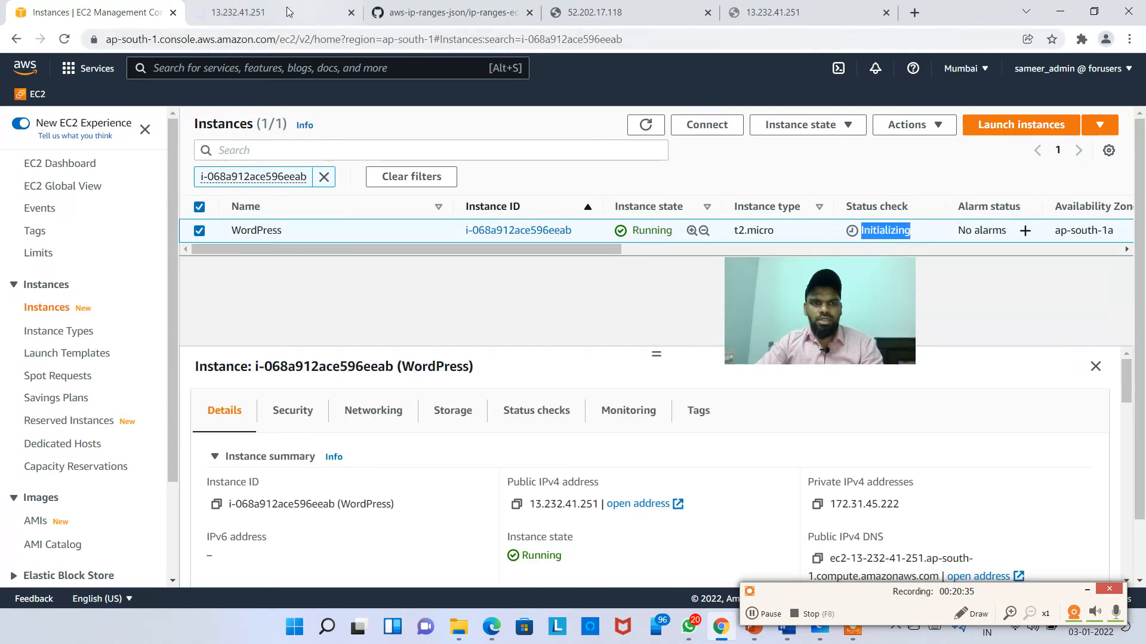
{"action": "left_click", "coordinate": [316, 13]}
Step: Close the 52.202.17.118 'Hello AWS Engineers' tab and return to the WordPress details
{"action": "left_click", "coordinate": [645, 14]}
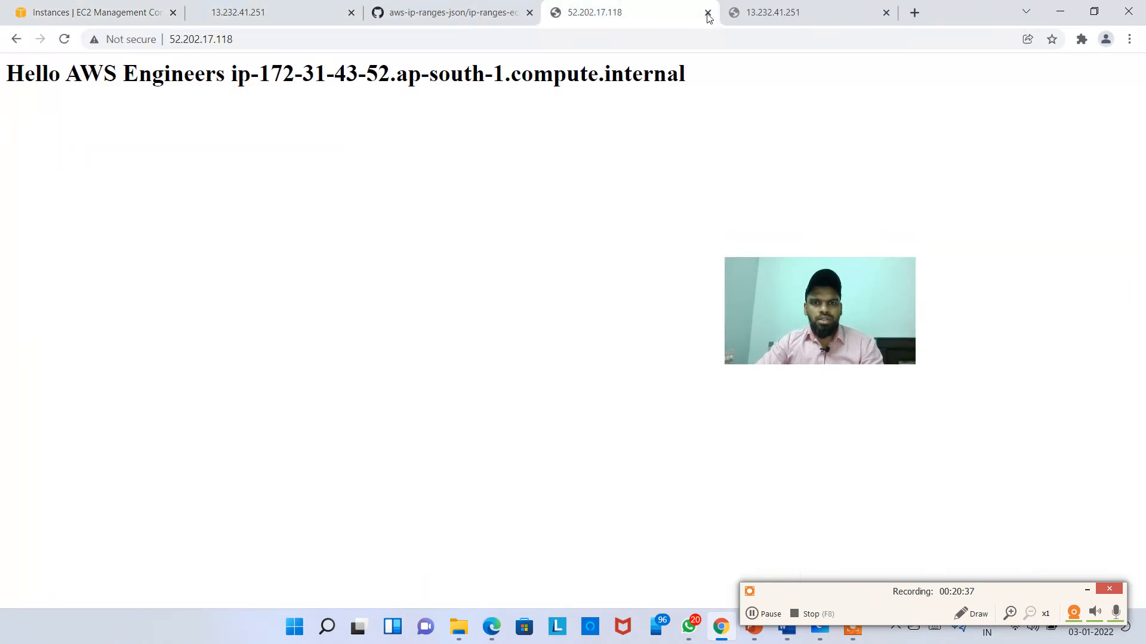
{"action": "left_click", "coordinate": [707, 13]}
{"action": "left_click", "coordinate": [299, 7]}
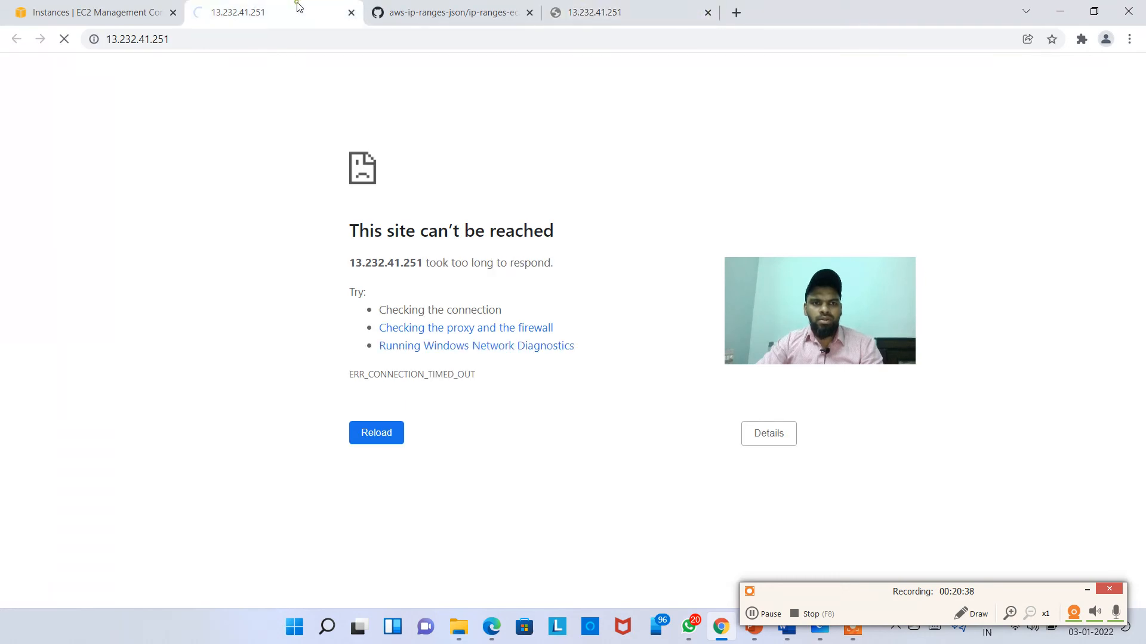
{"action": "left_click", "coordinate": [87, 23]}
Step: Recheck the inbound rules and the refusing 13.232.41.251 page, then return to the instances list
{"action": "scroll", "coordinate": [590, 507], "scroll_direction": "down", "scroll_amount": 5}
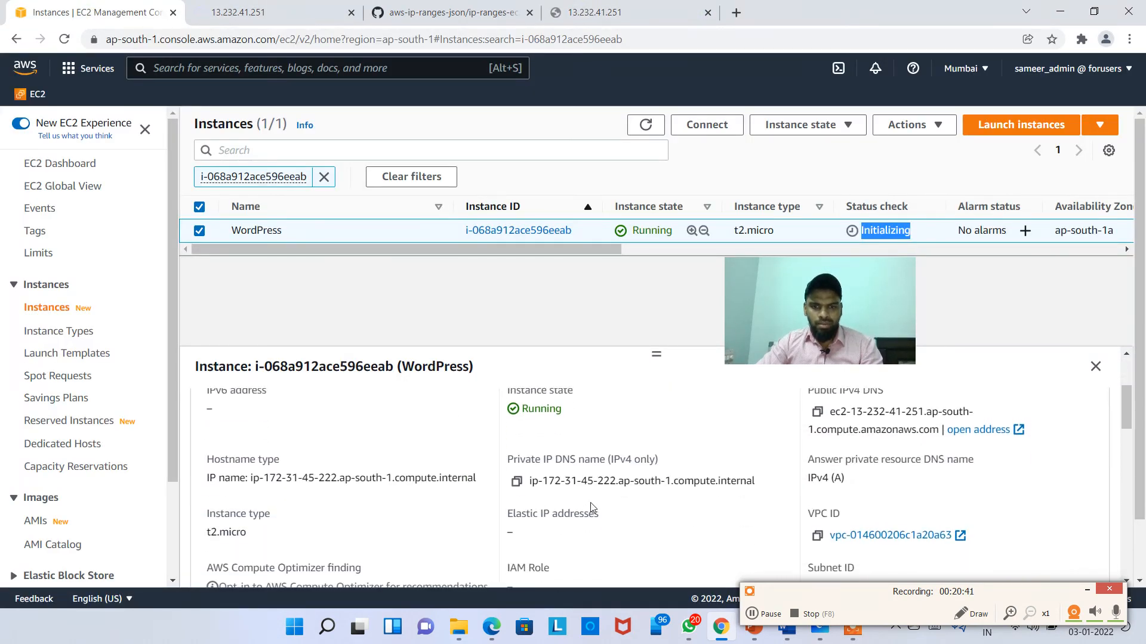
{"action": "scroll", "coordinate": [591, 507], "scroll_direction": "up", "scroll_amount": 5}
{"action": "left_click", "coordinate": [292, 409]}
{"action": "scroll", "coordinate": [369, 504], "scroll_direction": "down", "scroll_amount": 8}
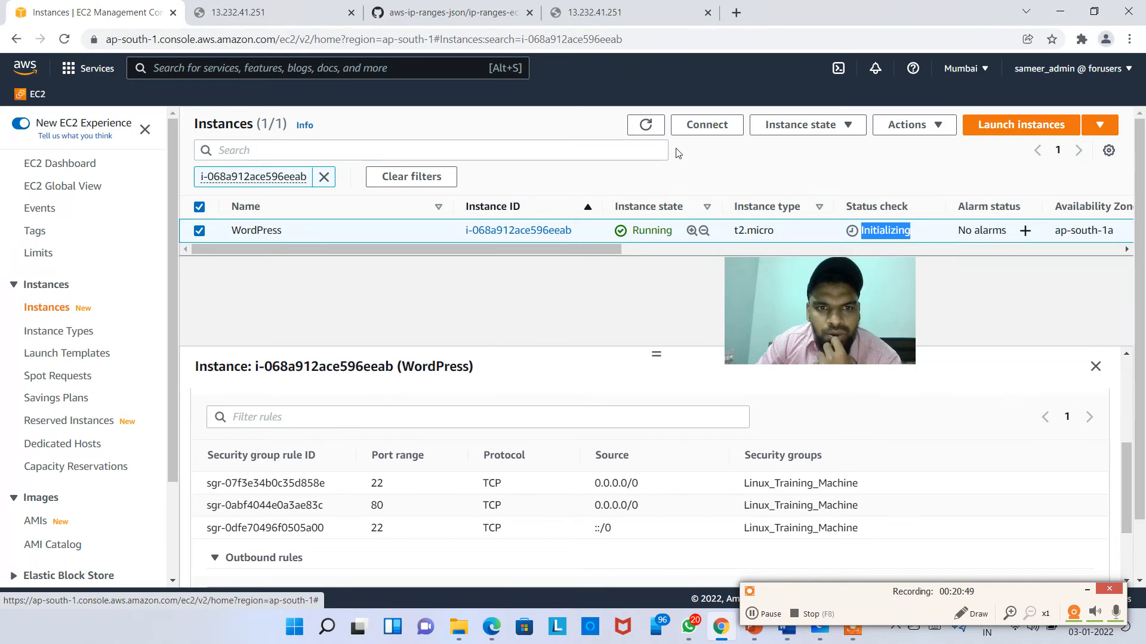
{"action": "left_click", "coordinate": [633, 12]}
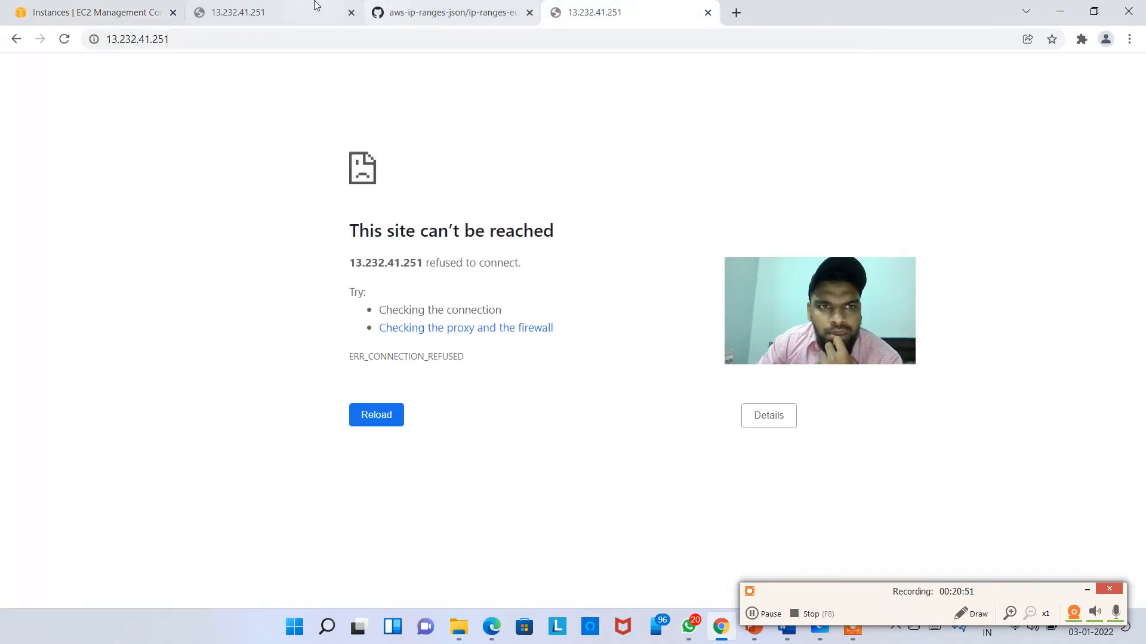
{"action": "left_click", "coordinate": [280, 12]}
{"action": "left_click", "coordinate": [33, 4]}
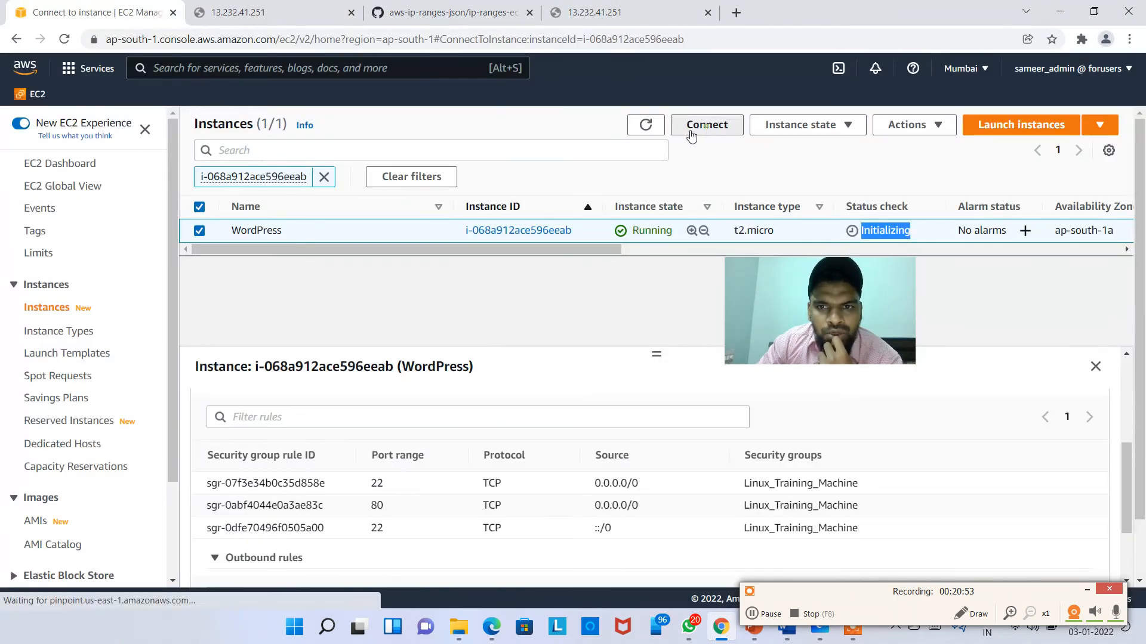
Step: Try a browser-based EC2 Instance Connect session to WordPress, retrying after it fails
{"action": "left_click", "coordinate": [692, 129]}
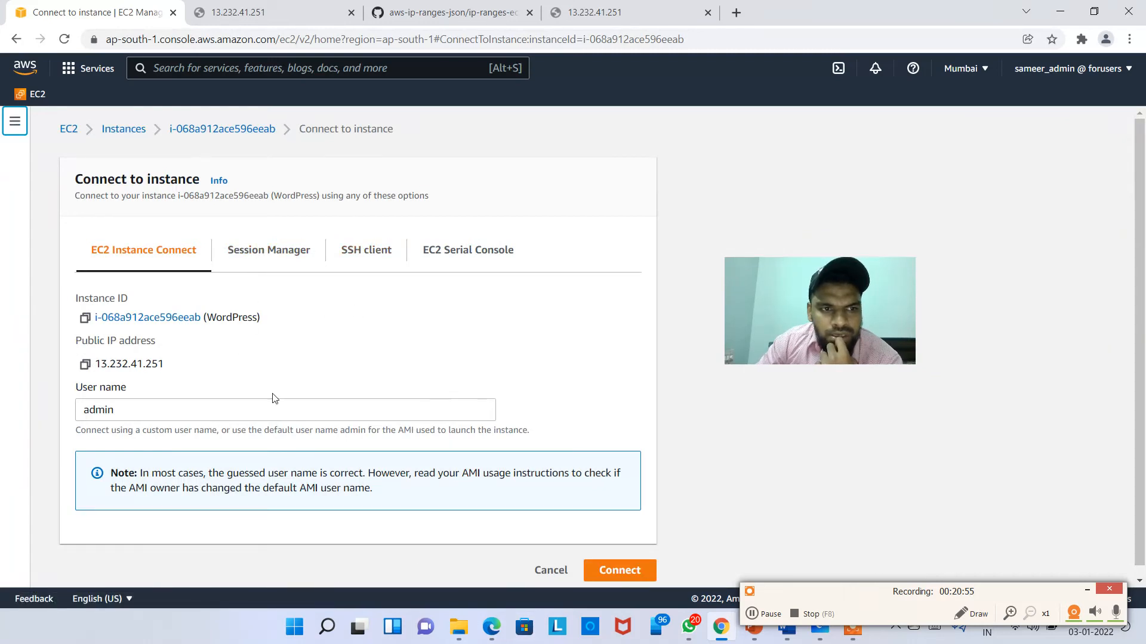
{"action": "left_click", "coordinate": [619, 570]}
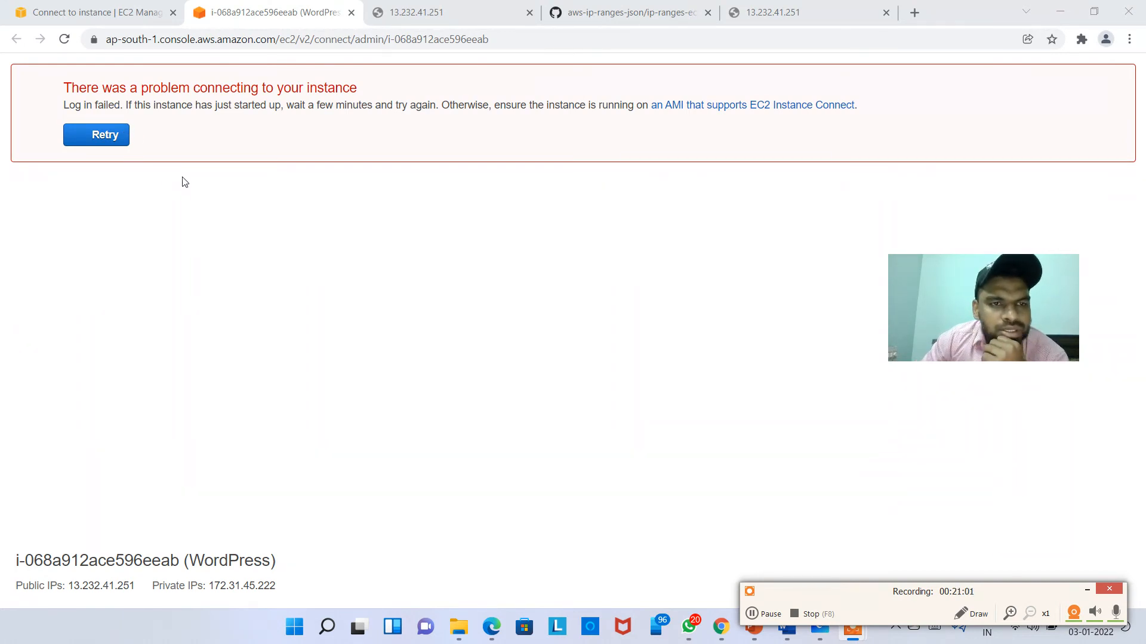
{"action": "left_click_drag", "start_coordinate": [334, 99], "coordinate": [422, 106]}
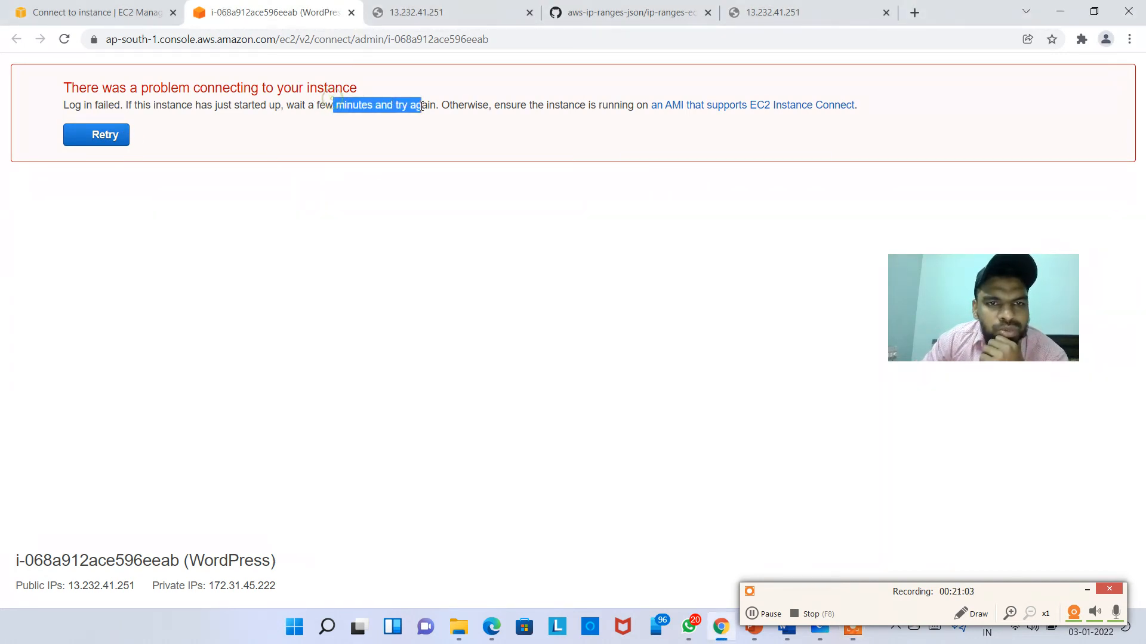
{"action": "left_click", "coordinate": [93, 142]}
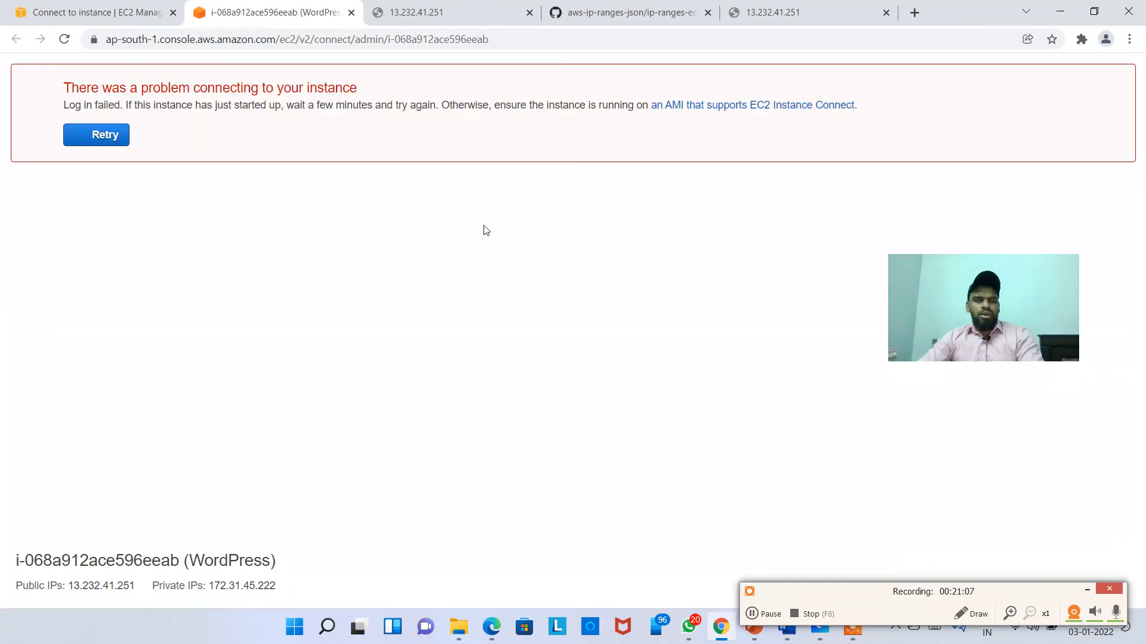
{"action": "left_click_drag", "start_coordinate": [977, 305], "coordinate": [828, 316]}
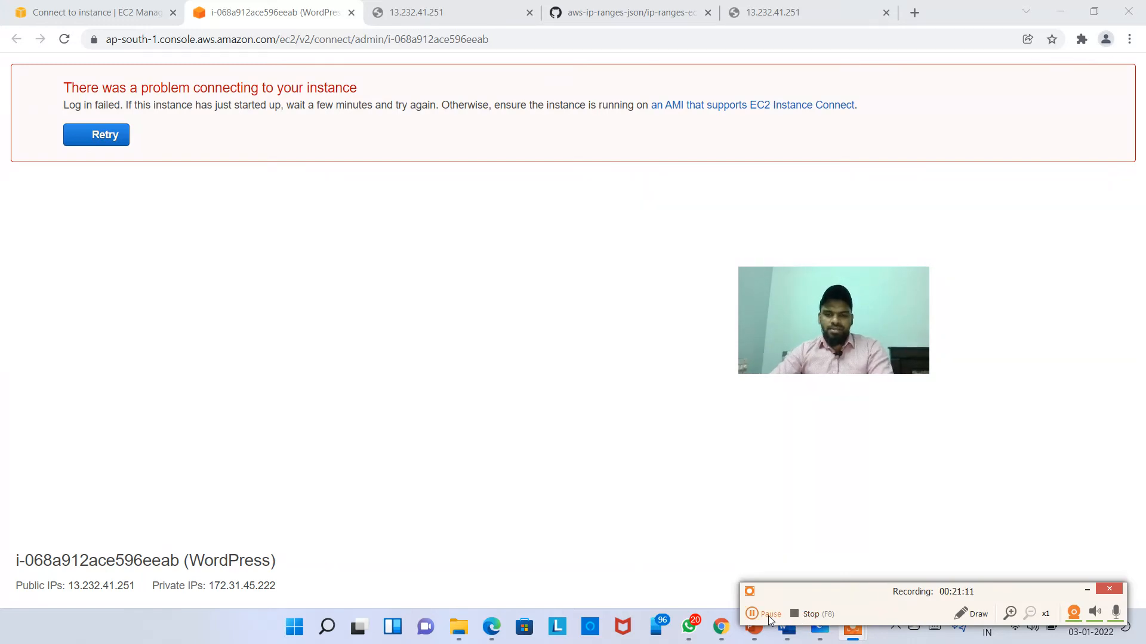
{"action": "left_click", "coordinate": [768, 615]}
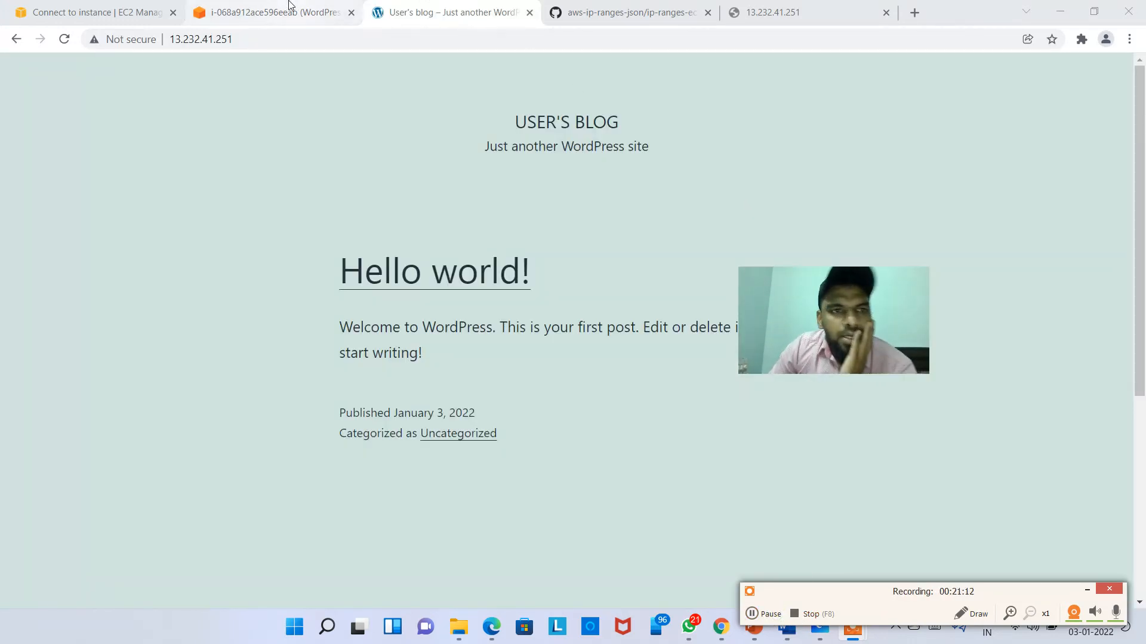
{"action": "left_click", "coordinate": [289, 9]}
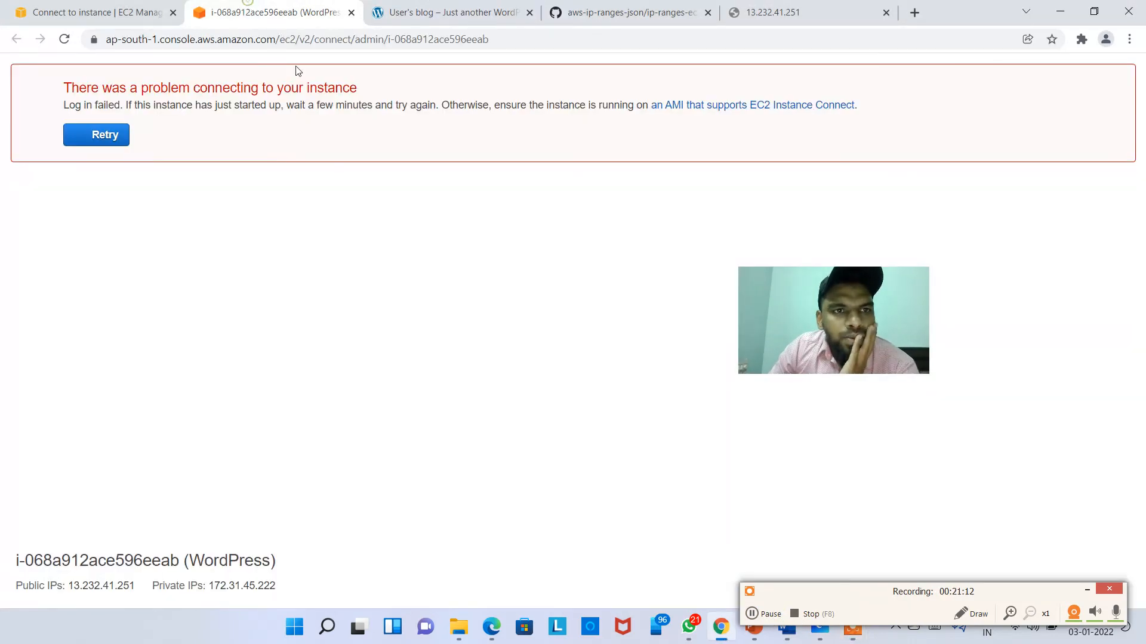
{"action": "left_click", "coordinate": [102, 135]}
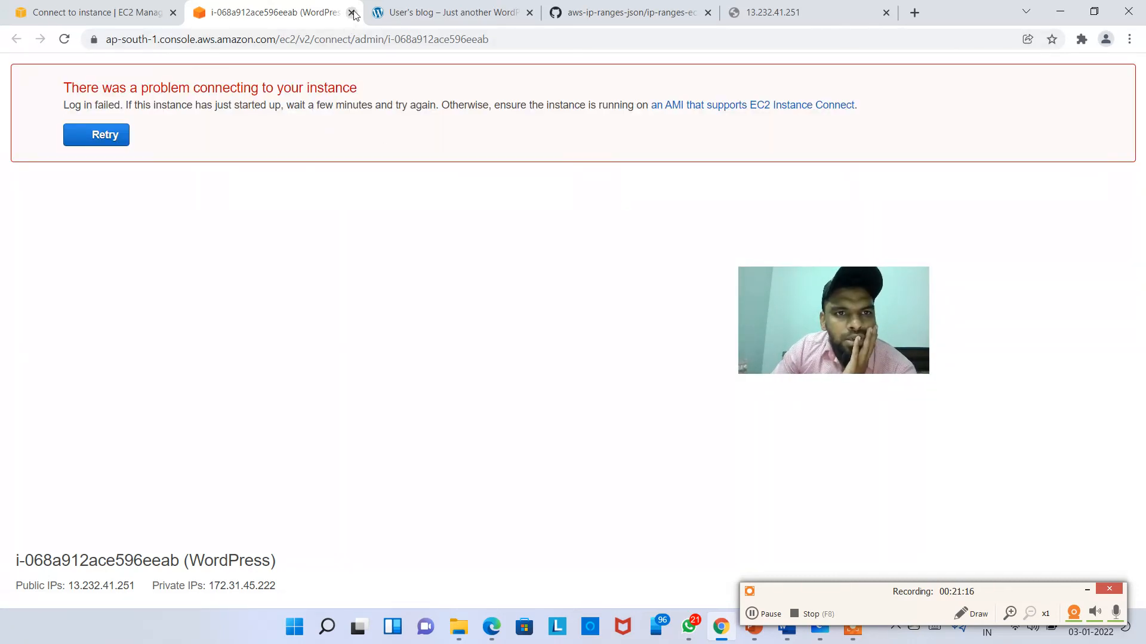
Step: Close the failed session and copy public IPv4 address 13.232.41.251 from the instance summary
{"action": "left_click", "coordinate": [353, 13]}
{"action": "left_click", "coordinate": [108, 12]}
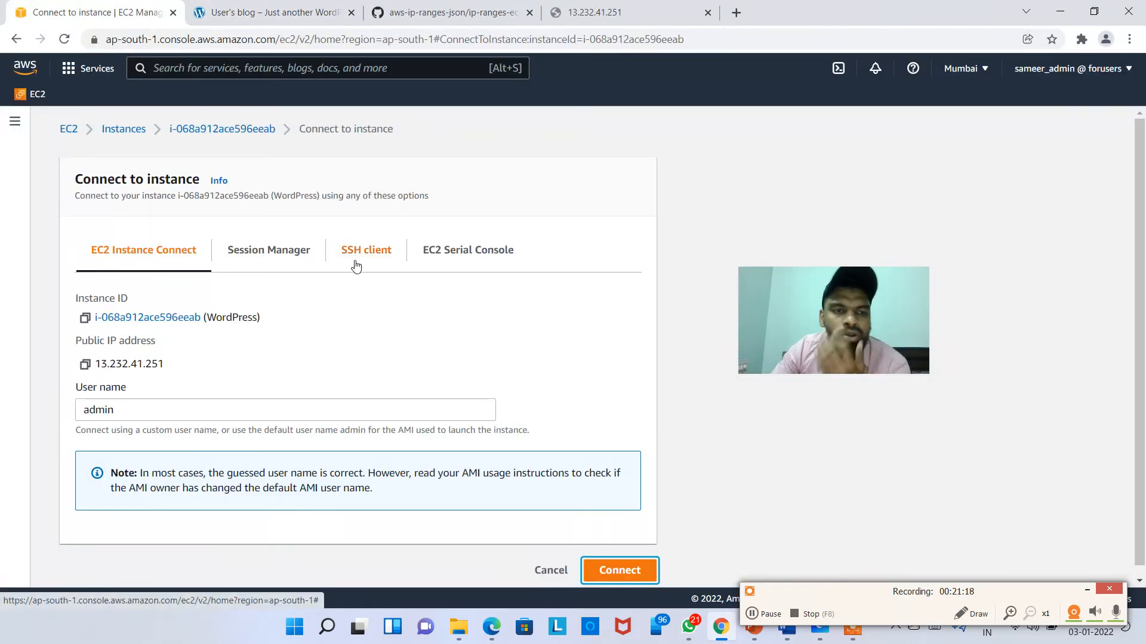
{"action": "left_click", "coordinate": [222, 128]}
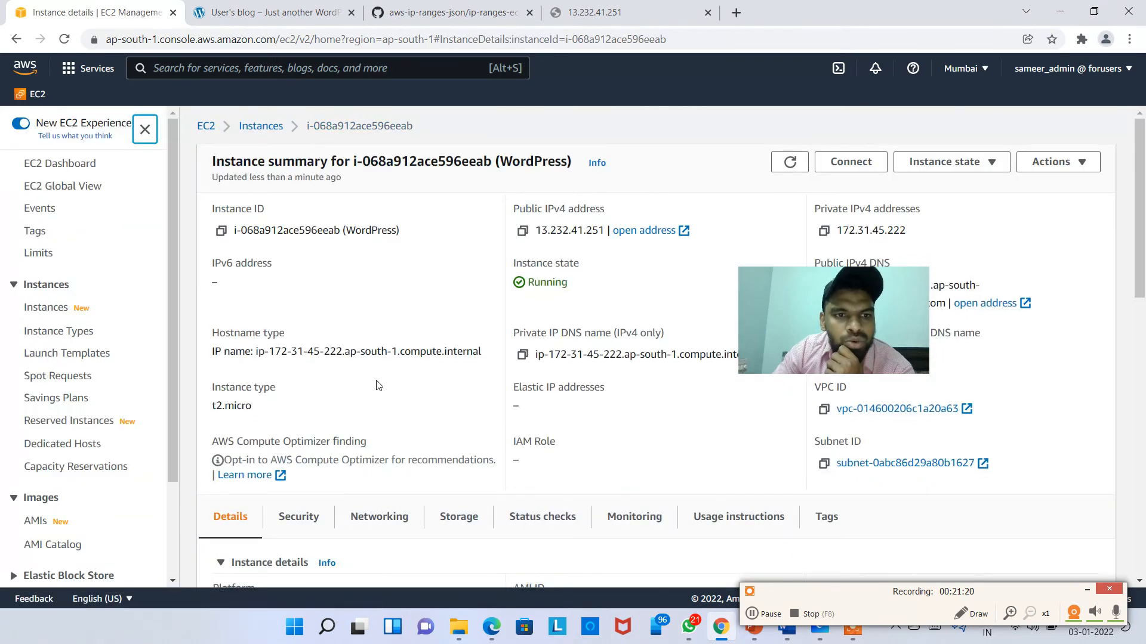
{"action": "scroll", "coordinate": [376, 385], "scroll_direction": "down", "scroll_amount": 3}
{"action": "scroll", "coordinate": [361, 444], "scroll_direction": "up", "scroll_amount": 3}
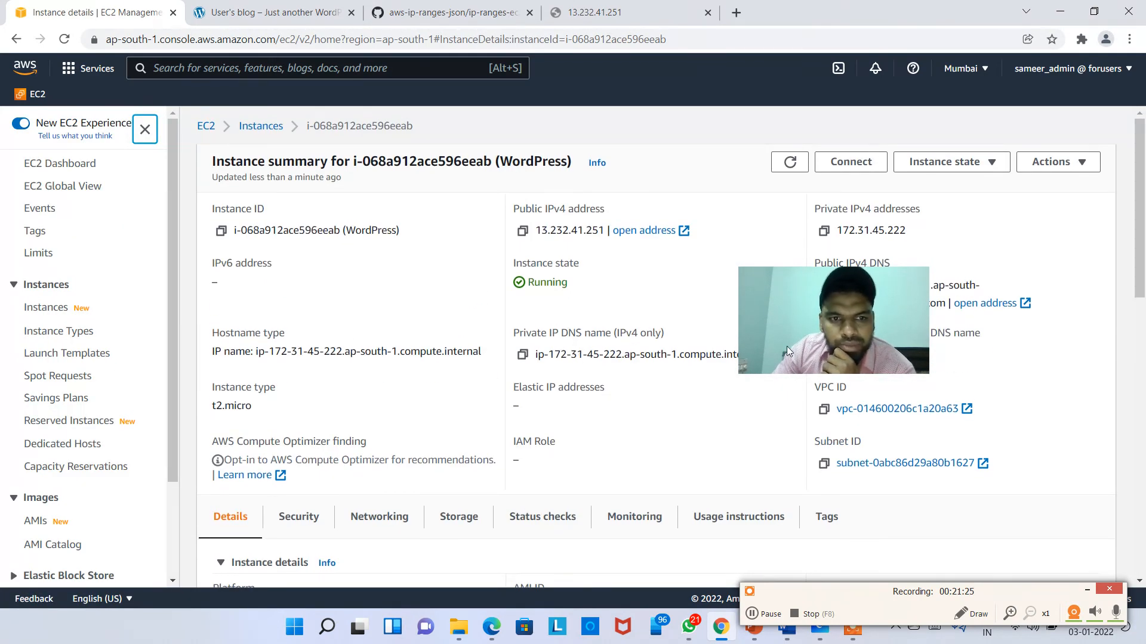
{"action": "left_click", "coordinate": [522, 231]}
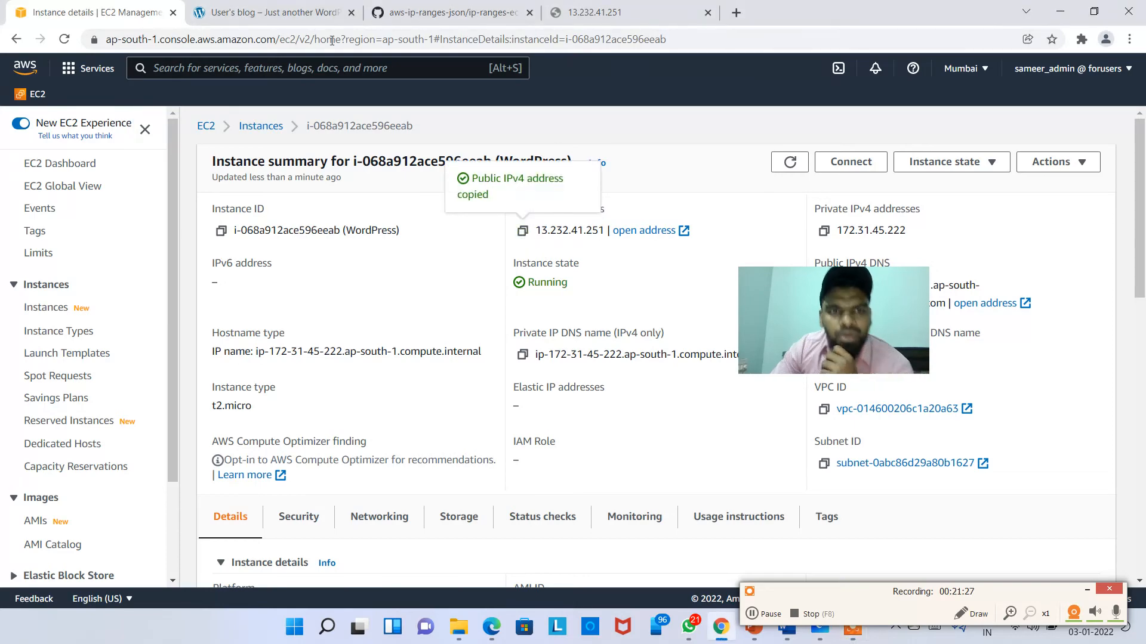
{"action": "left_click", "coordinate": [737, 18]}
{"action": "type", "text": "http:"}
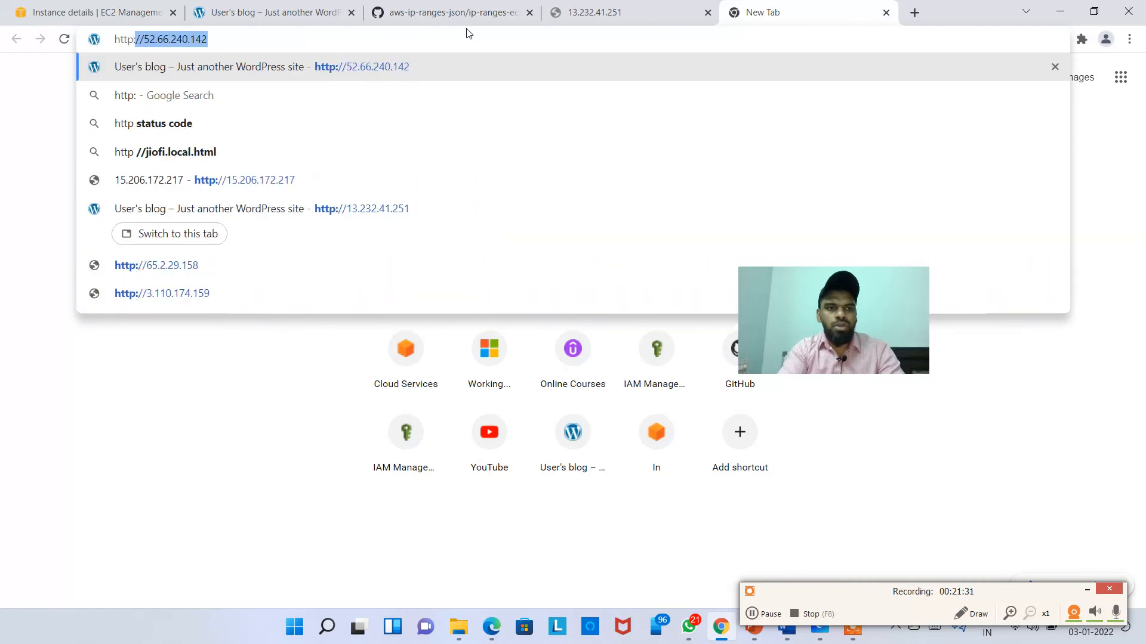
{"action": "type", "text": "//"}
{"action": "key", "text": "ctrl+v"}
{"action": "key", "text": "Return"}
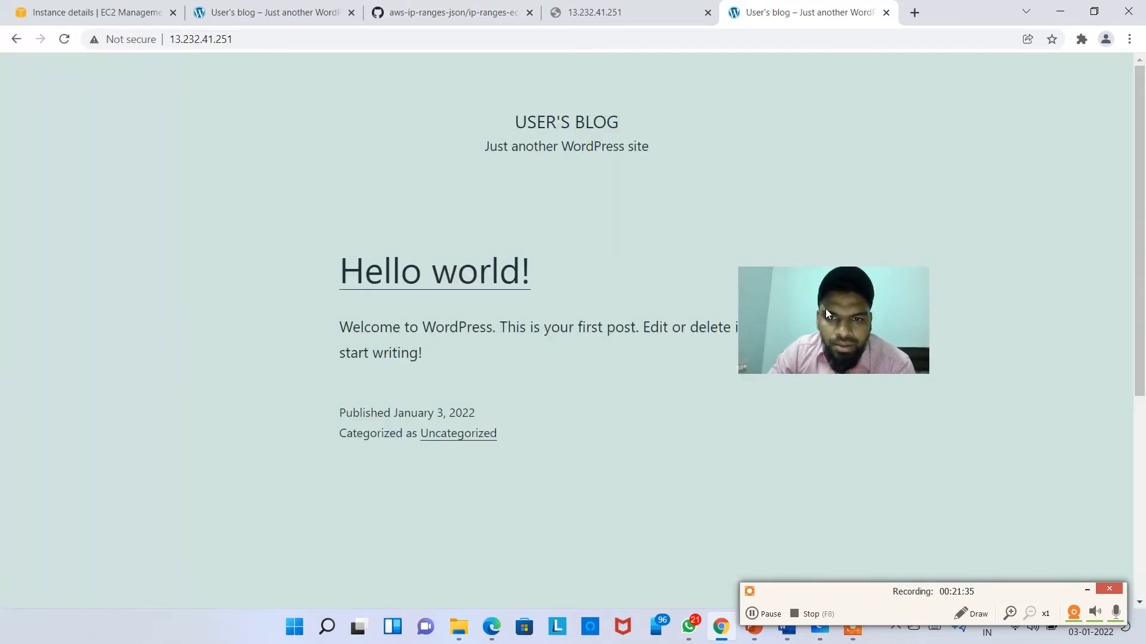
{"action": "scroll", "coordinate": [447, 298], "scroll_direction": "down", "scroll_amount": 5}
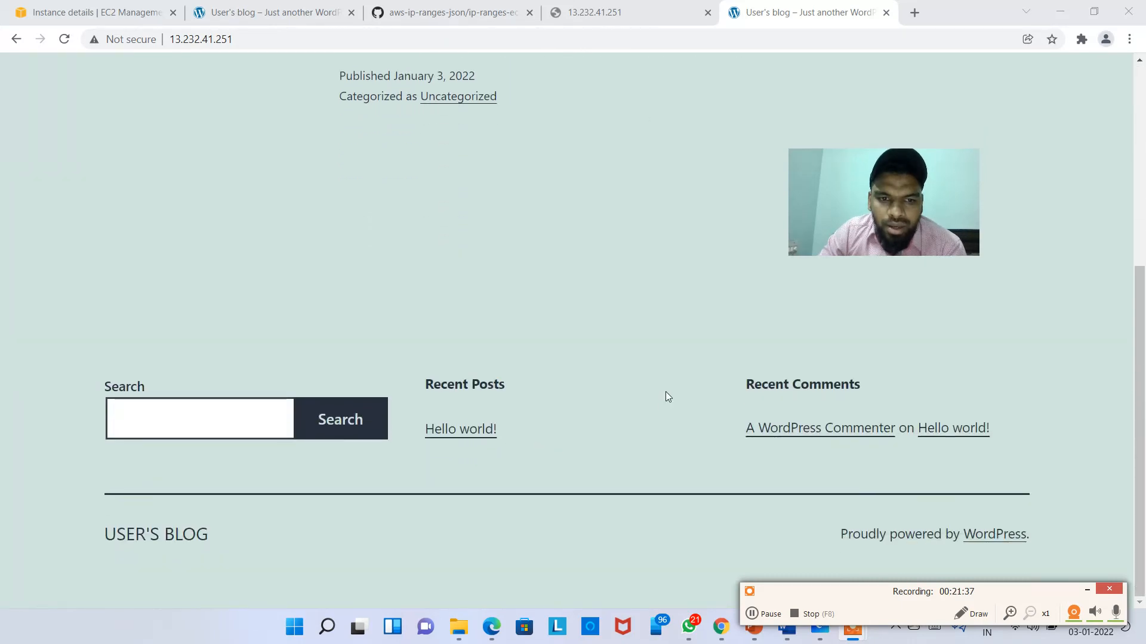
{"action": "scroll", "coordinate": [572, 394], "scroll_direction": "up", "scroll_amount": 1}
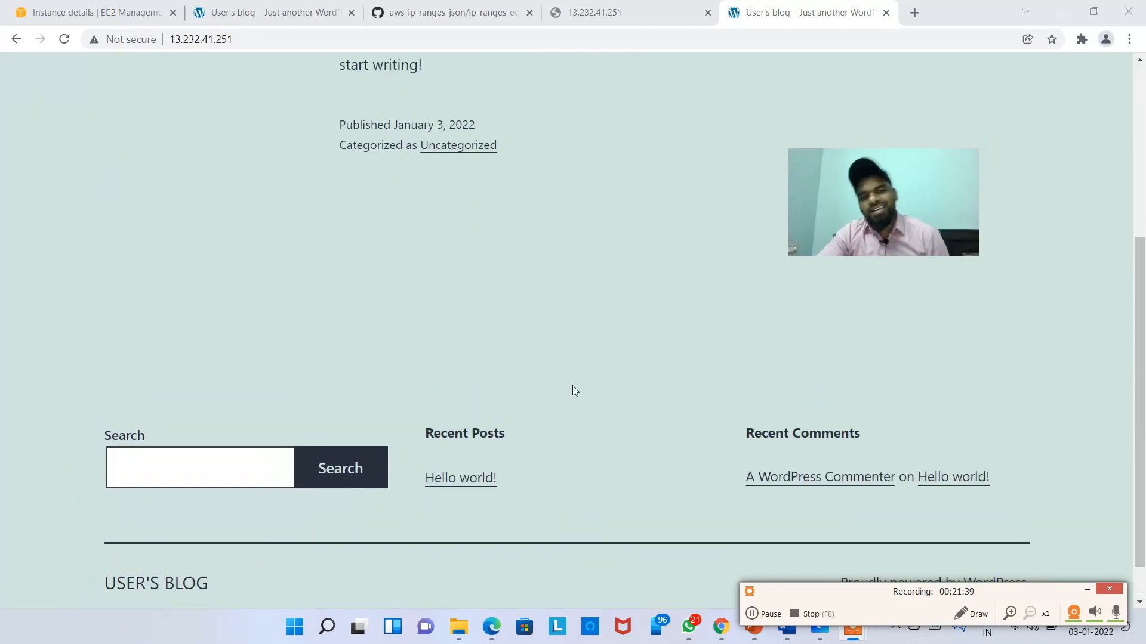
{"action": "scroll", "coordinate": [574, 390], "scroll_direction": "up", "scroll_amount": 5}
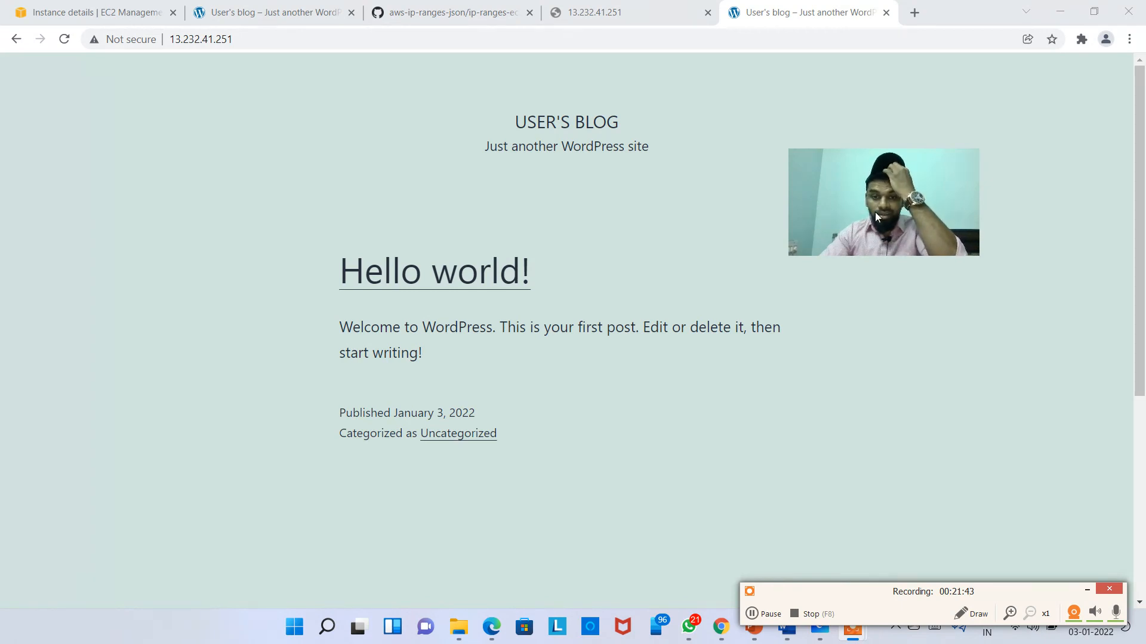
{"action": "left_click_drag", "start_coordinate": [875, 213], "coordinate": [919, 246]}
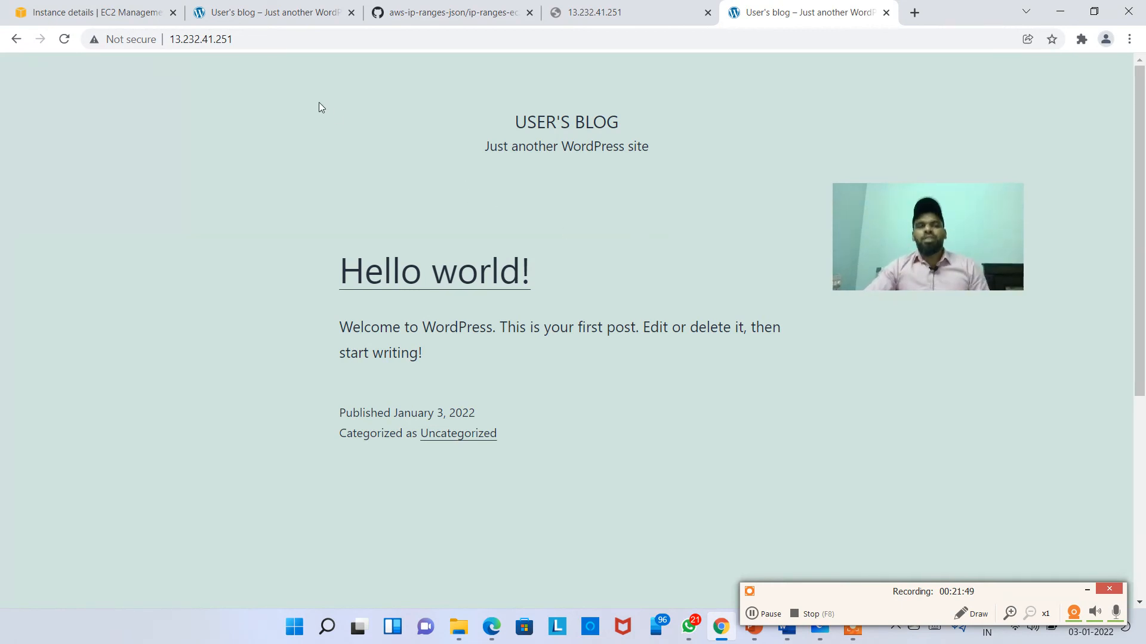
{"action": "left_click", "coordinate": [108, 12]}
{"action": "left_click", "coordinate": [428, 263]}
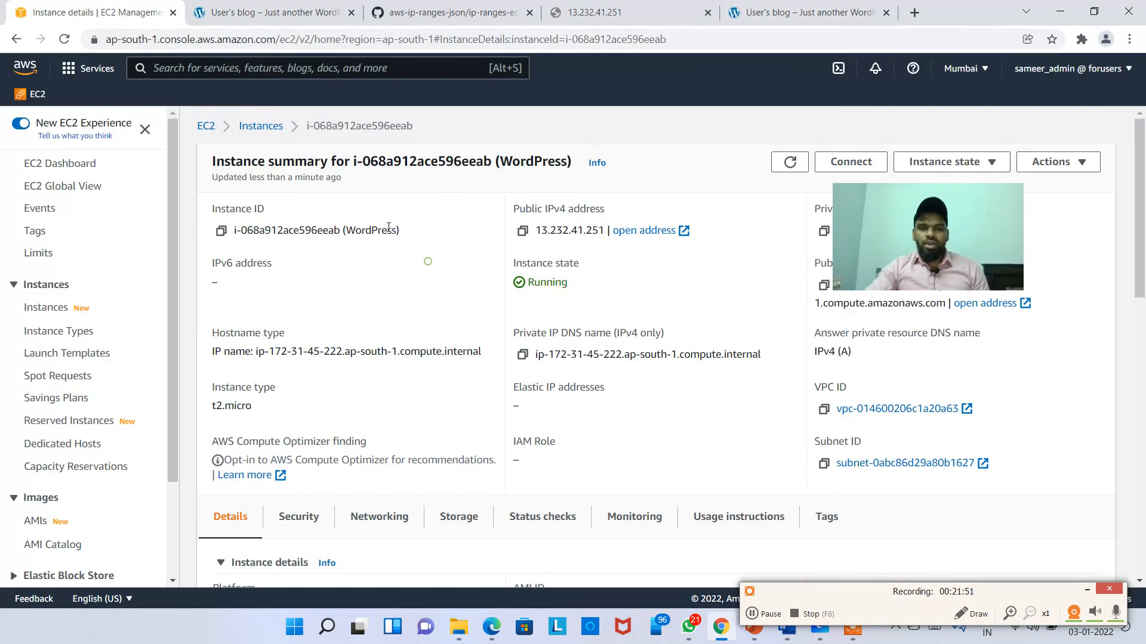
Step: Go to the AMI Catalog and scroll through the 5087 AWS Marketplace AMIs
{"action": "left_click", "coordinate": [261, 127]}
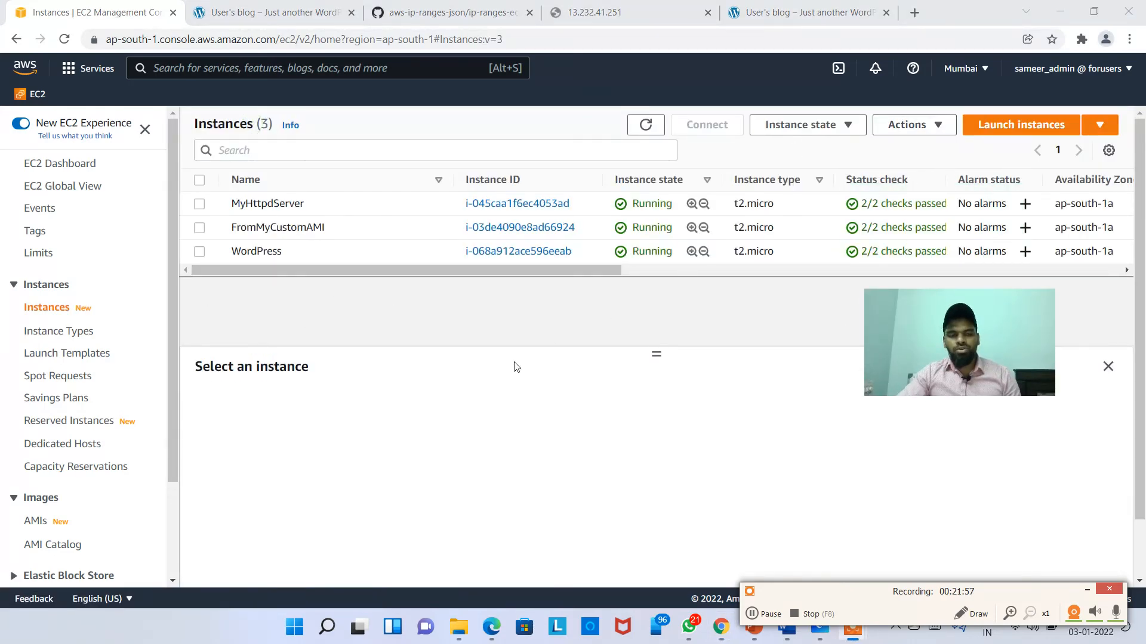
{"action": "left_click", "coordinate": [46, 545]}
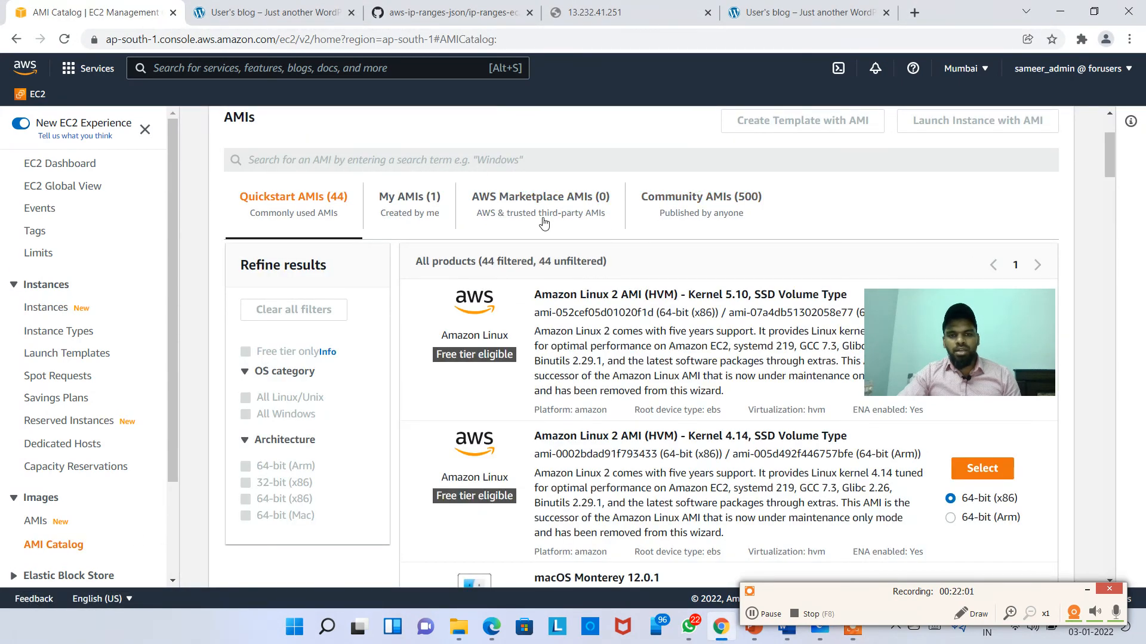
{"action": "left_click", "coordinate": [544, 222]}
{"action": "scroll", "coordinate": [655, 382], "scroll_direction": "down", "scroll_amount": 13}
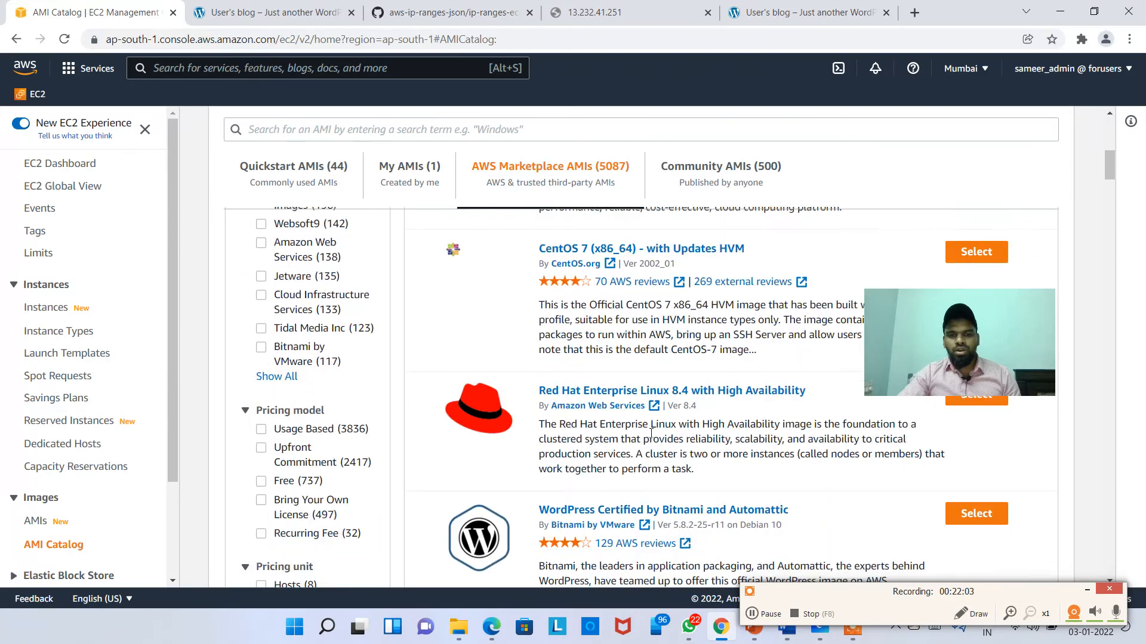
{"action": "scroll", "coordinate": [651, 442], "scroll_direction": "down", "scroll_amount": 10}
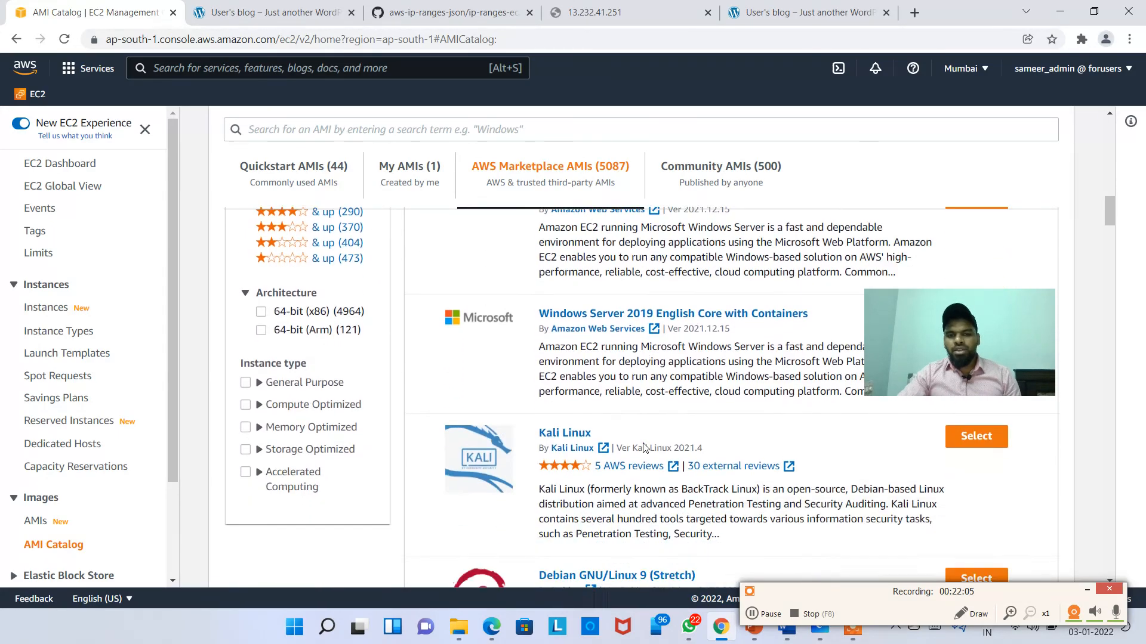
{"action": "scroll", "coordinate": [668, 445], "scroll_direction": "down", "scroll_amount": 8}
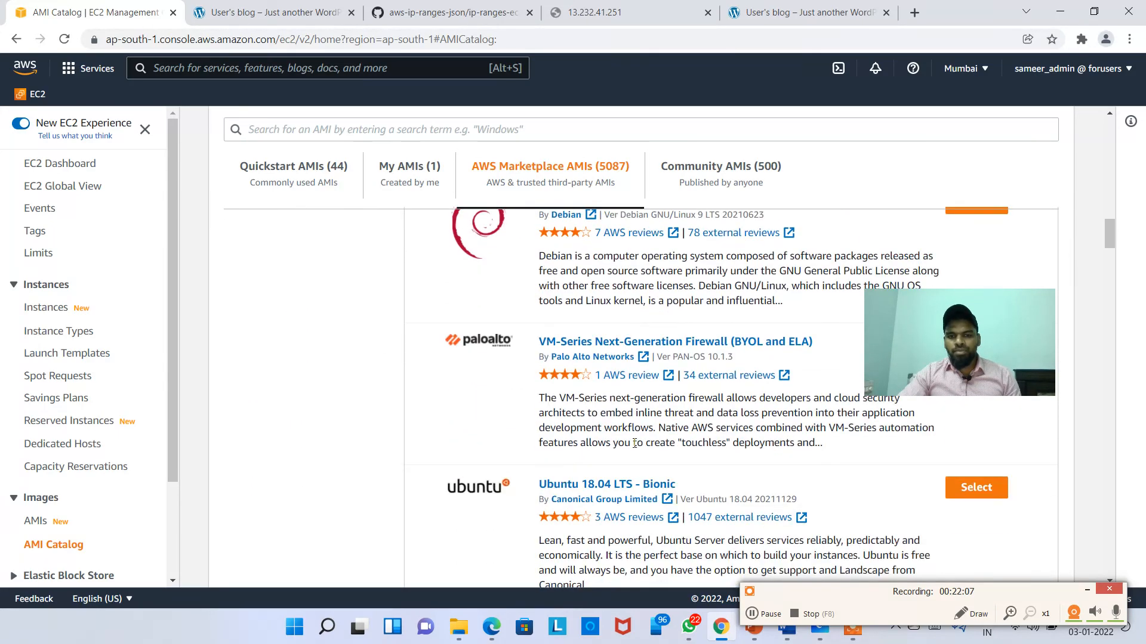
{"action": "scroll", "coordinate": [669, 445], "scroll_direction": "down", "scroll_amount": 4}
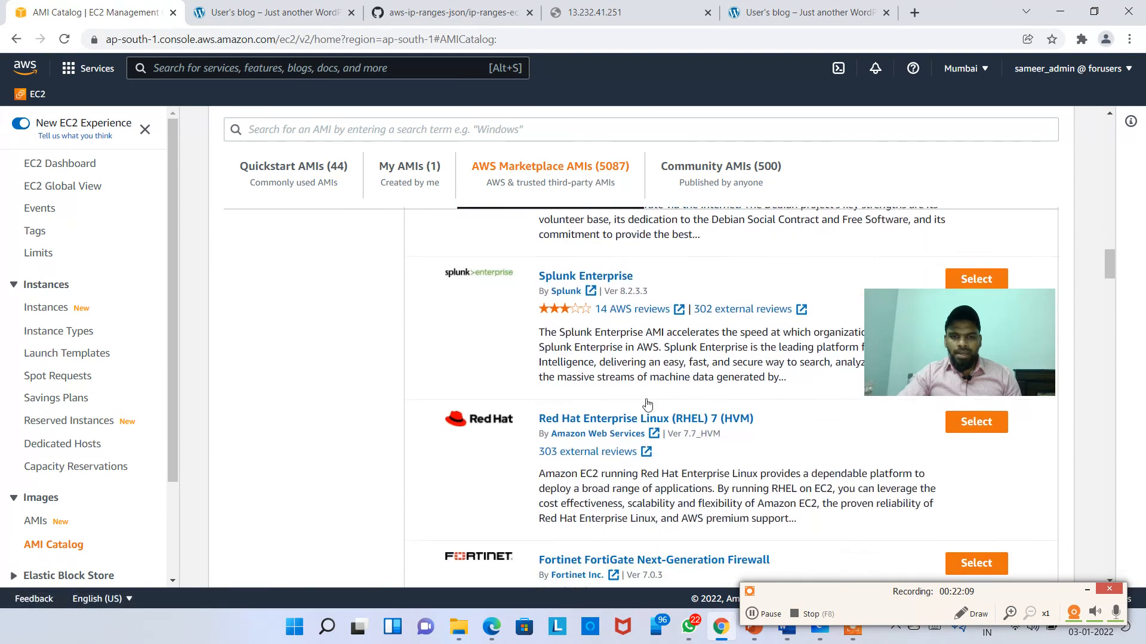
{"action": "scroll", "coordinate": [513, 334], "scroll_direction": "up", "scroll_amount": 1}
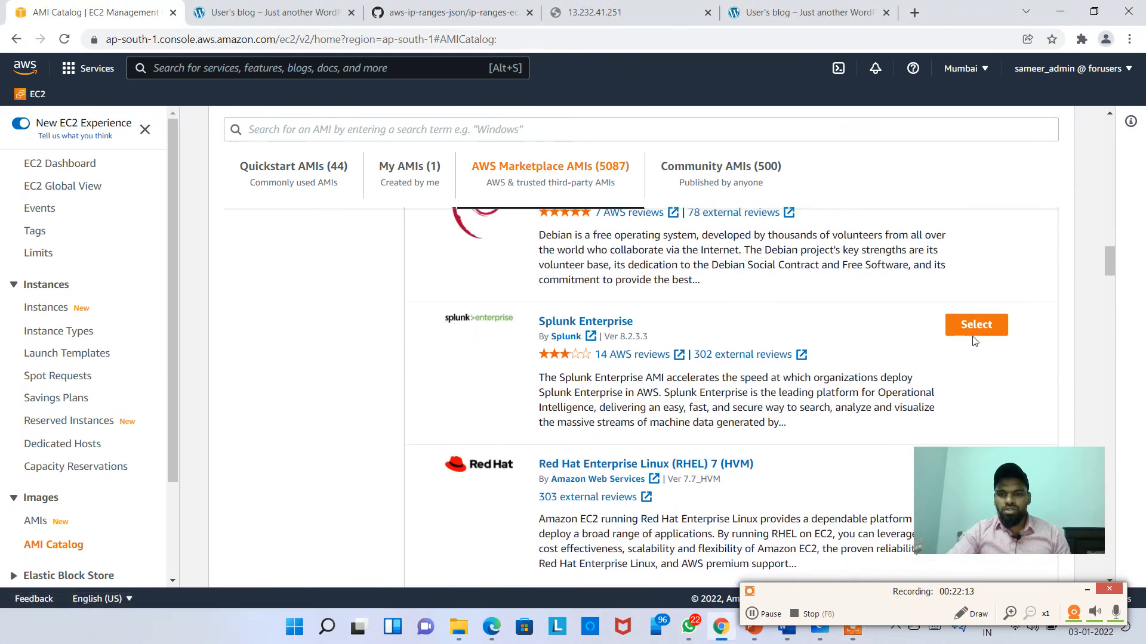
Step: Open the Splunk Enterprise AMI's details, viewing Product details and then Pricing
{"action": "left_click", "coordinate": [992, 325]}
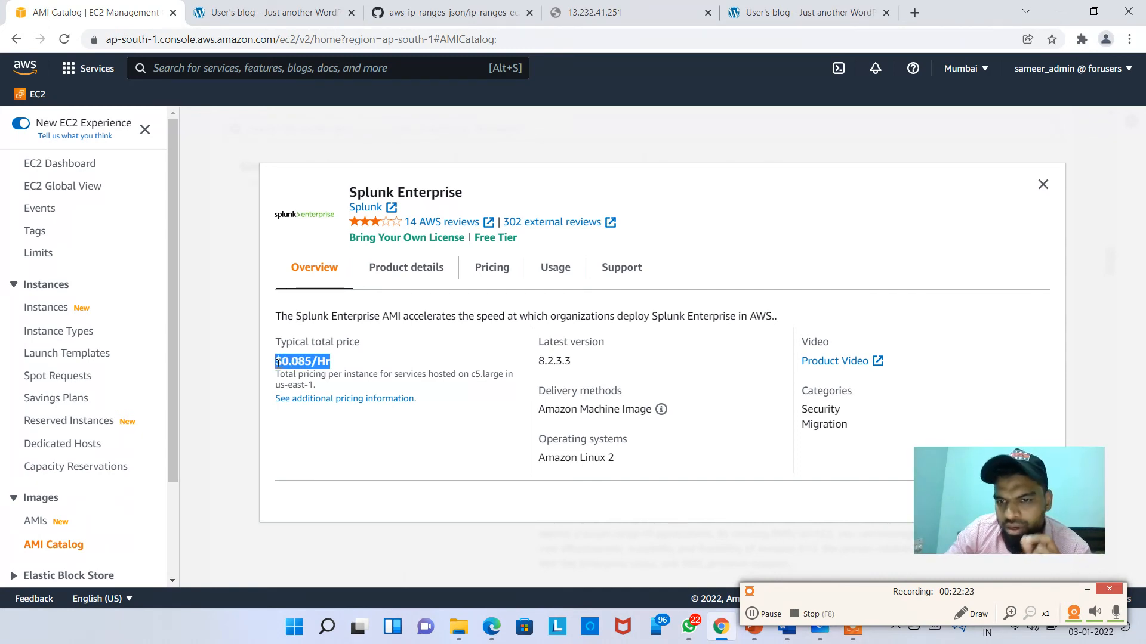
{"action": "left_click", "coordinate": [408, 271]}
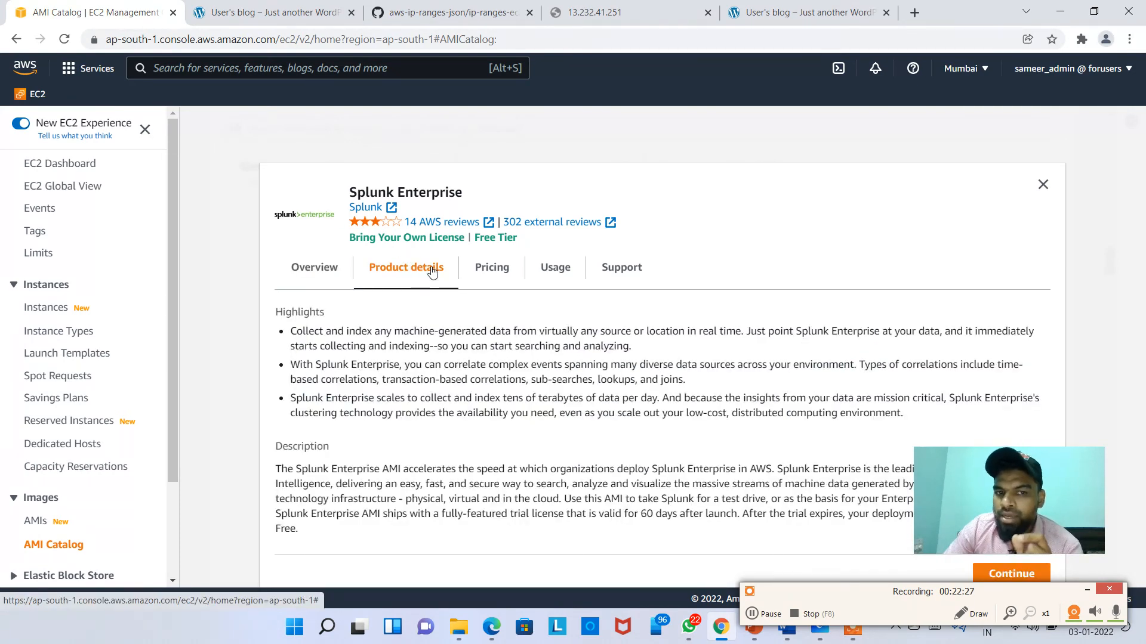
{"action": "left_click", "coordinate": [500, 272]}
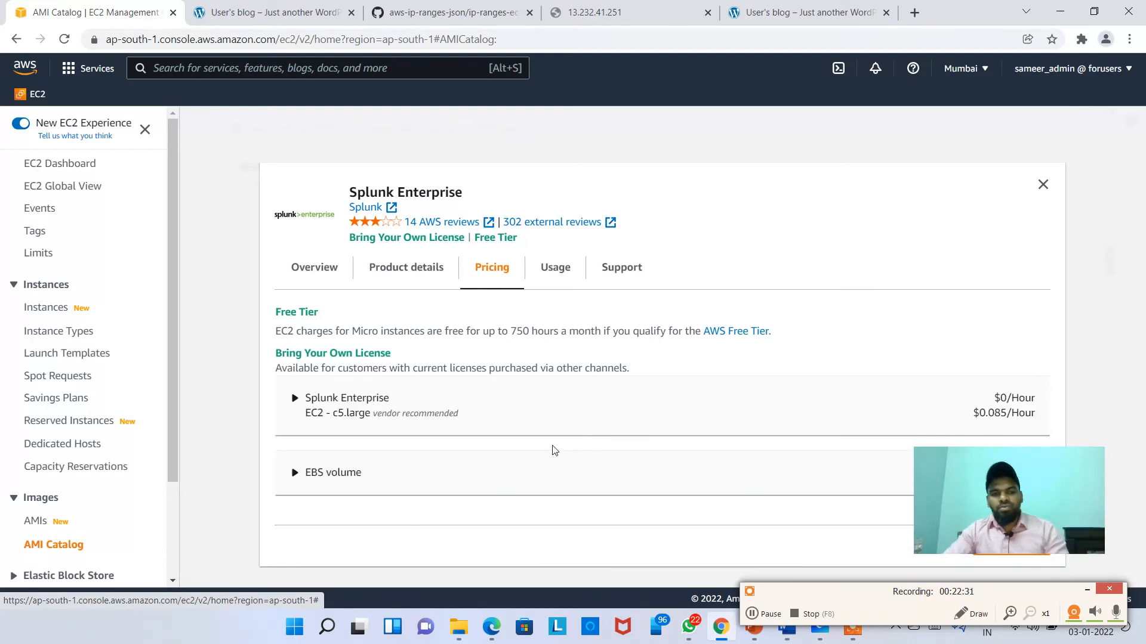
Step: Inspect the pricing breakdown: $0/Hour software, c5.large at $0.085/Hour, then collapse it
{"action": "left_click_drag", "start_coordinate": [977, 481], "coordinate": [909, 102]}
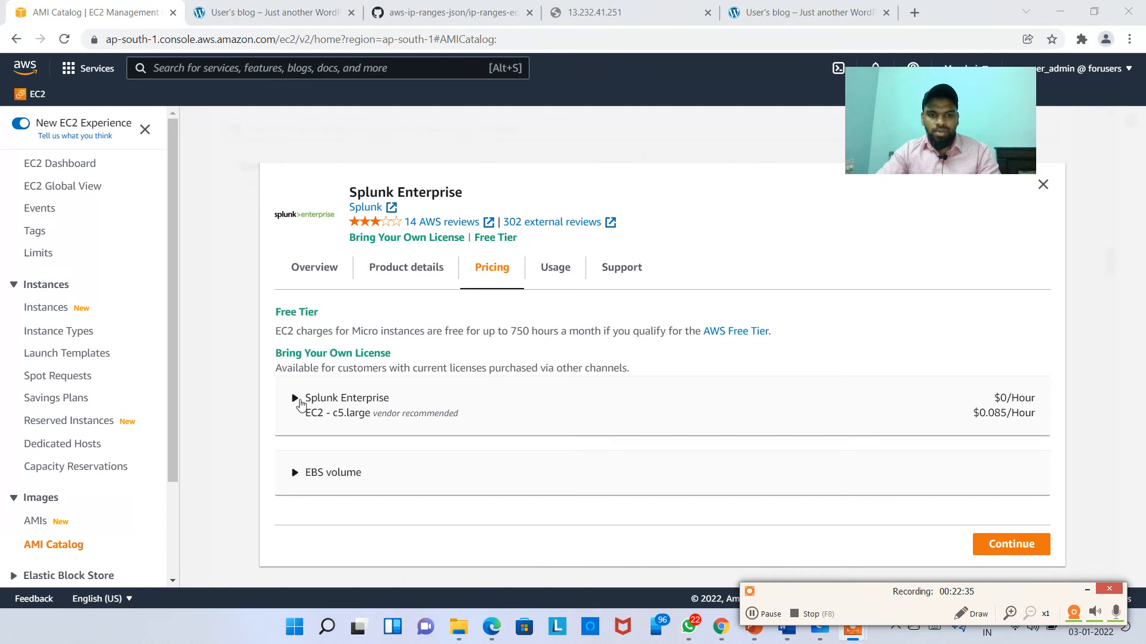
{"action": "double_click", "coordinate": [334, 413]}
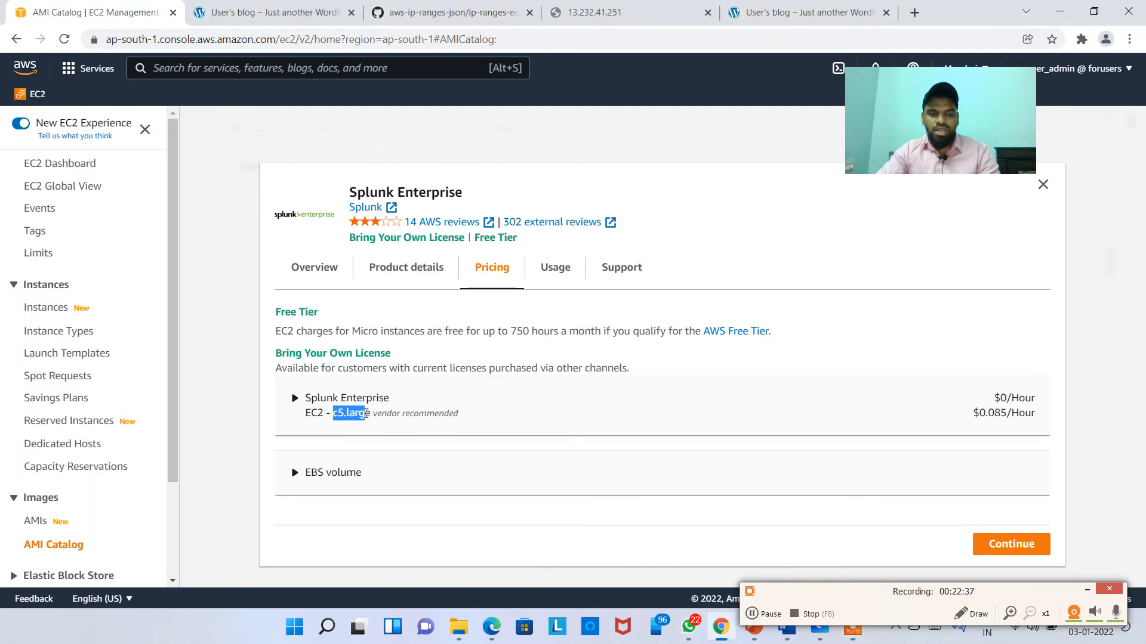
{"action": "left_click_drag", "start_coordinate": [366, 413], "coordinate": [391, 417]}
{"action": "scroll", "coordinate": [406, 425], "scroll_direction": "down", "scroll_amount": 1}
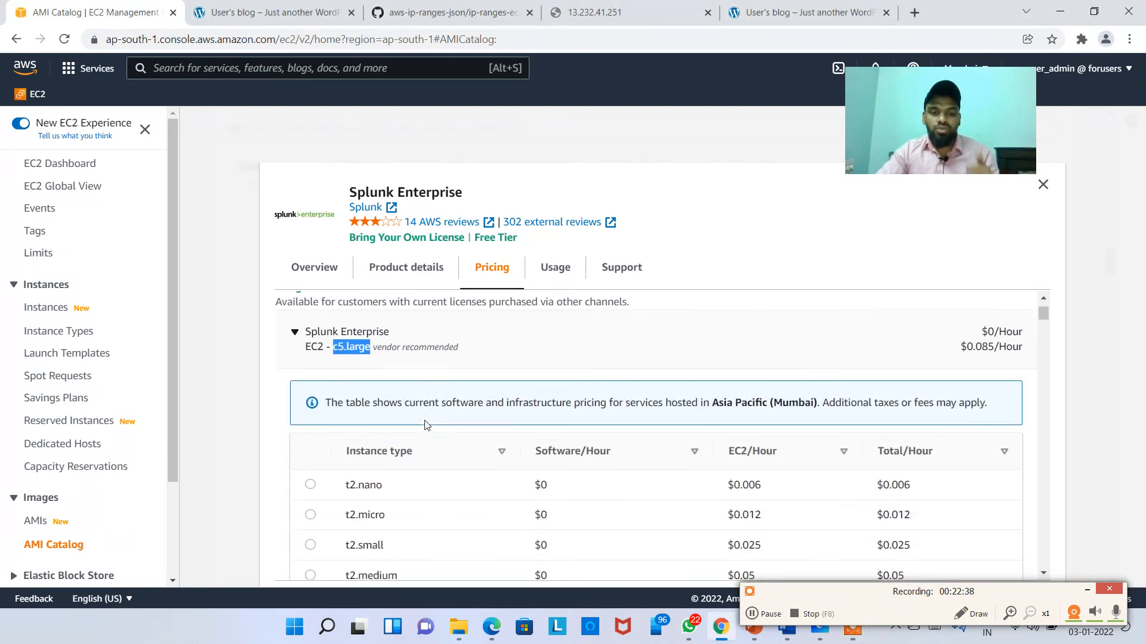
{"action": "scroll", "coordinate": [454, 412], "scroll_direction": "down", "scroll_amount": 1}
{"action": "scroll", "coordinate": [505, 394], "scroll_direction": "up", "scroll_amount": 2}
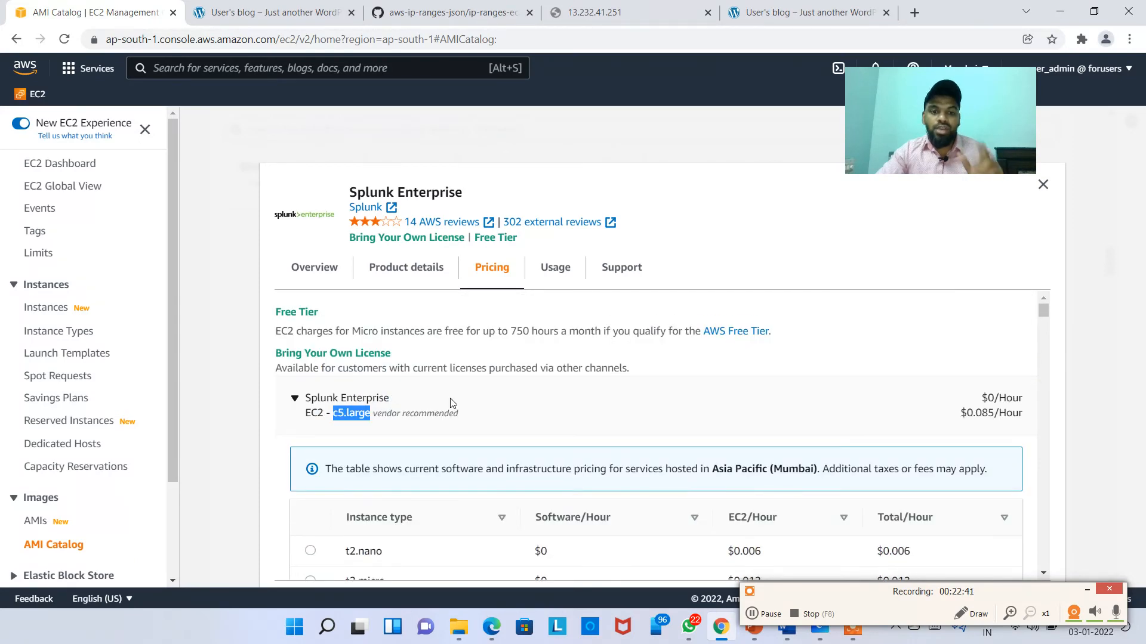
{"action": "scroll", "coordinate": [502, 389], "scroll_direction": "down", "scroll_amount": 1}
{"action": "scroll", "coordinate": [503, 389], "scroll_direction": "down", "scroll_amount": 1}
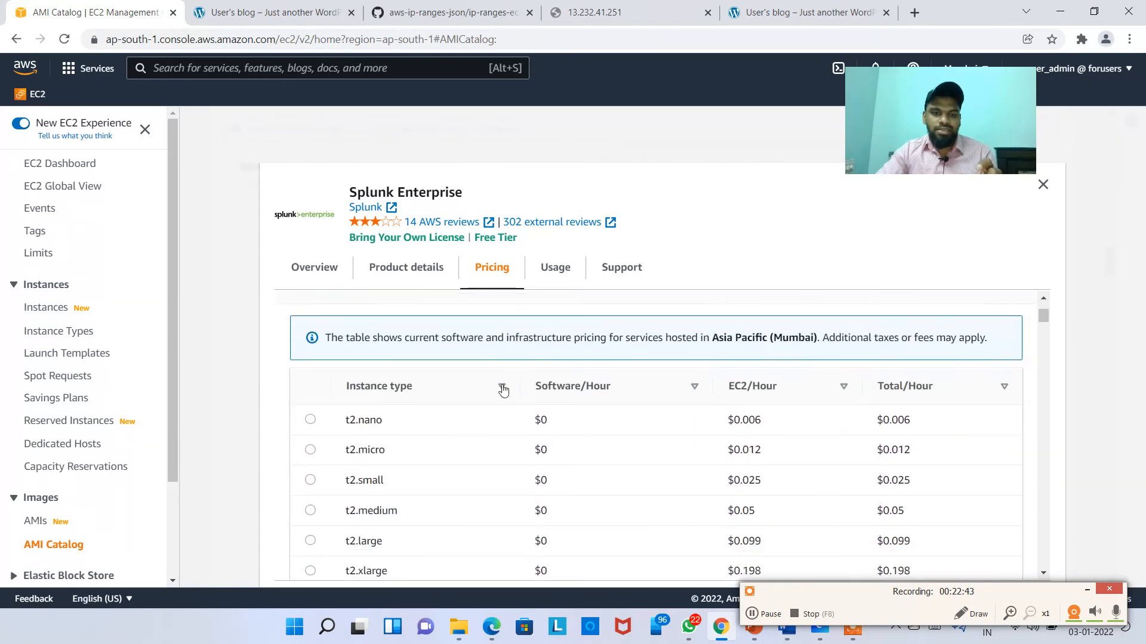
{"action": "scroll", "coordinate": [428, 389], "scroll_direction": "up", "scroll_amount": 2}
{"action": "left_click", "coordinate": [437, 412]}
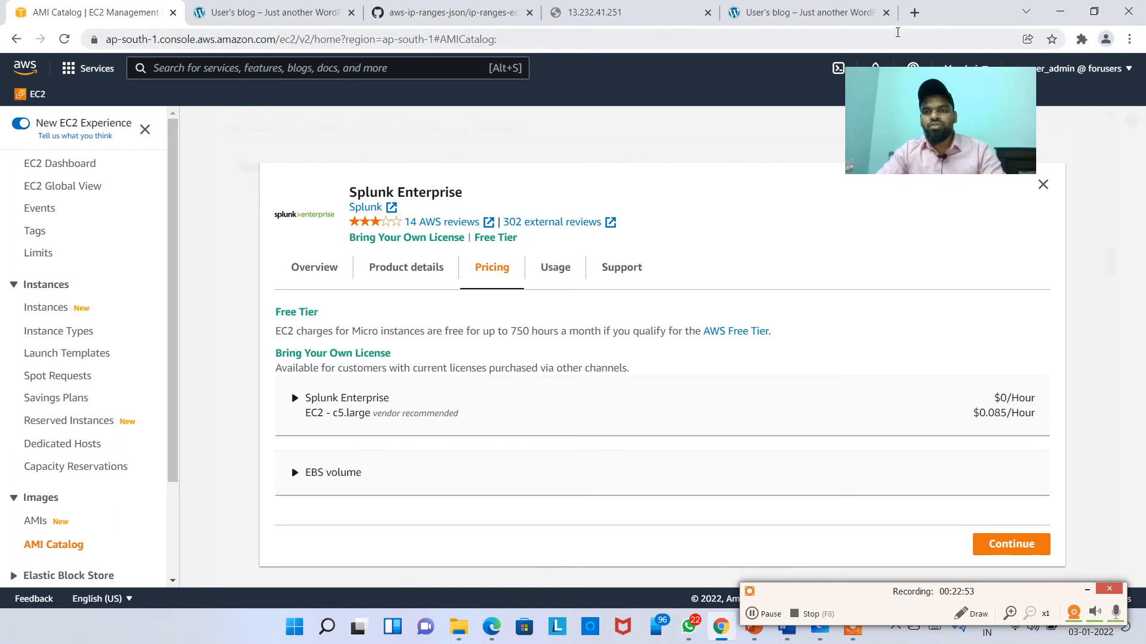
Step: Search 'ec2 instance types' and open AWS's Instance Types page at Compute Optimized
{"action": "left_click", "coordinate": [915, 15]}
{"action": "type", "text": "ec2 "}
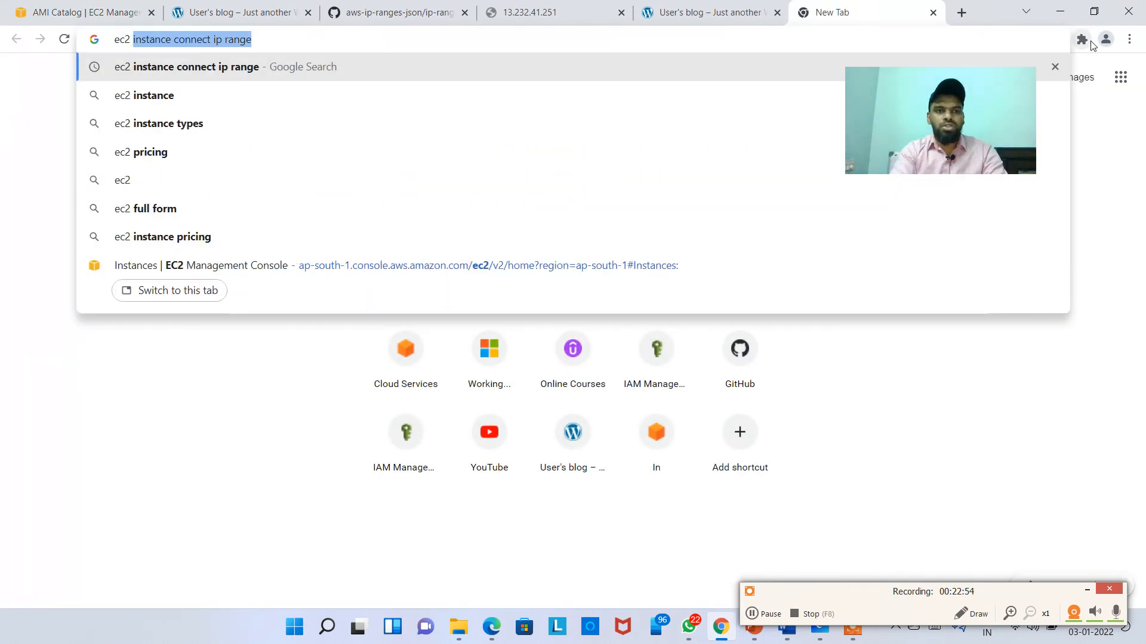
{"action": "type", "text": "instance types"}
{"action": "key", "text": "Return"}
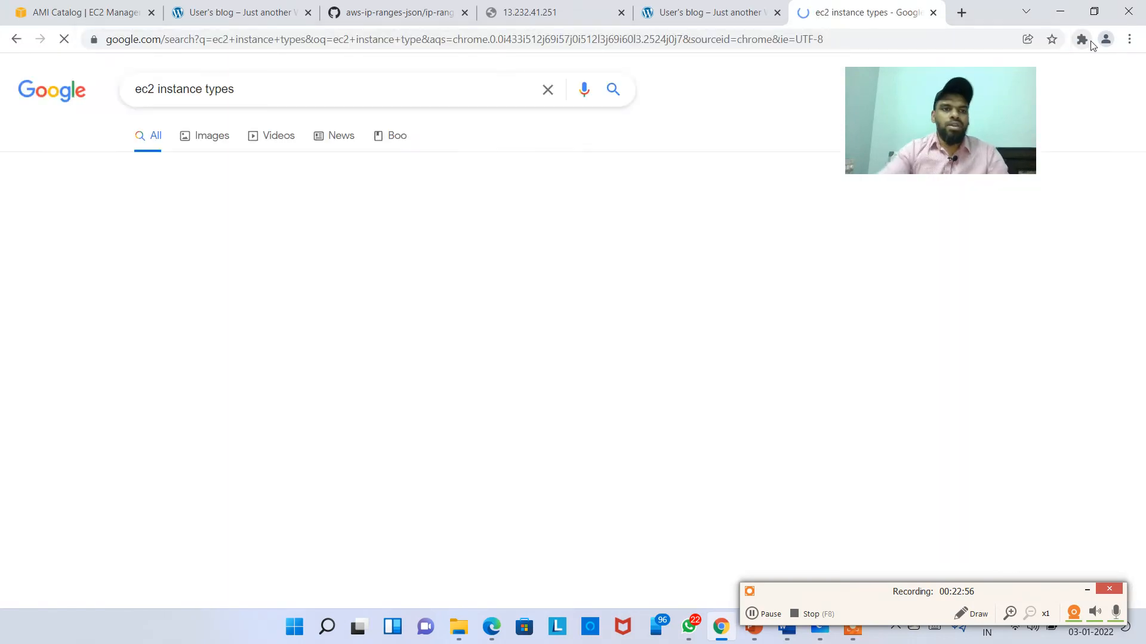
{"action": "left_click", "coordinate": [364, 386]}
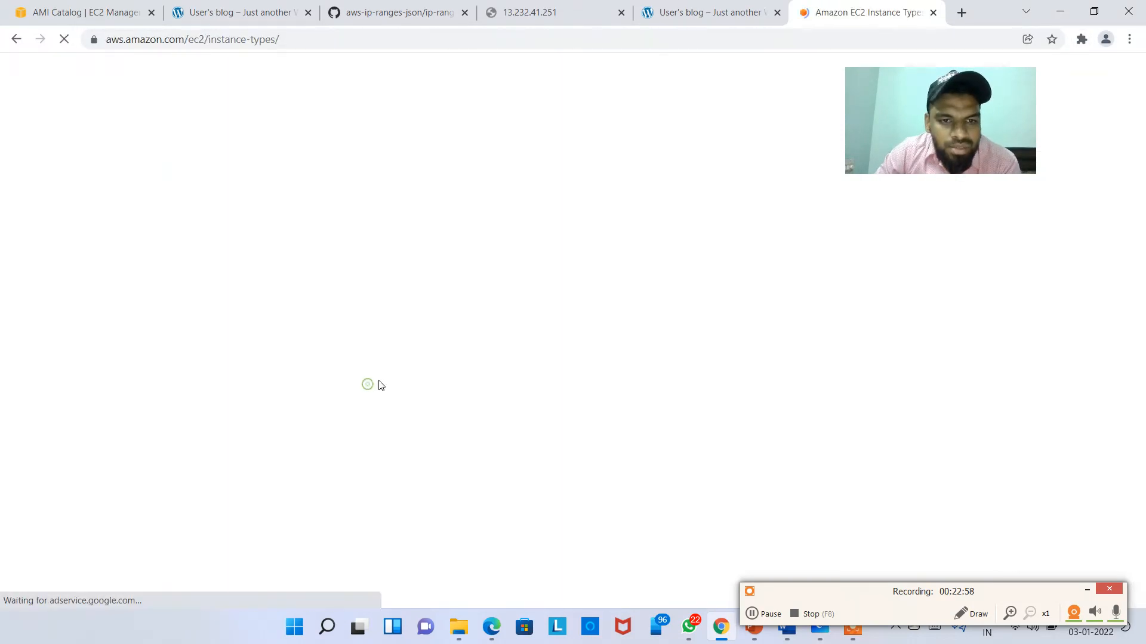
{"action": "scroll", "coordinate": [442, 282], "scroll_direction": "down", "scroll_amount": 3}
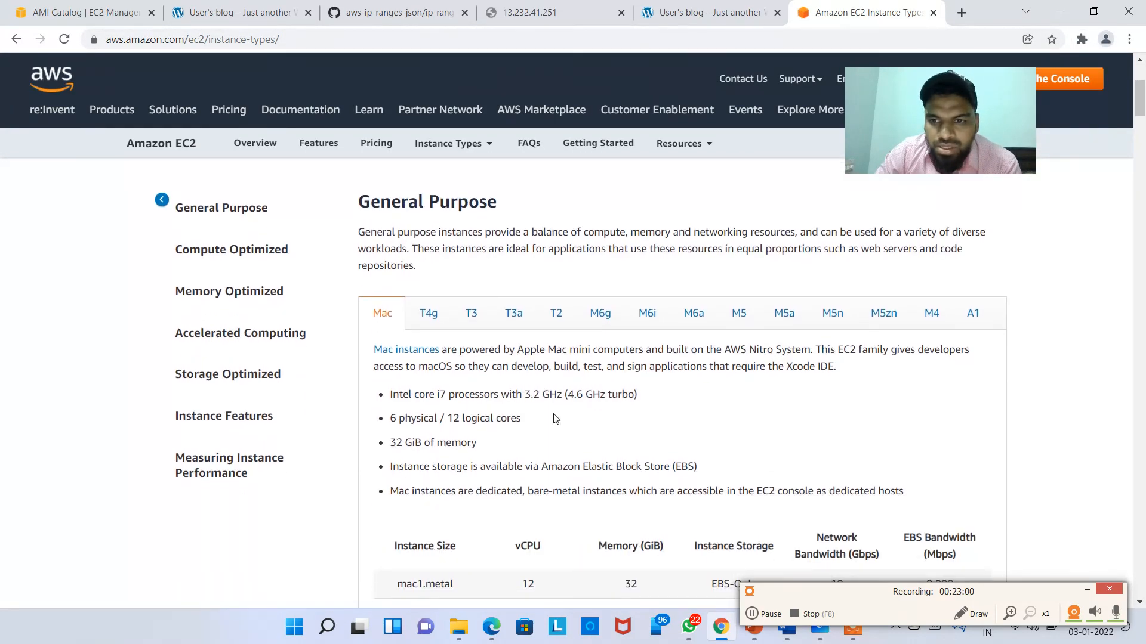
{"action": "left_click", "coordinate": [233, 250]}
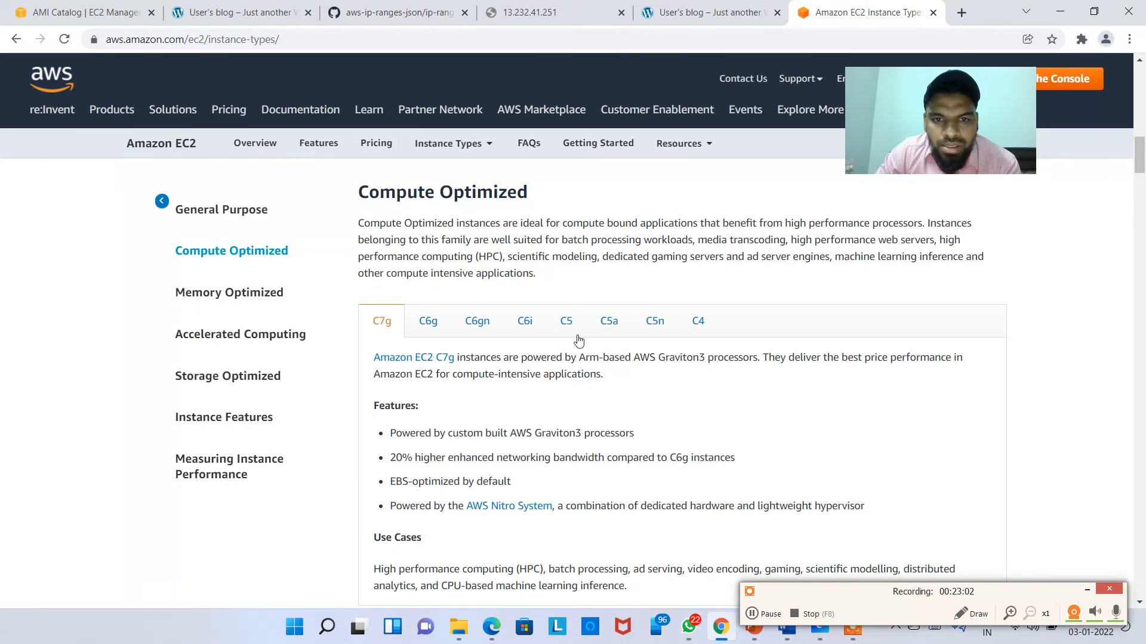
Step: Highlight the Compute Optimized description, show the C5 family details, then switch to the WordPress blog
{"action": "left_click_drag", "start_coordinate": [371, 182], "coordinate": [464, 193]}
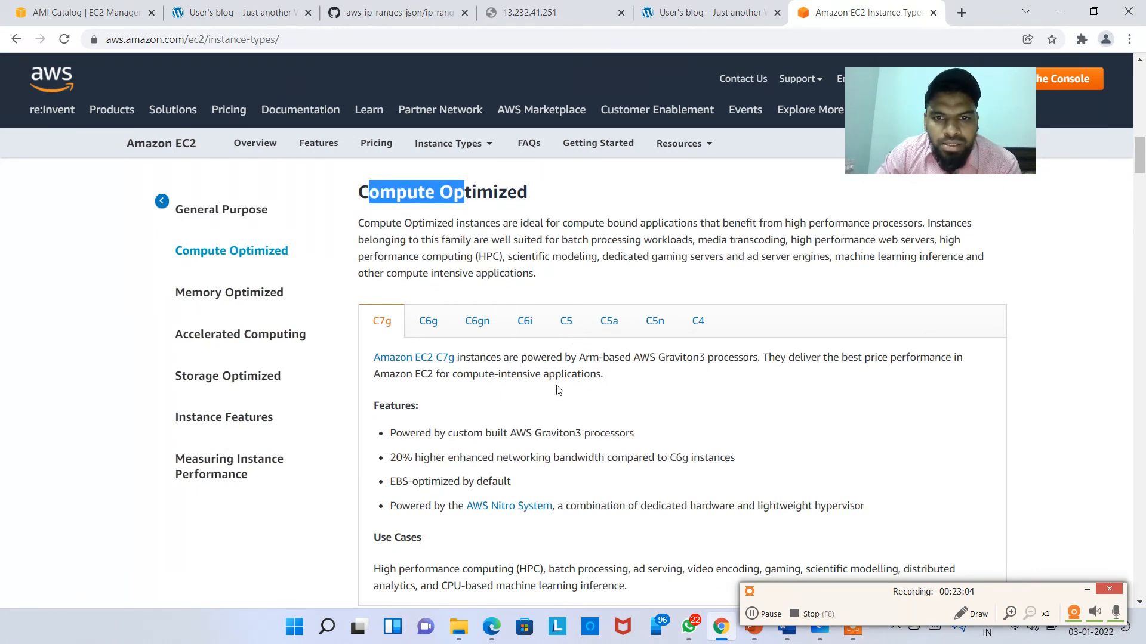
{"action": "left_click", "coordinate": [478, 224]}
{"action": "left_click_drag", "start_coordinate": [389, 226], "coordinate": [540, 226]}
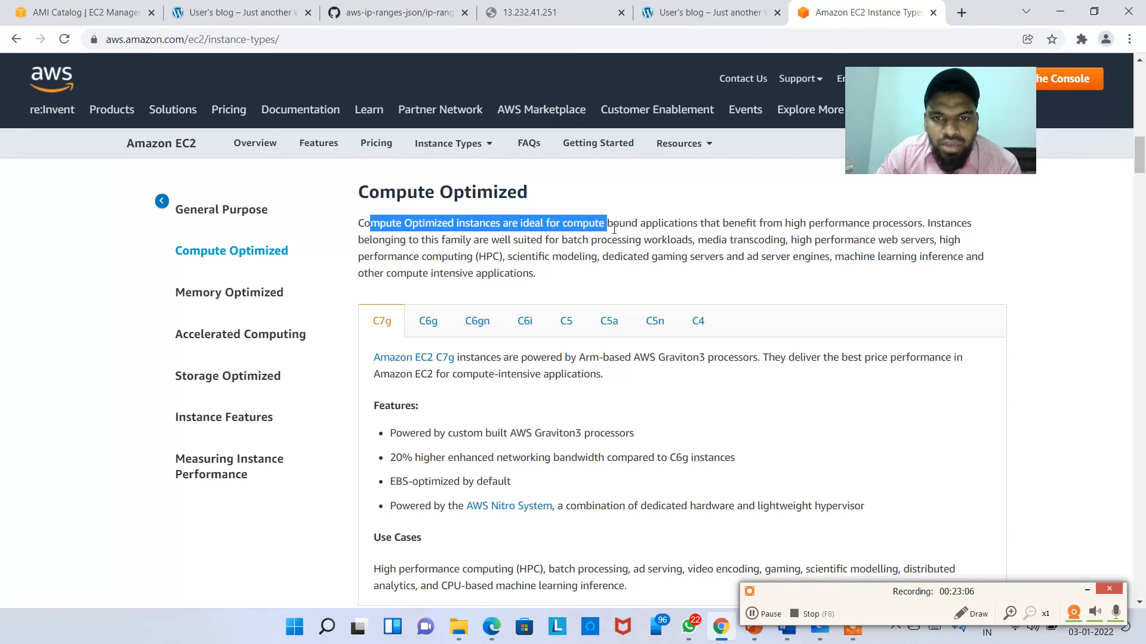
{"action": "left_click_drag", "start_coordinate": [710, 234], "coordinate": [790, 236]}
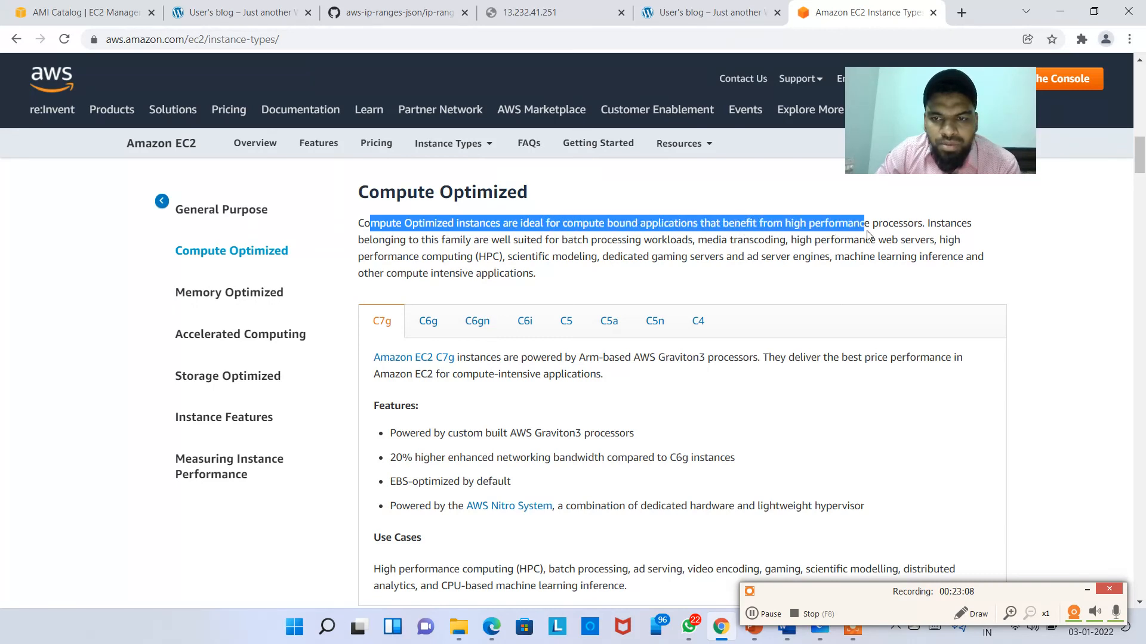
{"action": "left_click", "coordinate": [656, 272]}
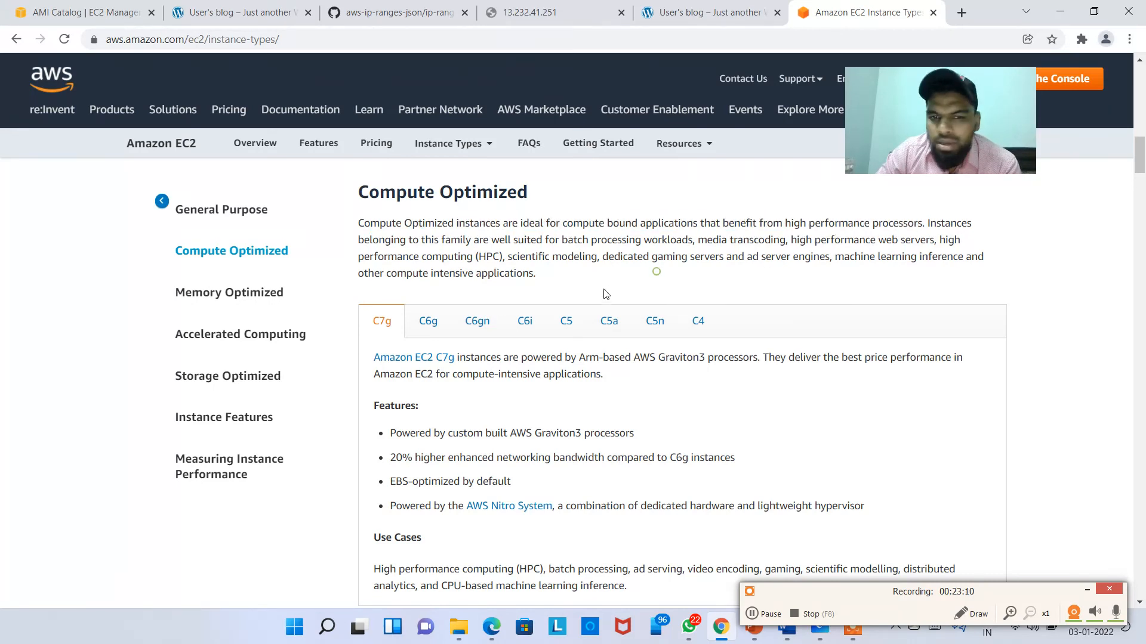
{"action": "left_click", "coordinate": [566, 323]}
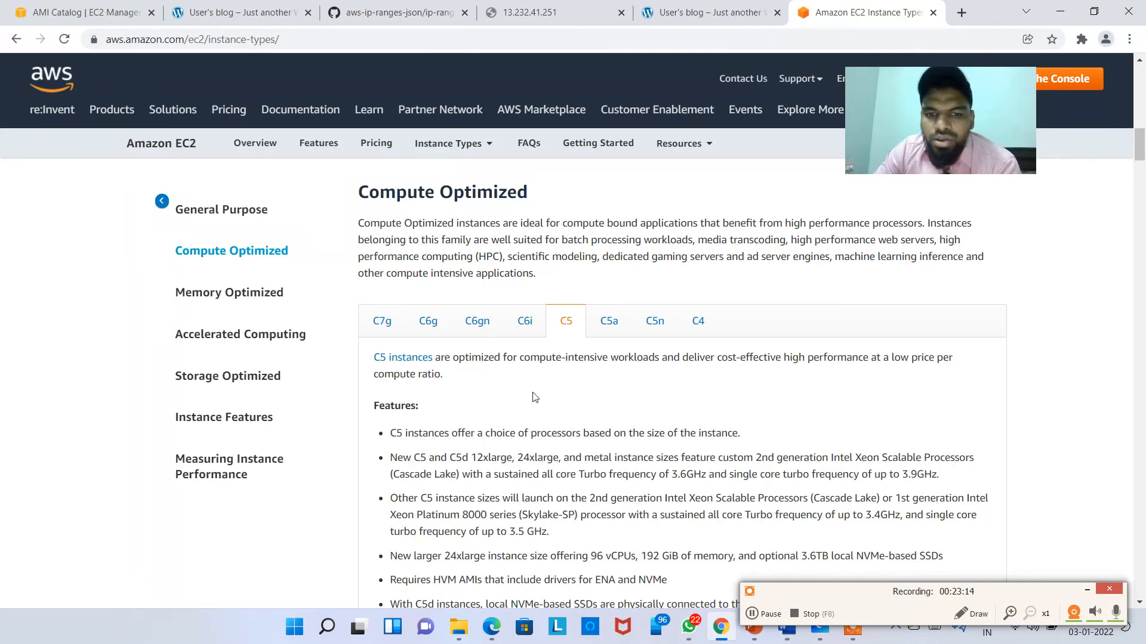
{"action": "left_click", "coordinate": [257, 12]}
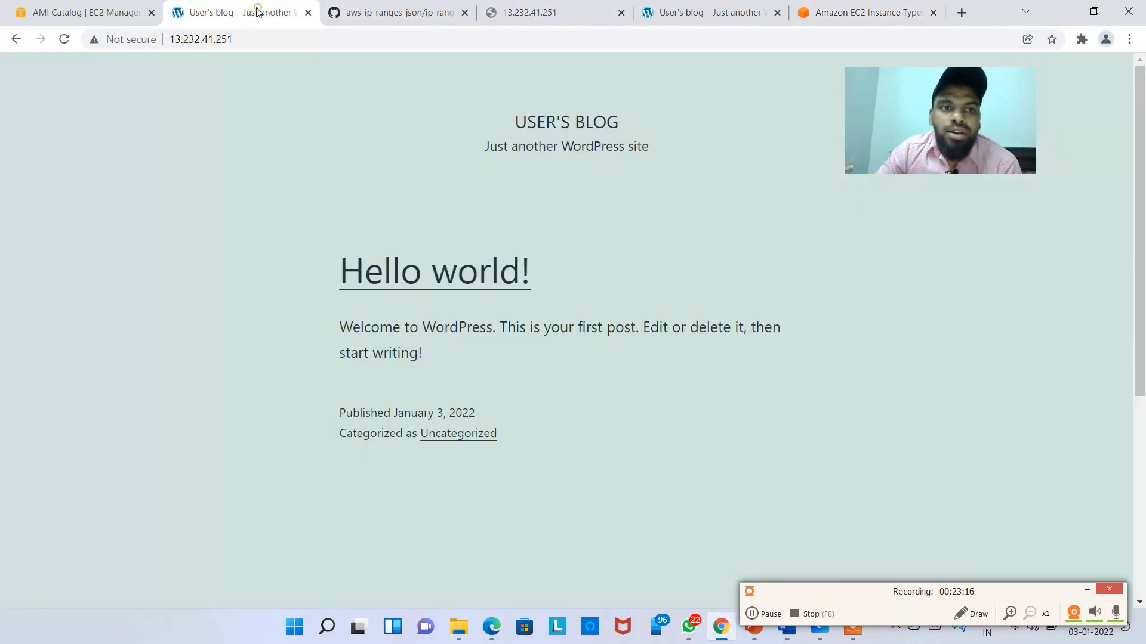
Step: Expand Splunk's EBS volume pricing, showing gp2 storage at $0.114/GB-month
{"action": "left_click", "coordinate": [410, 10]}
{"action": "left_click", "coordinate": [78, 12]}
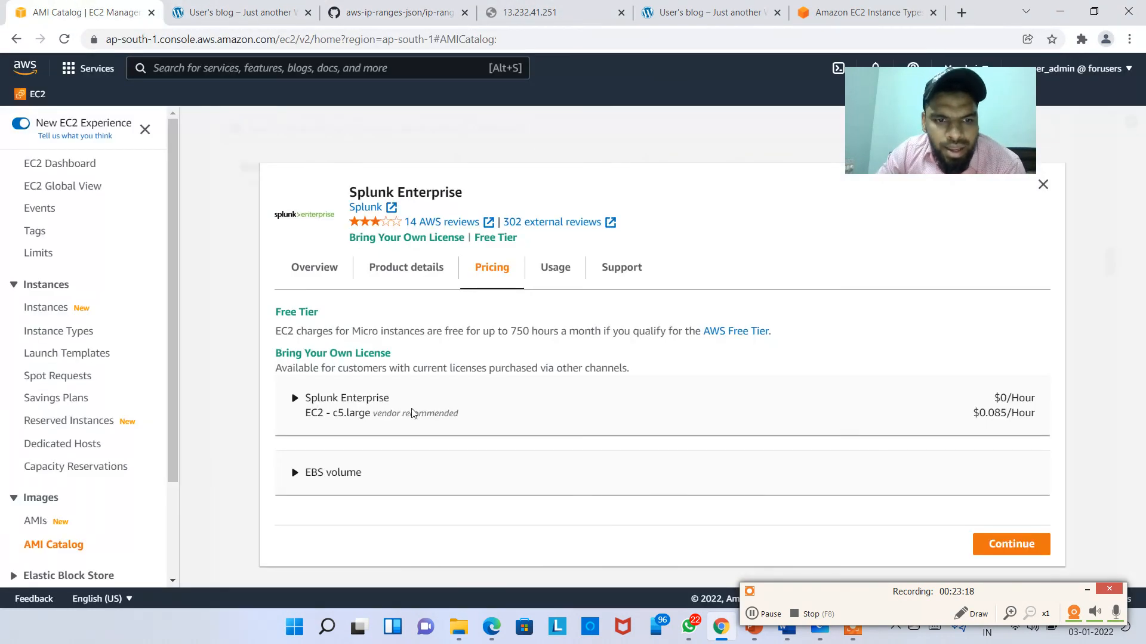
{"action": "left_click", "coordinate": [333, 472]}
{"action": "scroll", "coordinate": [422, 486], "scroll_direction": "down", "scroll_amount": 3}
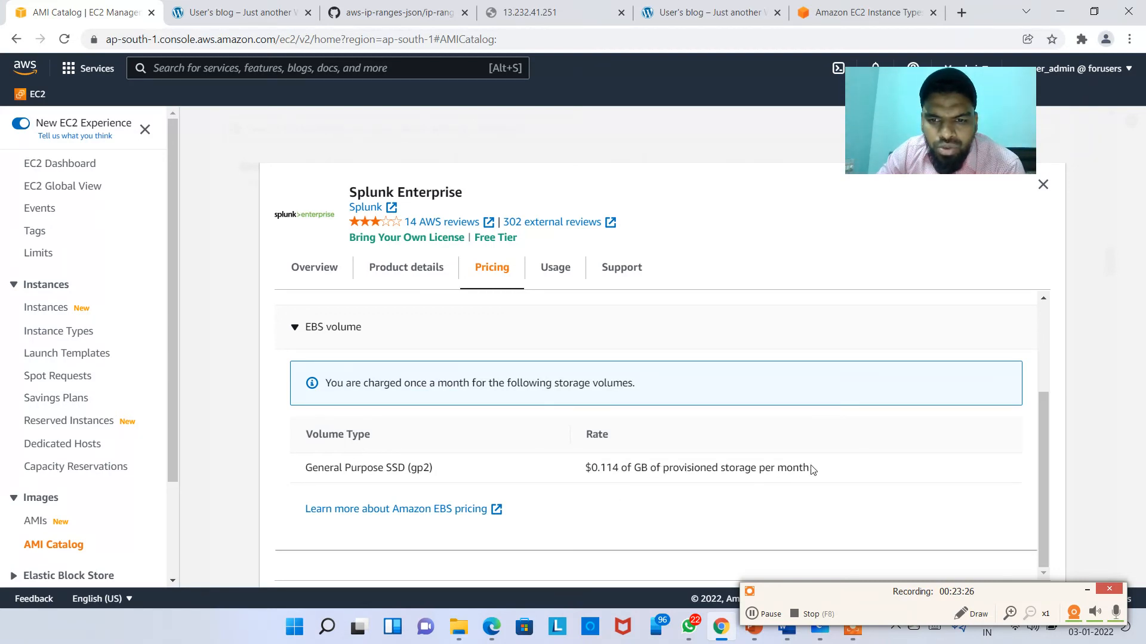
{"action": "left_click_drag", "start_coordinate": [812, 469], "coordinate": [640, 468]}
{"action": "scroll", "coordinate": [473, 373], "scroll_direction": "up", "scroll_amount": 5}
Step: View Splunk's Product details and Overview, then close the details dialog
{"action": "left_click", "coordinate": [400, 267]}
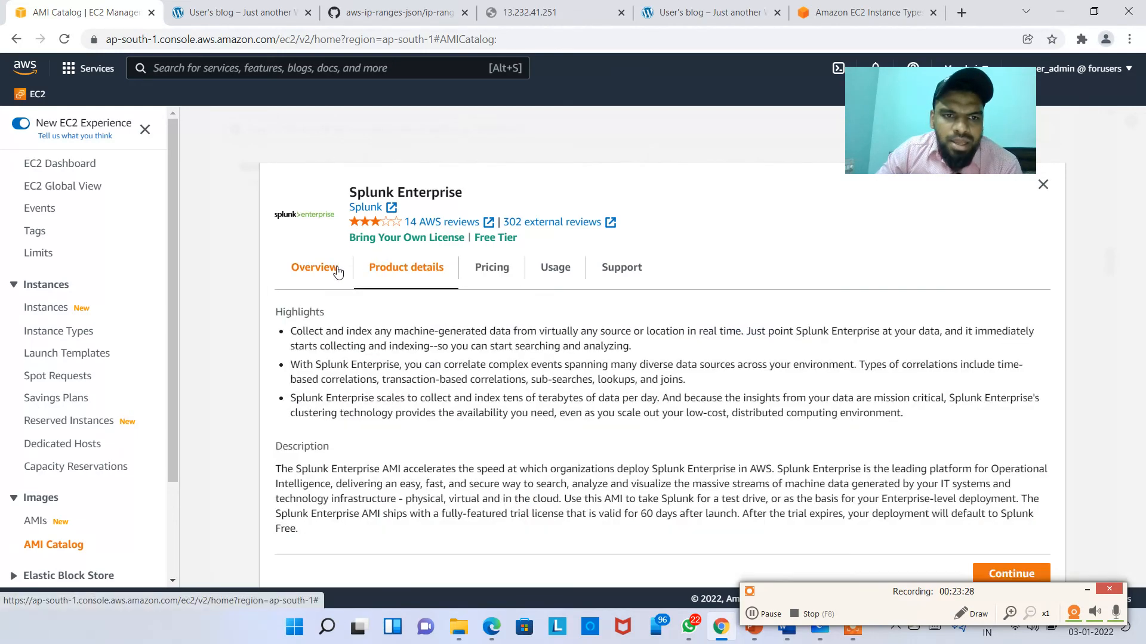
{"action": "left_click", "coordinate": [336, 268]}
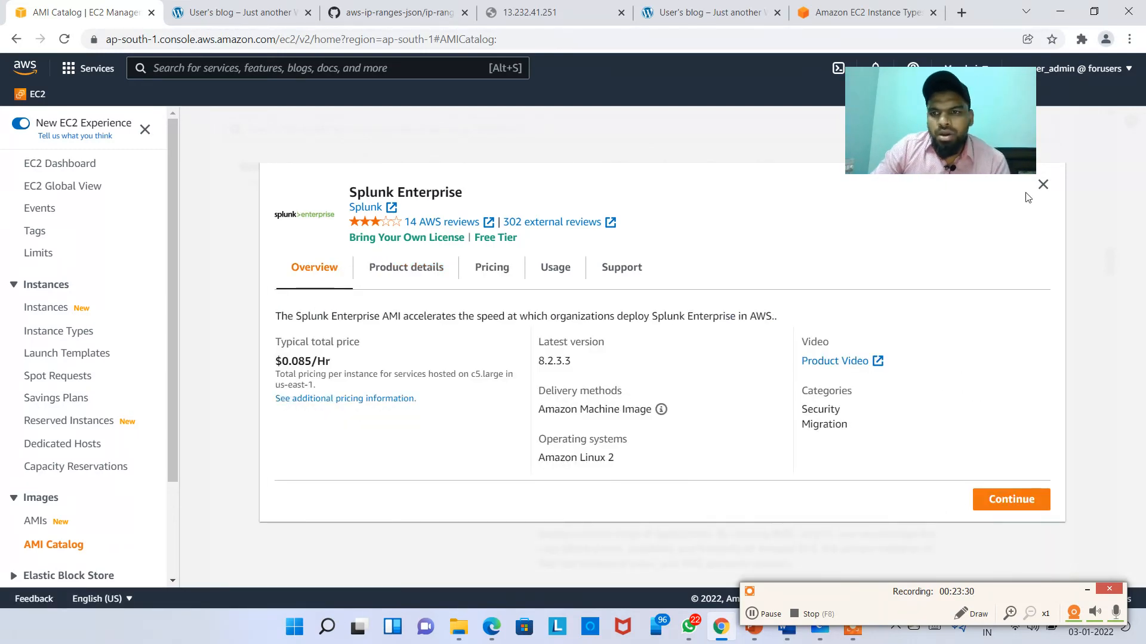
{"action": "left_click", "coordinate": [1043, 185]}
{"action": "scroll", "coordinate": [657, 358], "scroll_direction": "up", "scroll_amount": 5}
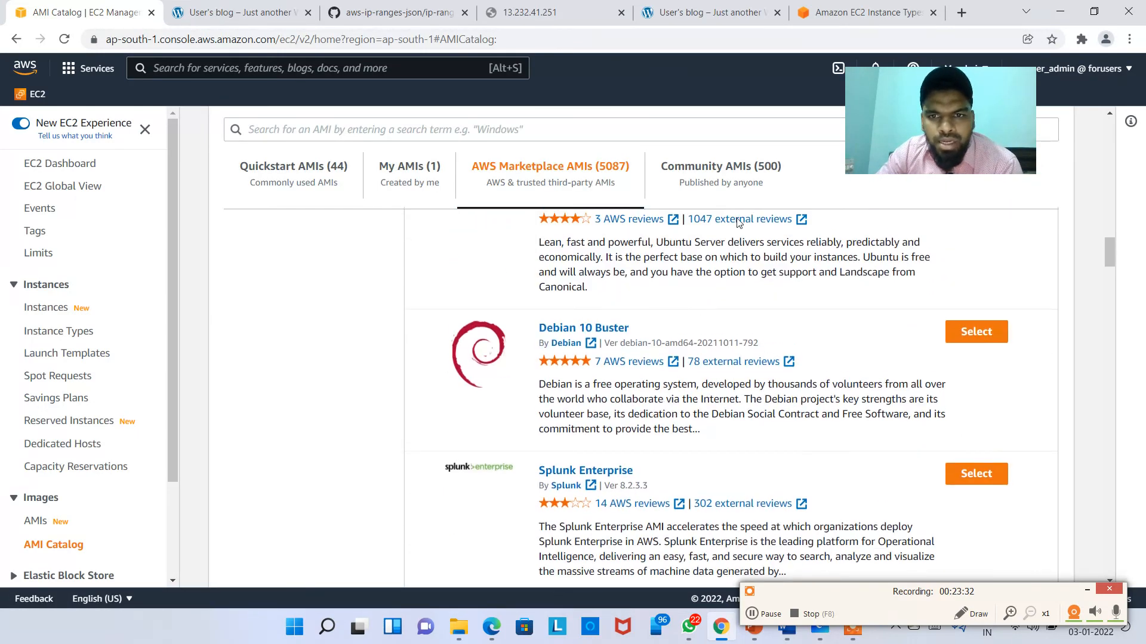
Step: Pick the SUSE Linux Enterprise Server 15 SP3 community AMI, begin a launch, then cancel it
{"action": "left_click", "coordinate": [677, 218]}
{"action": "scroll", "coordinate": [695, 381], "scroll_direction": "down", "scroll_amount": 2}
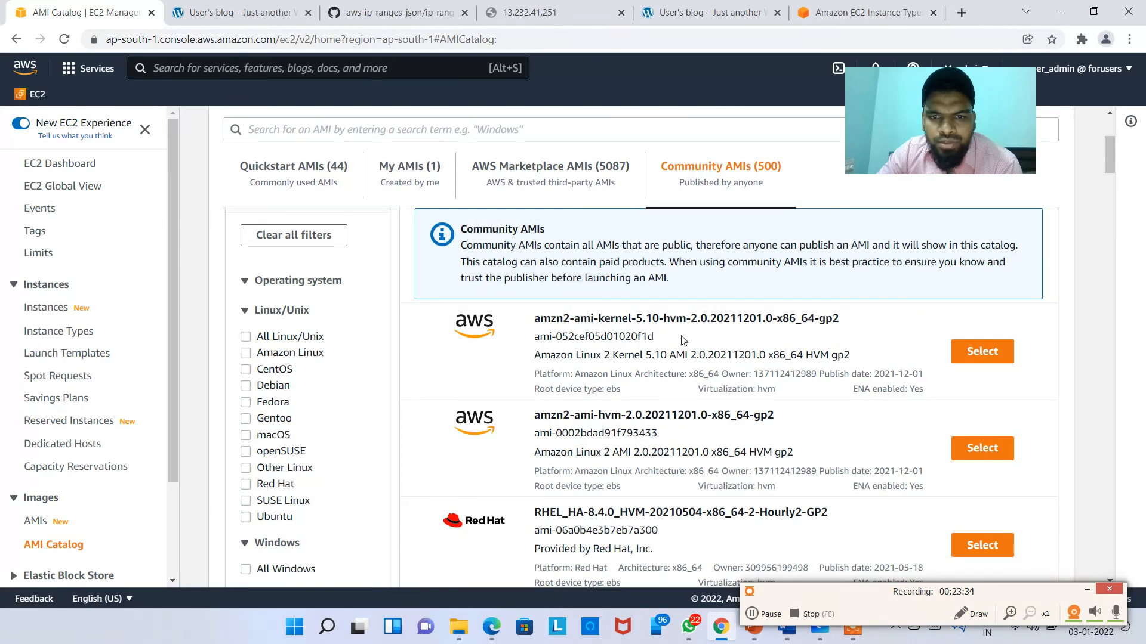
{"action": "scroll", "coordinate": [695, 381], "scroll_direction": "down", "scroll_amount": 3}
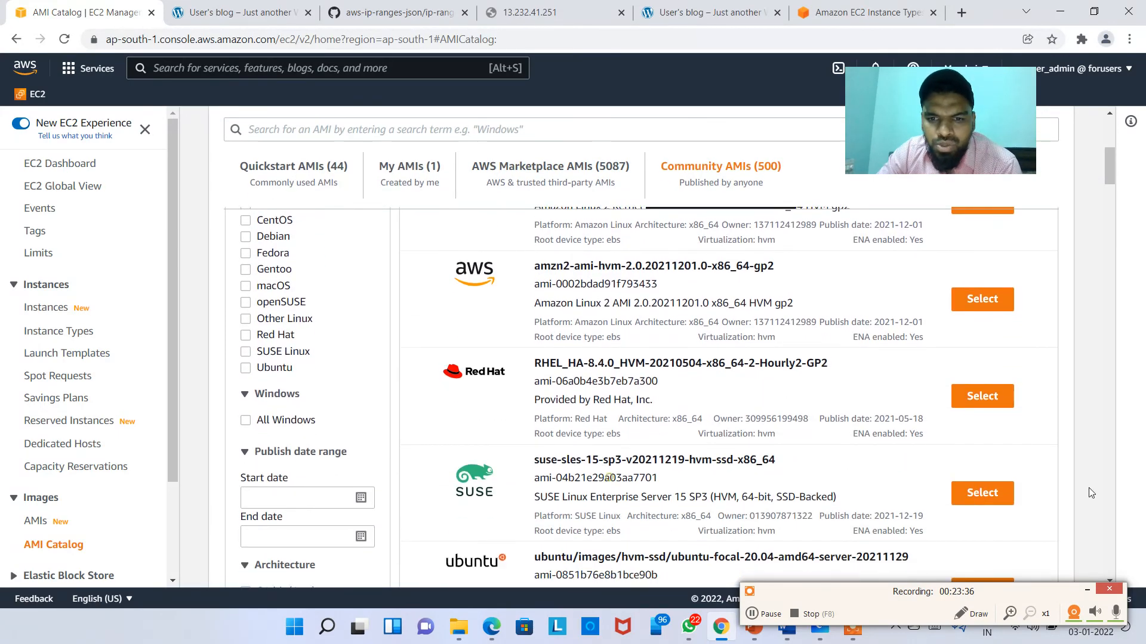
{"action": "left_click", "coordinate": [993, 493]}
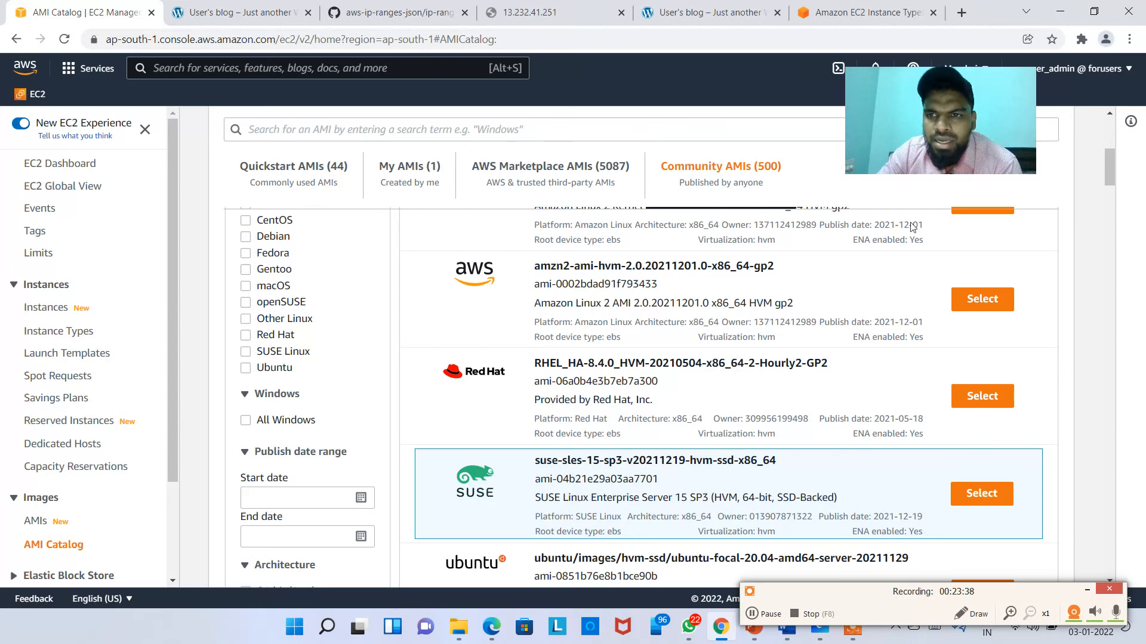
{"action": "scroll", "coordinate": [1069, 201], "scroll_direction": "up", "scroll_amount": 3}
{"action": "scroll", "coordinate": [1068, 201], "scroll_direction": "up", "scroll_amount": 3}
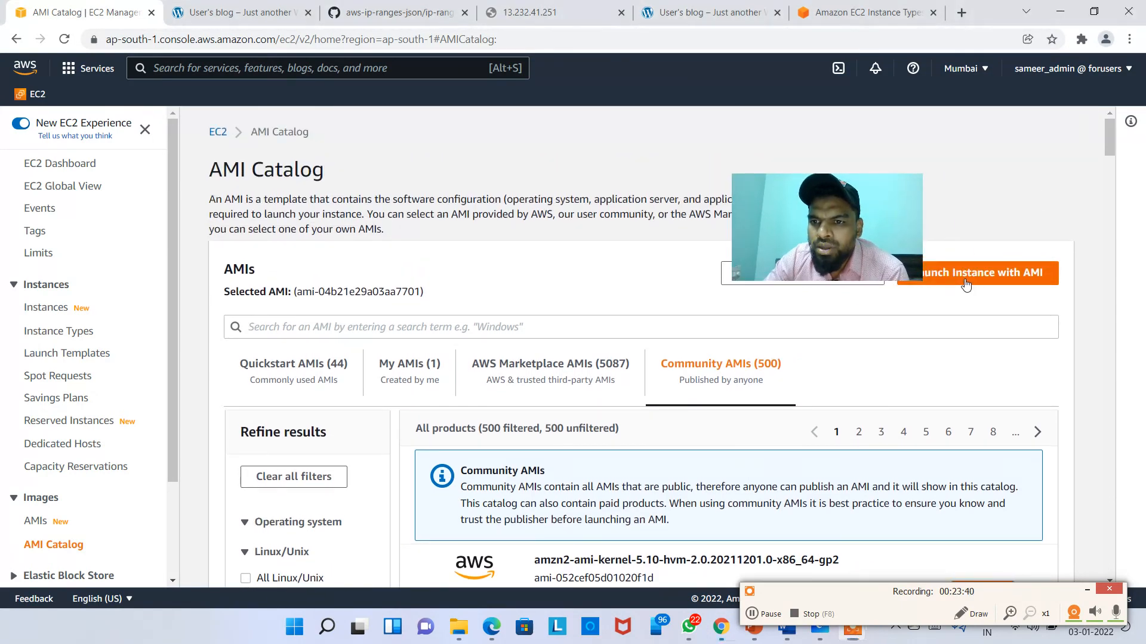
{"action": "left_click", "coordinate": [964, 272]}
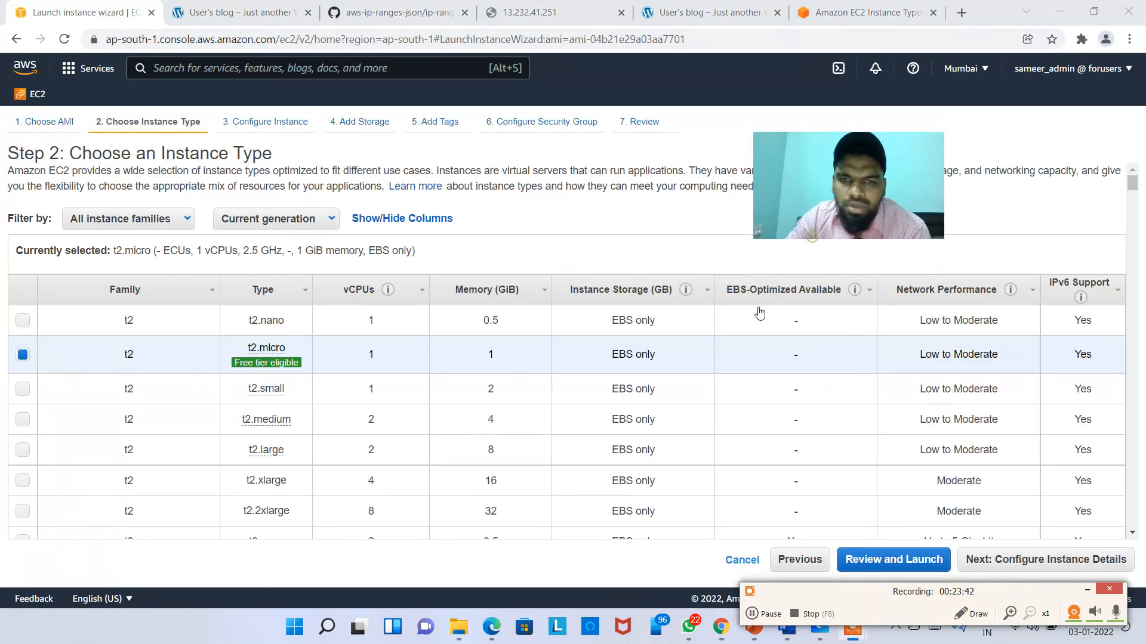
{"action": "left_click", "coordinate": [741, 559]}
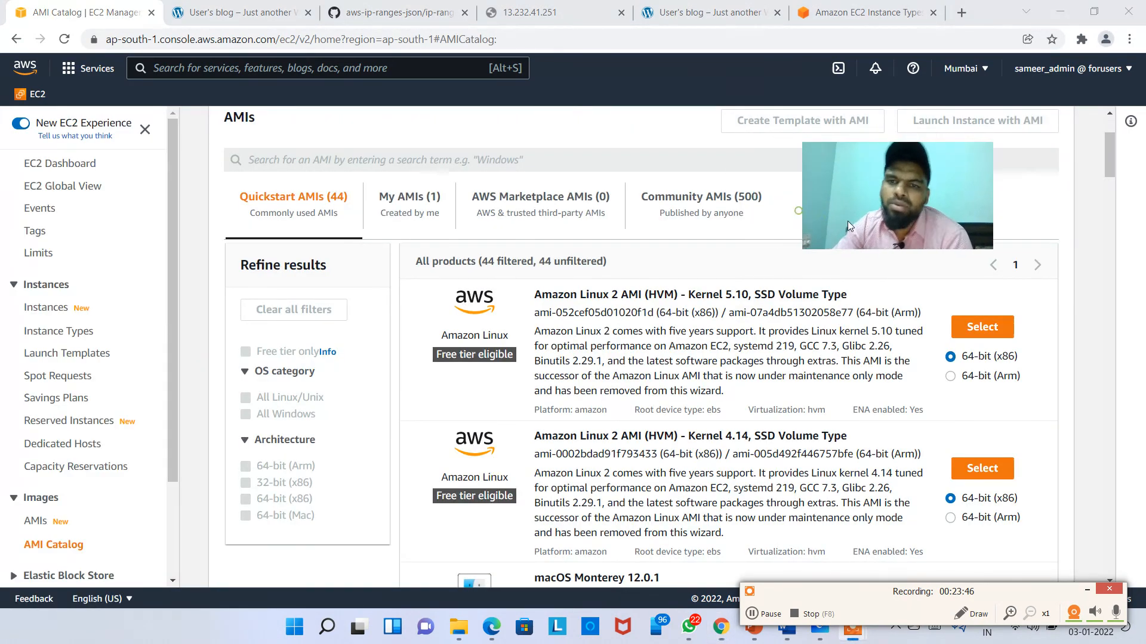
{"action": "left_click_drag", "start_coordinate": [882, 249], "coordinate": [938, 331]}
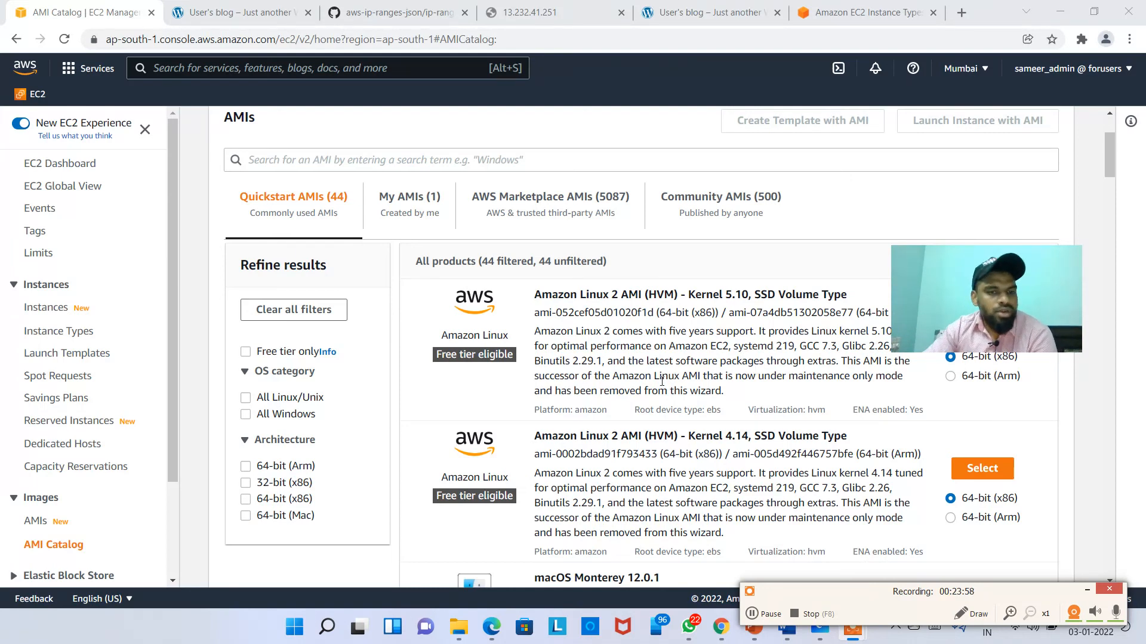
{"action": "scroll", "coordinate": [325, 450], "scroll_direction": "up", "scroll_amount": 3}
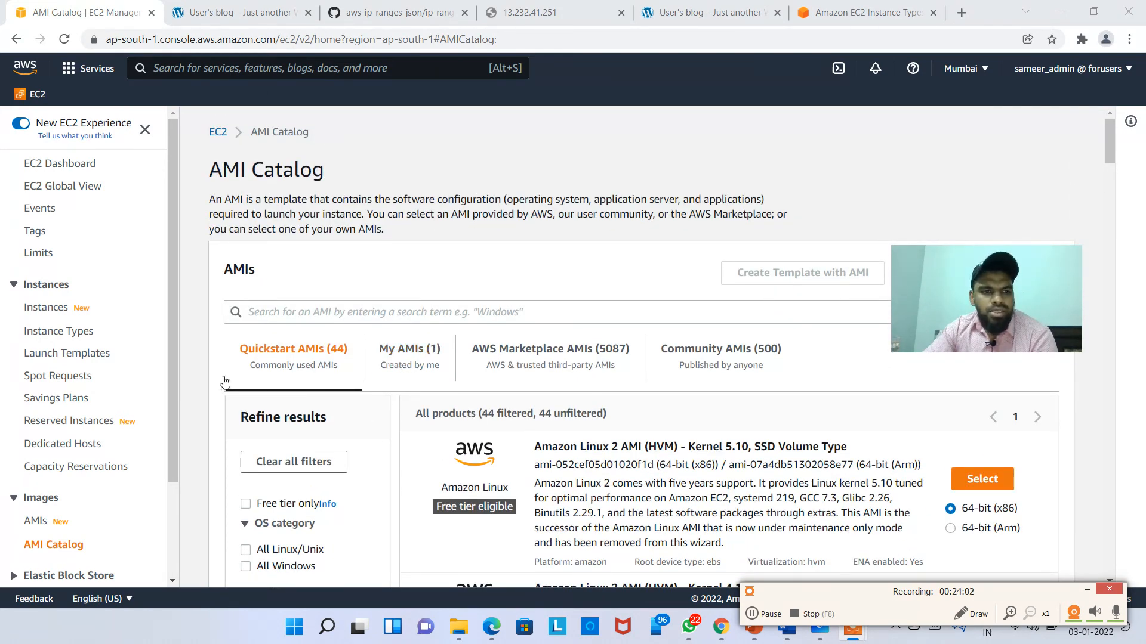
Step: Select WordPress and try EC2 Instance Connect as admin, closing the failed tab
{"action": "left_click", "coordinate": [53, 311]}
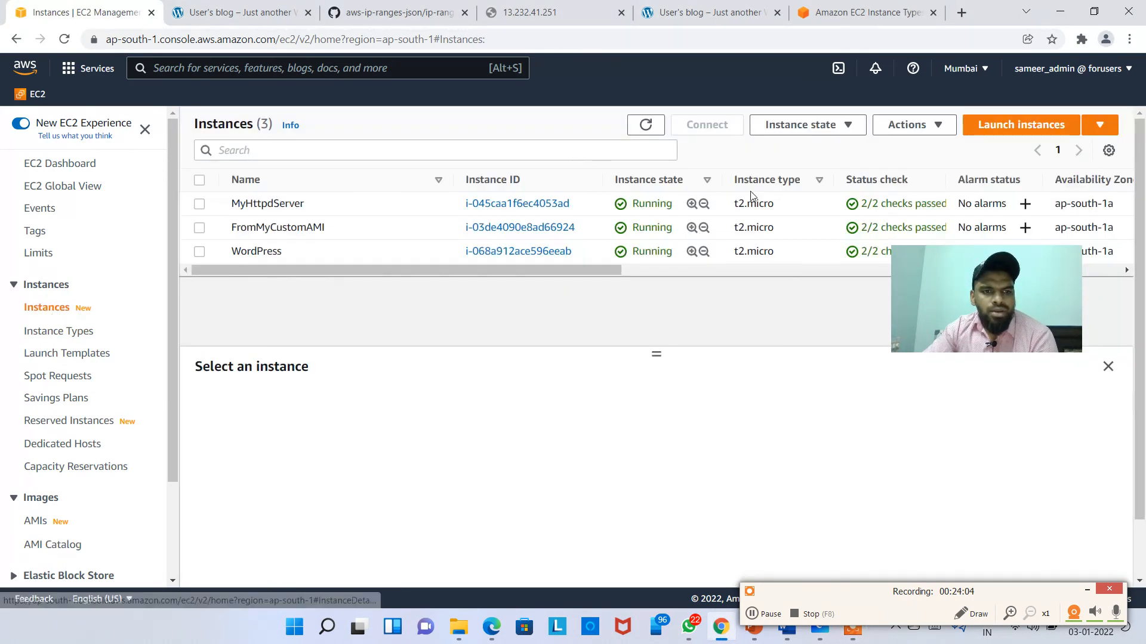
{"action": "left_click", "coordinate": [423, 254]}
{"action": "left_click", "coordinate": [731, 122]}
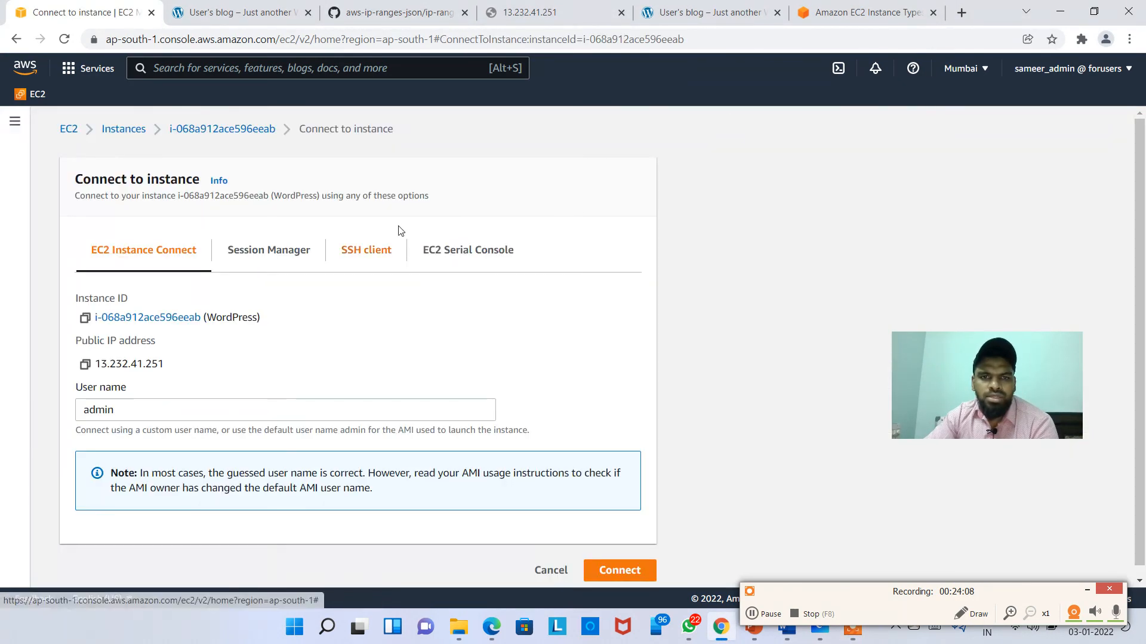
{"action": "left_click", "coordinate": [609, 571]}
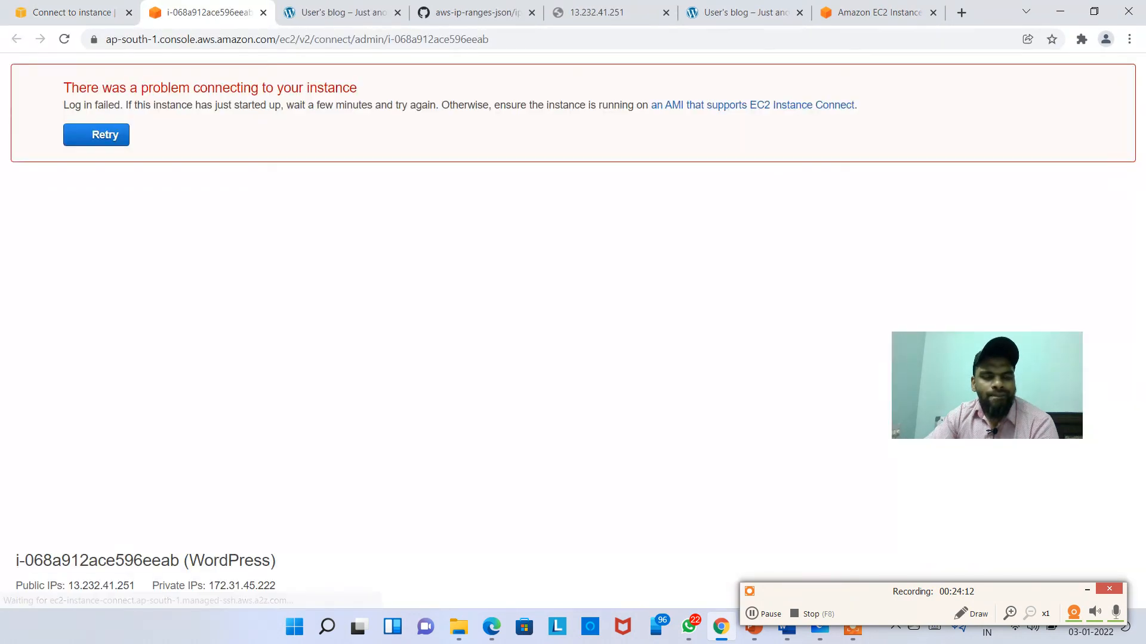
{"action": "left_click", "coordinate": [263, 13]}
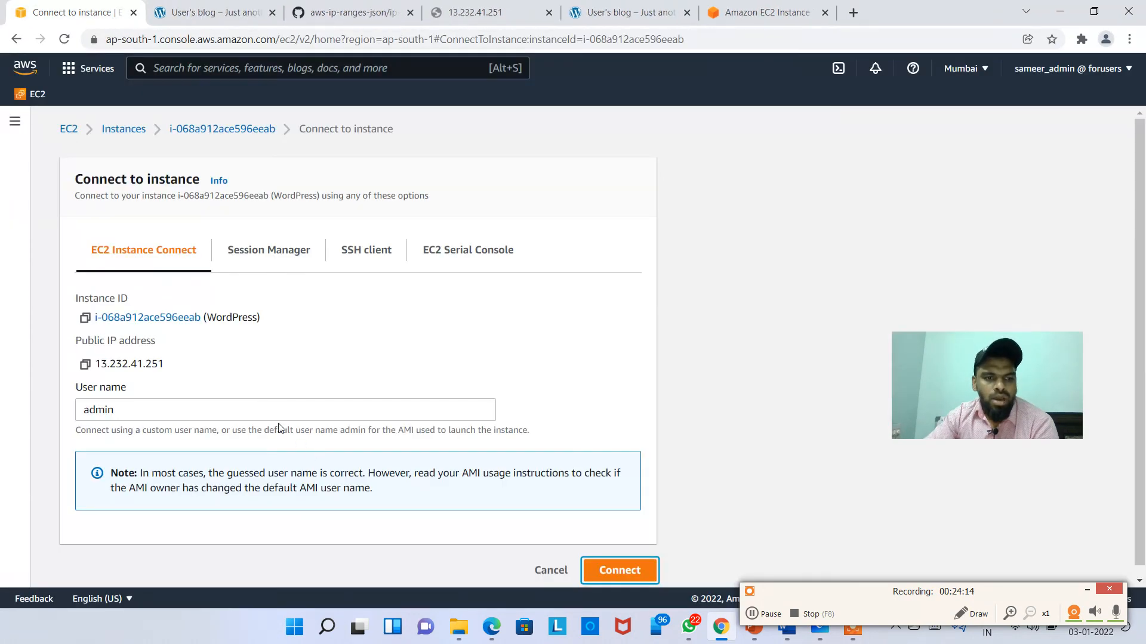
Step: Change the user name to ec2-user and connect again, closing the failed tab
{"action": "left_click_drag", "start_coordinate": [136, 413], "coordinate": [13, 423]}
{"action": "key", "text": "BackSpace"}
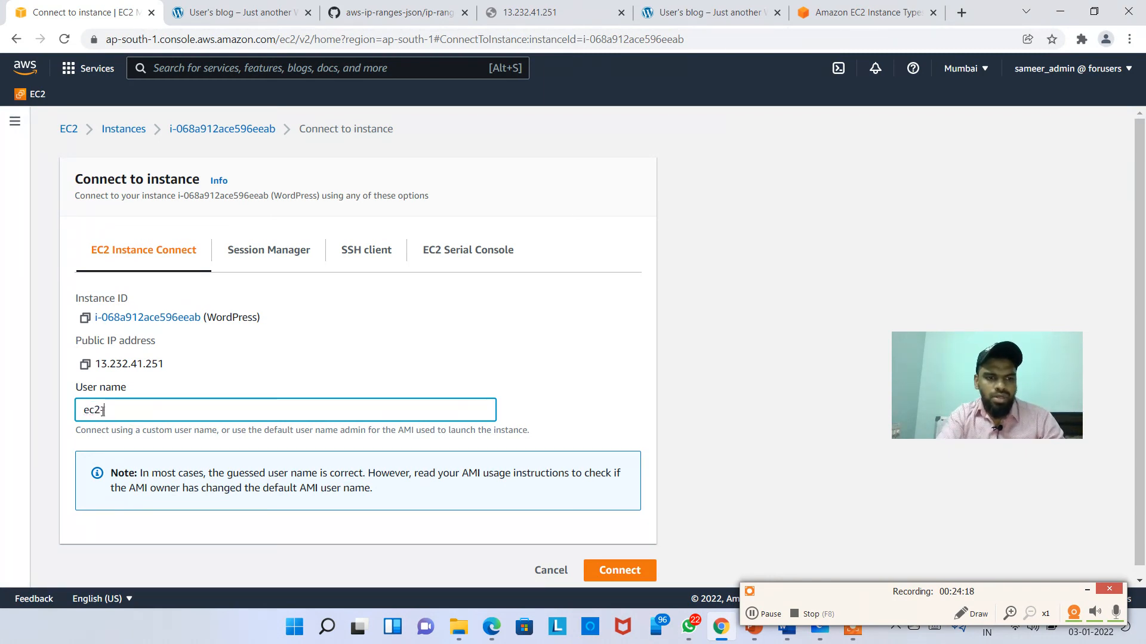
{"action": "left_click", "coordinate": [601, 568]}
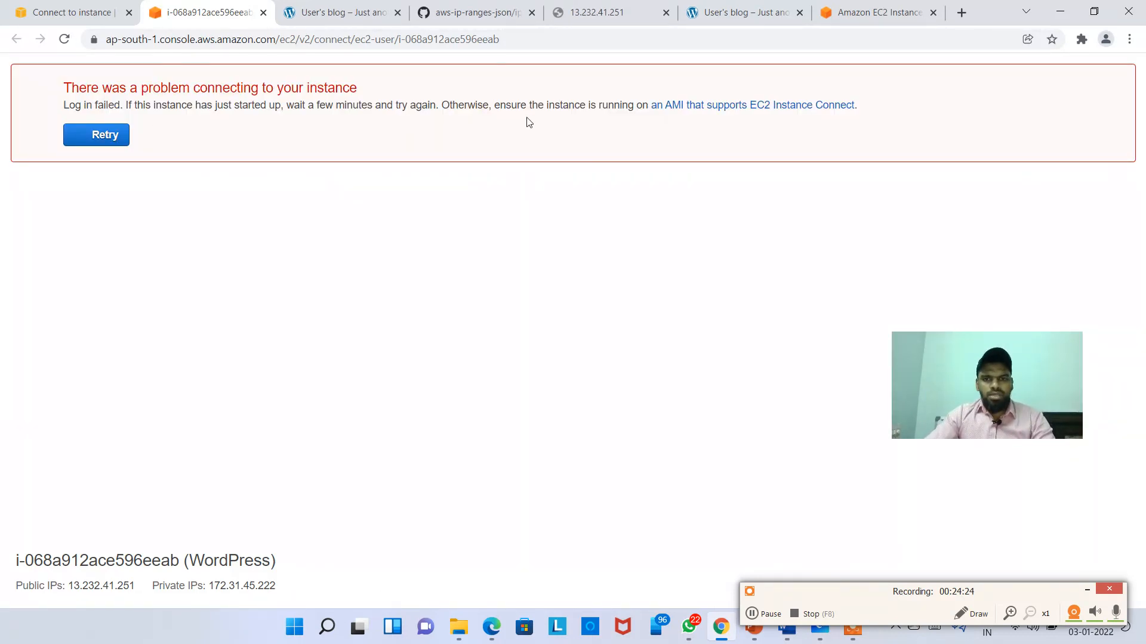
{"action": "left_click", "coordinate": [263, 12]}
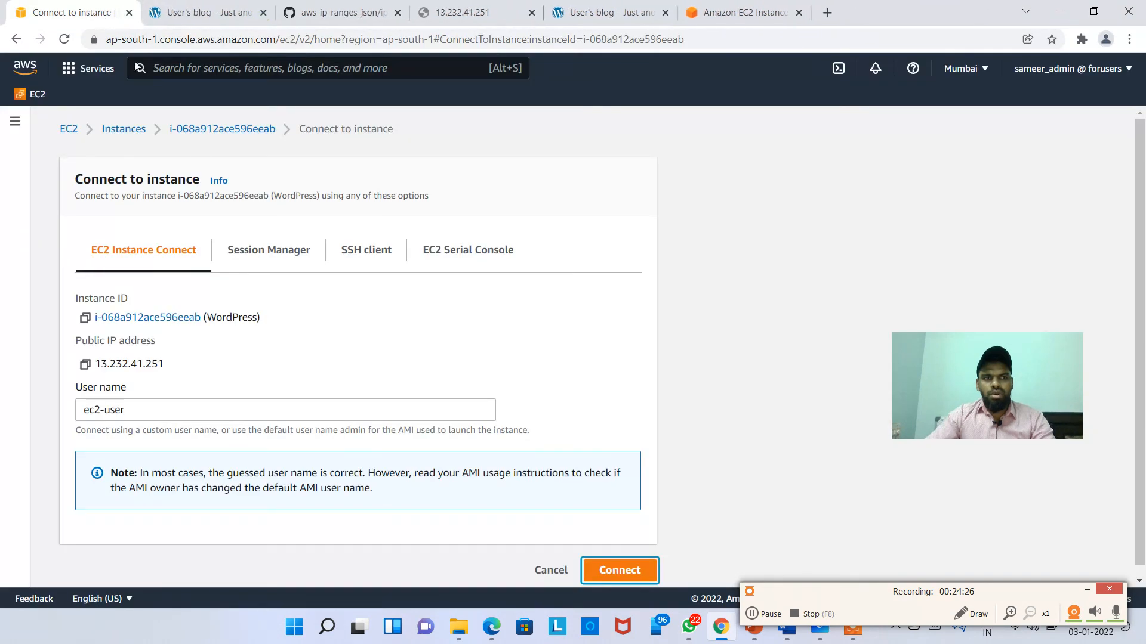
Step: Reopen Connect from the summary, retype the user name starting 'ad', then cancel to Instances
{"action": "left_click", "coordinate": [235, 130]}
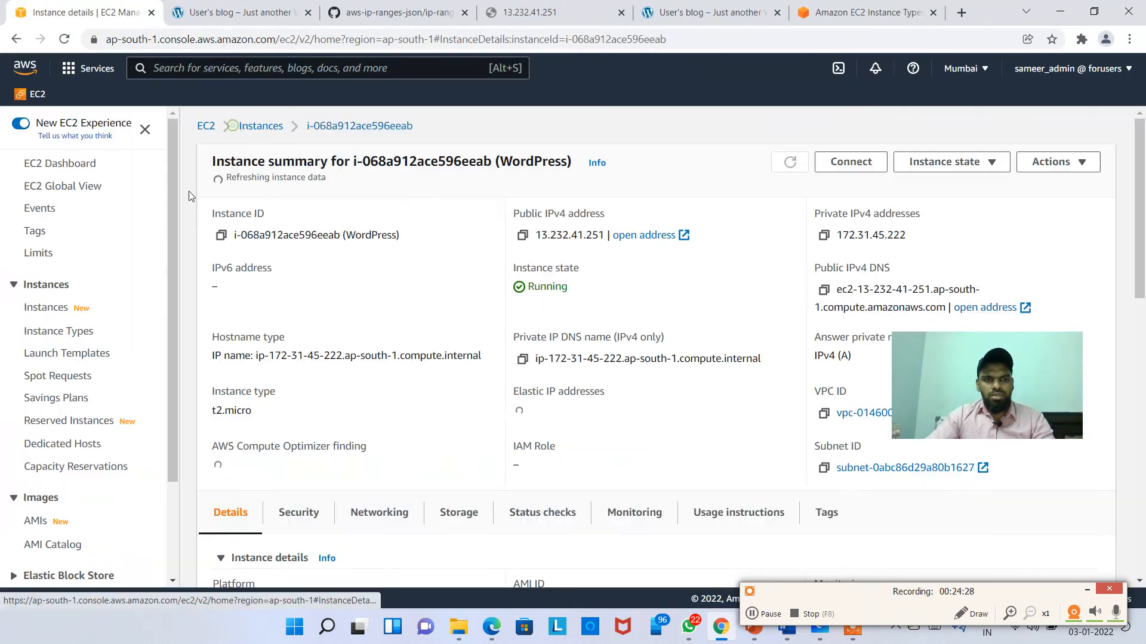
{"action": "left_click", "coordinate": [851, 162]}
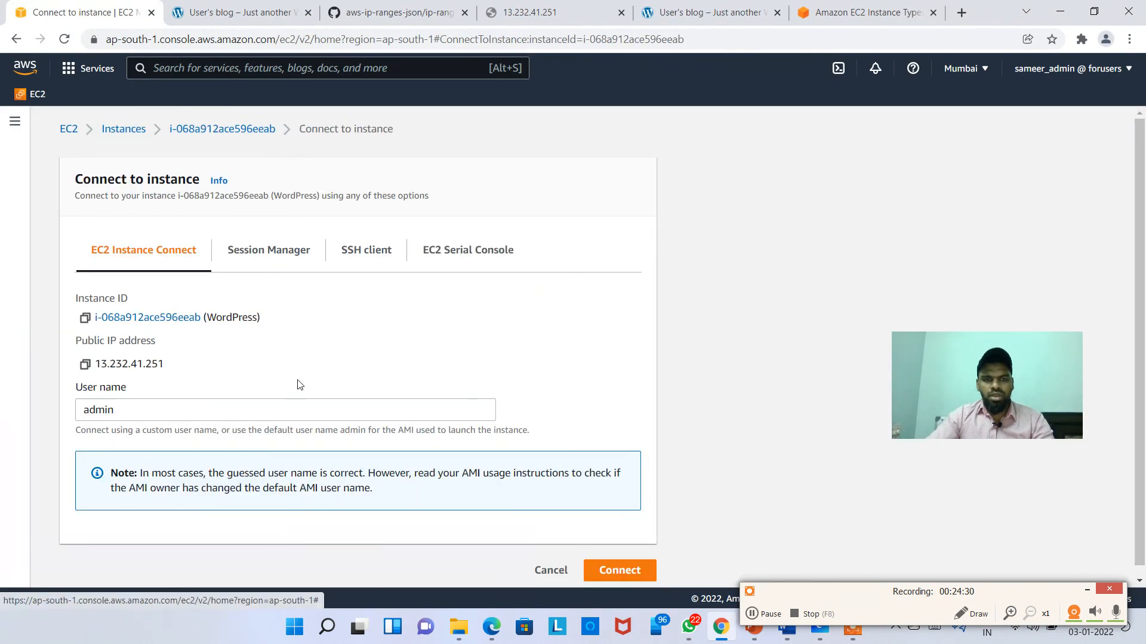
{"action": "double_click", "coordinate": [110, 410]}
{"action": "key", "text": "BackSpace"}
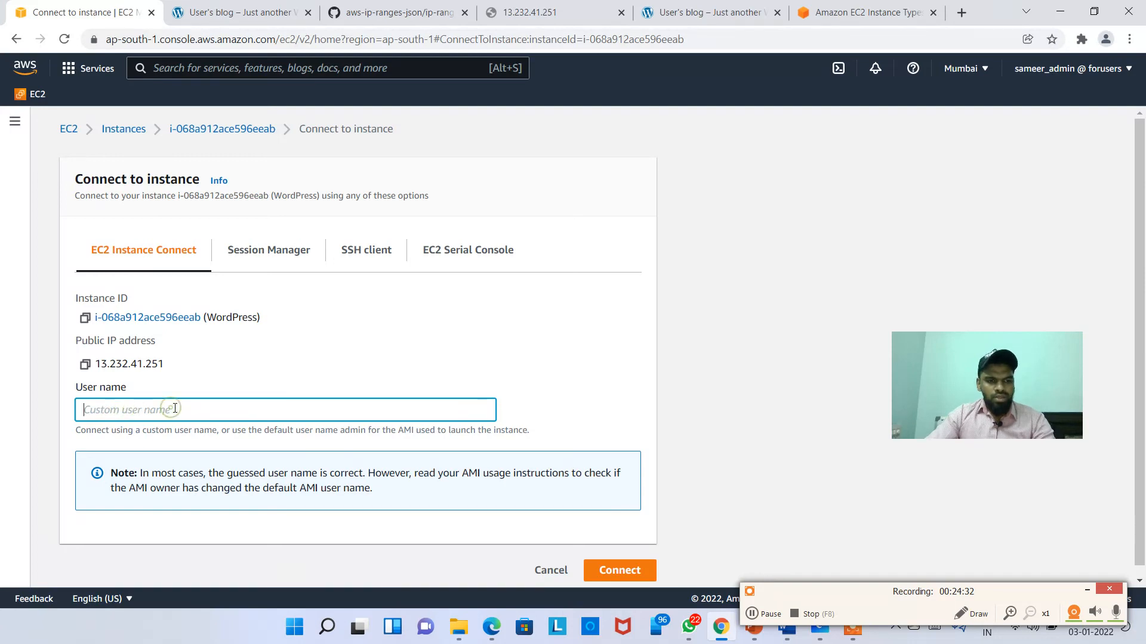
{"action": "type", "text": "admin"}
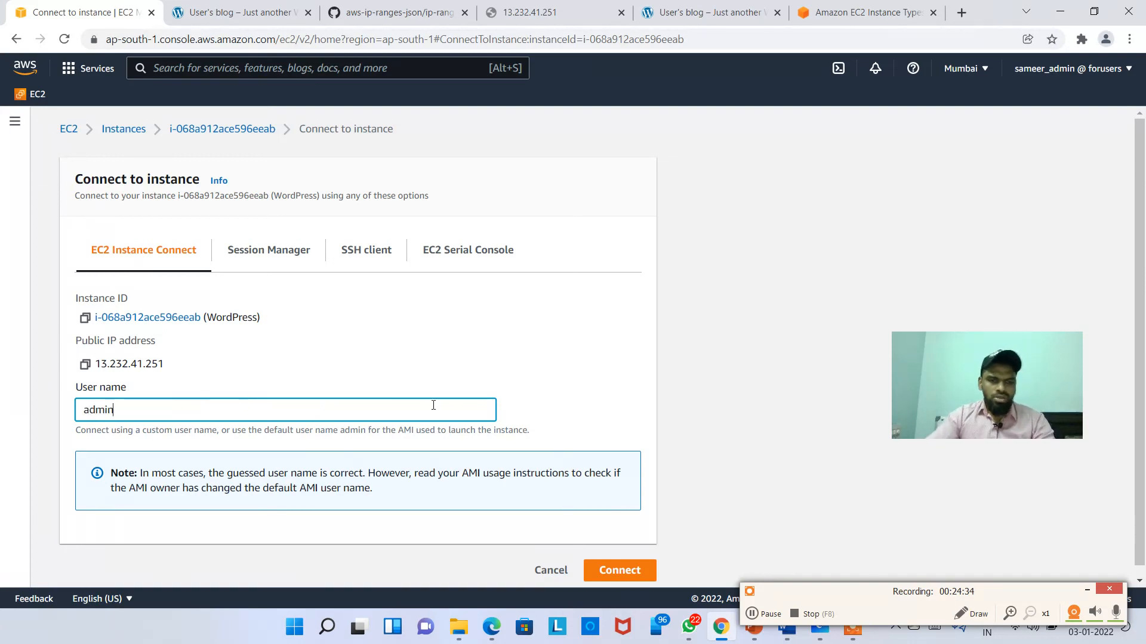
{"action": "left_click", "coordinate": [563, 382]}
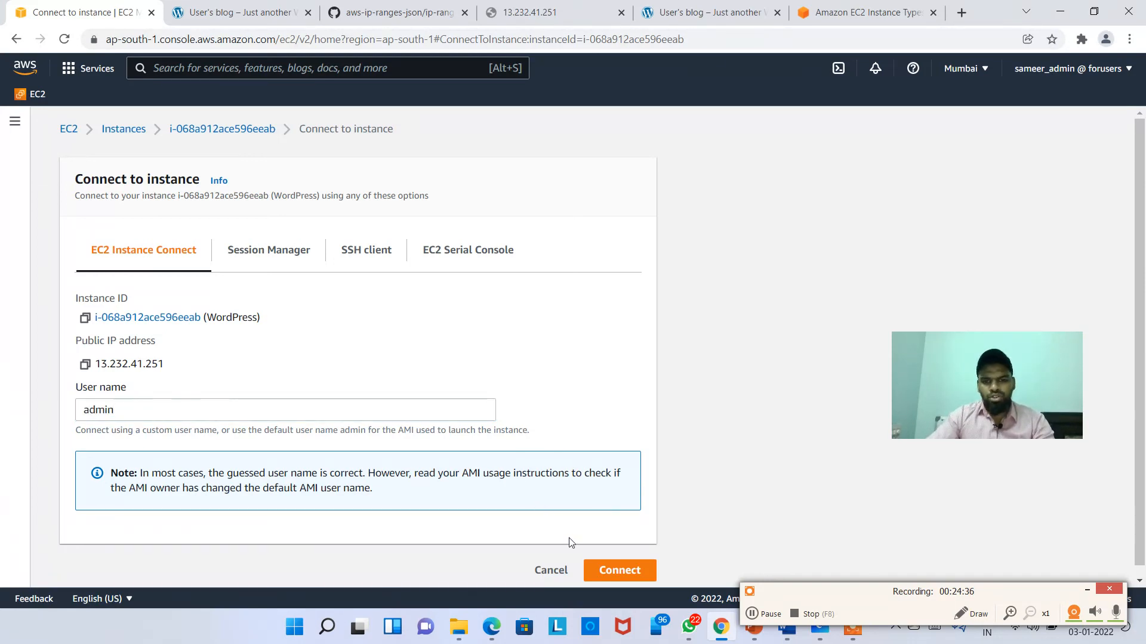
{"action": "left_click", "coordinate": [551, 571]}
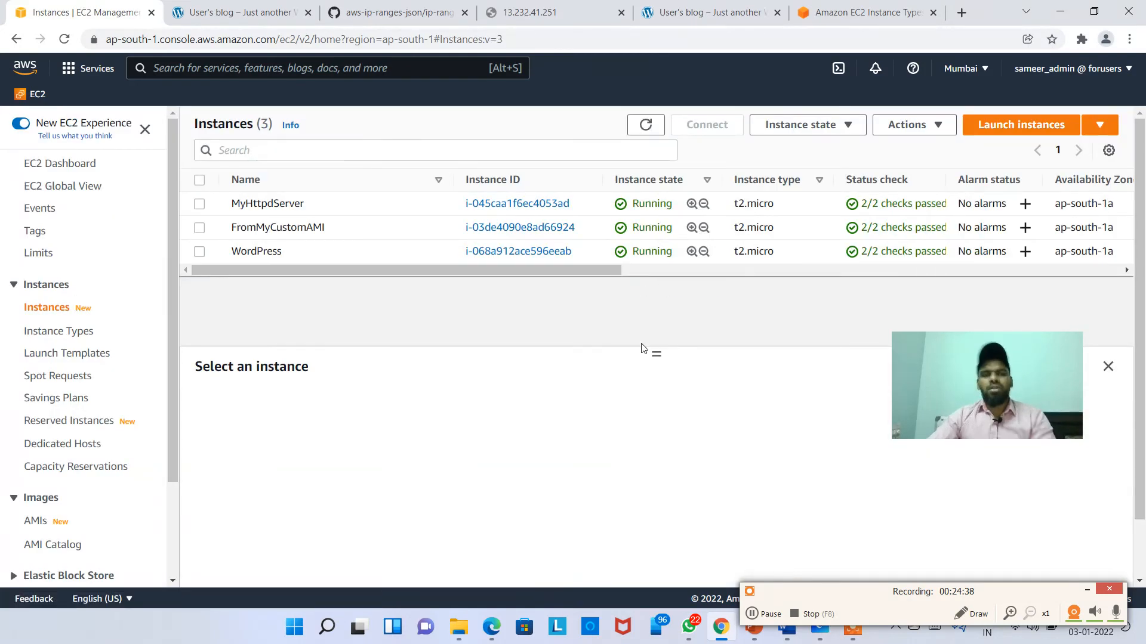